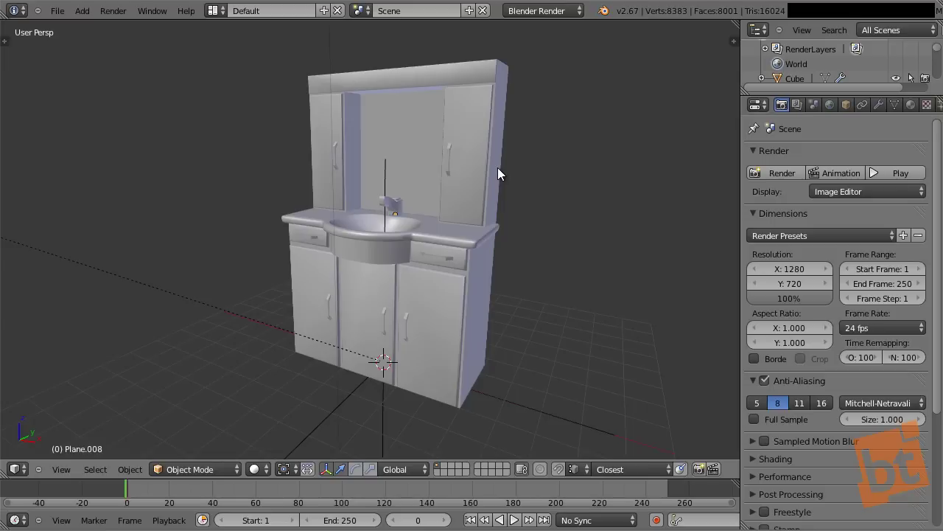
Enable Freestyle in the scene's render settings and expand its line thickness options.
click(782, 106)
middle_drag(844, 362, 829, 203)
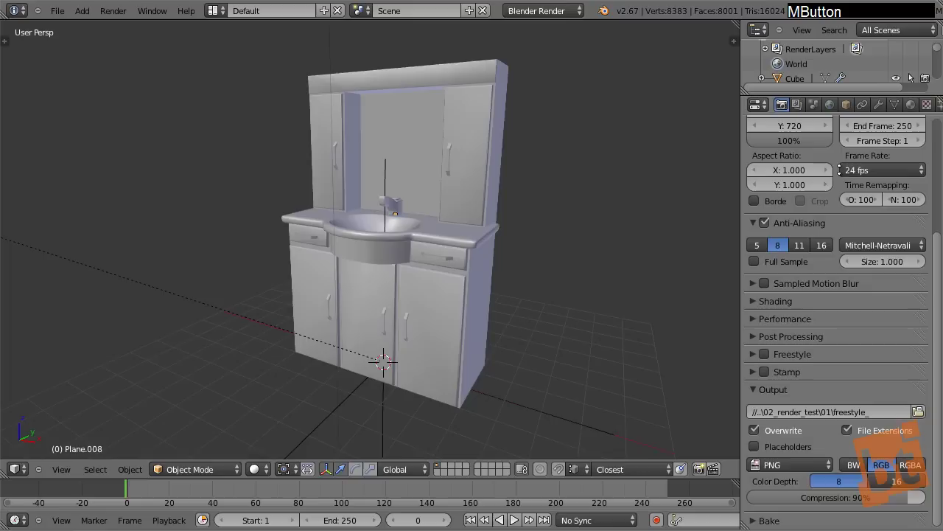
click(765, 354)
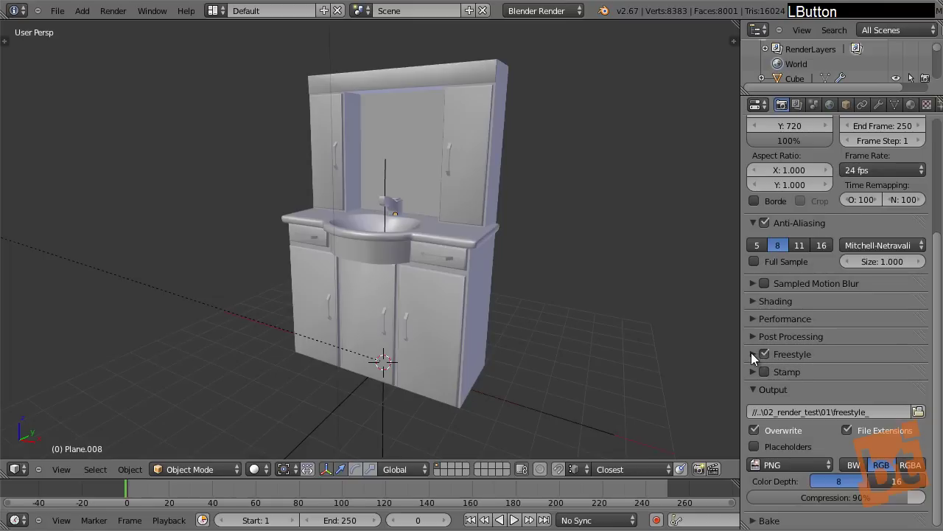
click(753, 354)
middle_drag(767, 400, 771, 342)
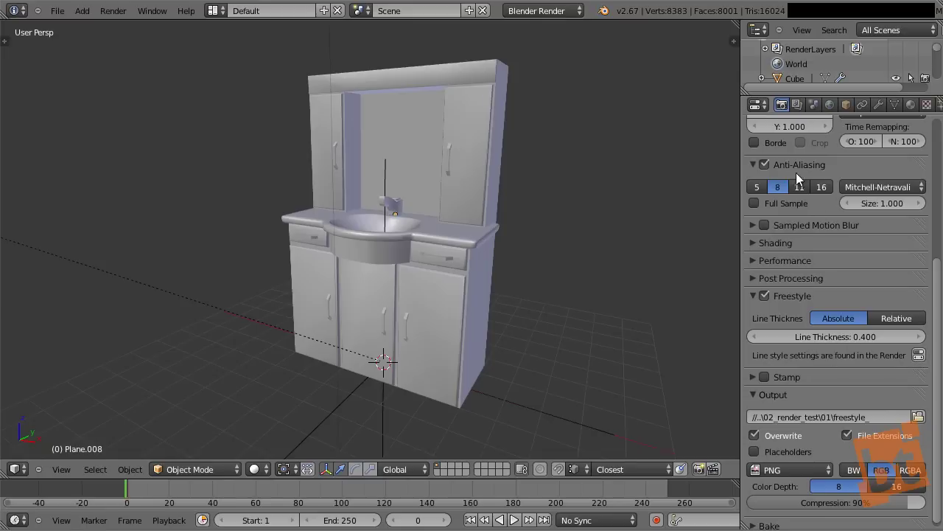
Bring up the render layer settings and render the bathroom cabinet with Freestyle lines.
click(797, 104)
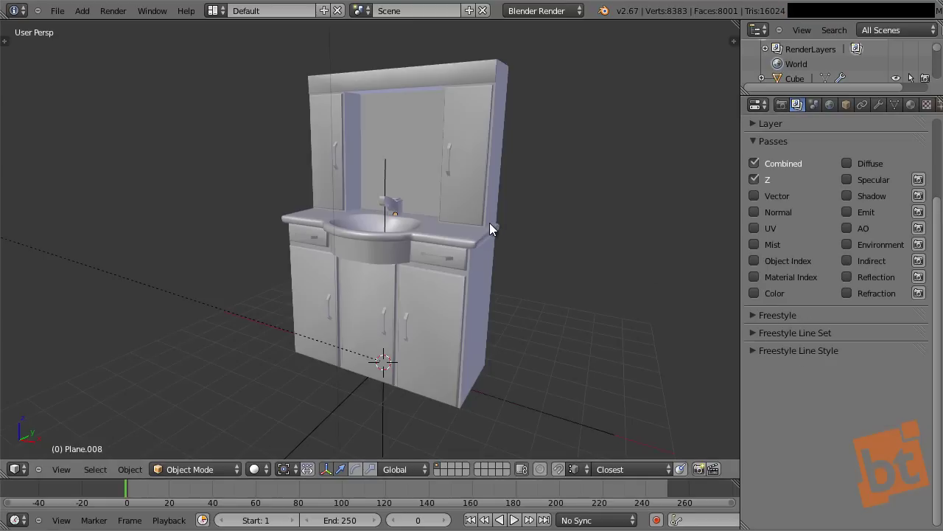
key(F12)
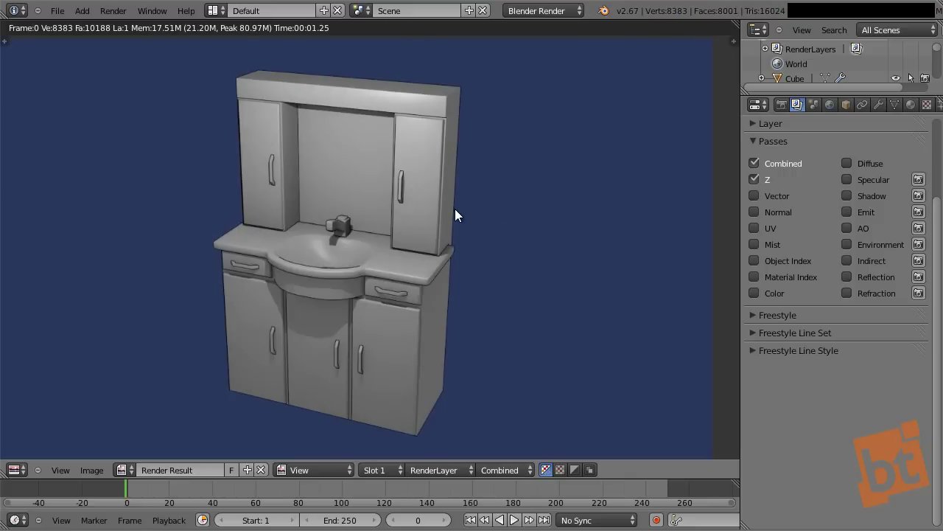
middle_drag(455, 248, 478, 248)
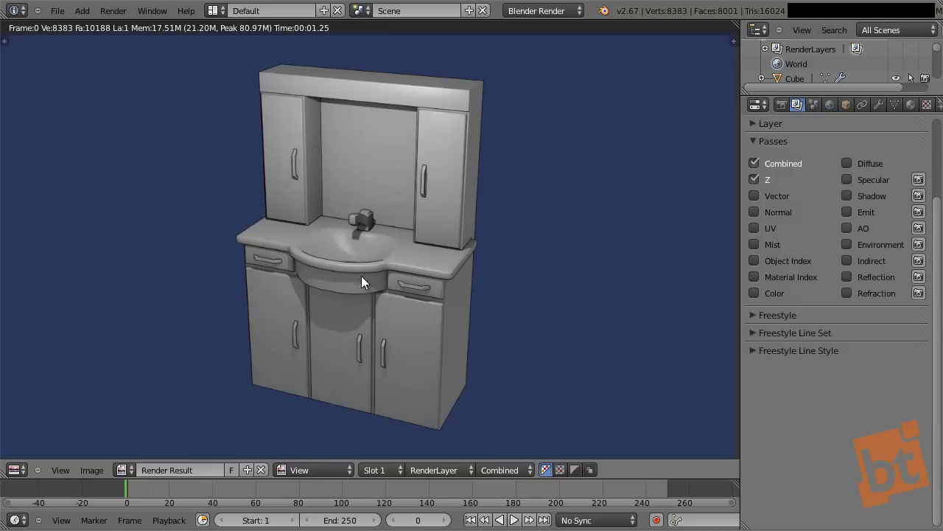
Disable the Combined and Z passes of the render layer and render only the Freestyle lines.
click(756, 161)
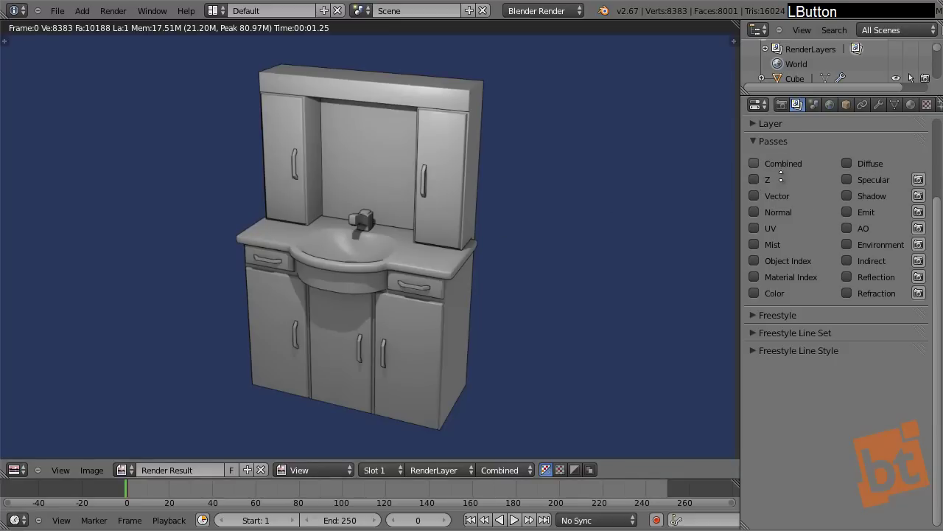
middle_drag(784, 100, 788, 175)
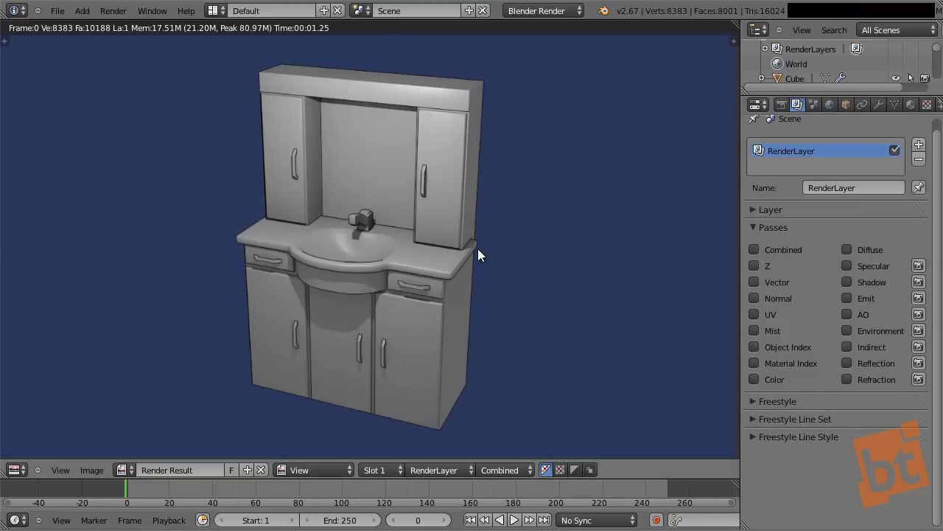
key(F12)
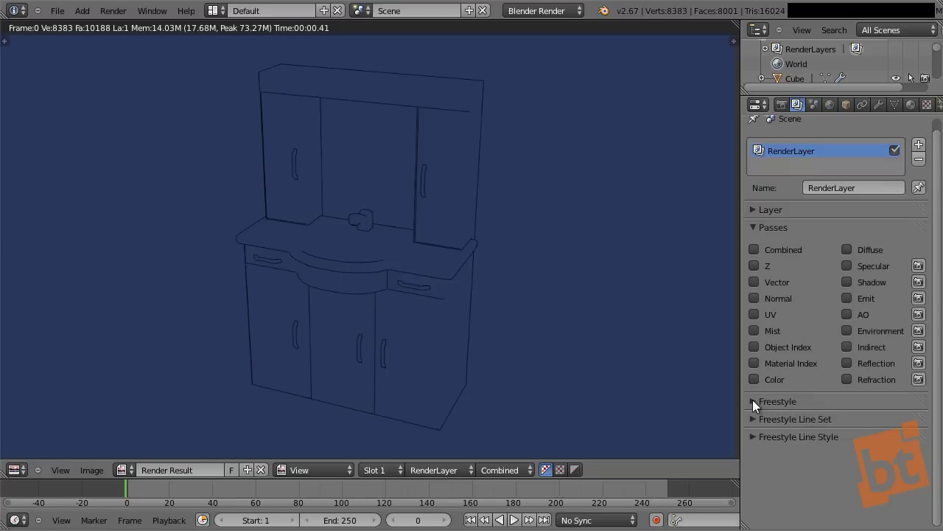
Expand the Freestyle, Freestyle Line Set and Freestyle Line Style settings of the render layer.
click(753, 401)
click(753, 401)
click(828, 401)
middle_drag(826, 406, 817, 212)
click(832, 501)
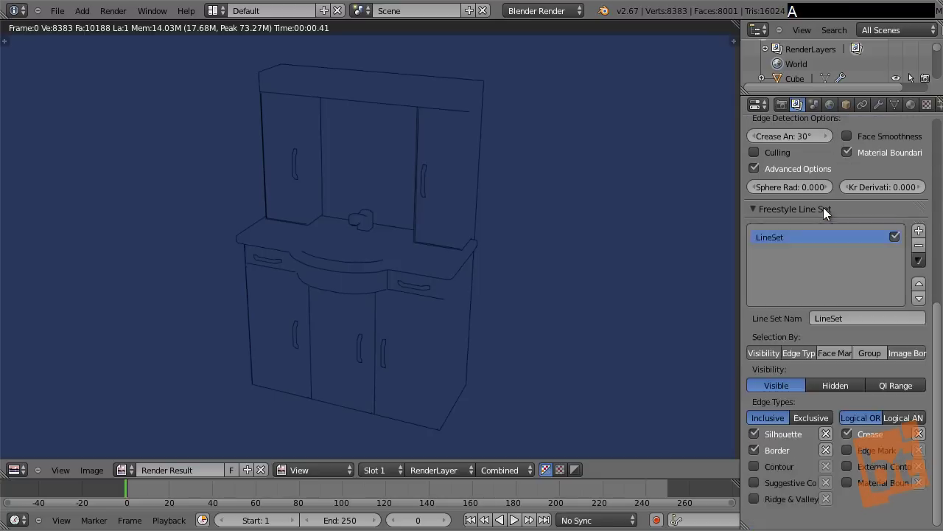
key(a)
key(a)
key(a)
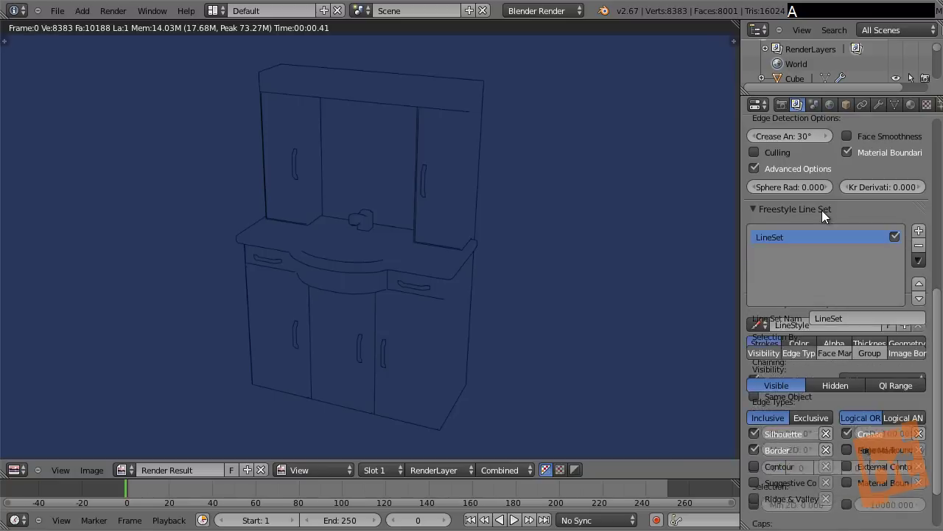
Check the Freestyle control mode choices and turn off Advanced Options for edge detection.
middle_drag(824, 209, 831, 343)
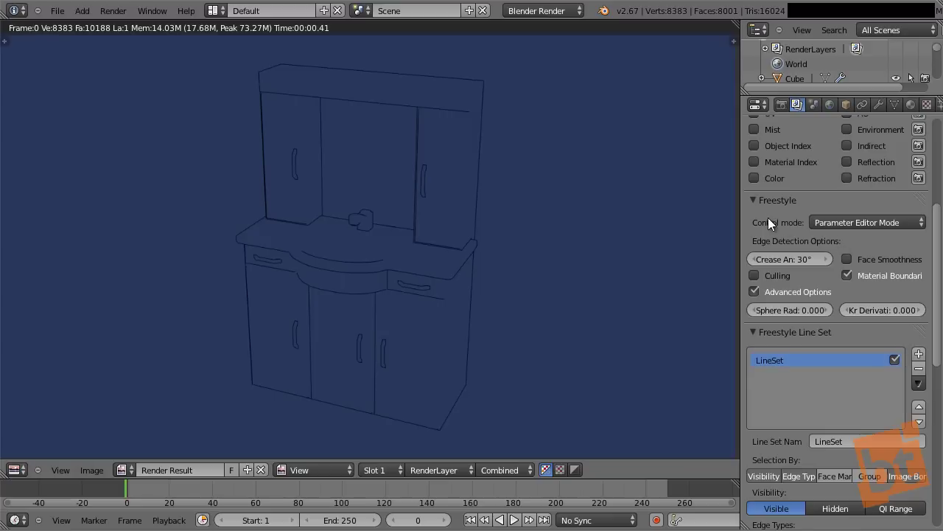
click(855, 223)
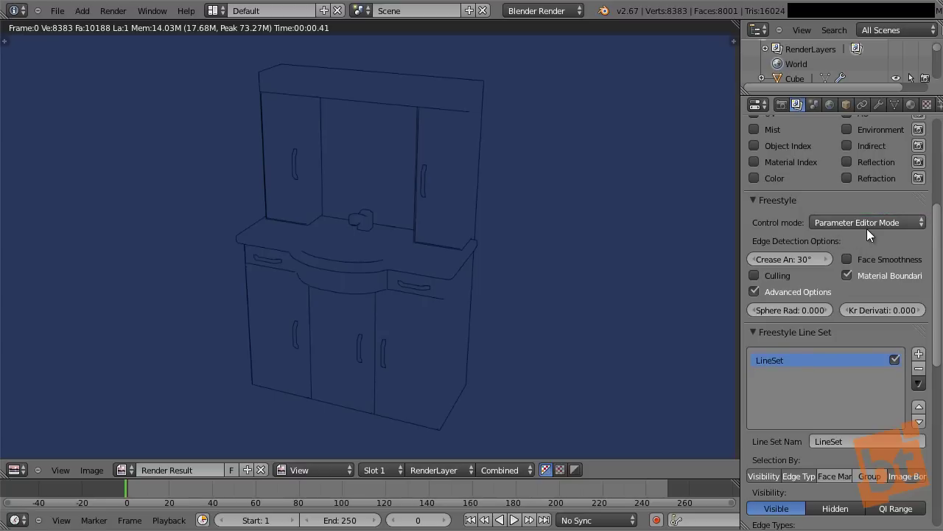
middle_drag(832, 224, 838, 214)
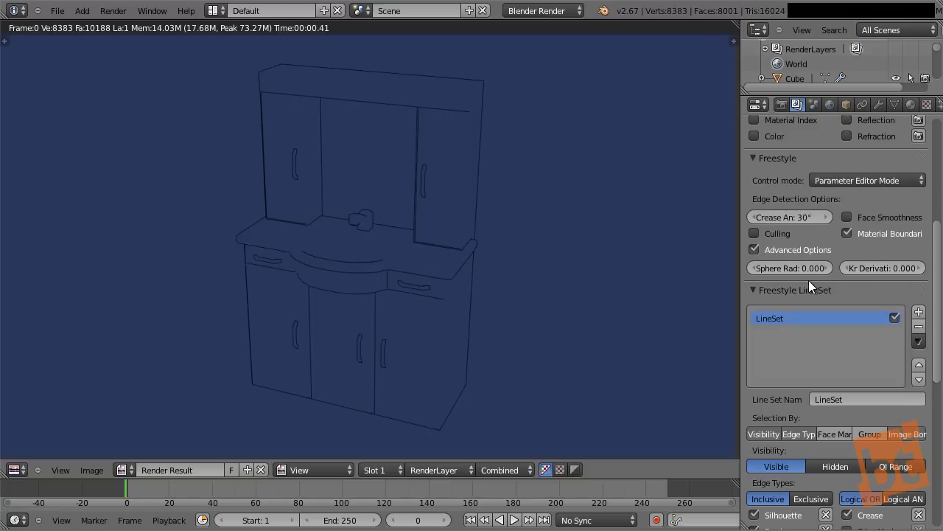
click(755, 249)
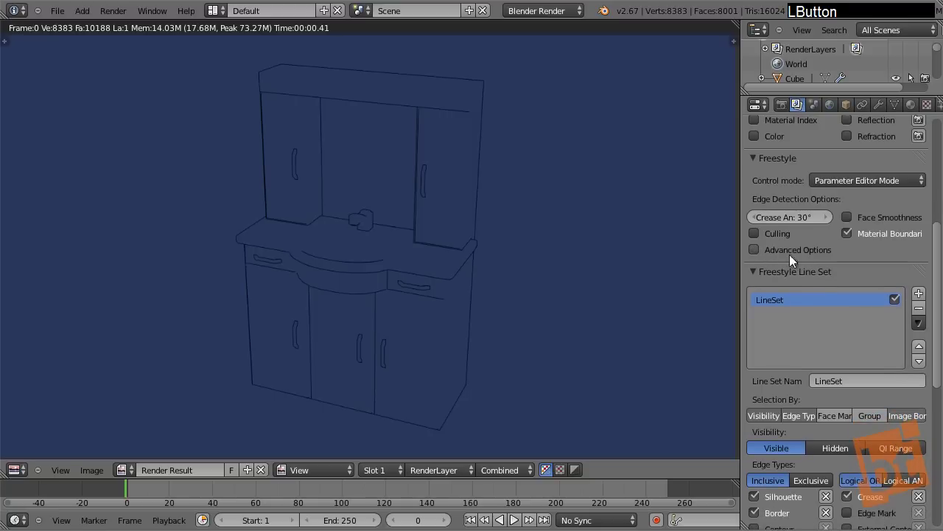
middle_drag(818, 270, 813, 175)
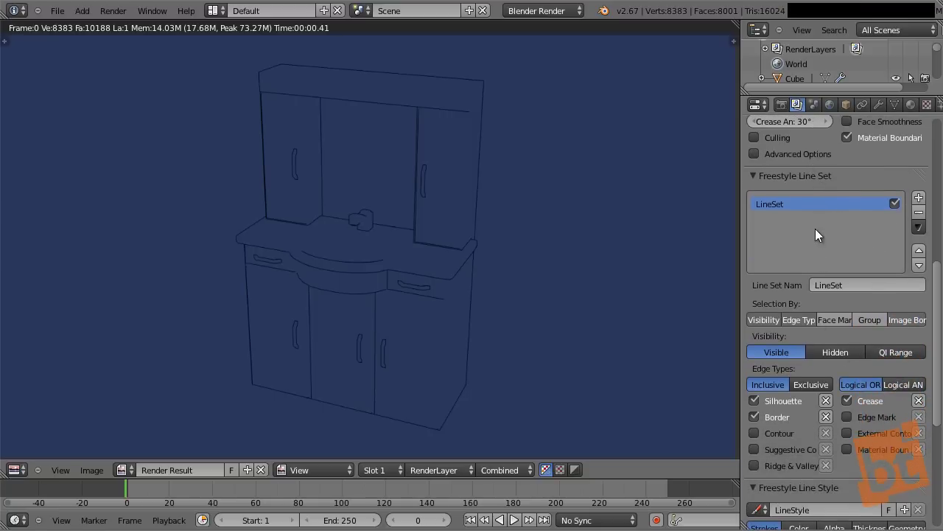
Restrict the line set's edge types to Contour by disabling Silhouette, Border and Crease, and render the result.
middle_drag(822, 300, 820, 207)
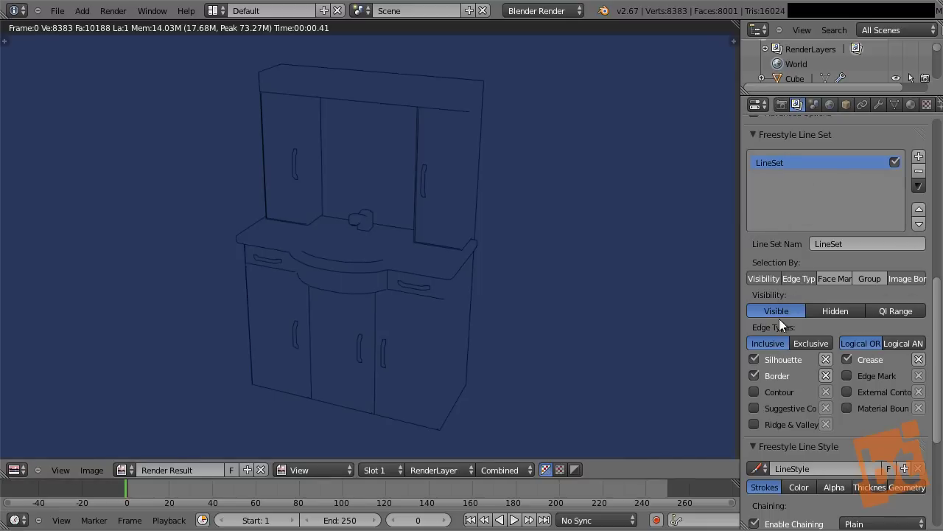
middle_drag(842, 330, 843, 308)
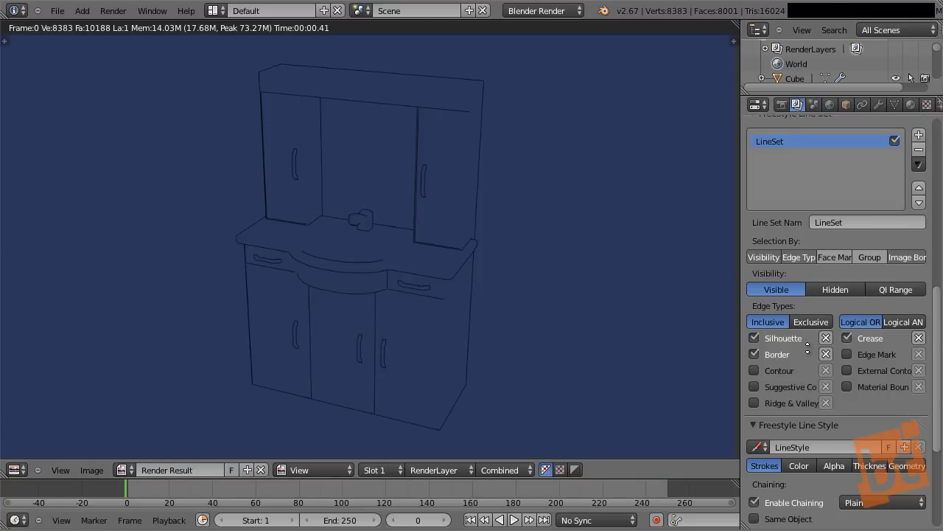
middle_drag(809, 351, 811, 292)
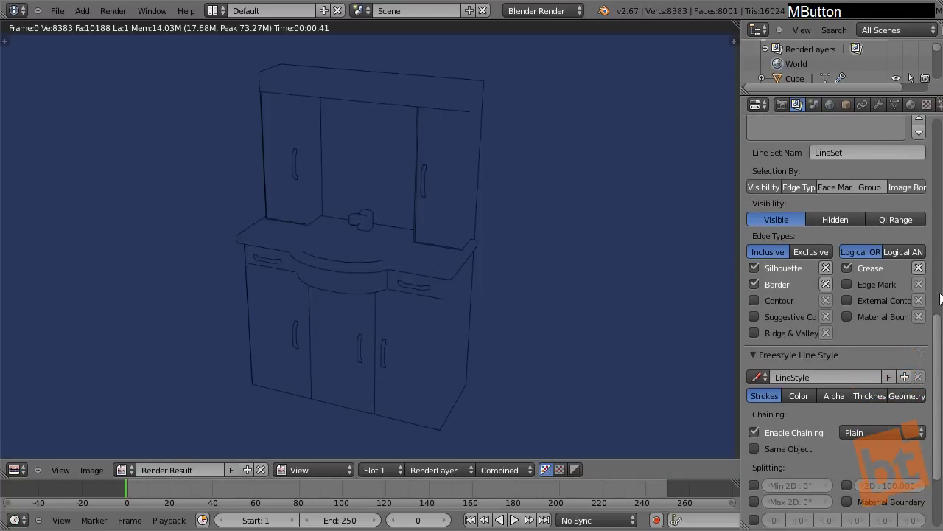
mouse_move(939, 328)
mouse_down()
mouse_move(939, 306)
mouse_move(939, 320)
mouse_up()
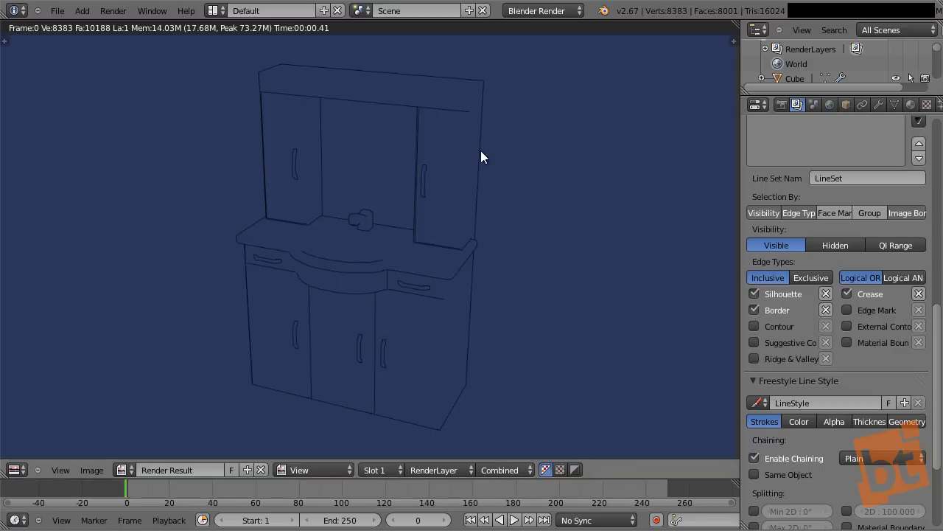
click(755, 294)
click(755, 311)
click(847, 293)
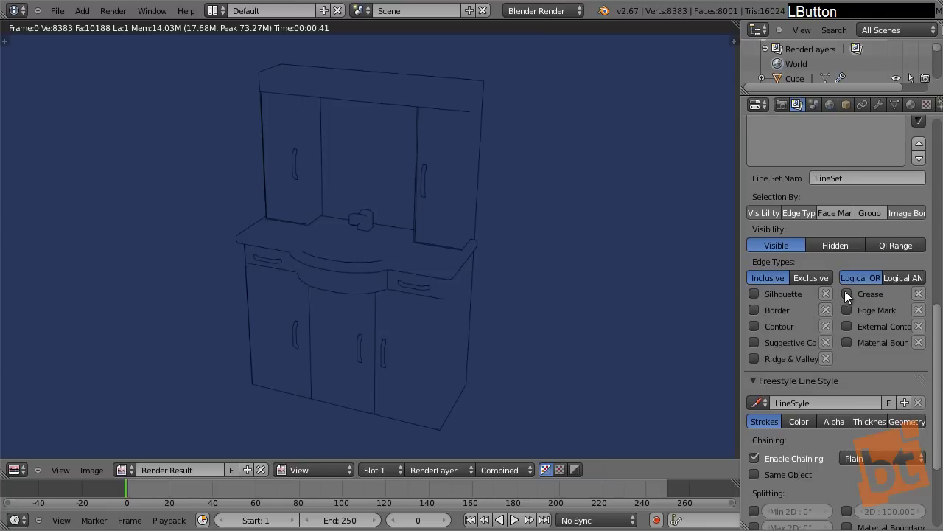
click(755, 326)
key(F12)
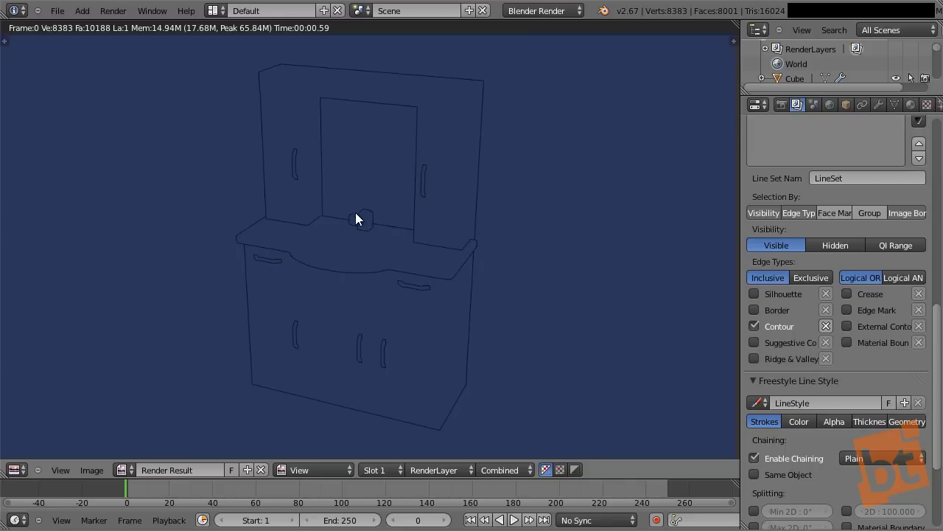
Add the Border, Silhouette and Crease edge types back one by one, rendering after each change.
click(754, 309)
key(F12)
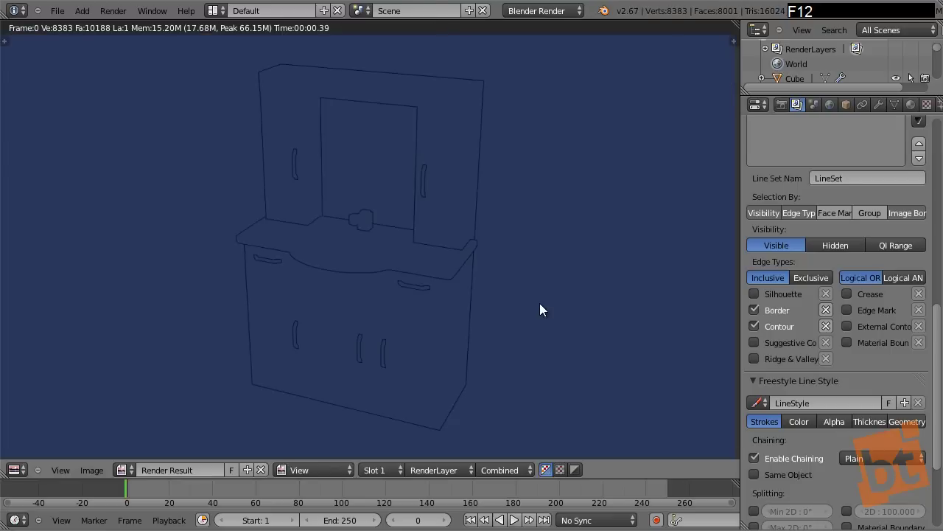
click(754, 294)
key(F12)
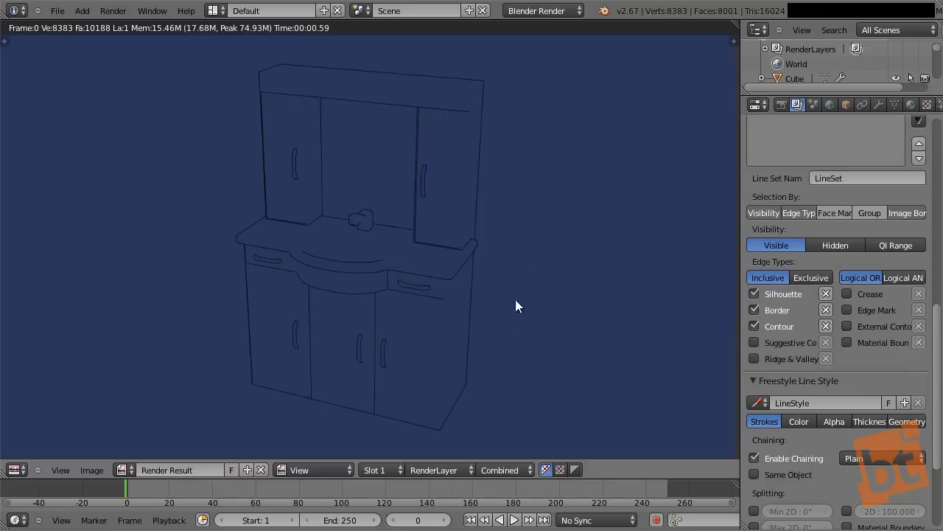
click(848, 292)
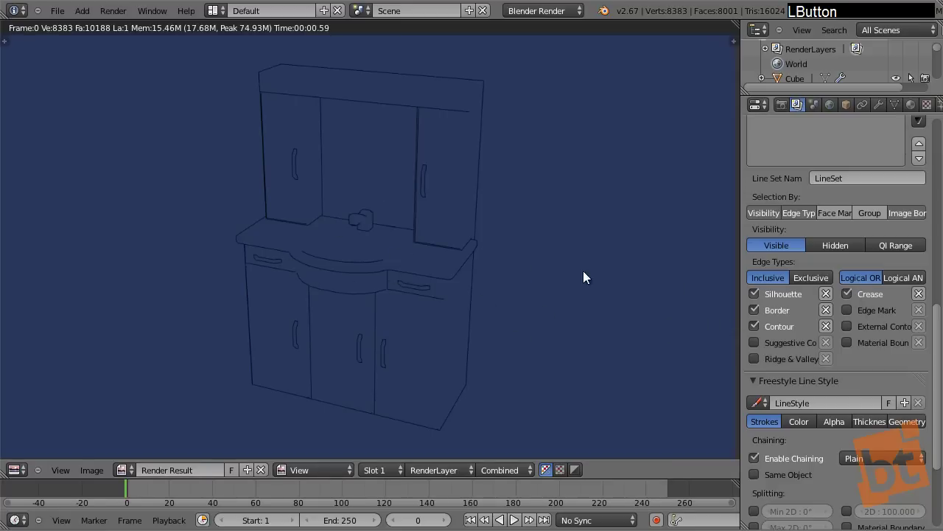
key(F12)
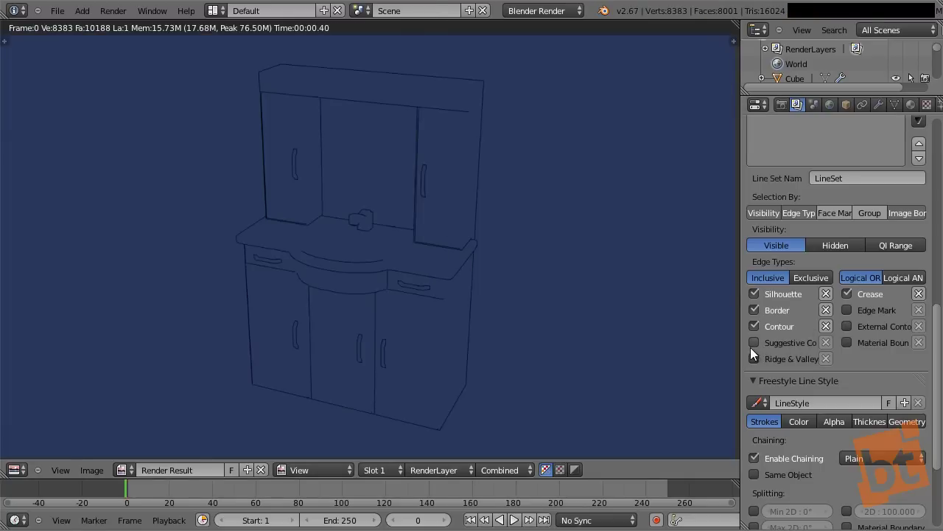
Enable Suggestive Contour, Ridge & Valley, Material Boundary, External Contour and Edge Mark as well, and render the cabinet.
drag(754, 357, 755, 342)
click(847, 342)
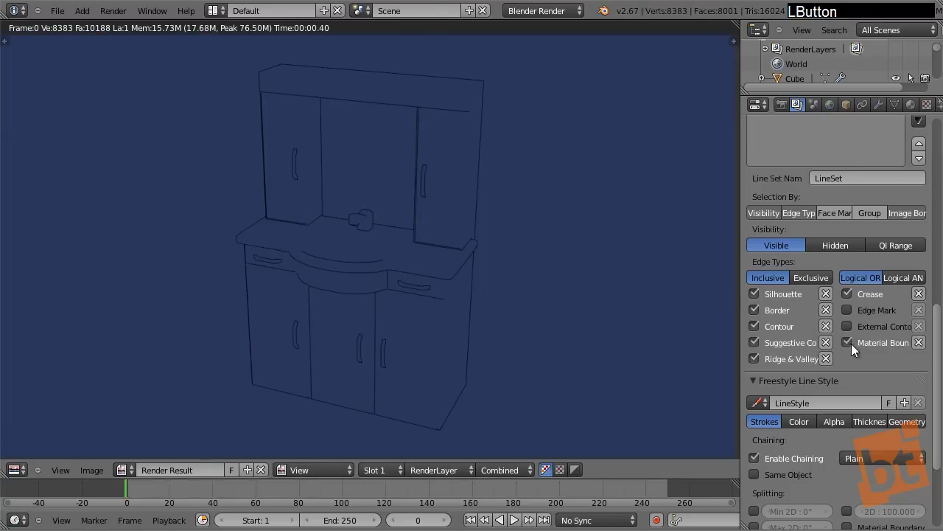
click(847, 325)
click(848, 309)
key(F12)
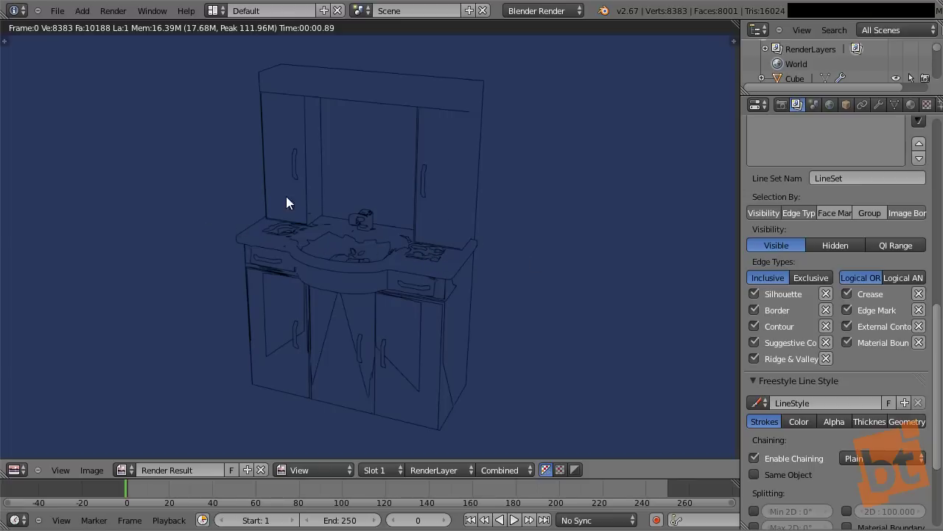
Disable the Ridge & Valley and Suggestive Contour edge types, rendering after each change.
click(753, 359)
key(F12)
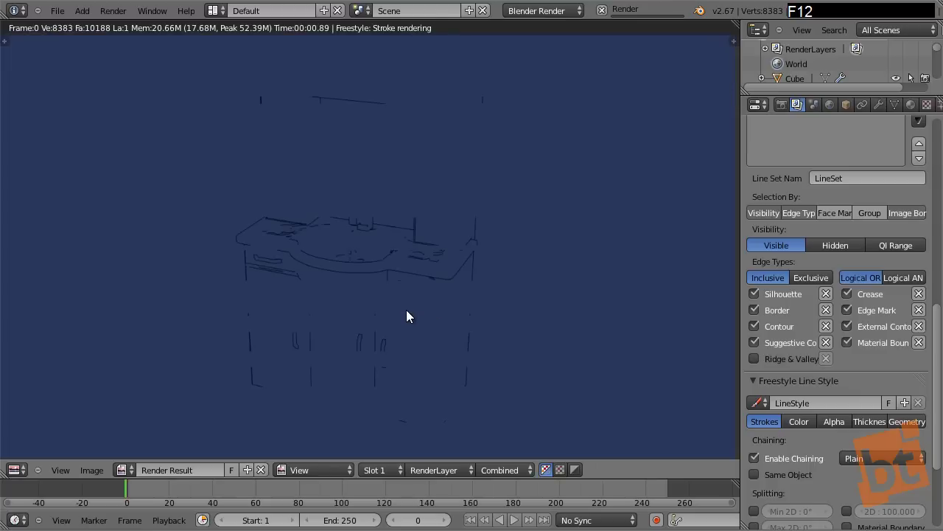
click(754, 342)
key(F12)
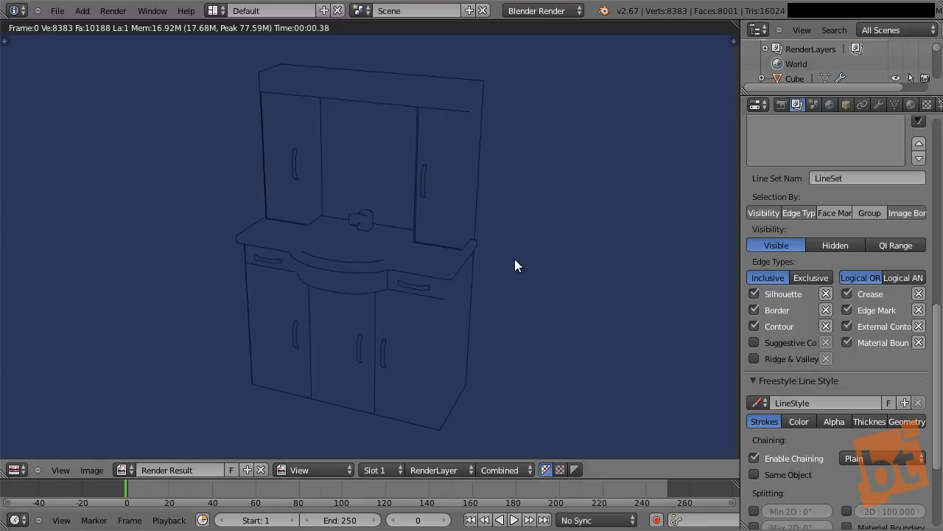
Set the line style's base color to white and render the cabinet lines.
middle_drag(818, 375, 848, 207)
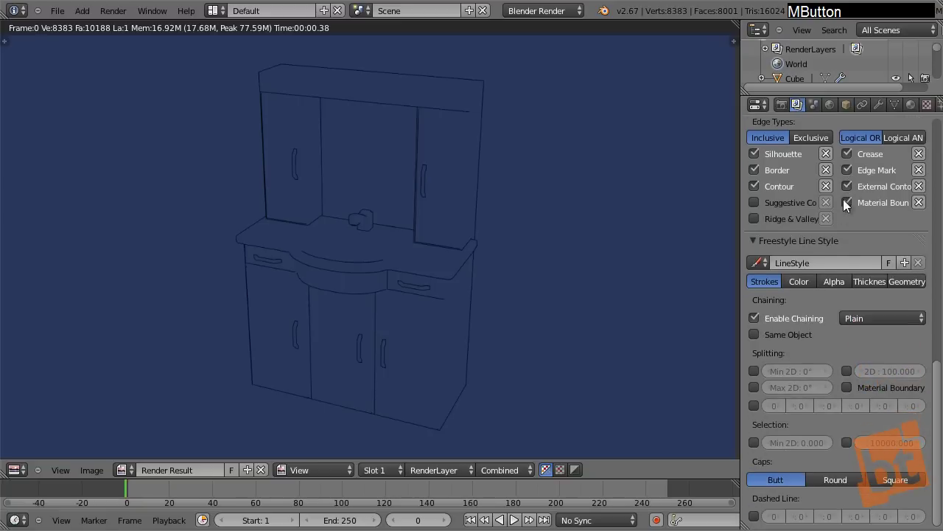
click(802, 282)
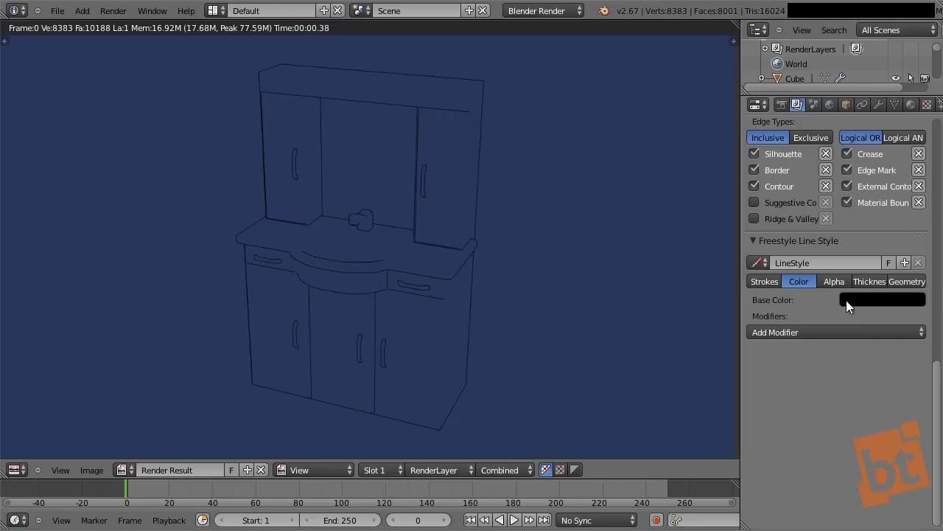
click(876, 299)
drag(914, 214, 914, 101)
key(F12)
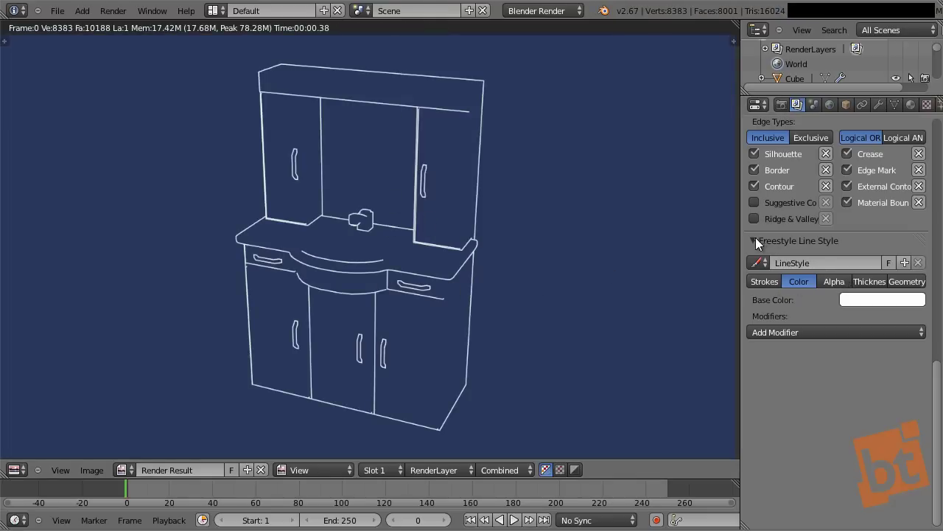
middle_drag(847, 146, 838, 281)
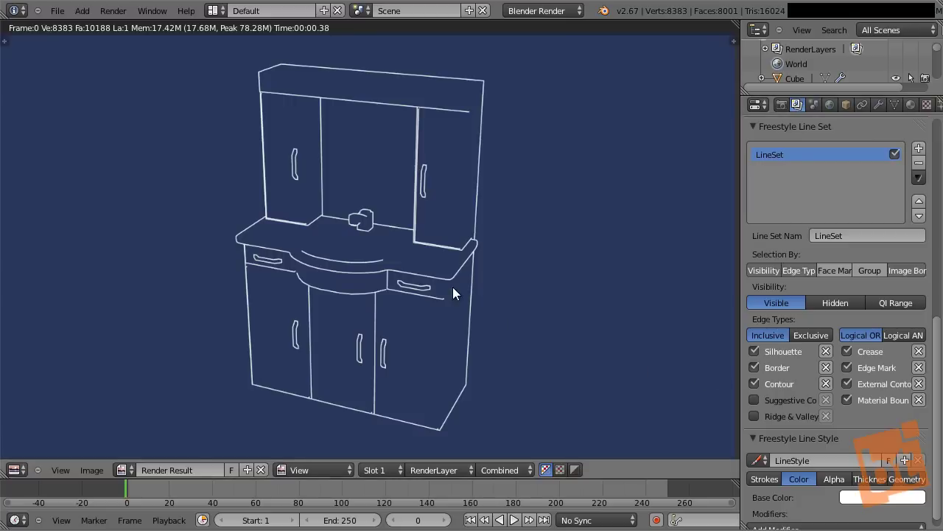
middle_drag(801, 409, 801, 422)
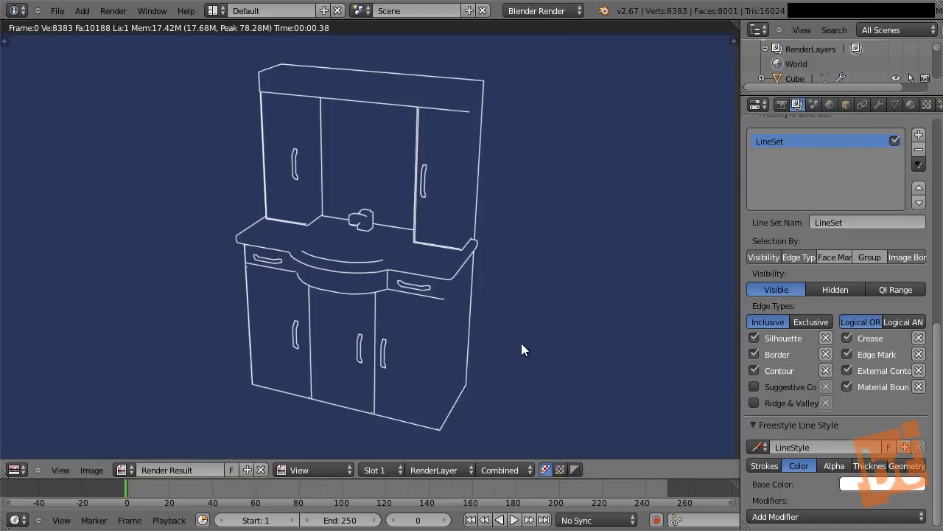
Disable chaining in the line style's stroke settings, render the cabinet to check the lines, and enable chaining again.
click(764, 465)
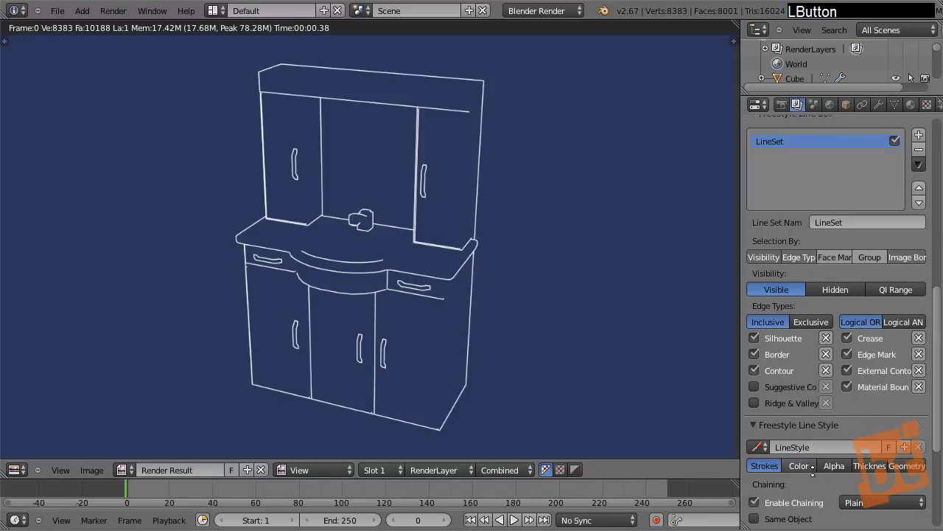
middle_drag(772, 468, 805, 159)
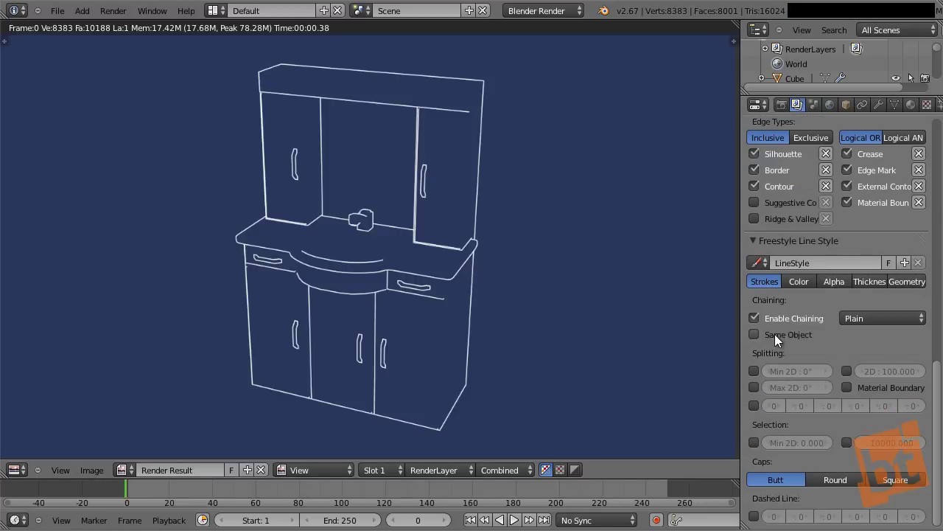
click(889, 321)
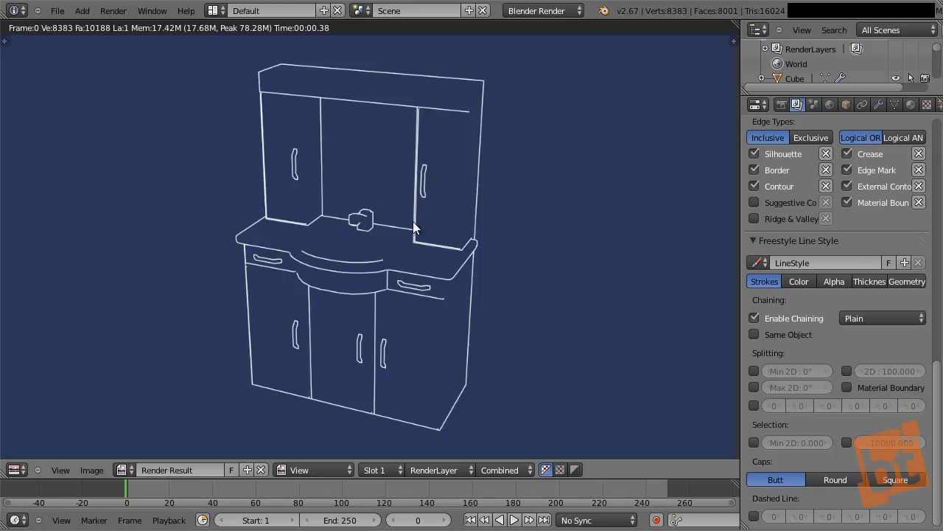
click(754, 318)
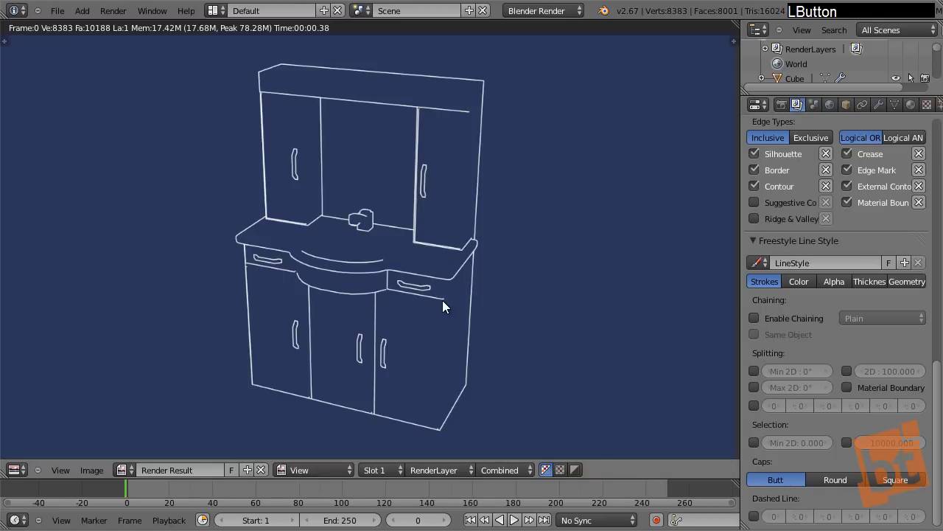
key(F12)
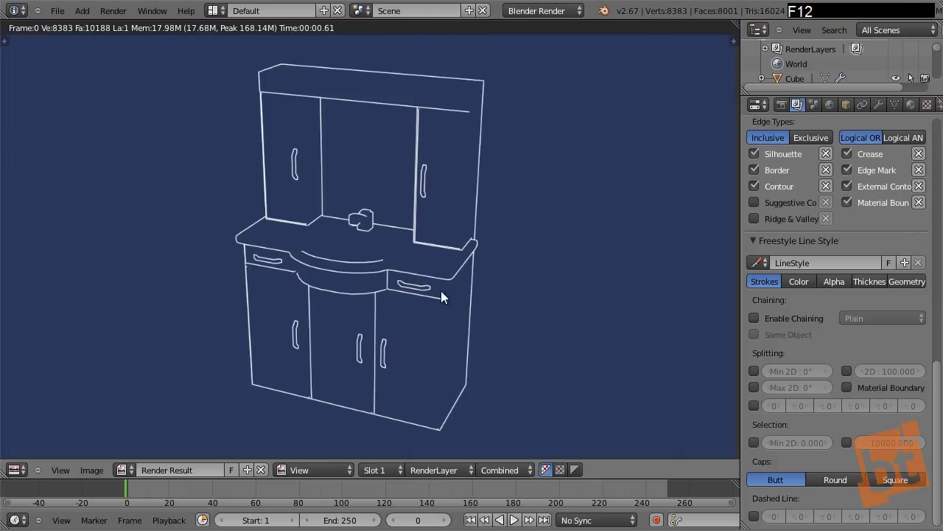
scroll(387, 281, up, 2)
scroll(387, 282, down, 2)
click(753, 318)
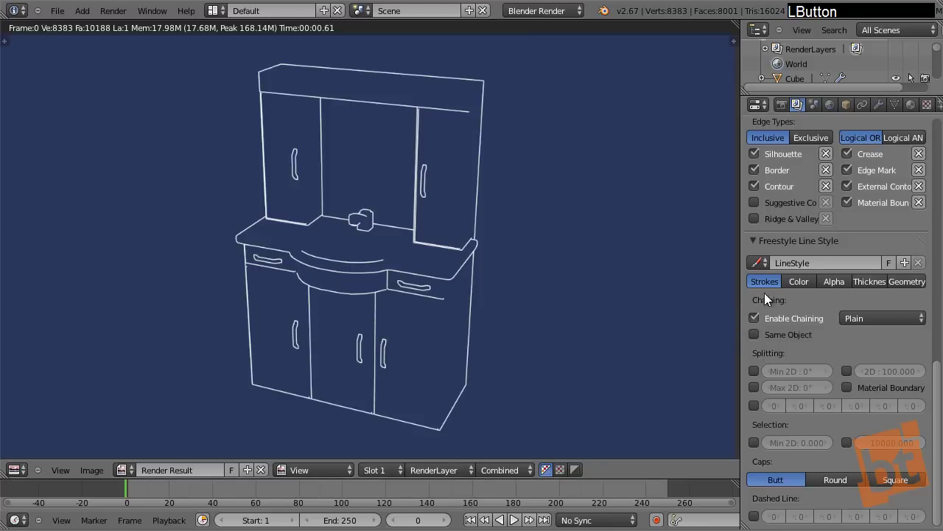
Add an Along Stroke modifier to the line style's thickness and render the cabinet.
click(877, 283)
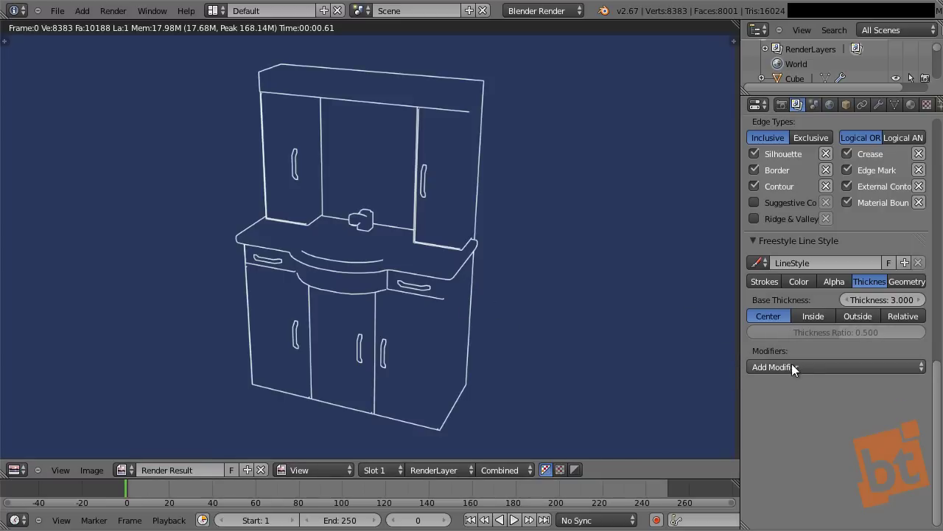
click(827, 365)
click(811, 350)
click(826, 367)
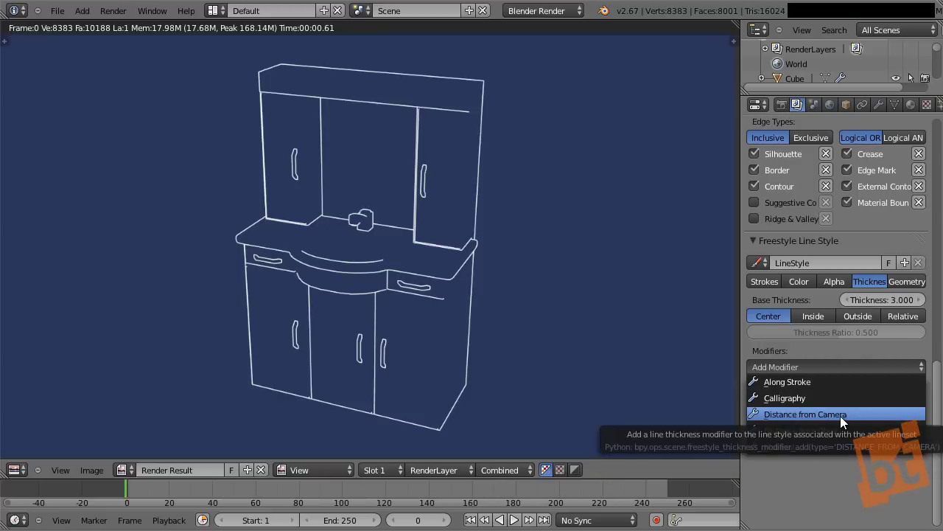
click(832, 366)
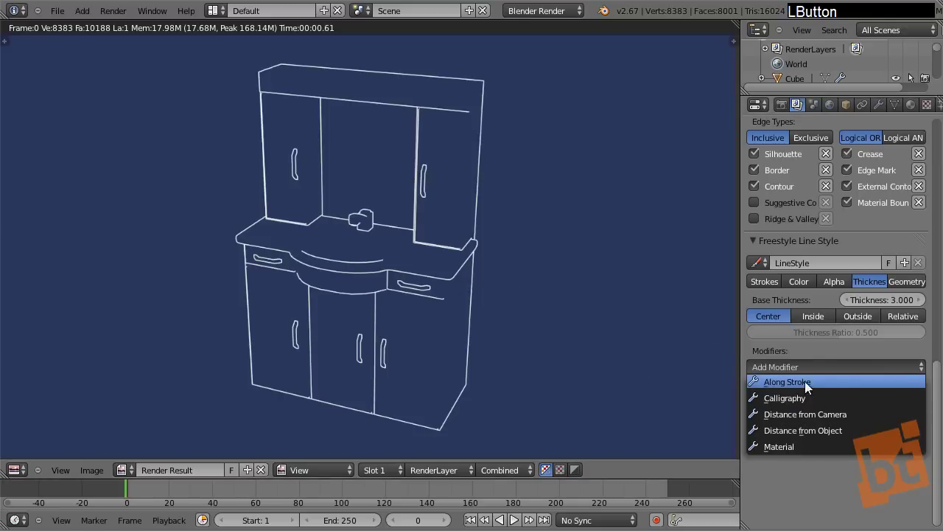
click(828, 382)
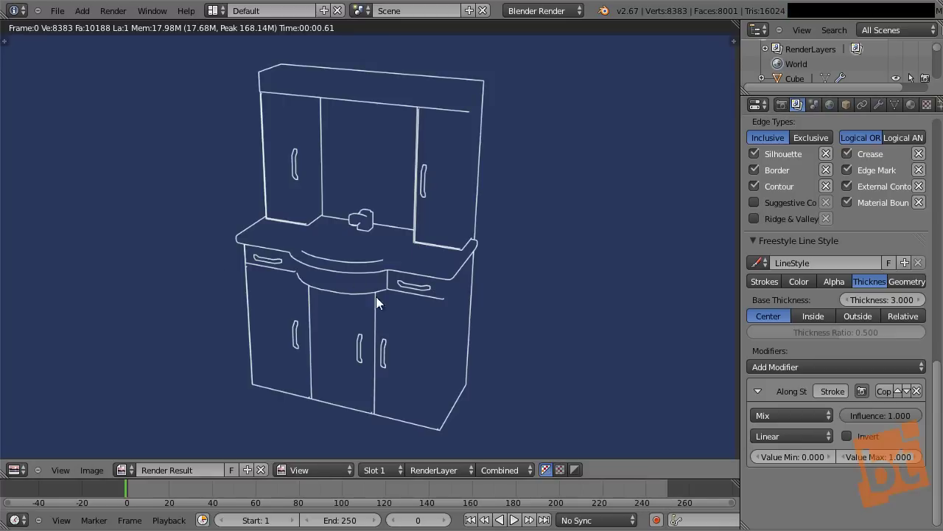
key(F12)
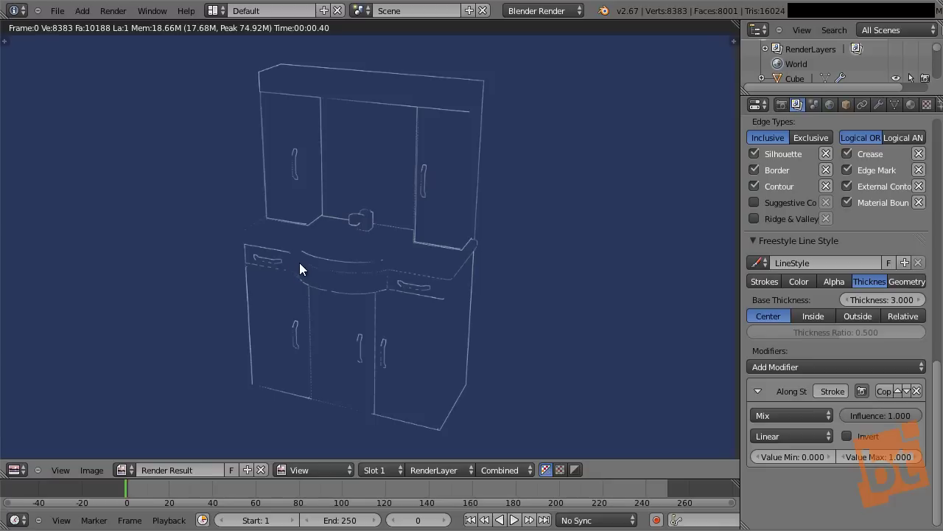
Set the Along Stroke modifier's minimum value to 1 and maximum value to 10, and render the cabinet.
click(800, 457)
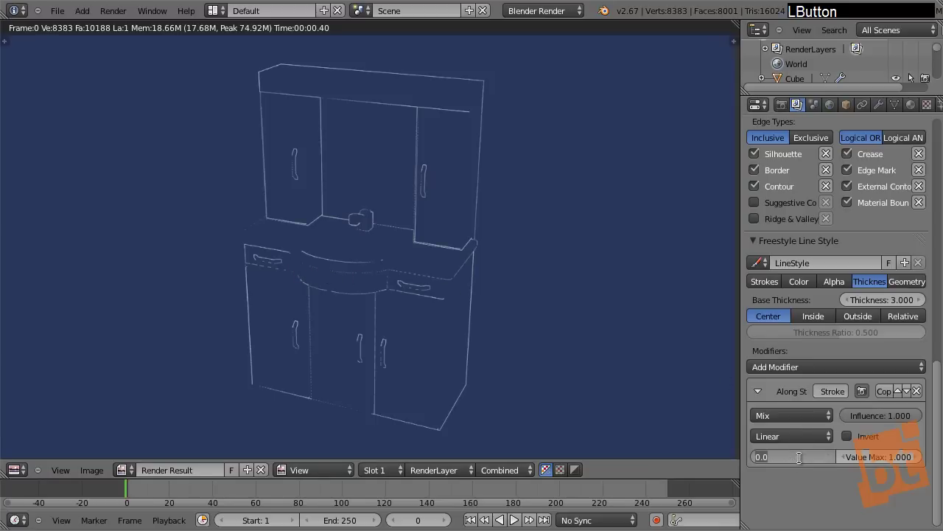
text(1)
key(Return)
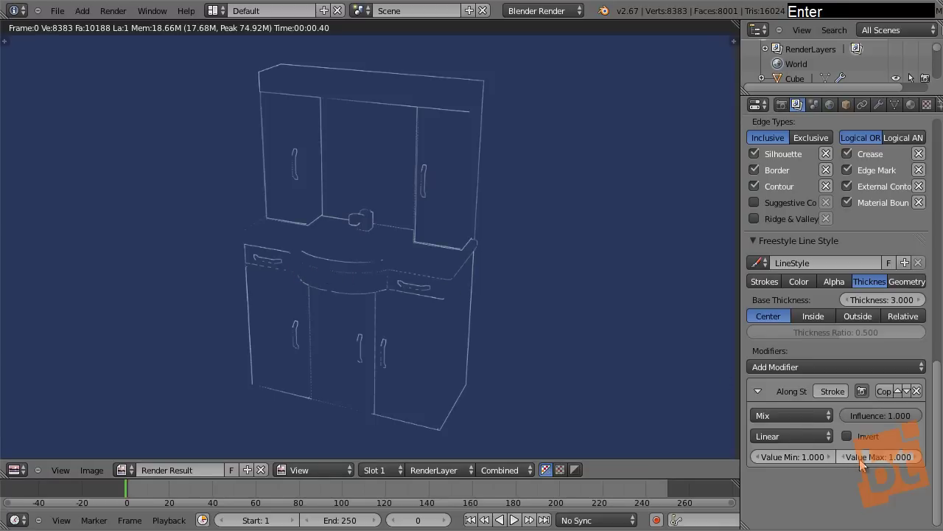
click(879, 458)
text(10)
key(Return)
key(F12)
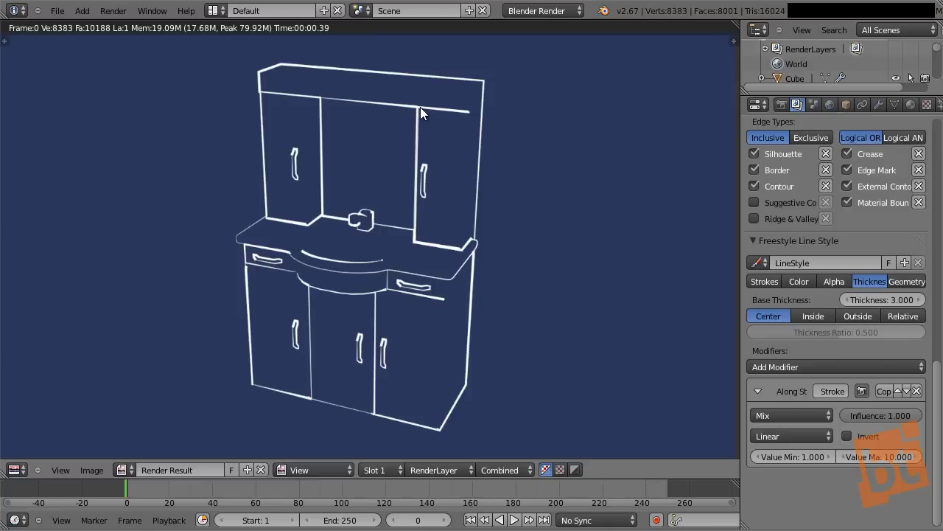
Switch the modifier's mapping to Curve and shape a bell curve peaking at about X 0.51, Y 0.99 with both ends at zero.
click(809, 436)
click(799, 406)
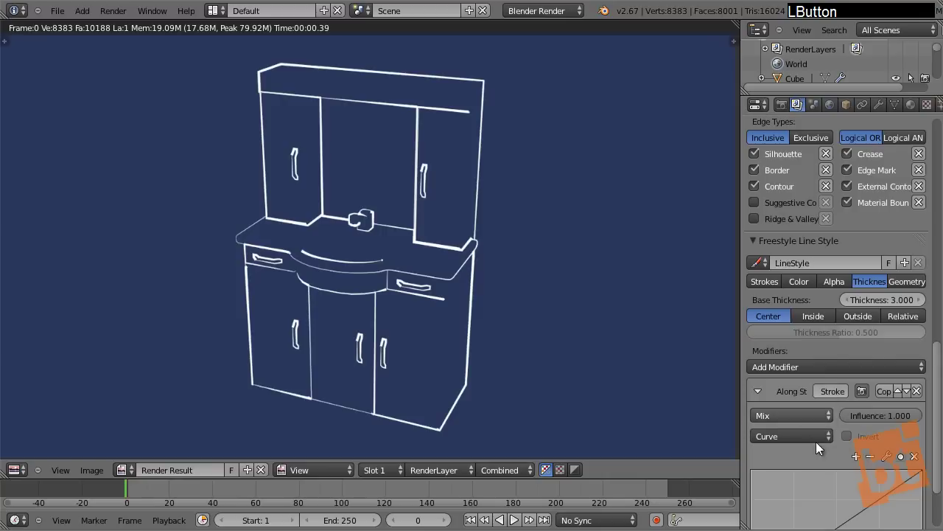
middle_drag(833, 332, 834, 243)
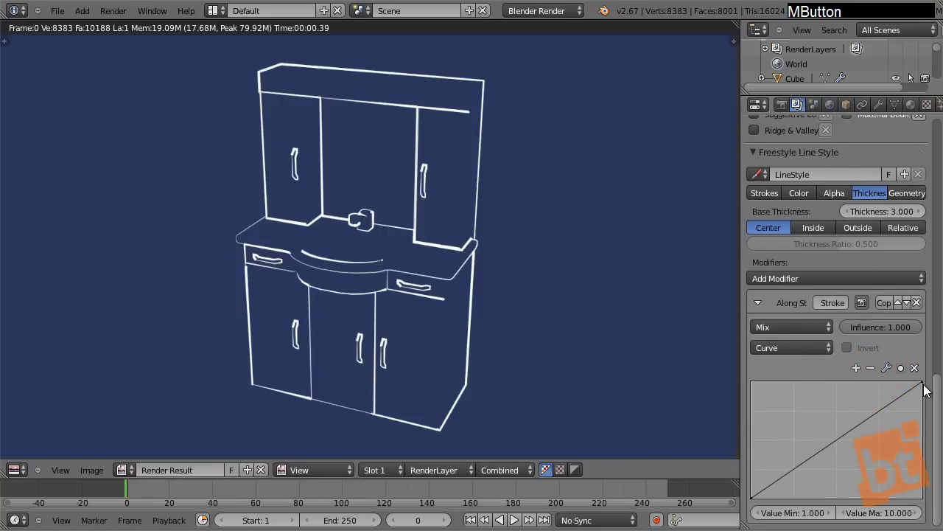
drag(837, 440, 839, 397)
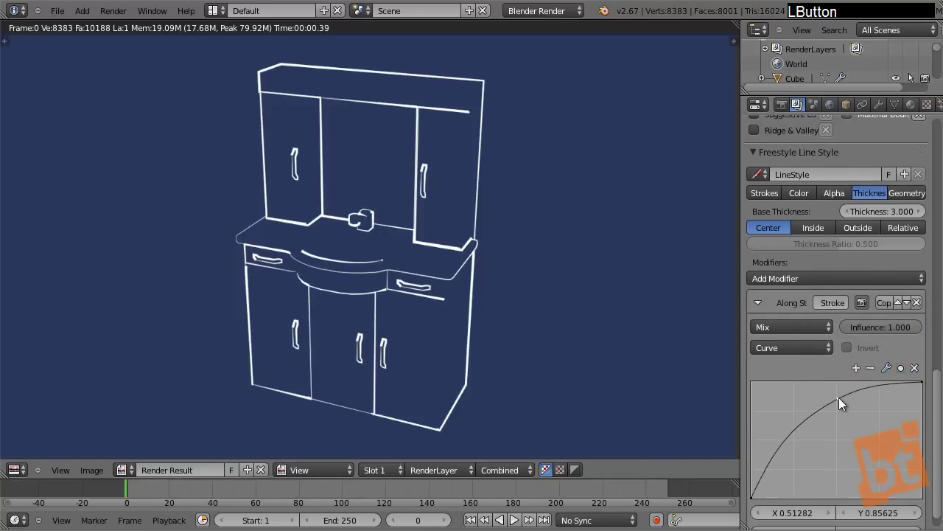
drag(920, 385, 898, 465)
drag(838, 397, 836, 381)
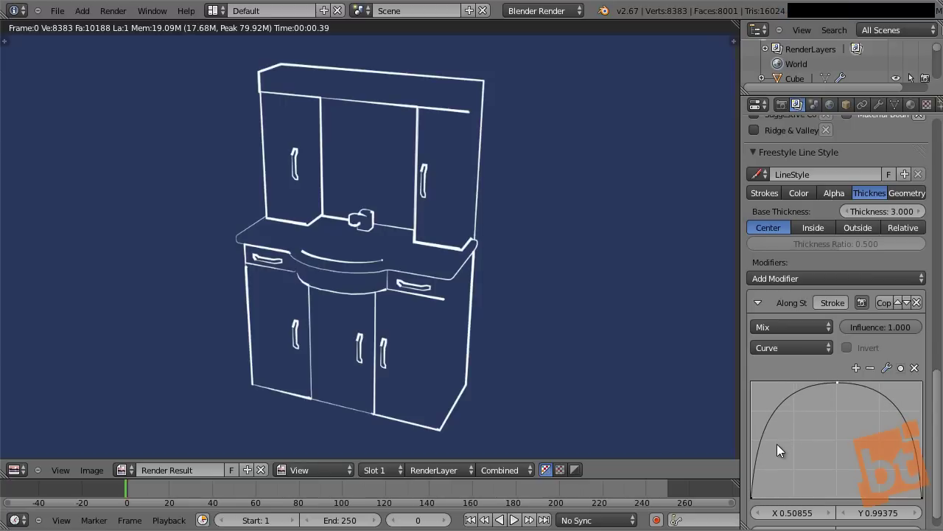
drag(756, 455, 777, 479)
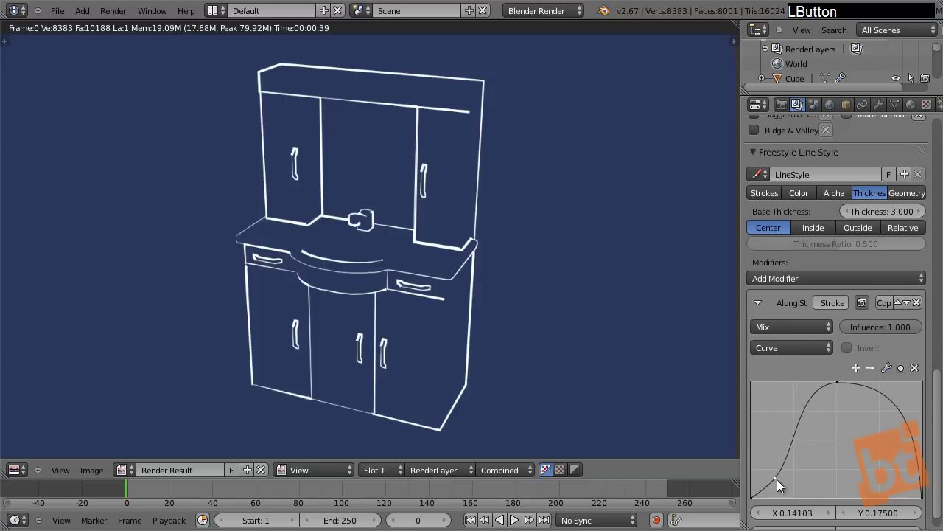
drag(912, 442, 897, 483)
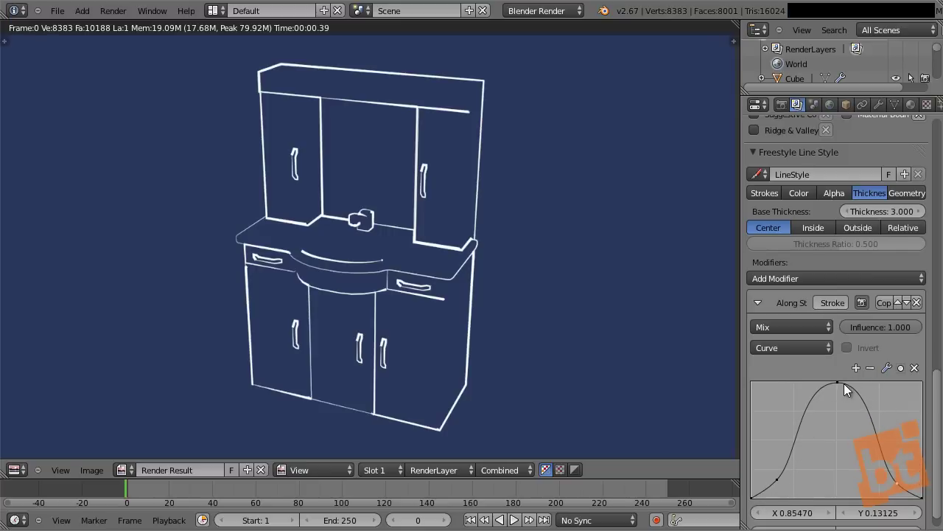
click(927, 504)
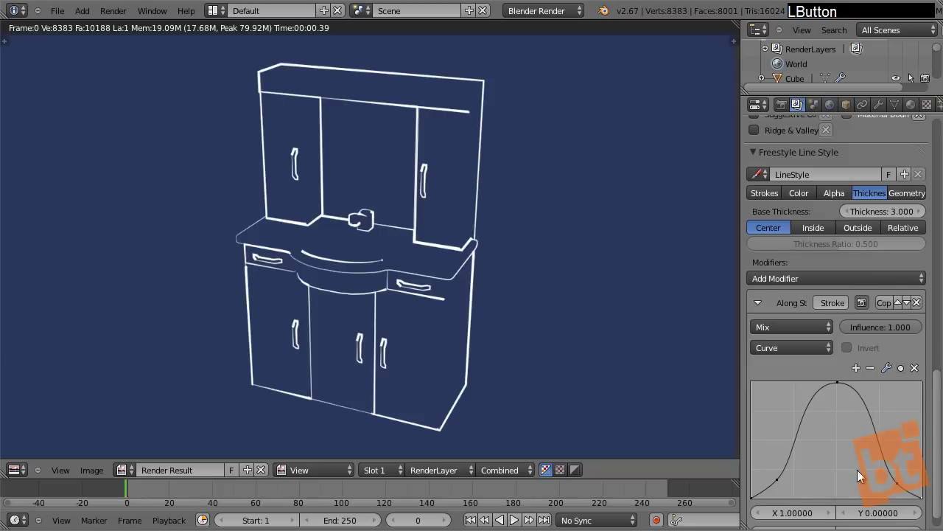
Set the Along Stroke modifier's maximum value to 5 and render the cabinet.
scroll(858, 472, down, 1)
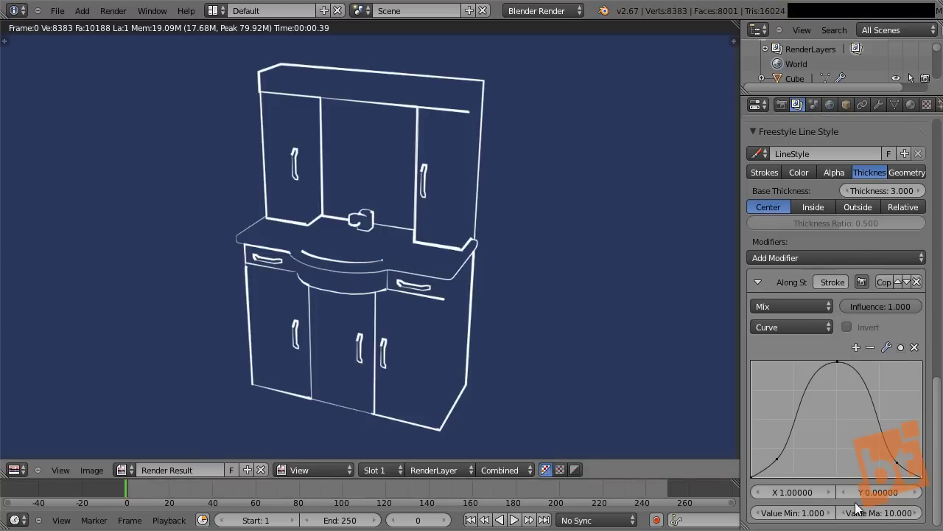
click(876, 511)
text(5)
key(Return)
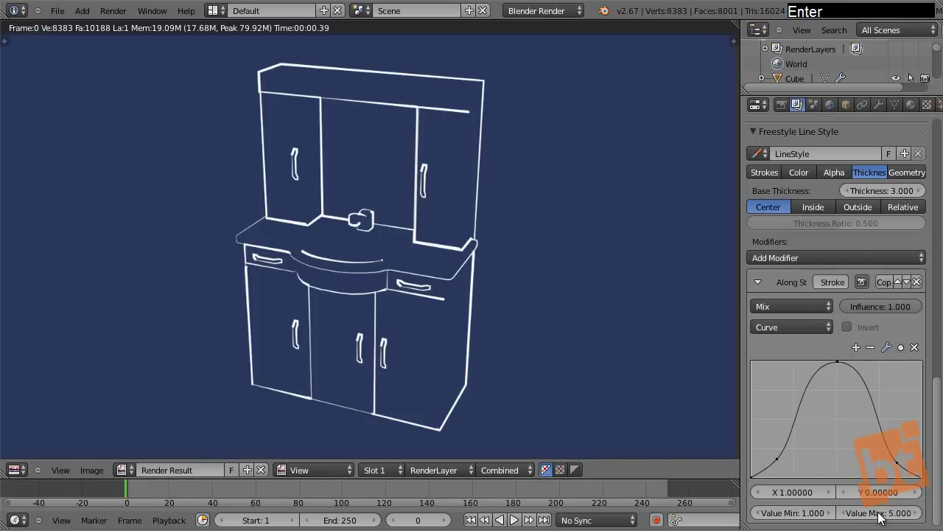
key(F12)
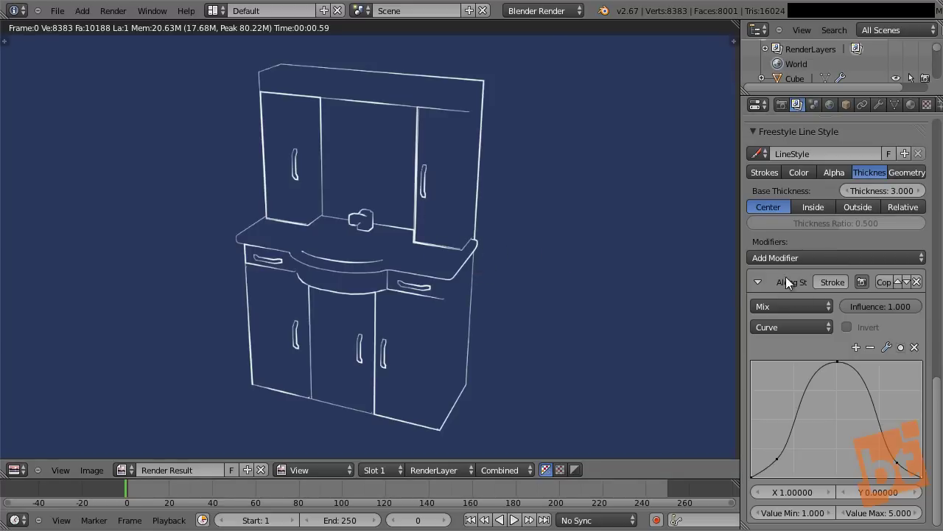
Compare close-up renders of the variable-thickness lines with stroke chaining disabled and enabled again.
click(757, 281)
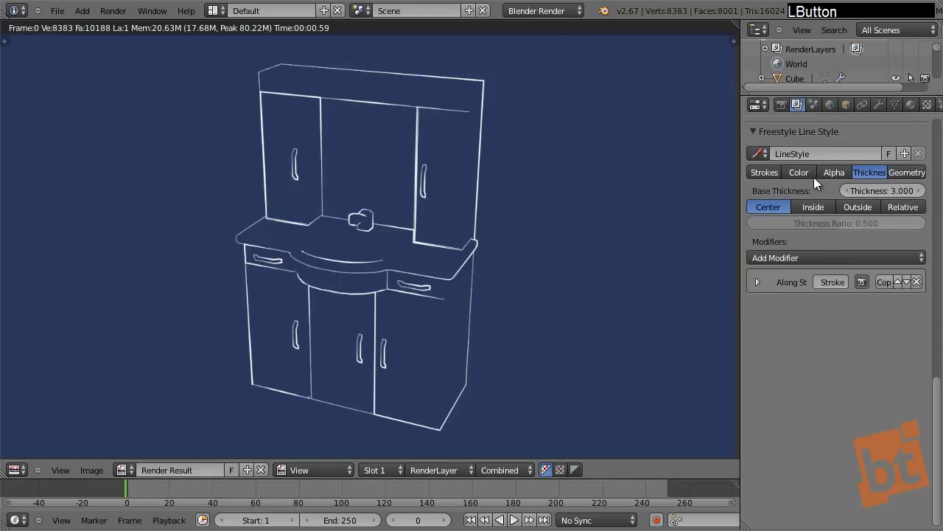
click(765, 172)
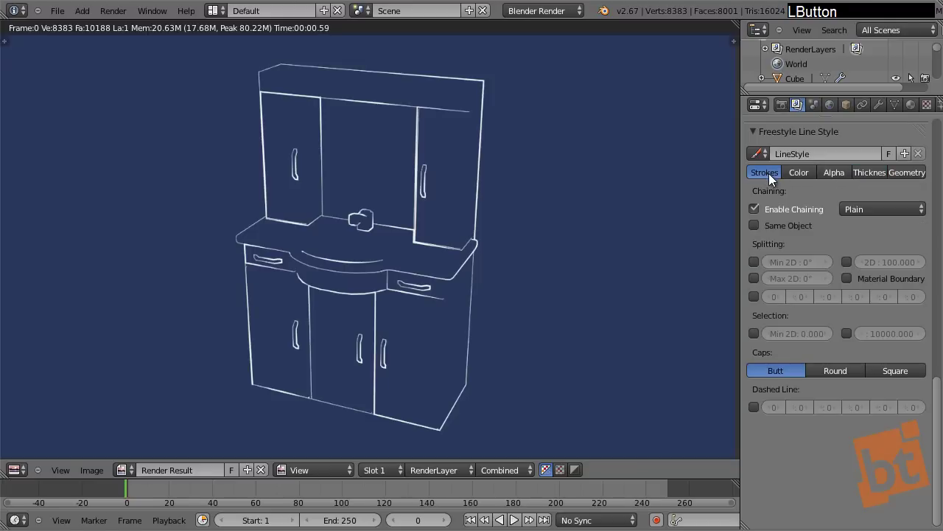
click(755, 209)
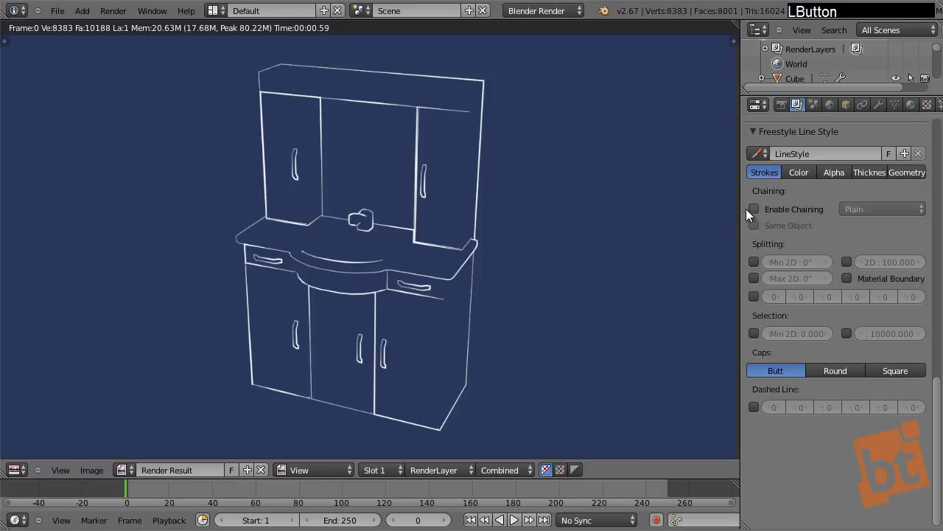
key(F12)
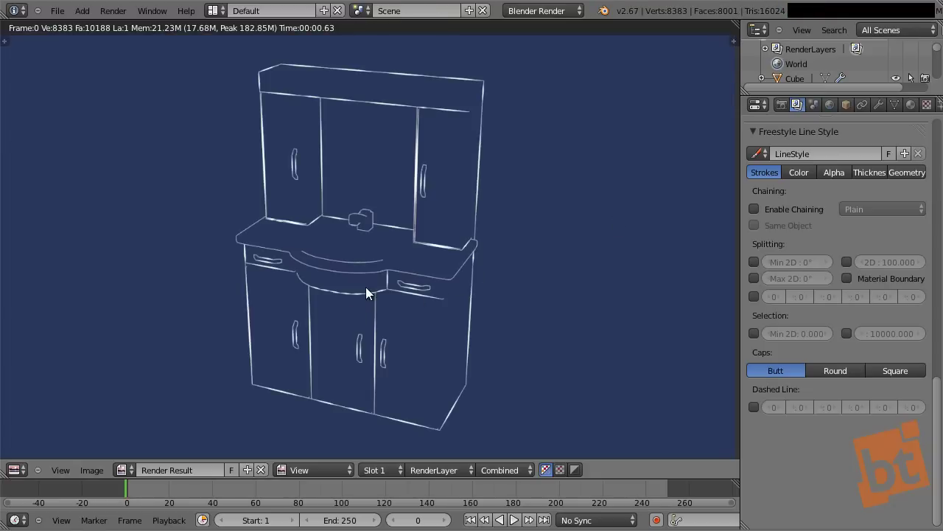
scroll(368, 293, up, 5)
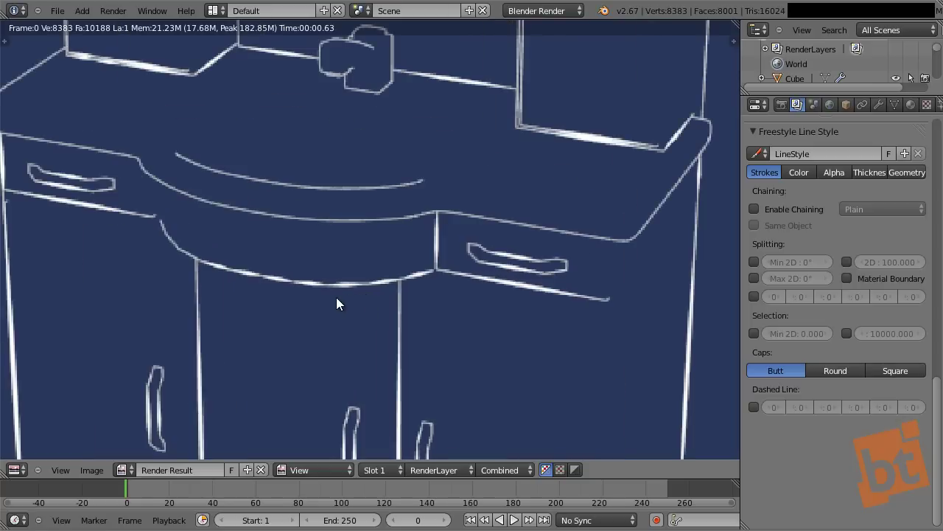
scroll(364, 294, down, 1)
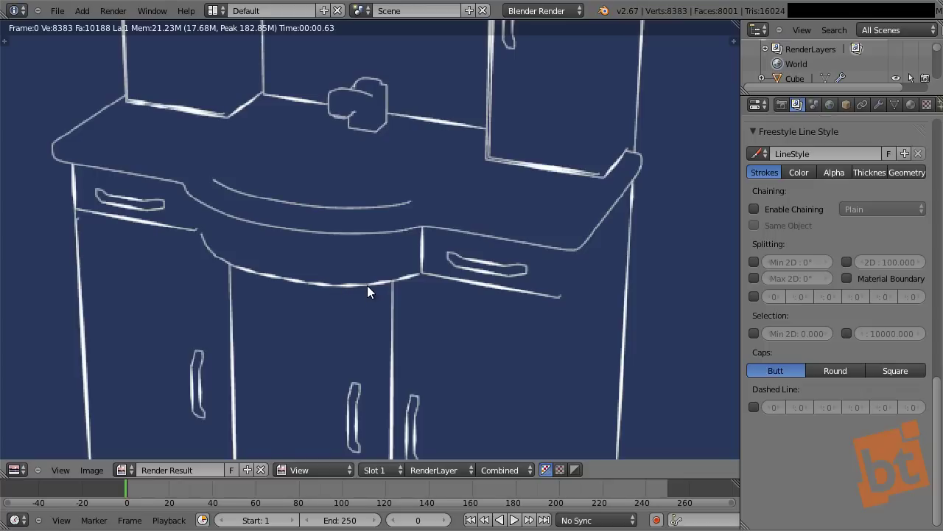
click(786, 212)
key(F12)
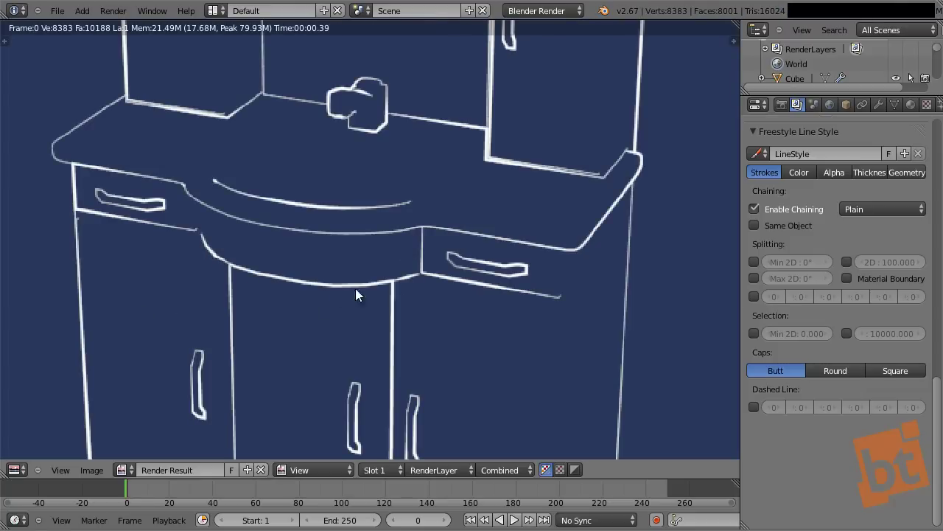
scroll(384, 274, down, 4)
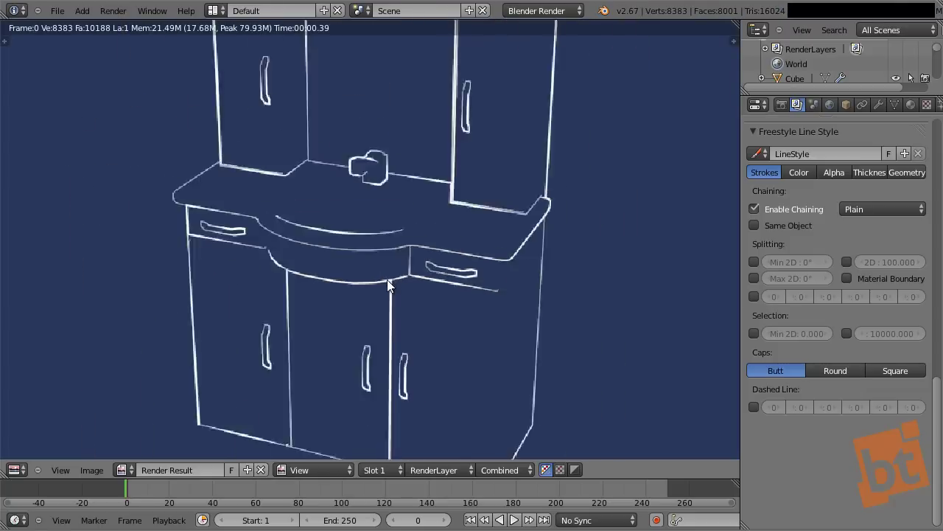
middle_drag(394, 277, 393, 289)
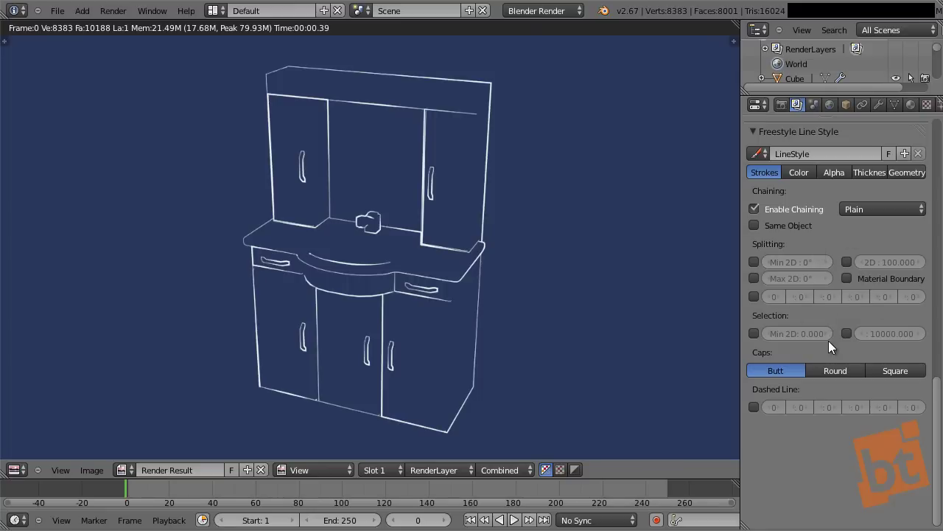
View the line style's color and alpha transparency settings.
middle_drag(841, 225, 830, 249)
click(805, 212)
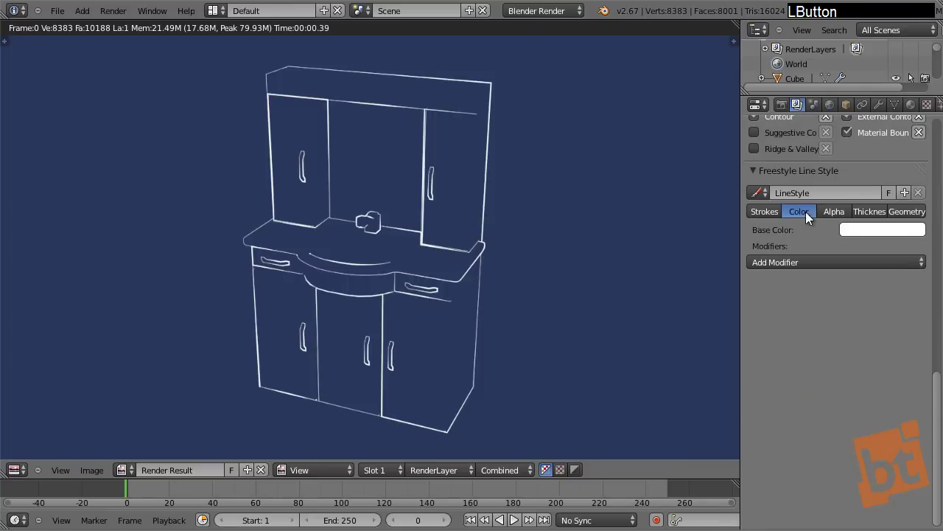
click(841, 215)
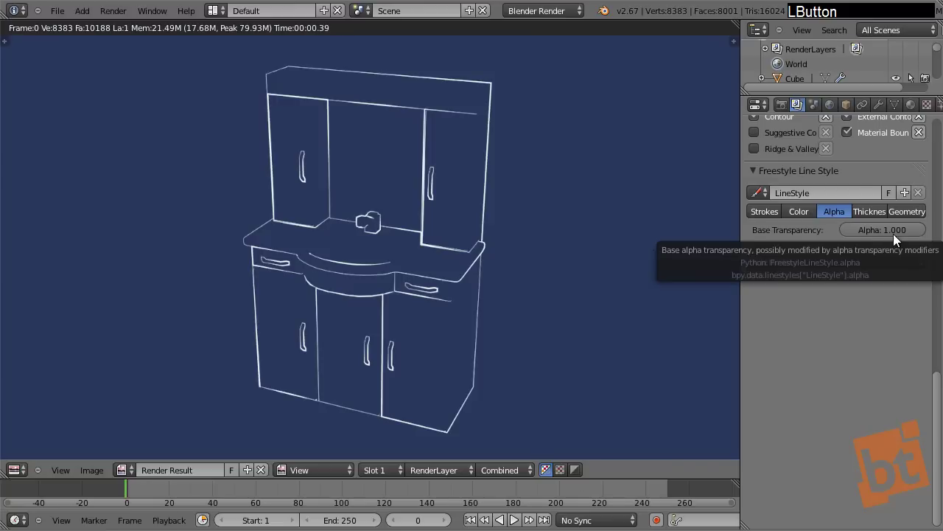
Test a Distance from Camera alpha modifier with its range filled from the selected cabinet, render it, and remove the modifier.
click(837, 263)
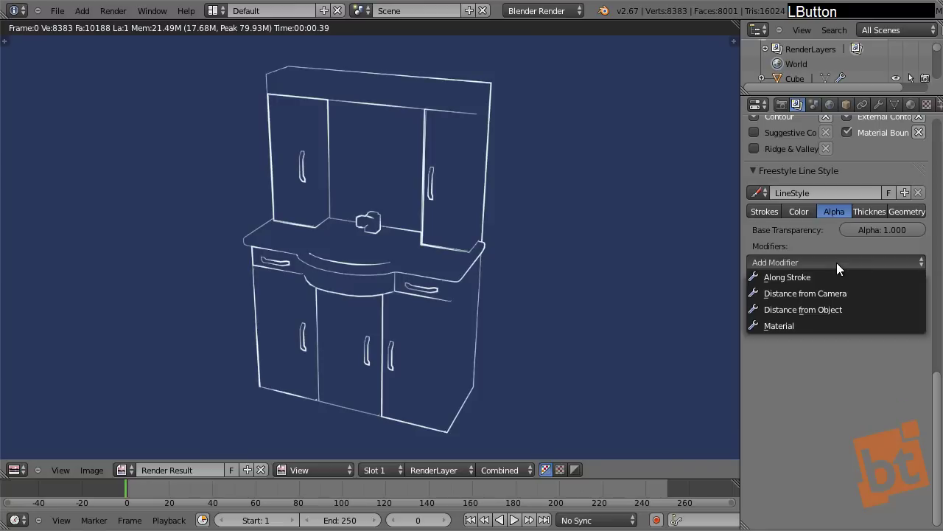
click(805, 296)
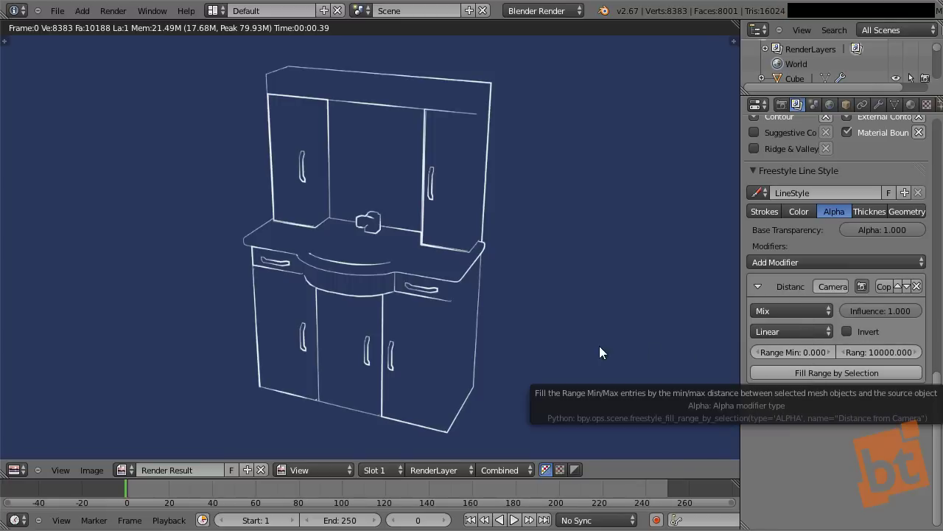
key(Escape)
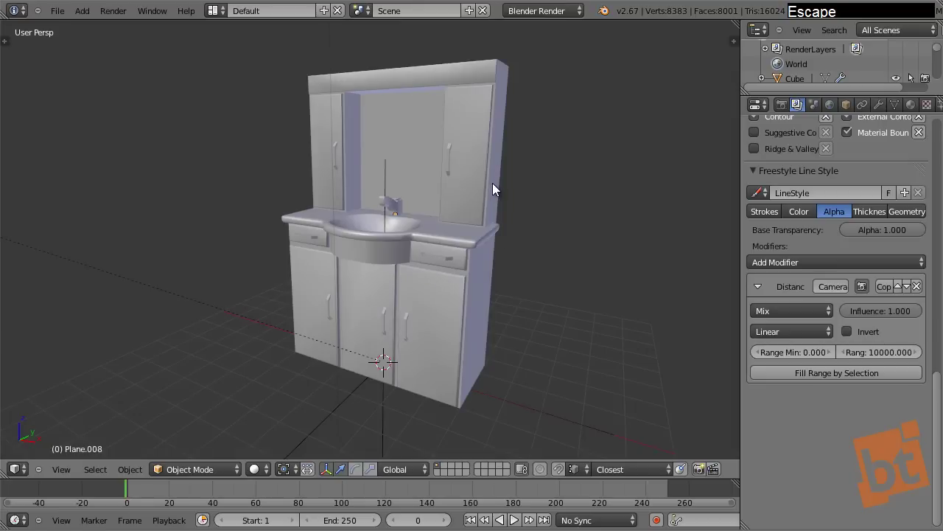
right_click(494, 185)
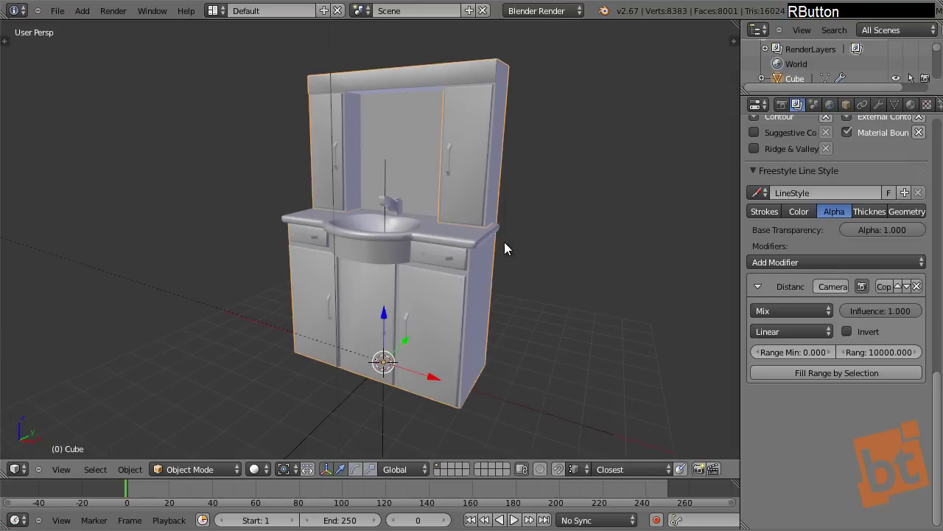
click(846, 372)
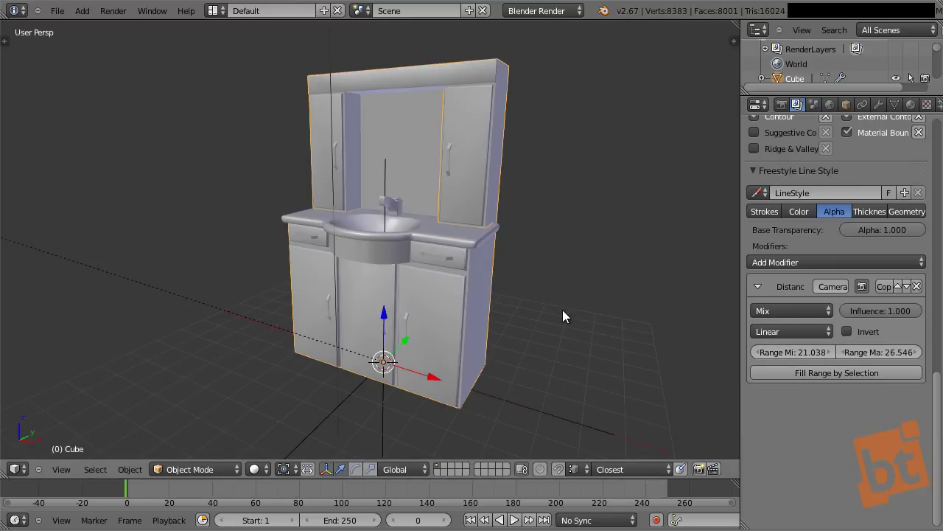
key(F12)
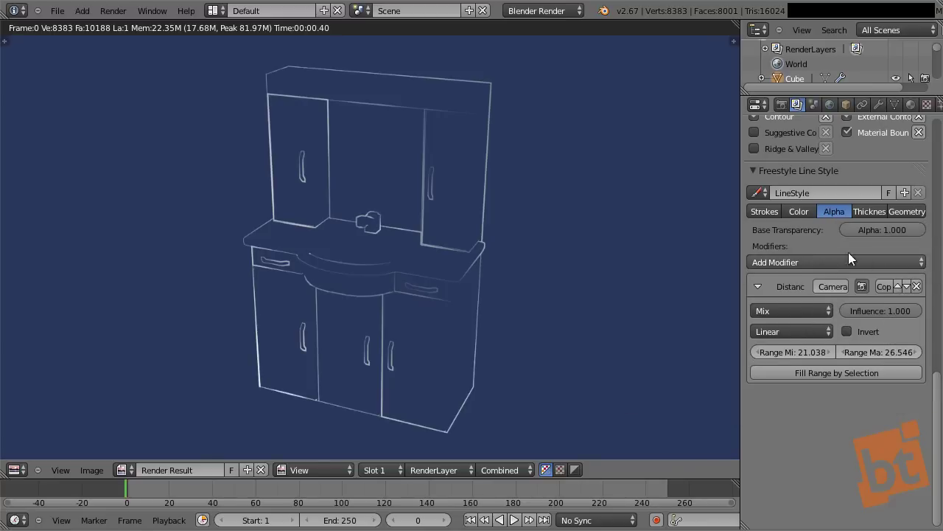
click(917, 286)
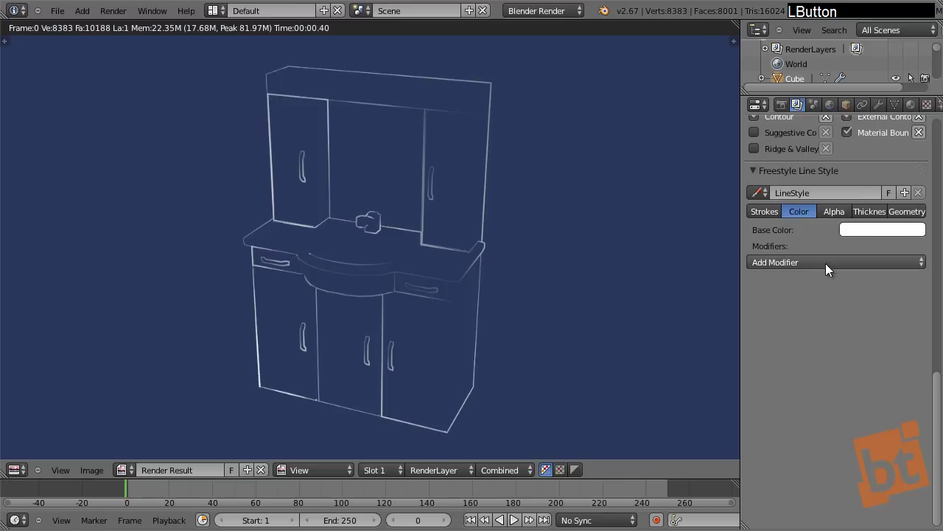
Test a Distance from Camera color modifier with its range filled by selection, remove it, and render the cabinet again.
click(825, 263)
click(815, 293)
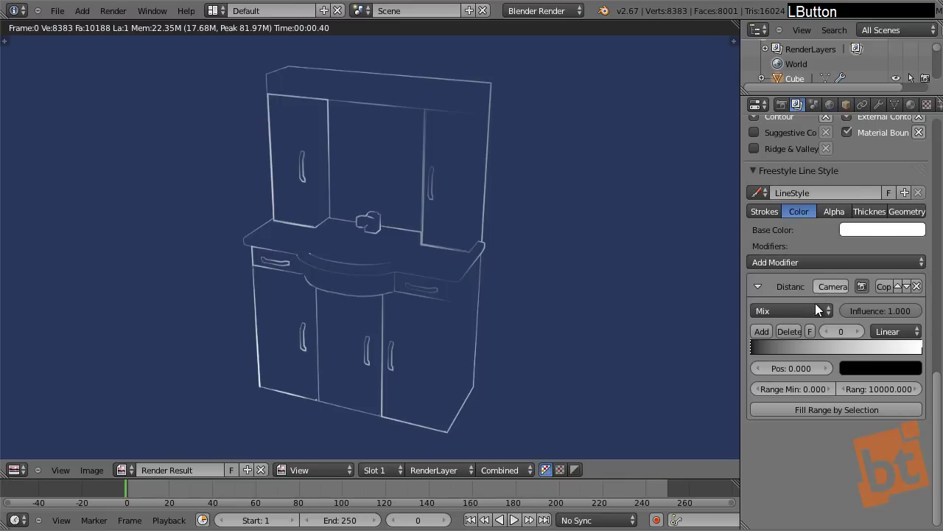
click(806, 408)
key(F12)
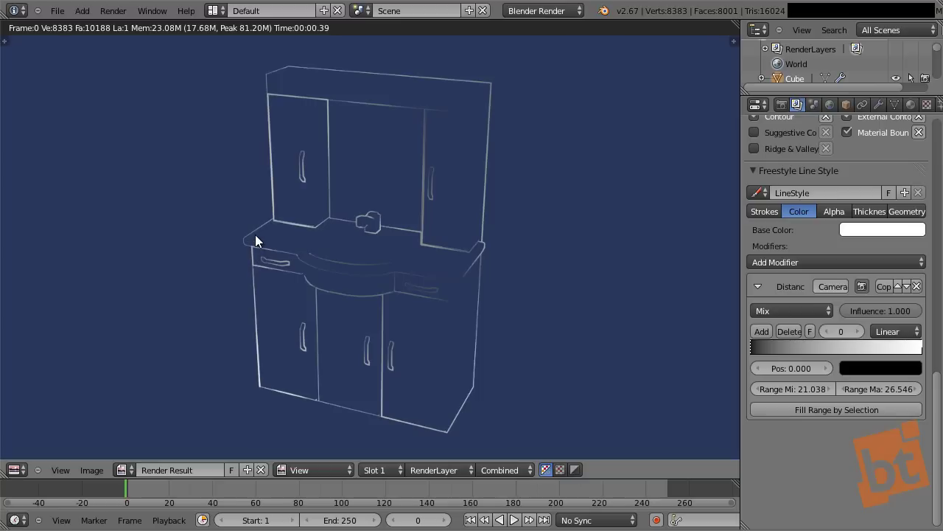
click(917, 286)
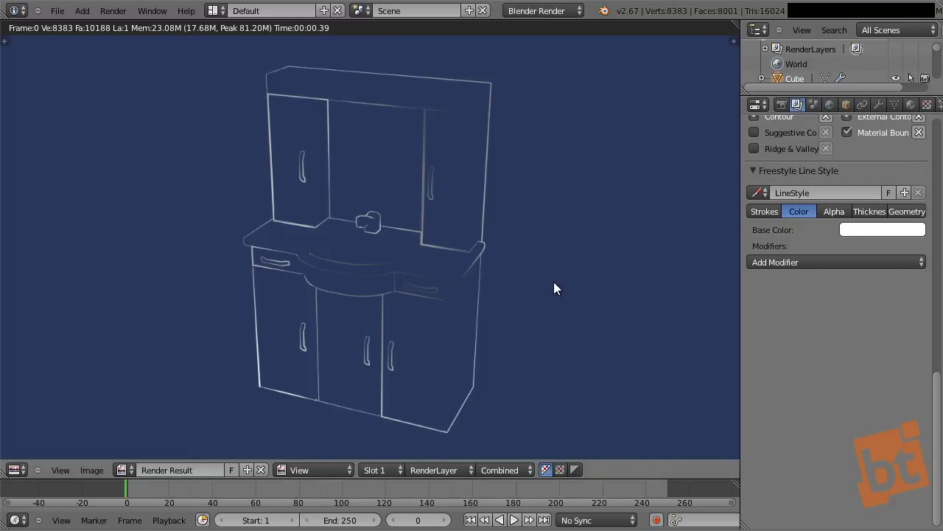
key(F12)
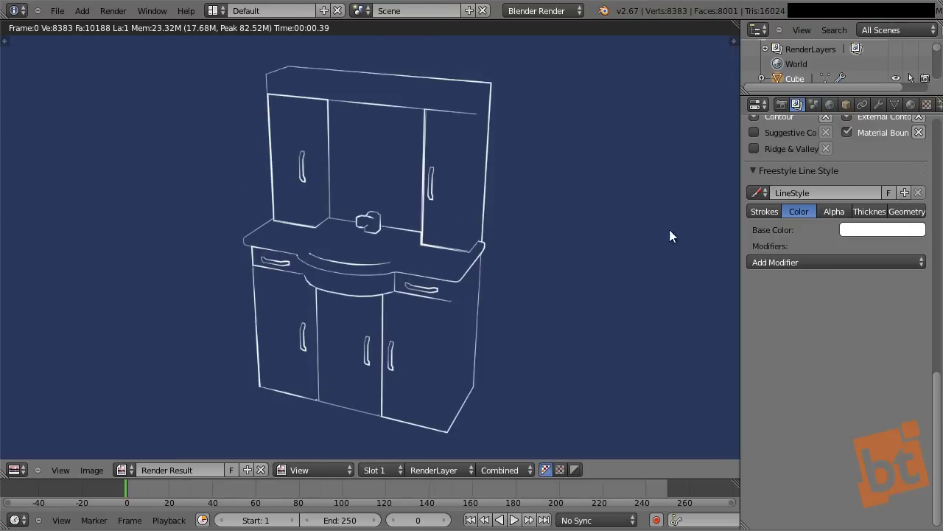
Remove the Sampling modifier from the line style's geometry settings and render the cabinet.
click(907, 212)
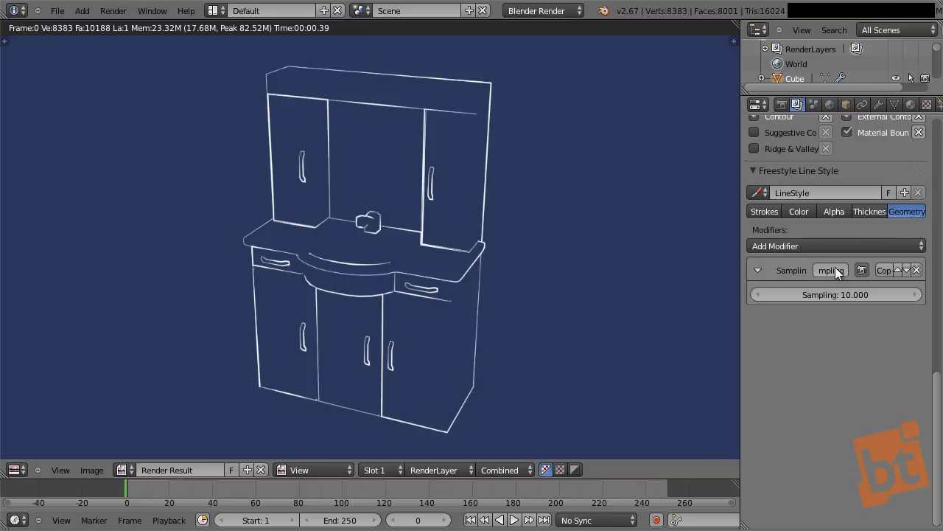
click(757, 270)
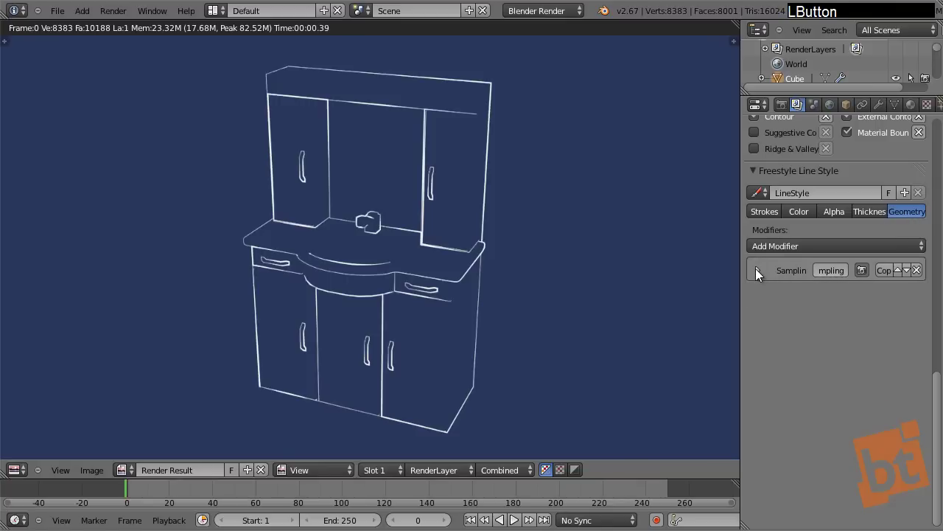
click(757, 270)
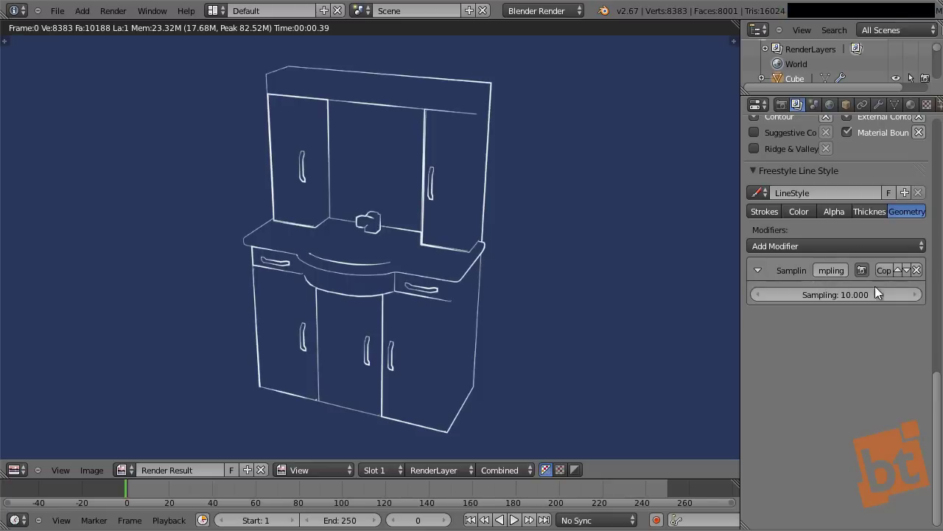
click(917, 270)
key(F12)
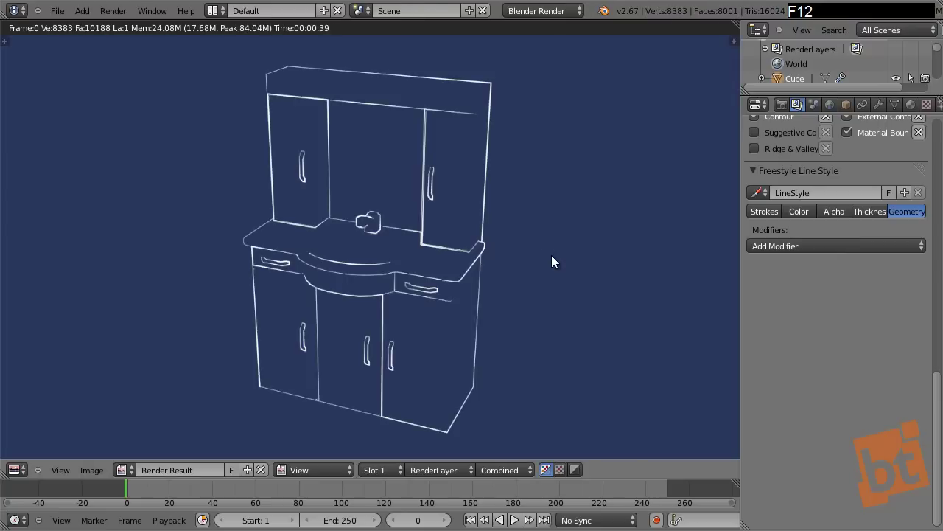
Add a Bezier Curve geometry modifier to the line style and render the cabinet.
click(848, 246)
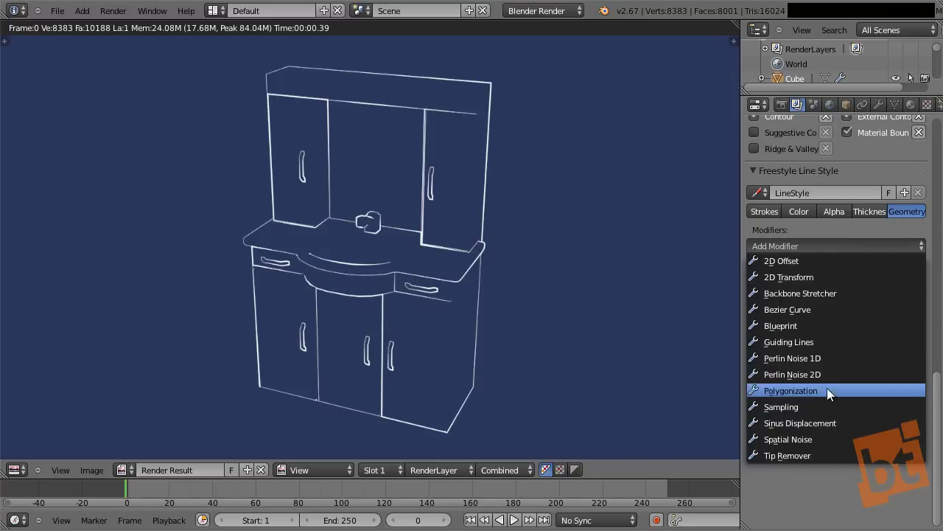
click(819, 309)
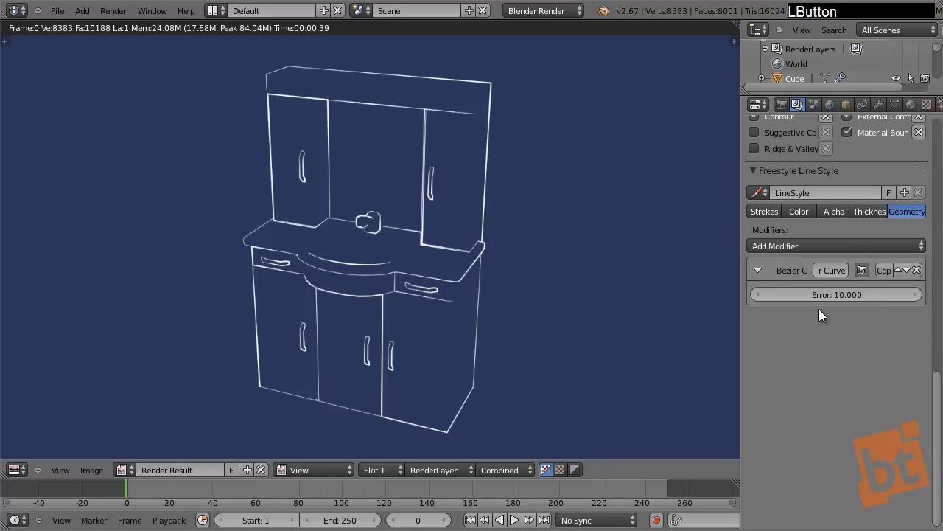
key(F12)
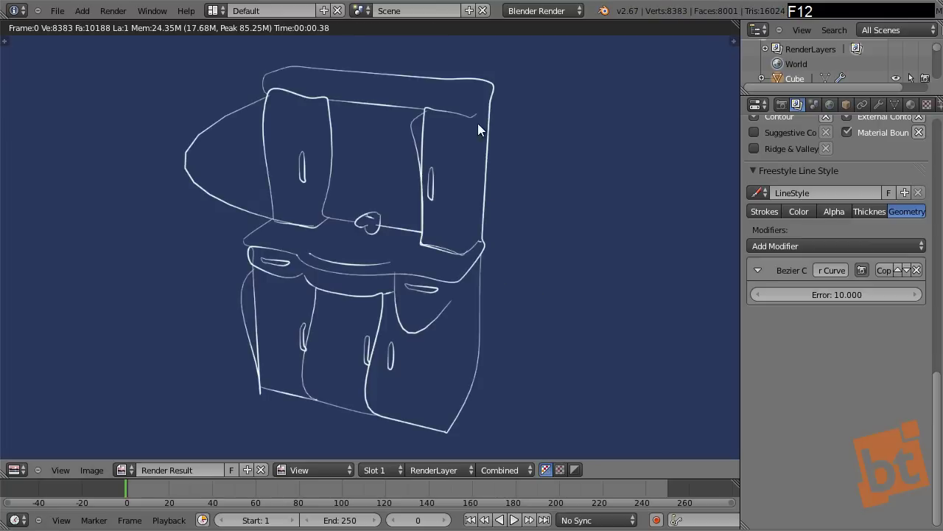
Set the Bezier Curve modifier's error to 3 and render the cabinet.
click(836, 293)
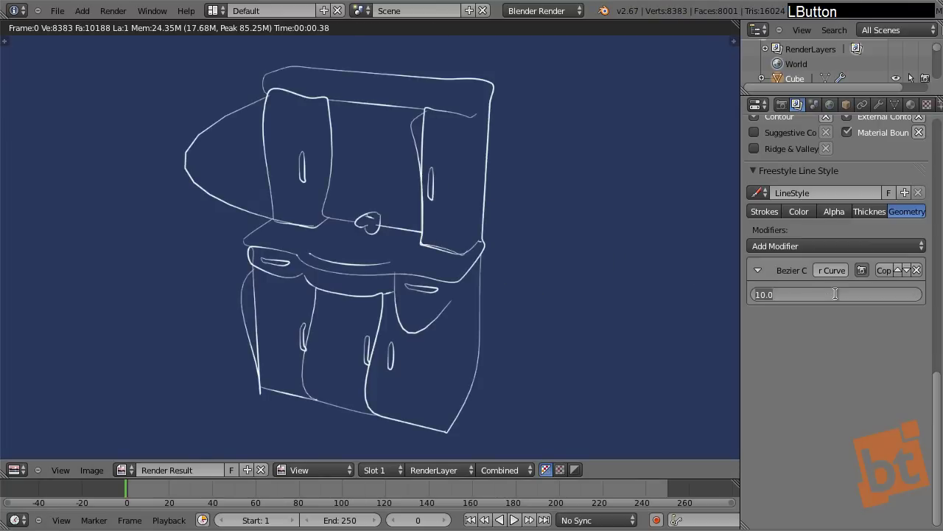
text(1)
key(BackSpace)
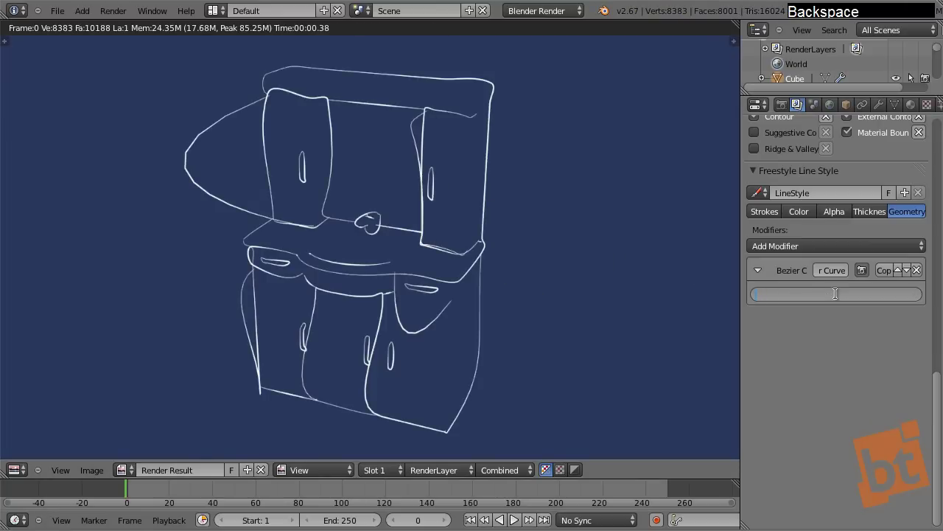
text(3)
key(Return)
key(F12)
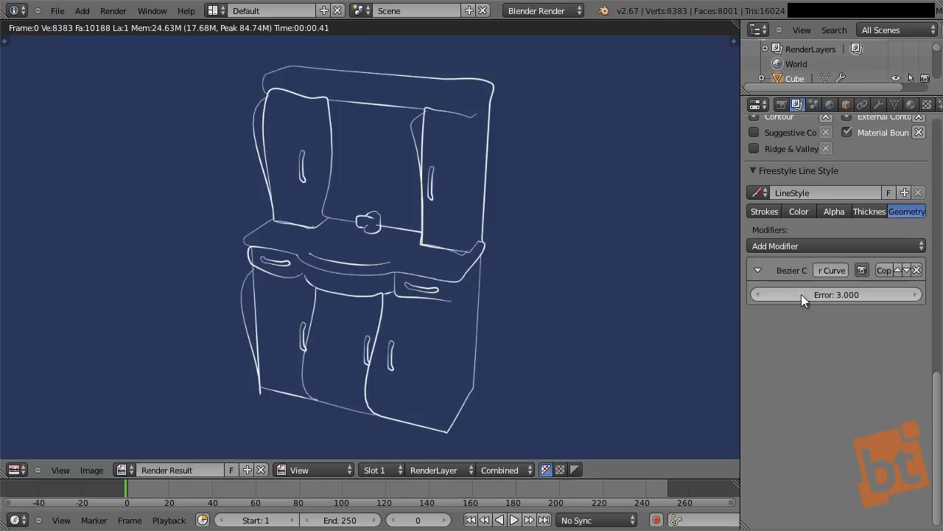
Render the cabinet with the Bezier Curve error at 1 and at 0.3, and remove the modifier.
click(833, 293)
text(1)
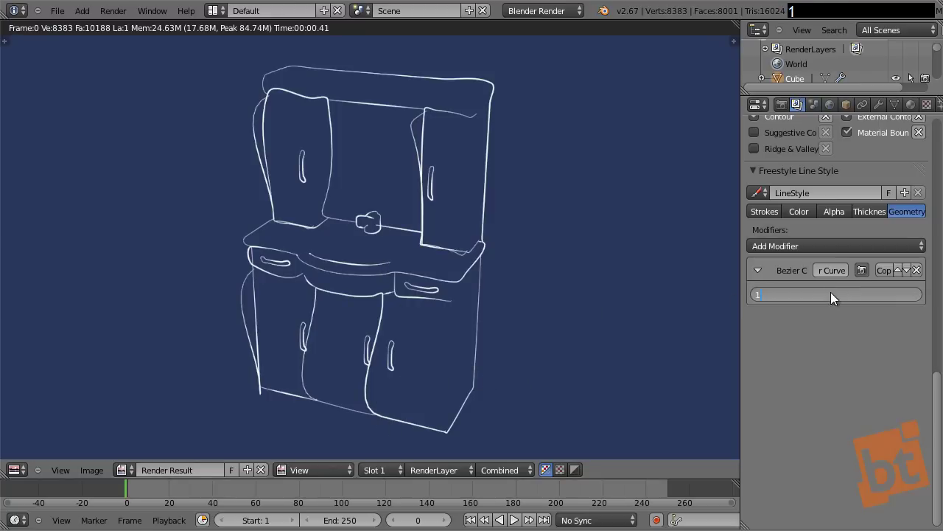
key(Return)
key(F12)
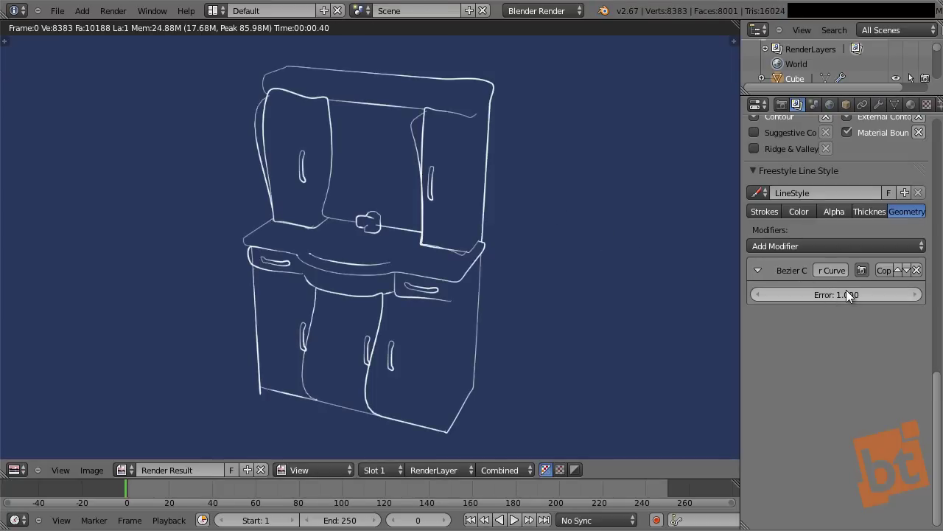
click(826, 294)
text(0.3)
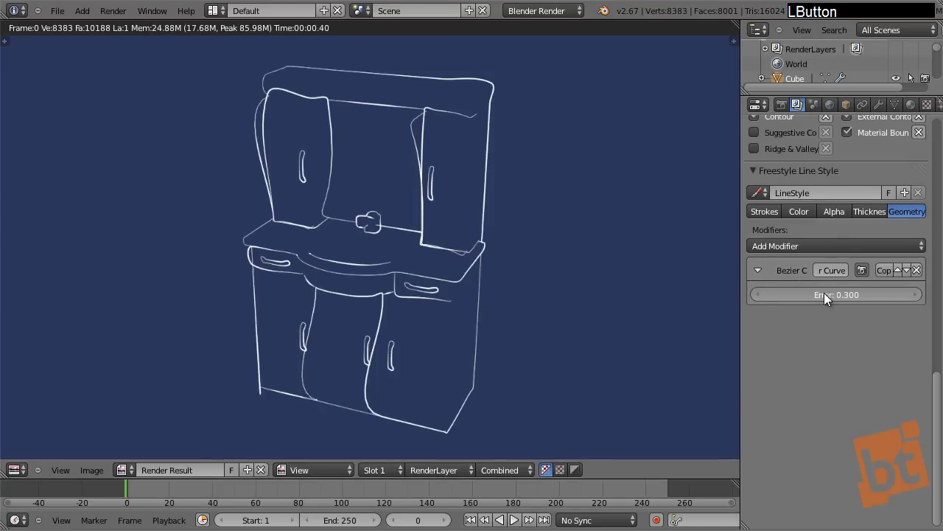
key(Return)
key(F12)
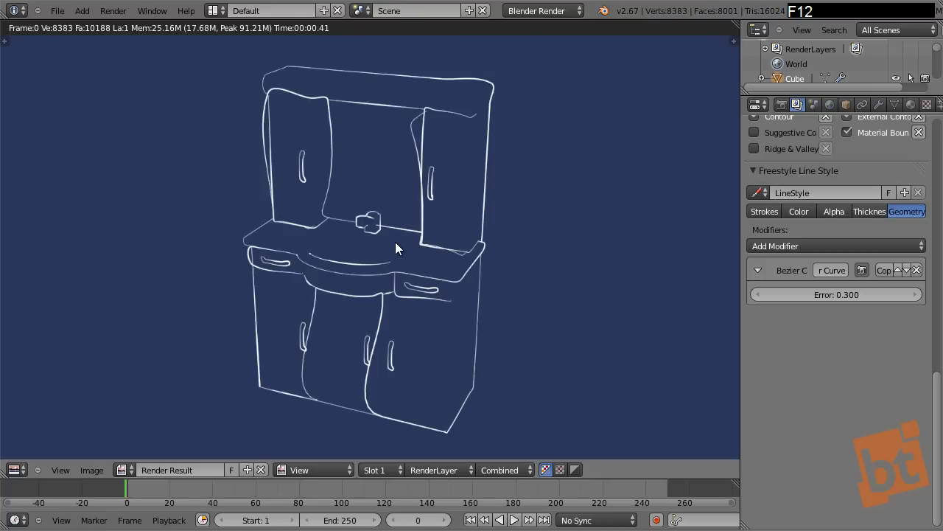
click(918, 270)
Add a Backbone Stretcher geometry modifier to the line style and render the cabinet.
click(886, 248)
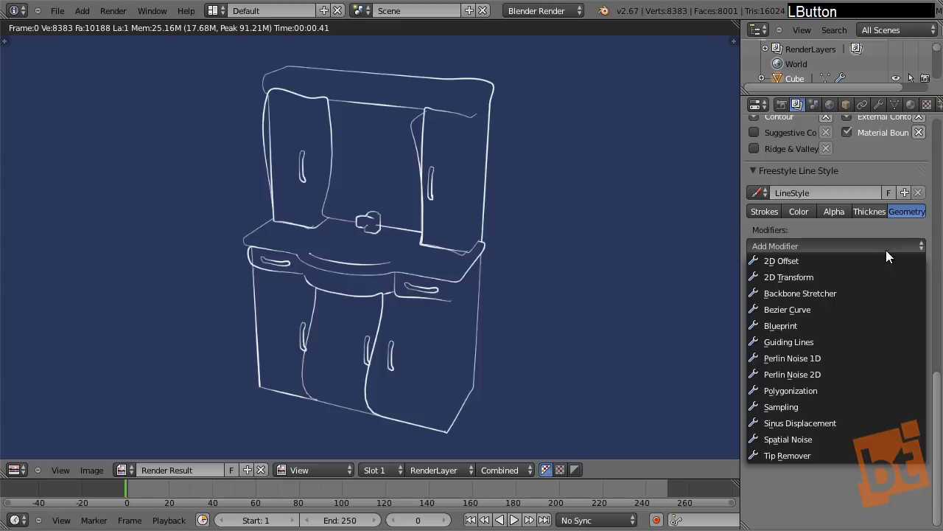
click(846, 291)
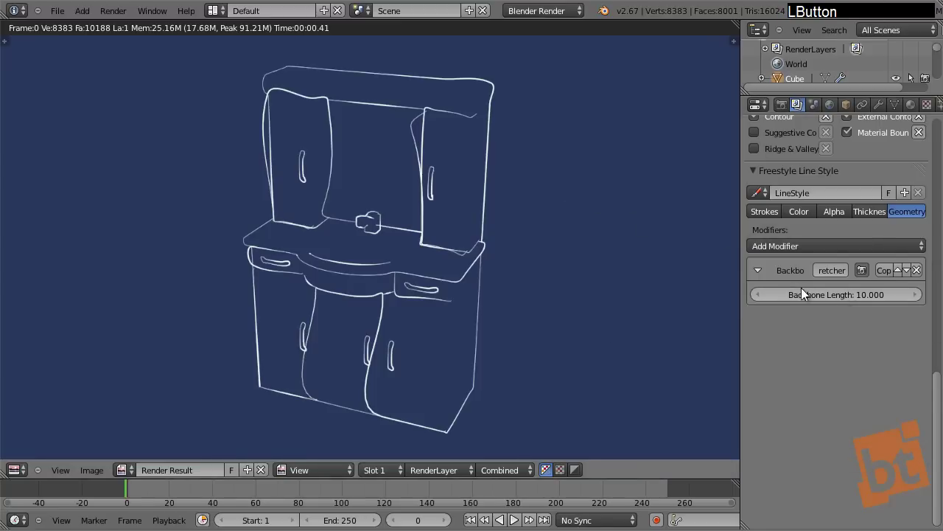
key(F12)
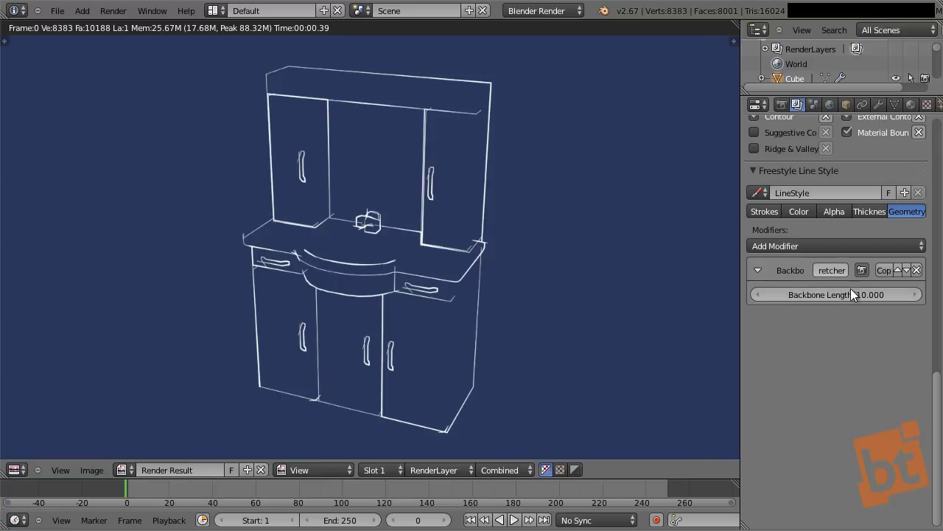
Render the cabinet with a backbone length of 43.3, and set the length to 20.
mouse_move(850, 288)
mouse_down()
mouse_move(862, 294)
mouse_move(852, 302)
mouse_up()
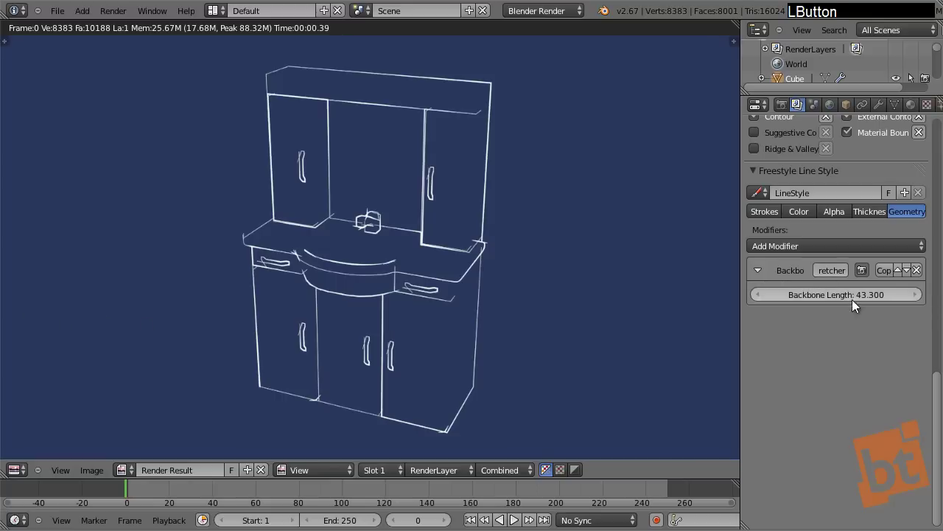
key(F12)
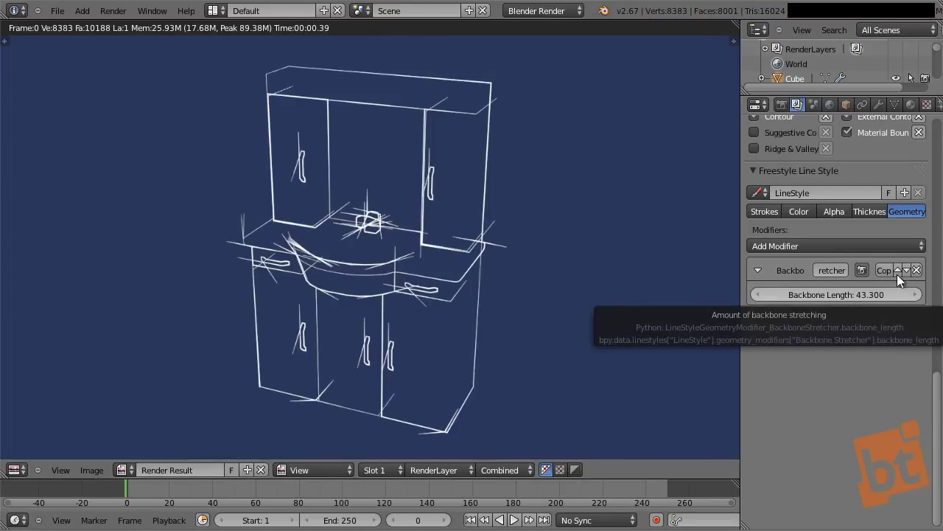
click(825, 295)
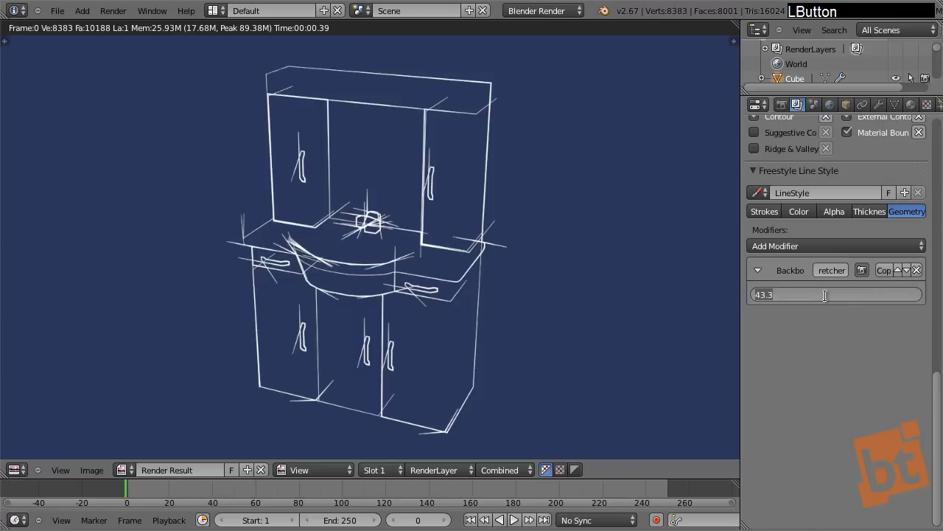
text(20)
key(Return)
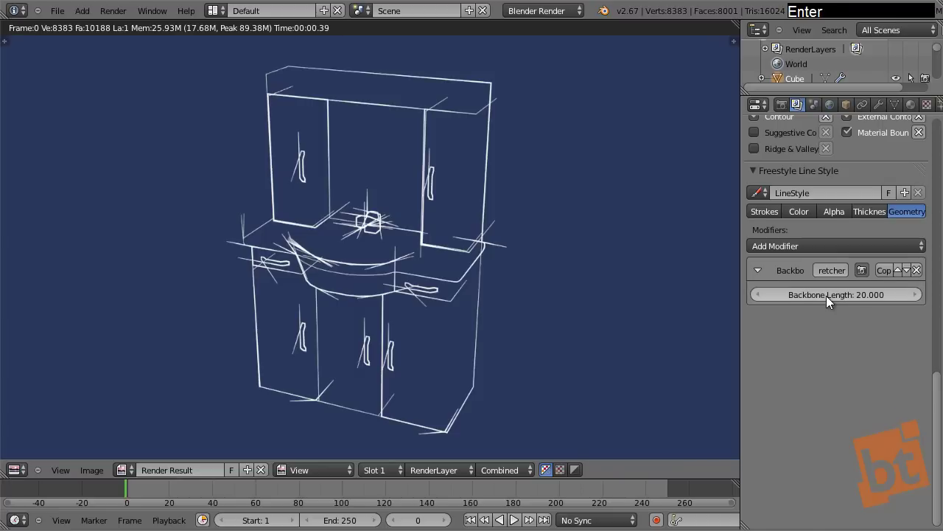
Add a Blueprint geometry modifier below the Backbone Stretcher and set its shape to Squares.
click(833, 241)
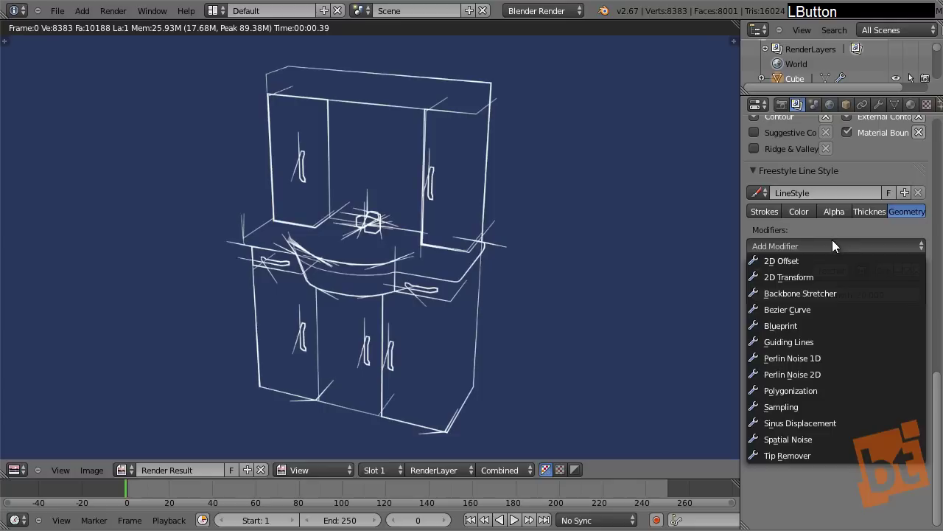
click(831, 326)
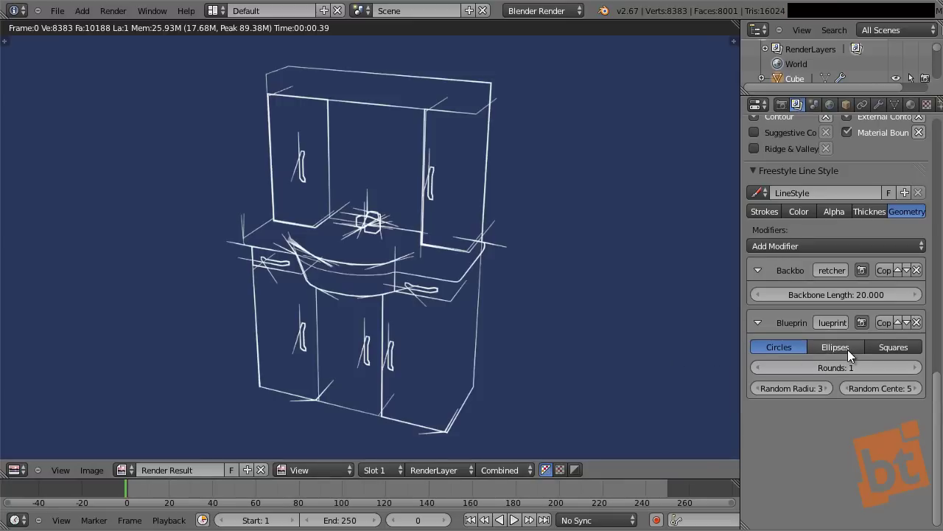
click(902, 348)
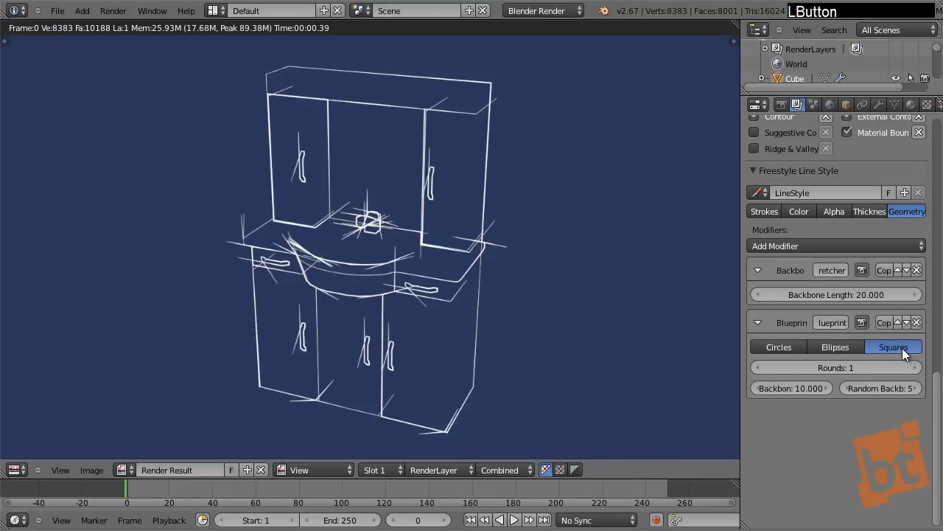
Switch the Blueprint shape through Circles and Ellipses back to Squares, and render the cabinet.
click(768, 347)
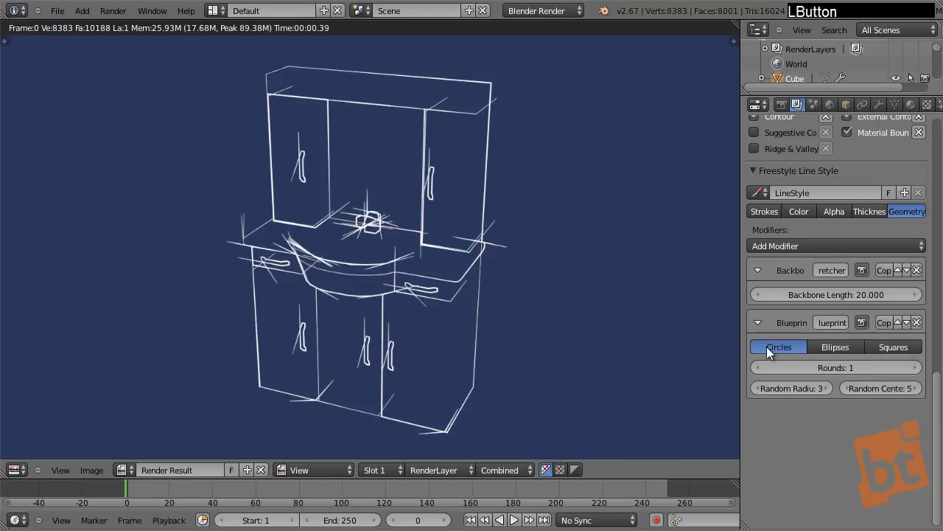
click(835, 348)
click(901, 348)
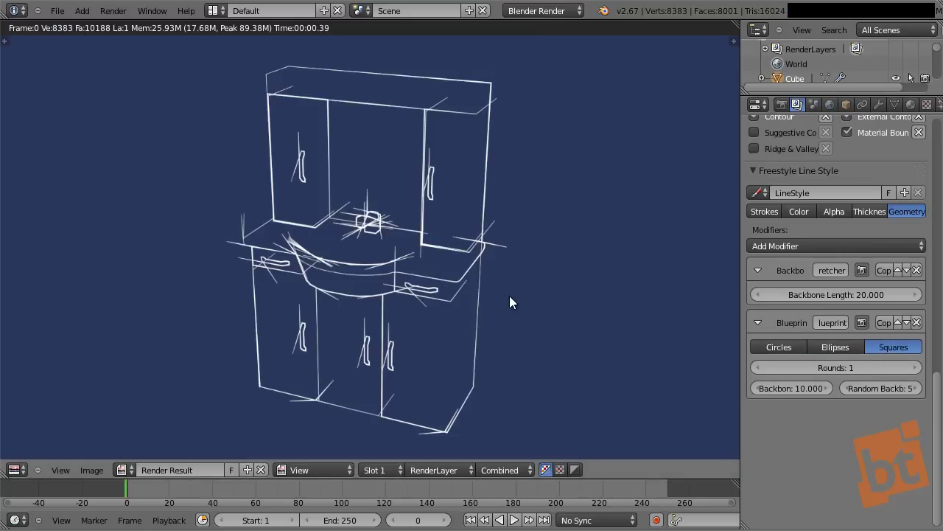
key(F12)
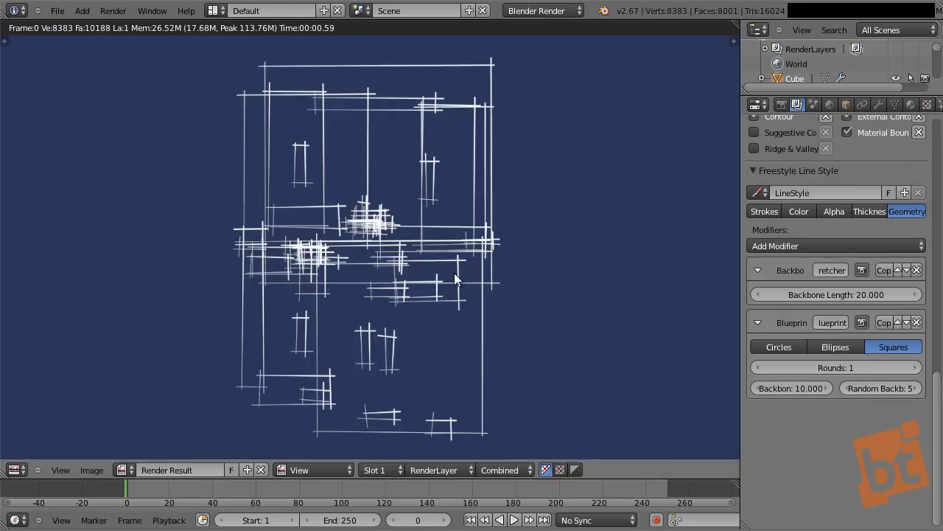
Render the cabinet with the Blueprint shape set to Circles and to Ellipses, and remove the Blueprint modifier.
click(800, 347)
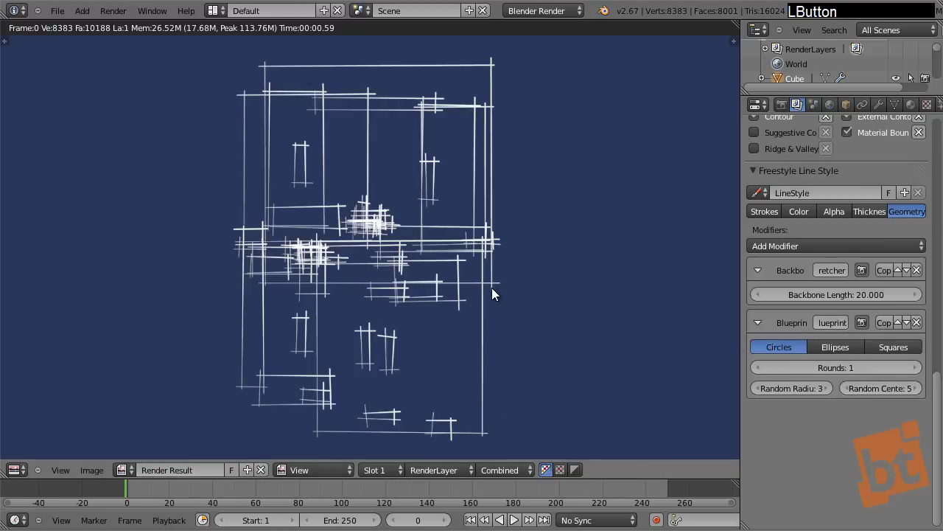
key(F12)
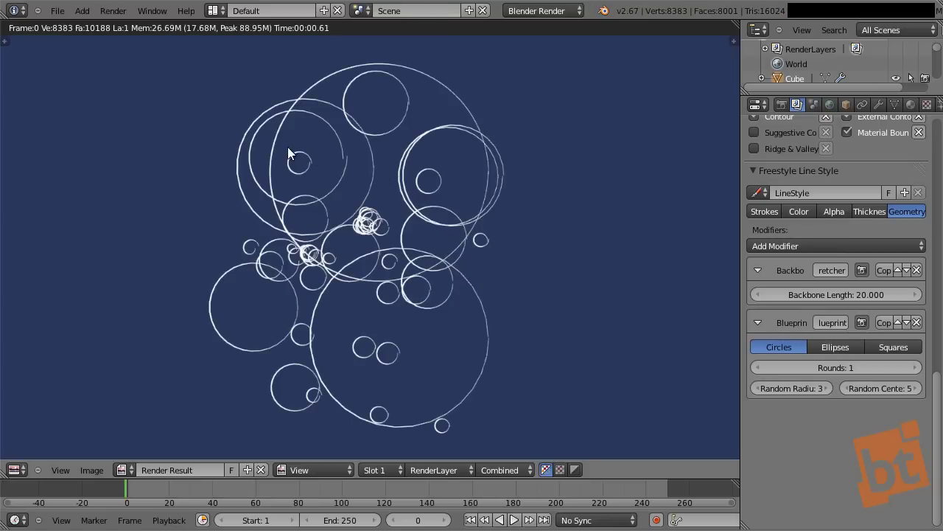
click(835, 348)
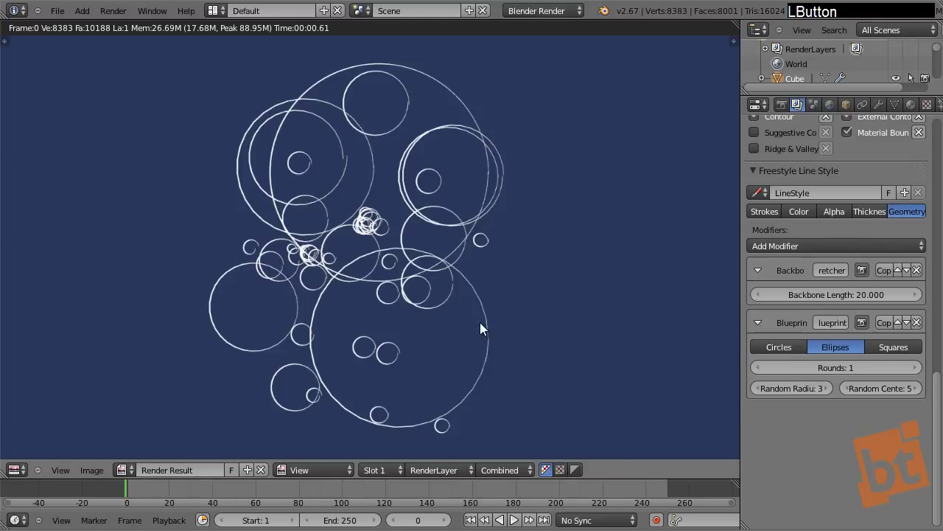
key(F12)
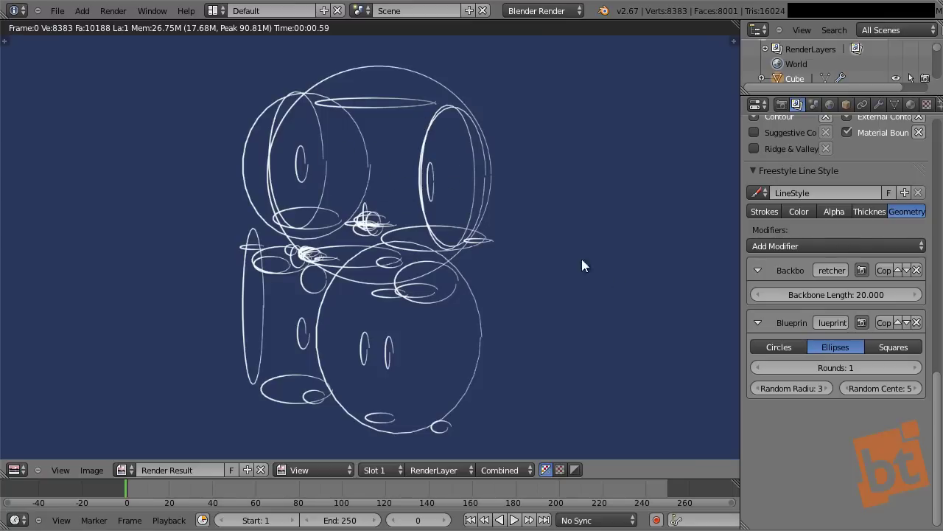
click(917, 323)
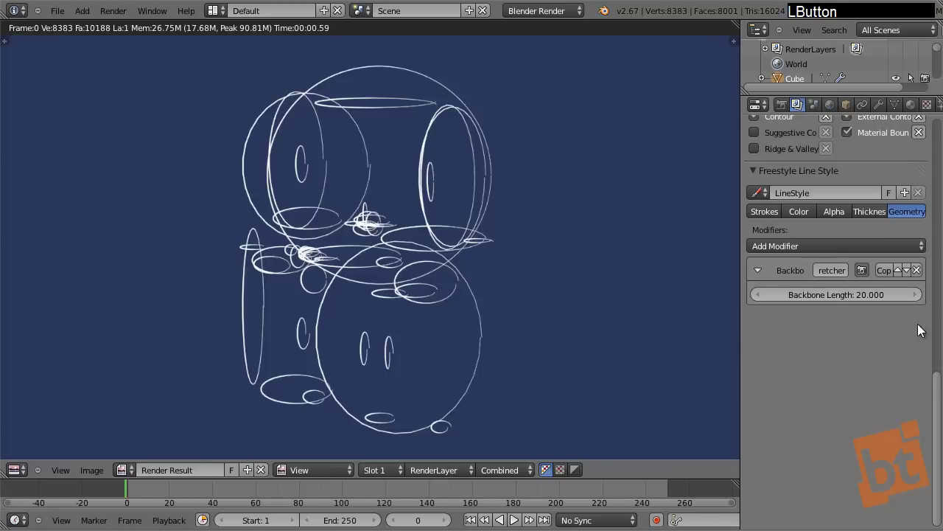
Add a Polygonization geometry modifier below the Backbone Stretcher and render the cabinet.
click(869, 250)
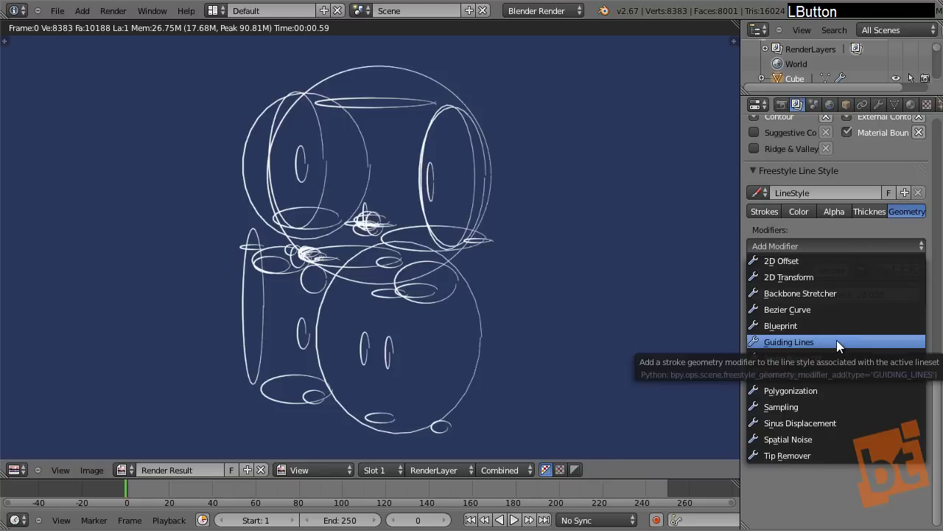
click(830, 387)
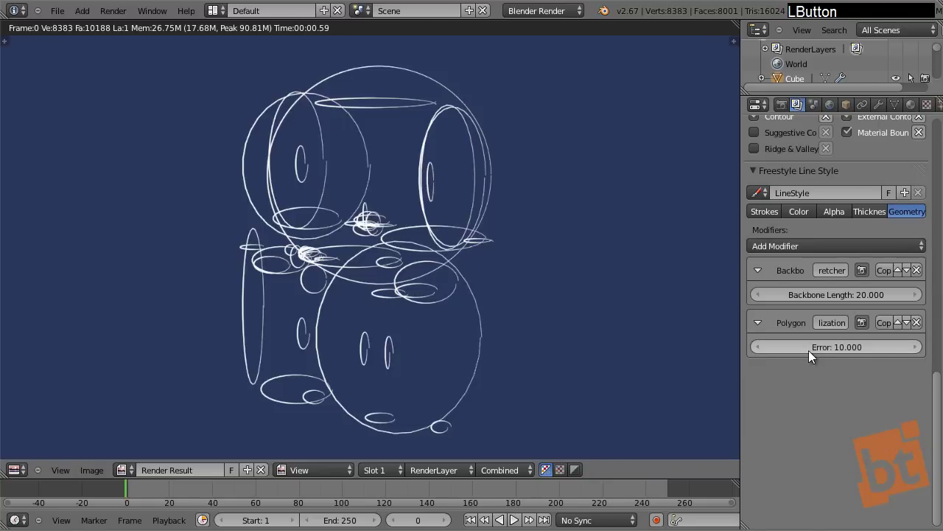
key(F12)
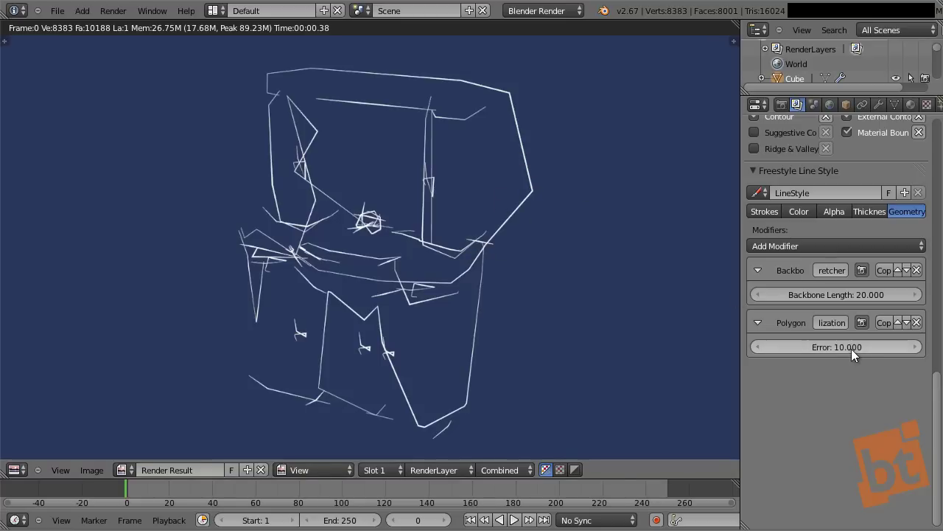
Render the cabinet with the Polygonization error at 159.9 and at 2.
mouse_move(857, 350)
mouse_down()
mouse_move(887, 334)
mouse_move(831, 348)
mouse_move(840, 347)
mouse_up()
drag(69, 357, 398, 328)
key(F12)
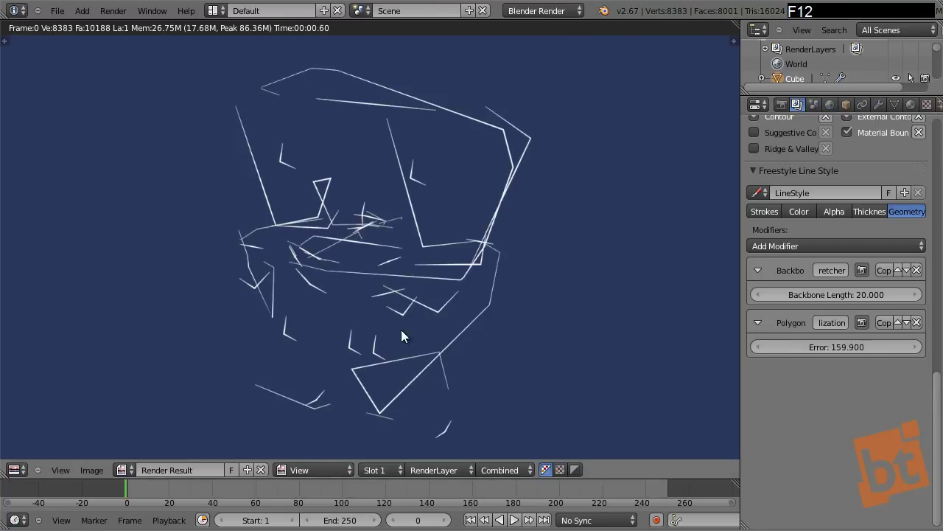
click(838, 350)
text(2)
key(Return)
key(F12)
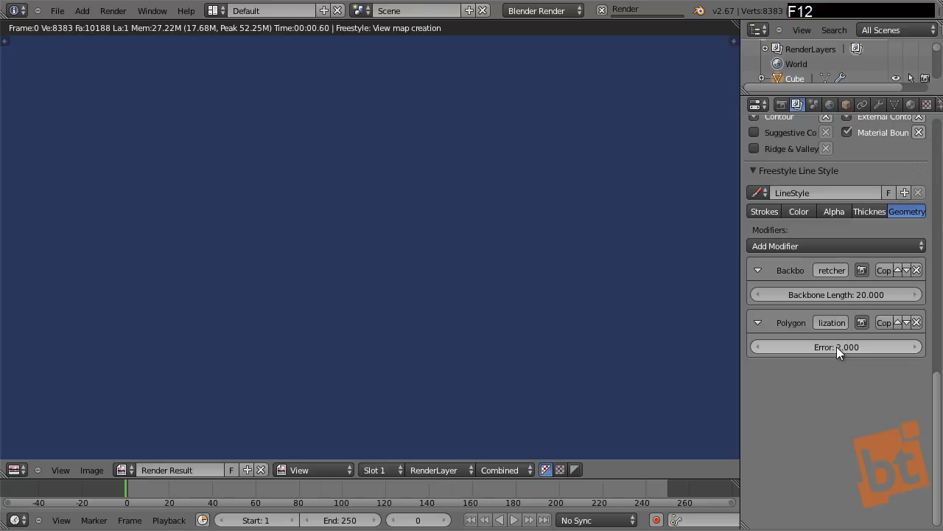
Render the cabinet with a Polygonization error of 0.2, and remove the modifier.
click(821, 341)
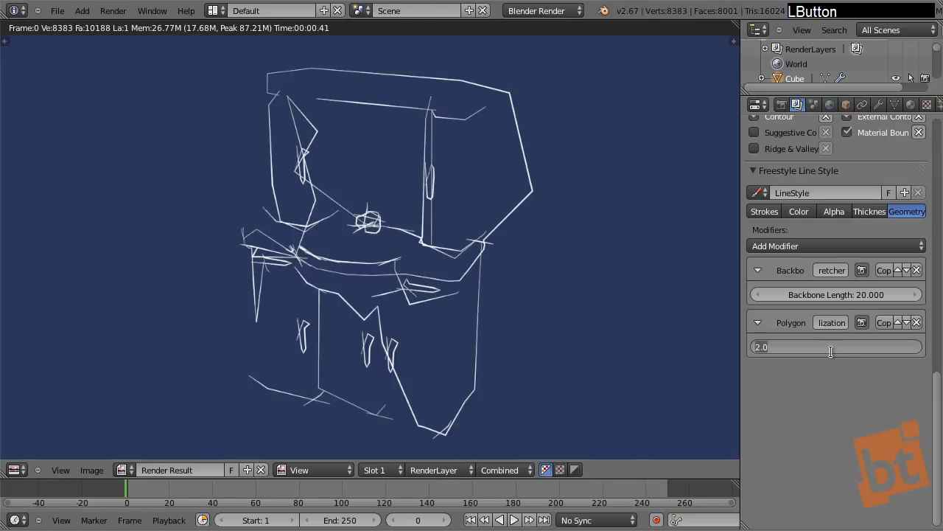
text(.2)
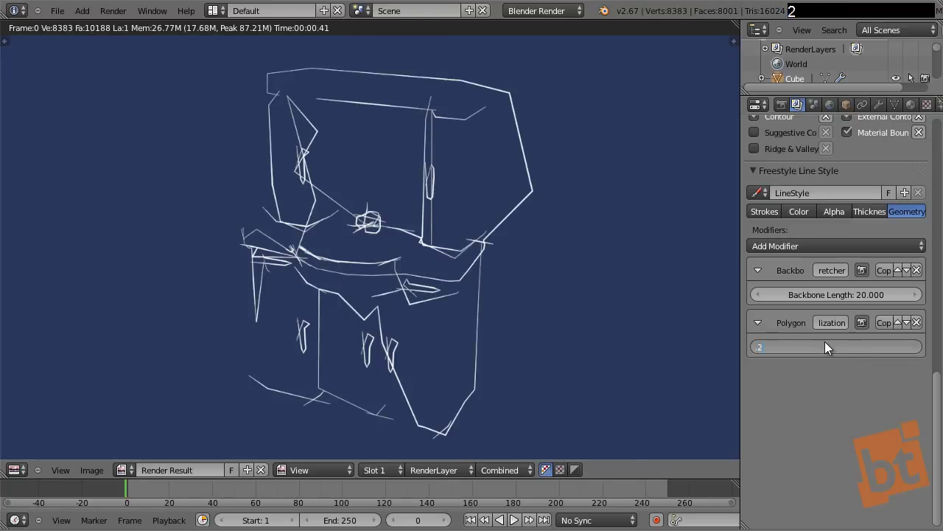
key(Return)
key(F12)
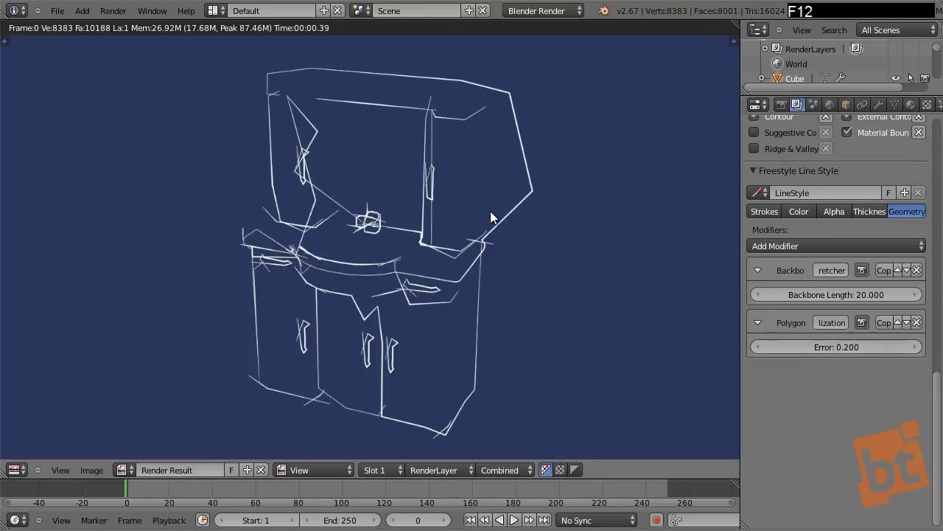
click(917, 322)
Add a Perlin Noise 2D geometry modifier below the Backbone Stretcher and render the cabinet.
click(897, 246)
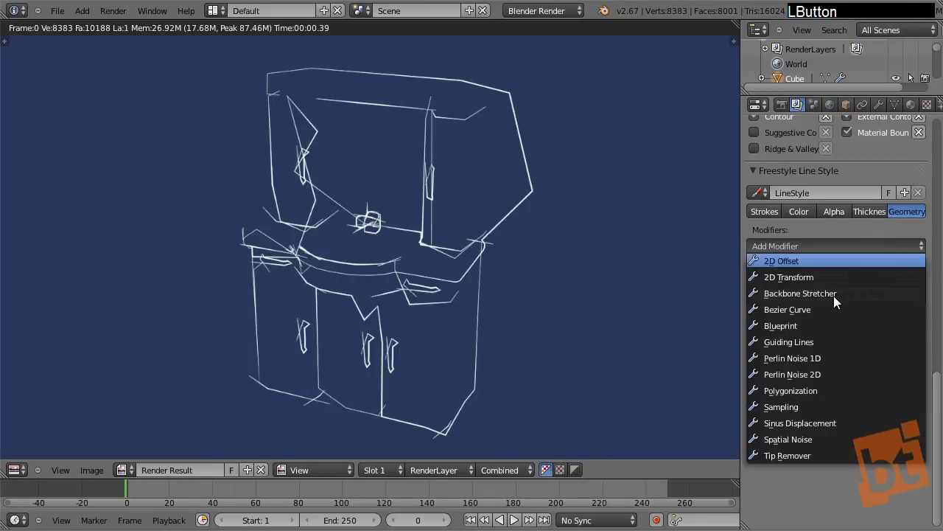
click(830, 374)
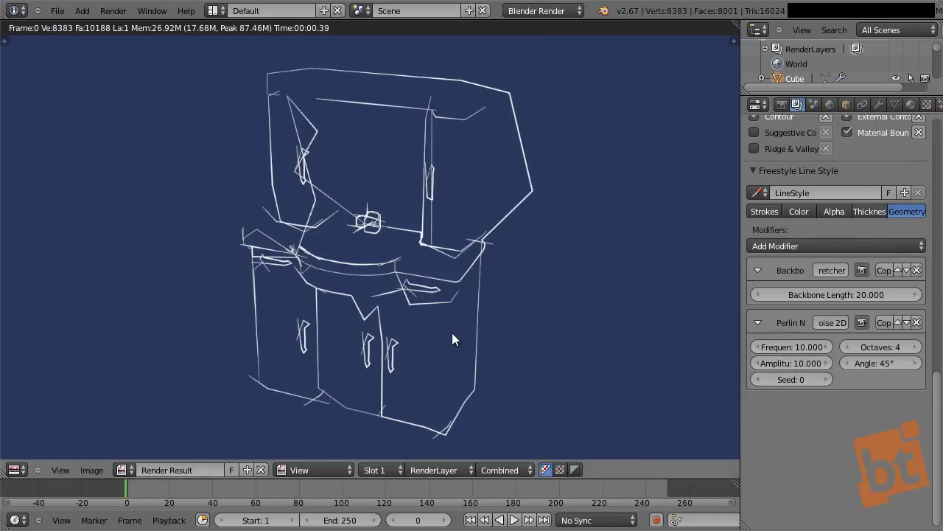
key(F12)
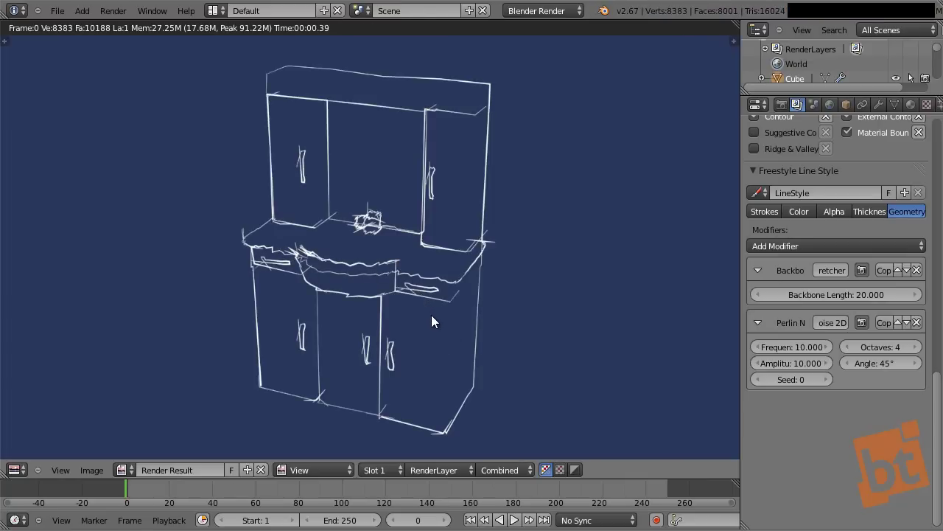
Change the line style's stroke chaining from Plain to Sketchy and render the cabinet.
click(774, 210)
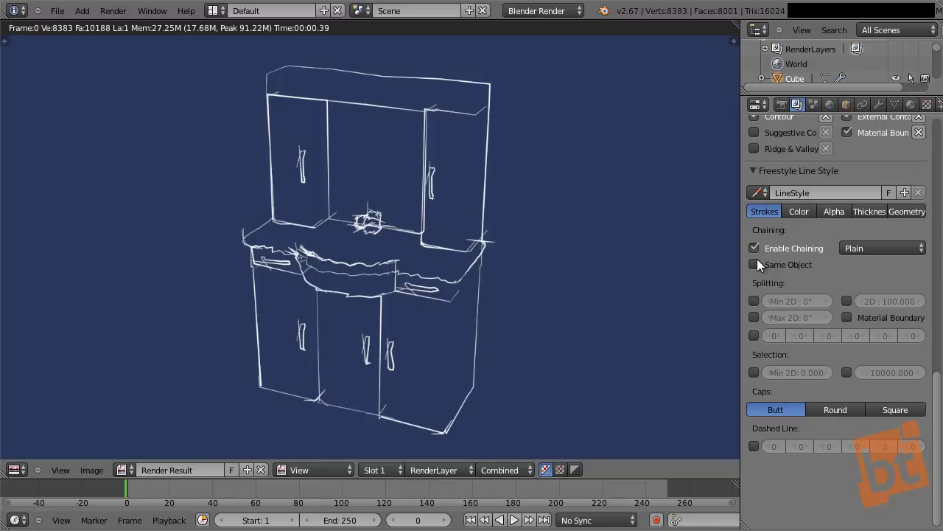
click(884, 248)
click(887, 218)
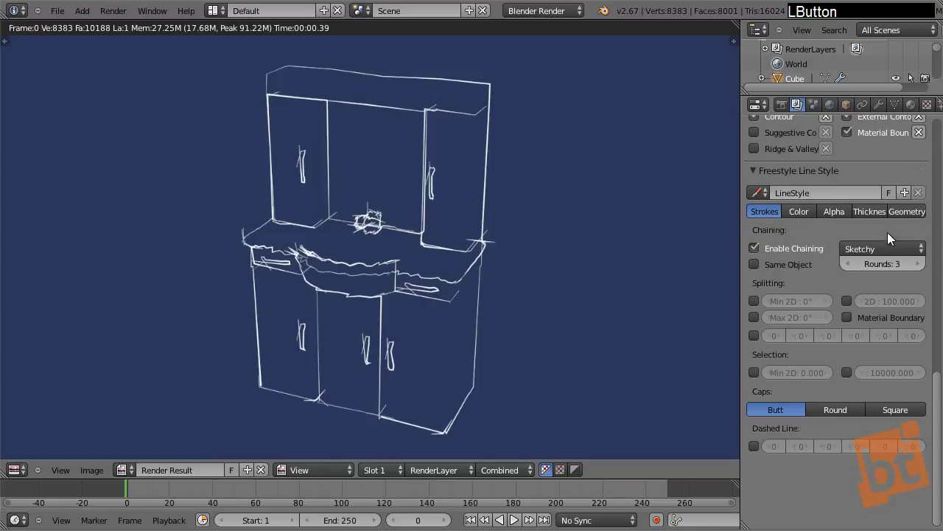
key(F12)
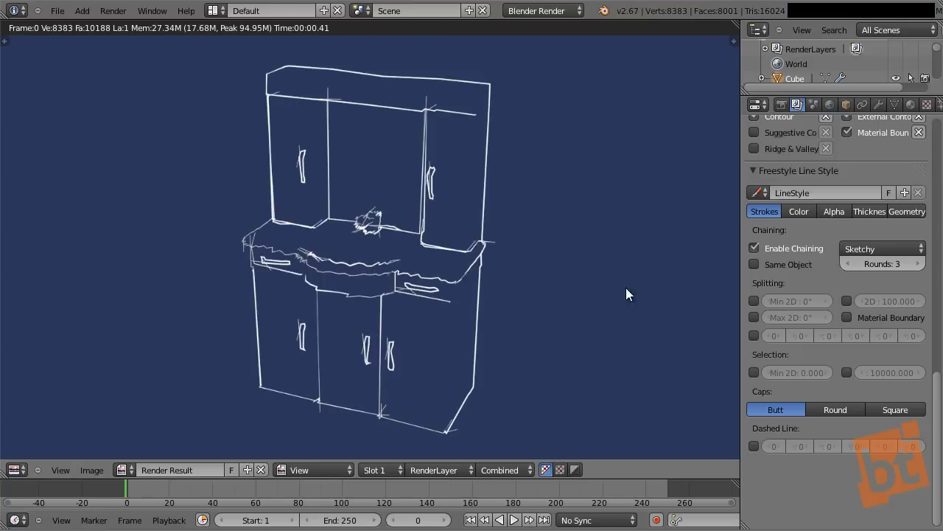
Set the Perlin Noise 2D frequency to 39.8, render the cabinet and inspect the lines up close.
click(908, 211)
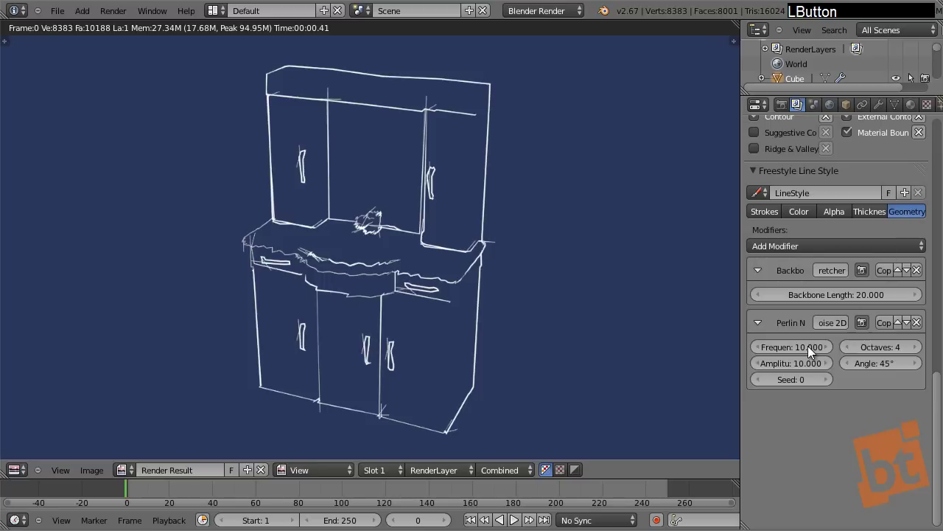
drag(830, 349, 433, 313)
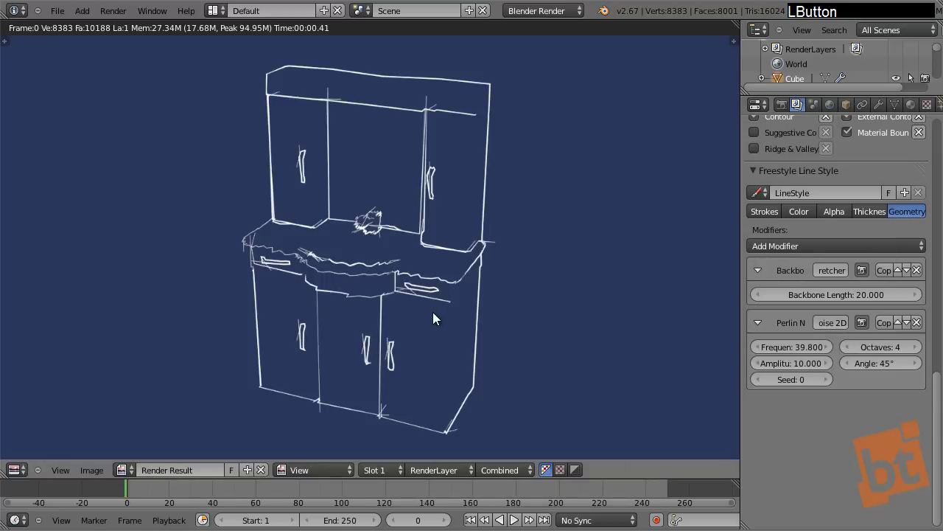
key(F12)
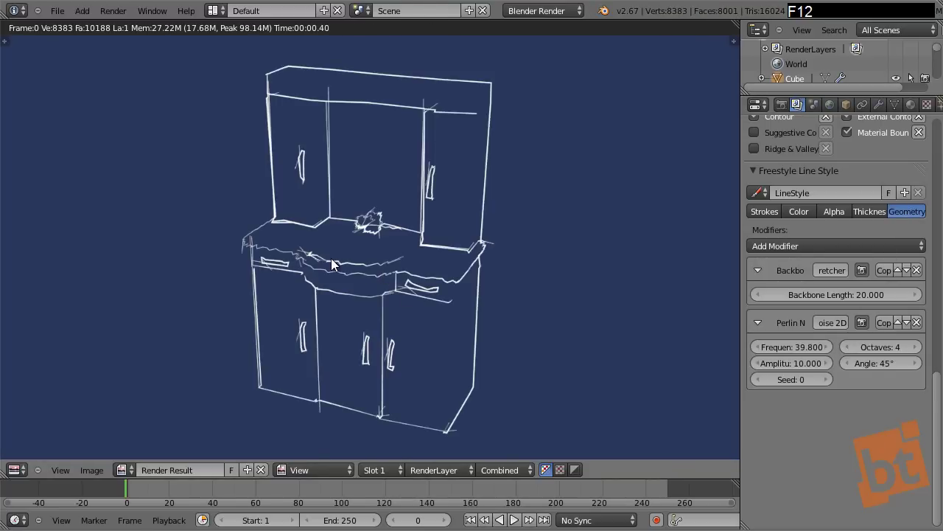
scroll(330, 261, up, 2)
scroll(330, 261, down, 1)
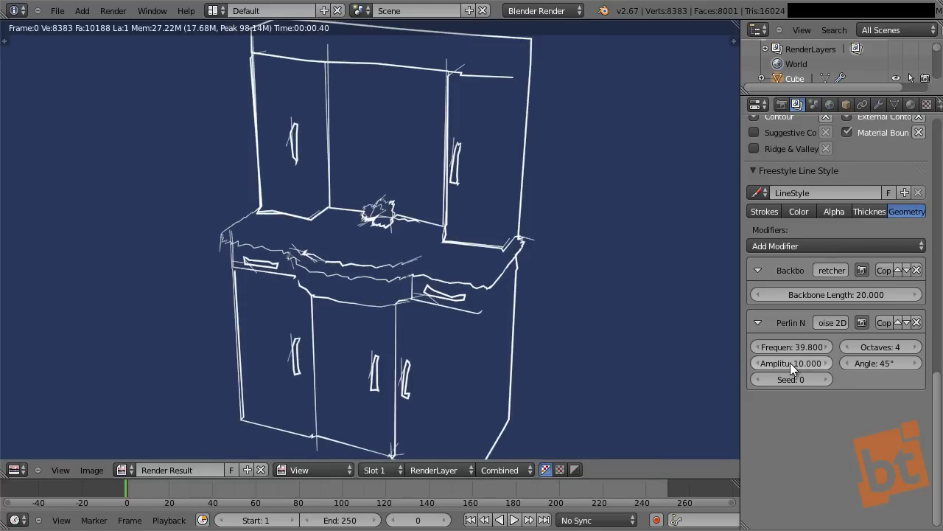
Render the cabinet with a Perlin Noise 2D amplitude of 29.6 and view the whole result.
drag(788, 361, 786, 360)
key(F12)
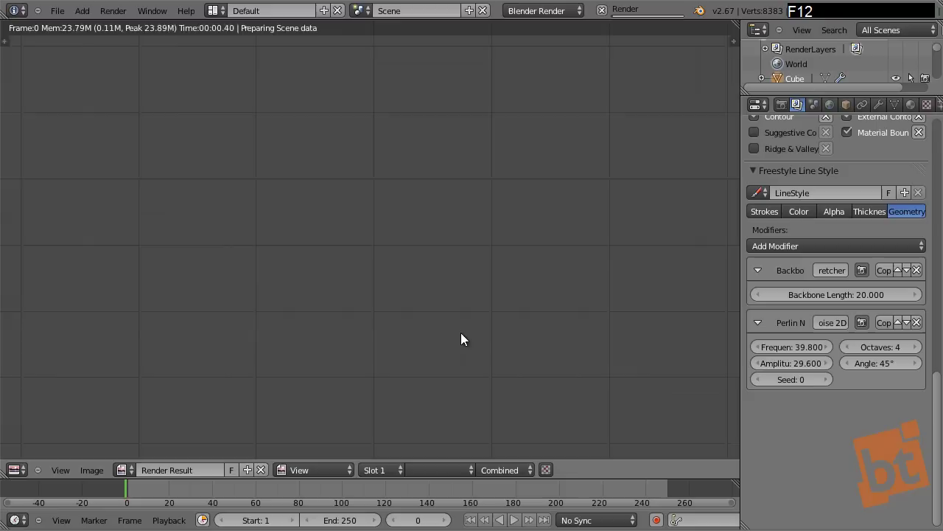
scroll(446, 255, down, 1)
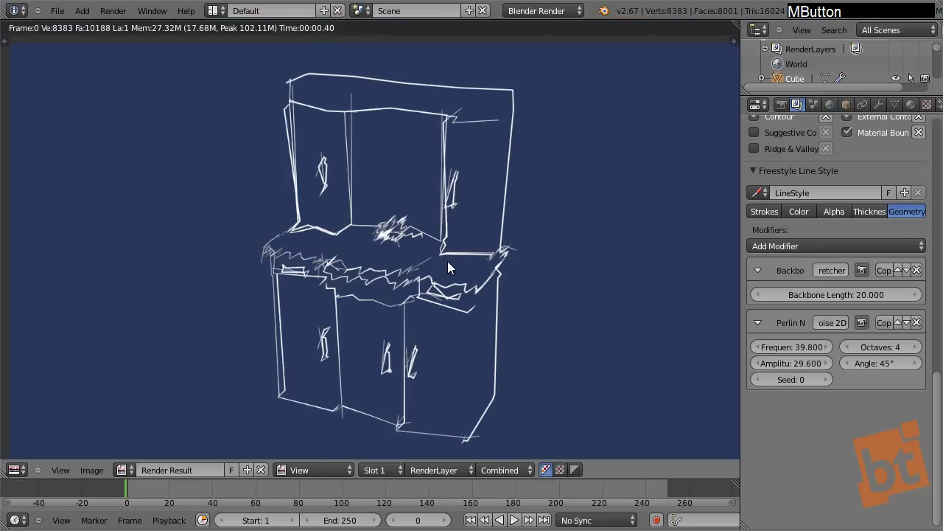
middle_drag(451, 263, 424, 251)
Set the Perlin Noise 2D amplitude to 6.6 and the octaves to 7, and render the cabinet.
drag(798, 364, 616, 374)
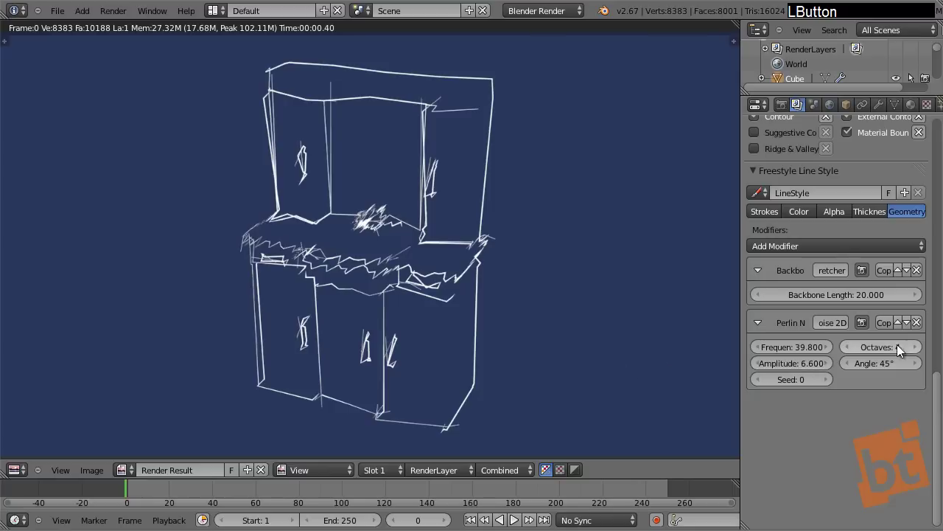
click(916, 346)
click(916, 347)
click(915, 346)
key(F12)
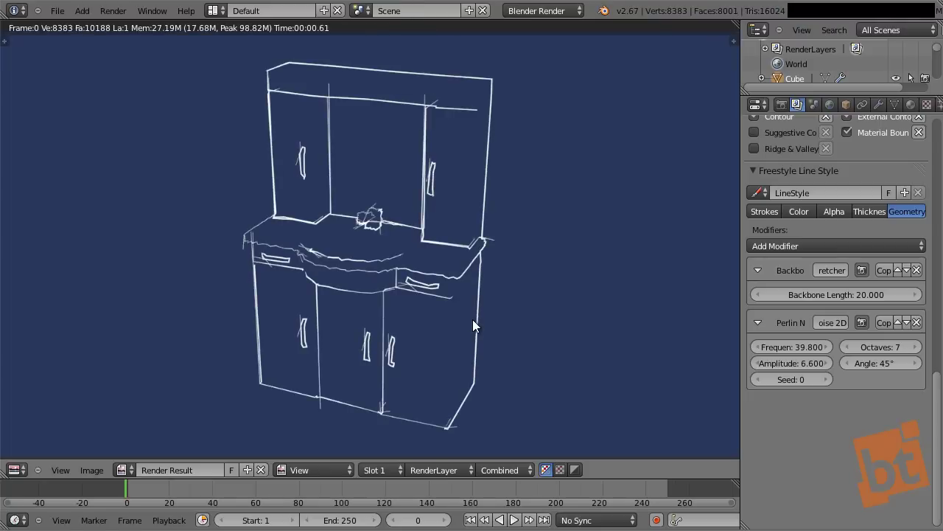
Set the Sketchy chaining to 5 rounds in the stroke settings and render the cabinet.
click(866, 213)
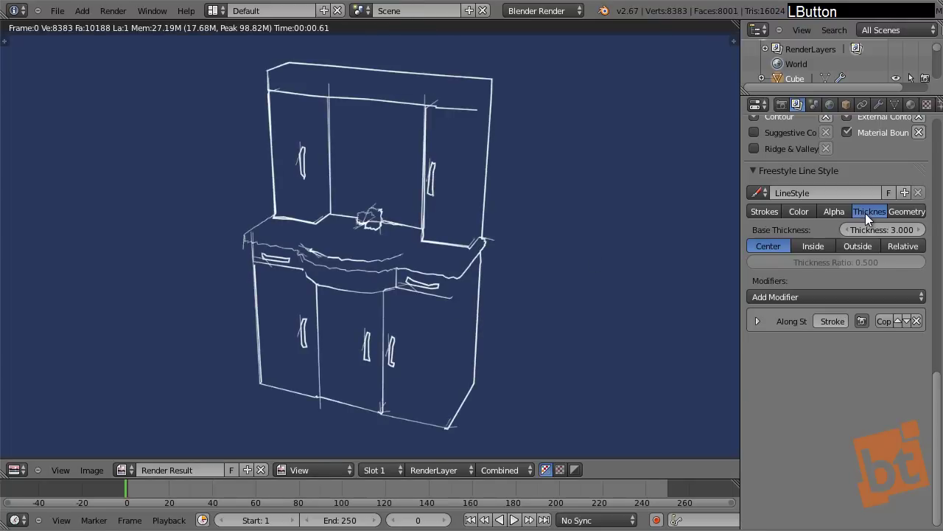
click(799, 212)
click(768, 212)
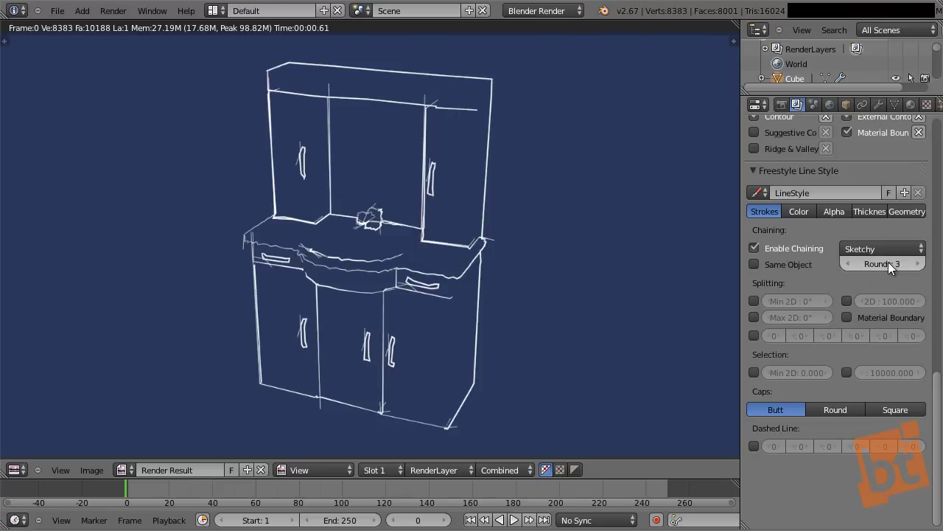
click(919, 266)
click(919, 265)
click(919, 265)
click(847, 262)
key(F12)
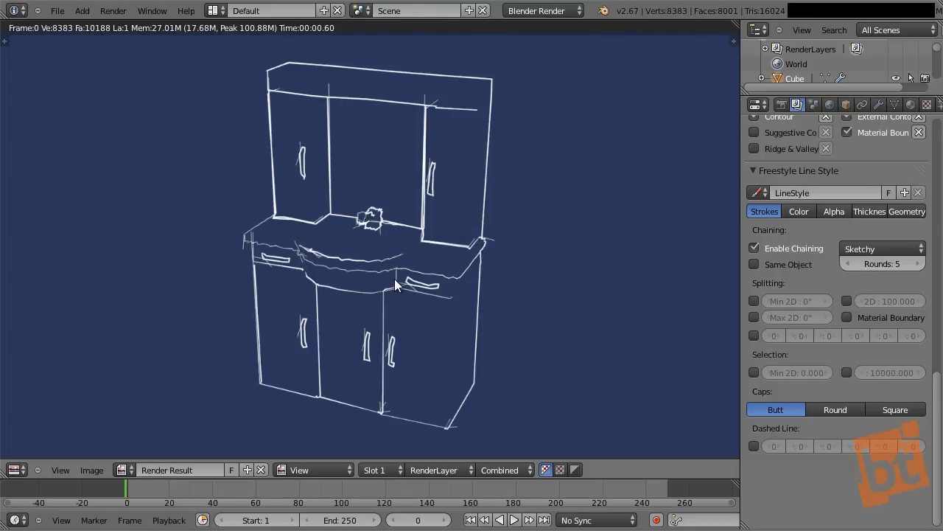
Disable stroke chaining for the line style.
key(F9)
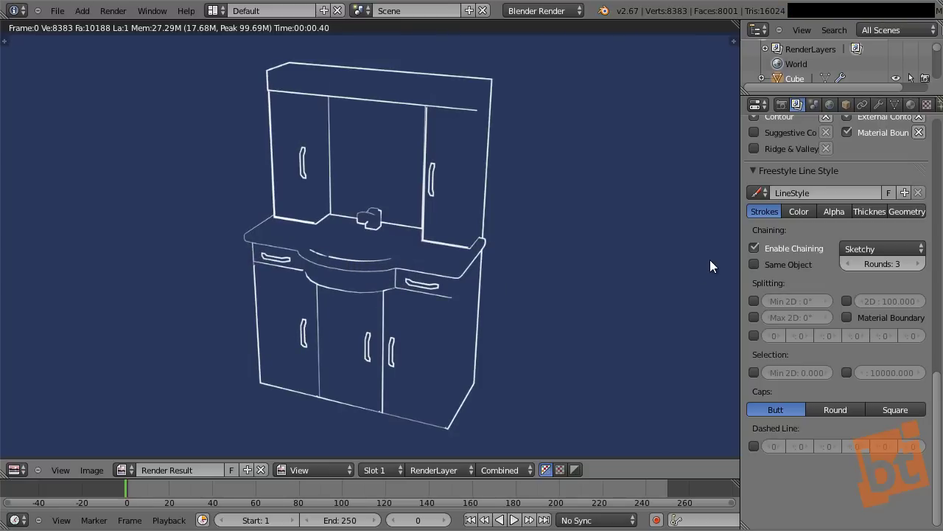
middle_drag(587, 233, 590, 225)
click(754, 248)
Add a Backbone Stretcher geometry modifier with a backbone length of 20 and render the cabinet.
click(907, 212)
click(905, 244)
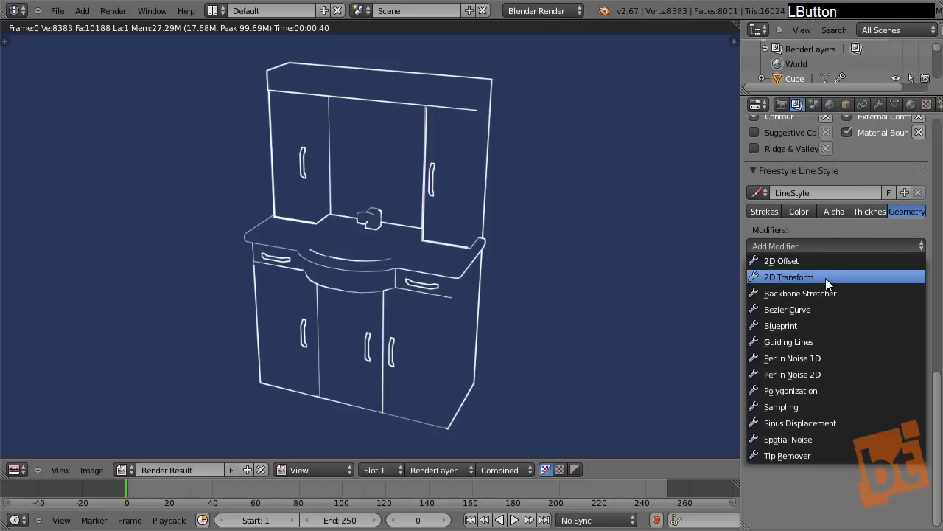
click(824, 292)
click(830, 293)
text(20)
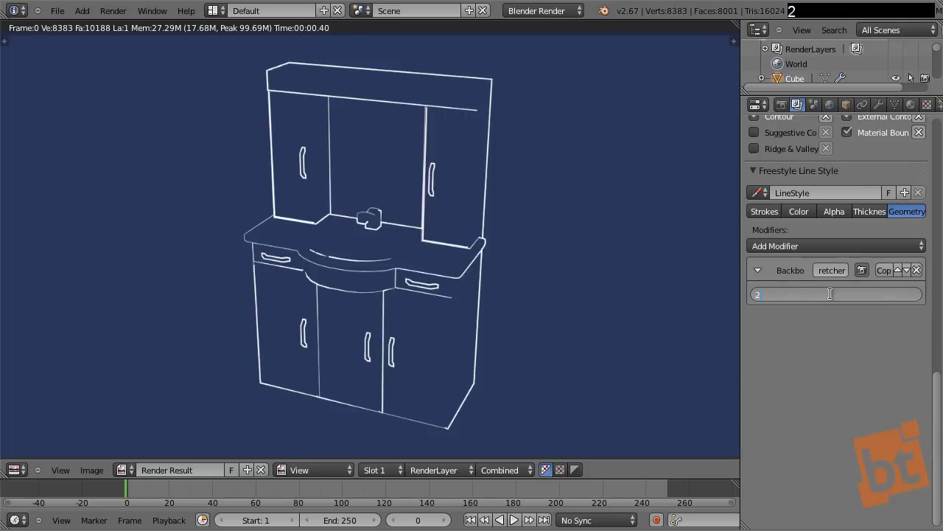
key(Return)
key(F12)
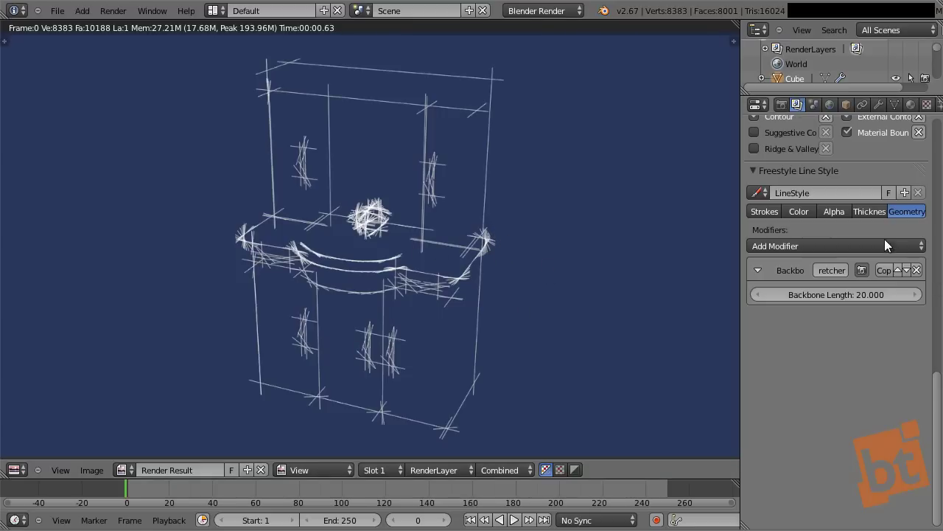
Re-enable stroke chaining, add a Perlin Noise 1D geometry modifier and render the cabinet.
click(774, 211)
click(759, 246)
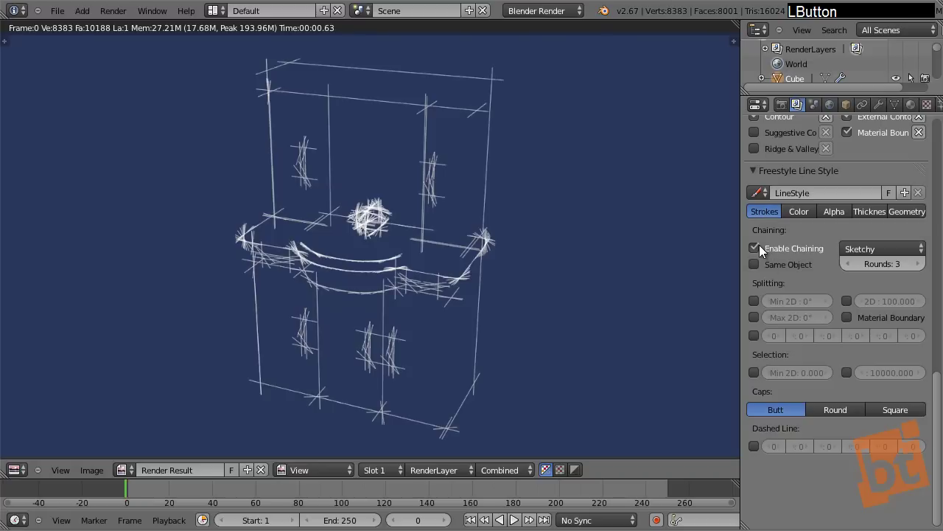
click(898, 215)
click(896, 242)
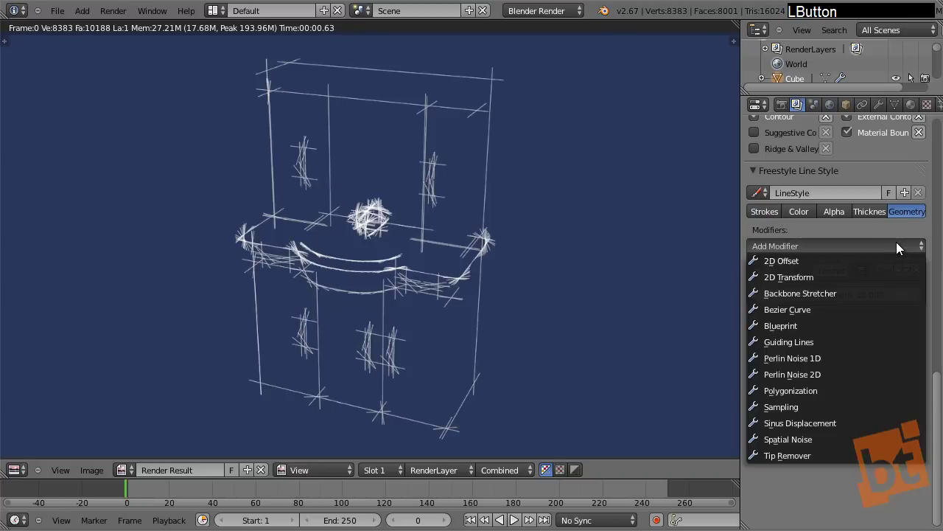
click(826, 359)
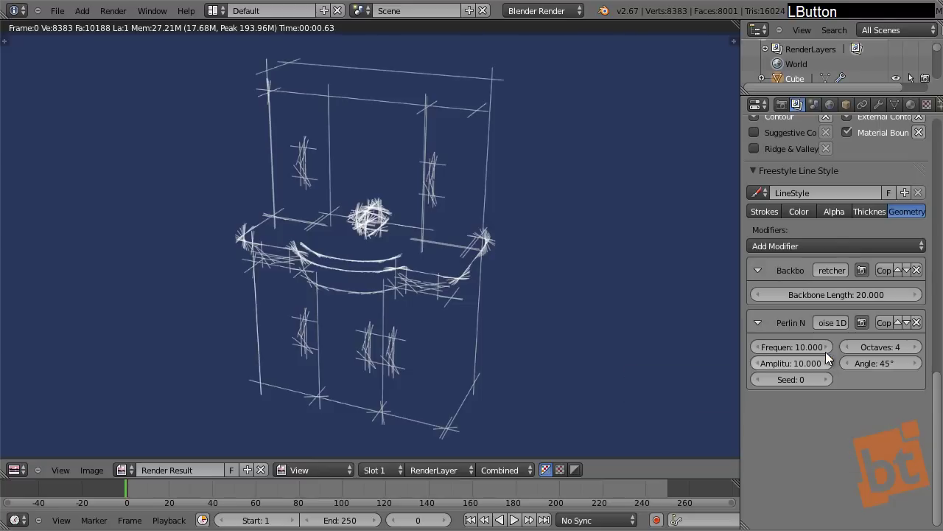
key(F12)
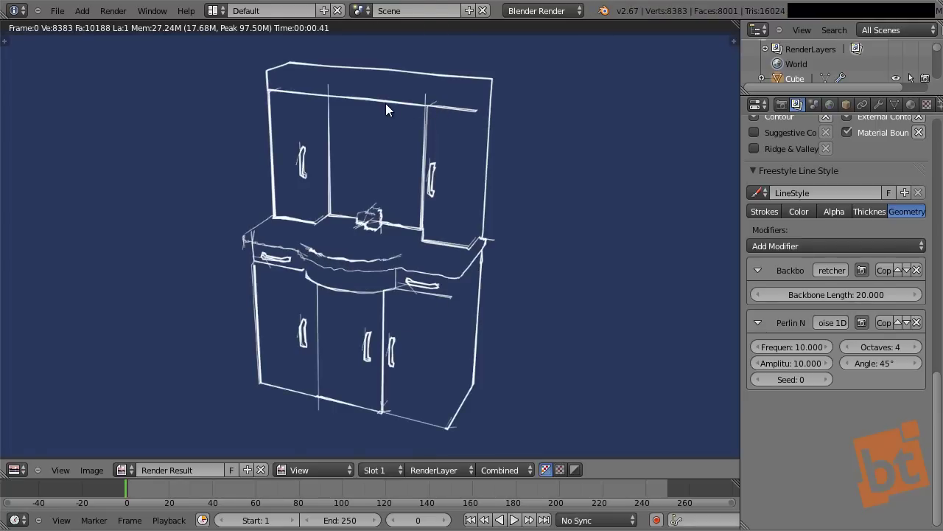
Set the Perlin Noise 1D frequency to 30 and amplitude to 20, and render the cabinet.
click(791, 348)
text(30)
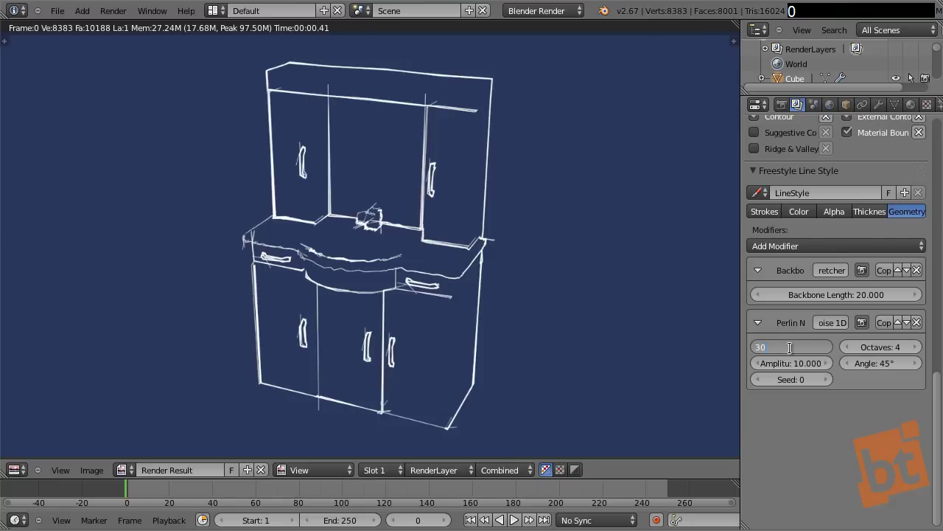
key(Tab)
text(20)
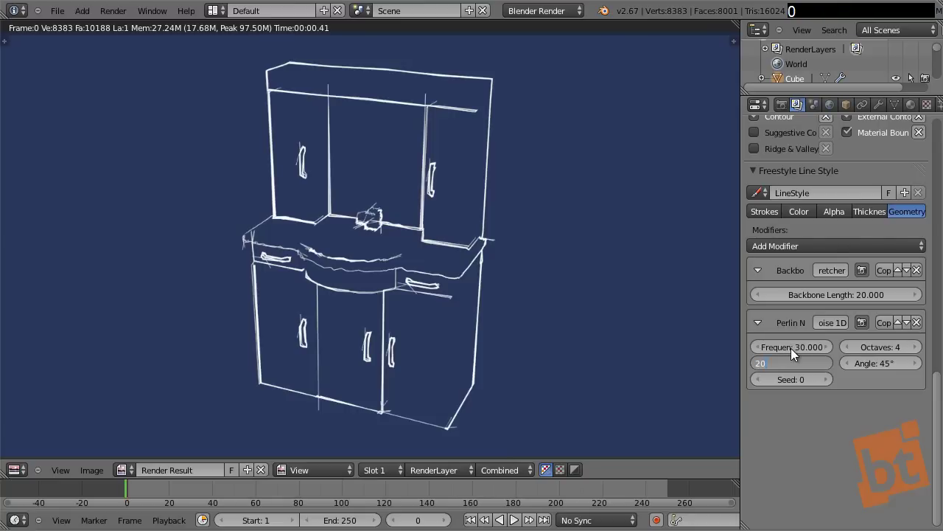
key(Return)
key(F12)
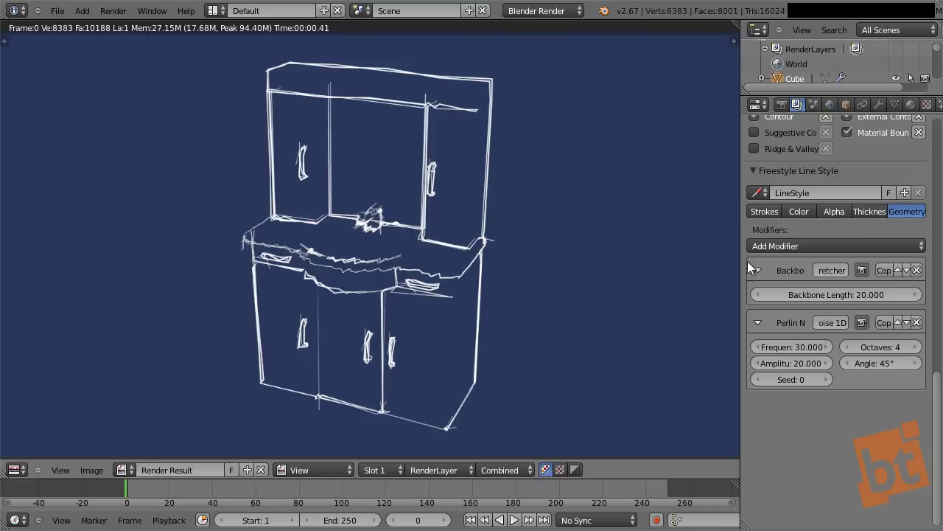
Add a 2D Offset geometry modifier with X and Y set to 0.2 and render the cabinet.
click(818, 246)
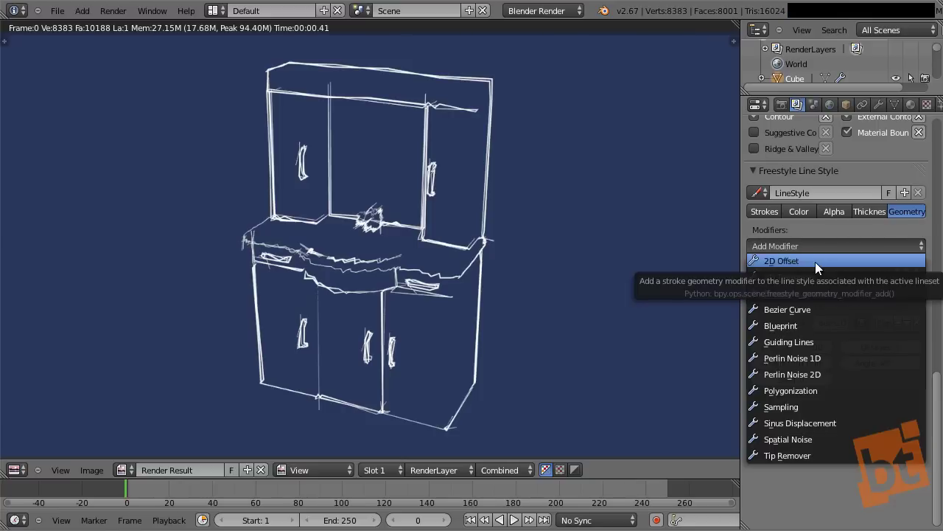
click(815, 262)
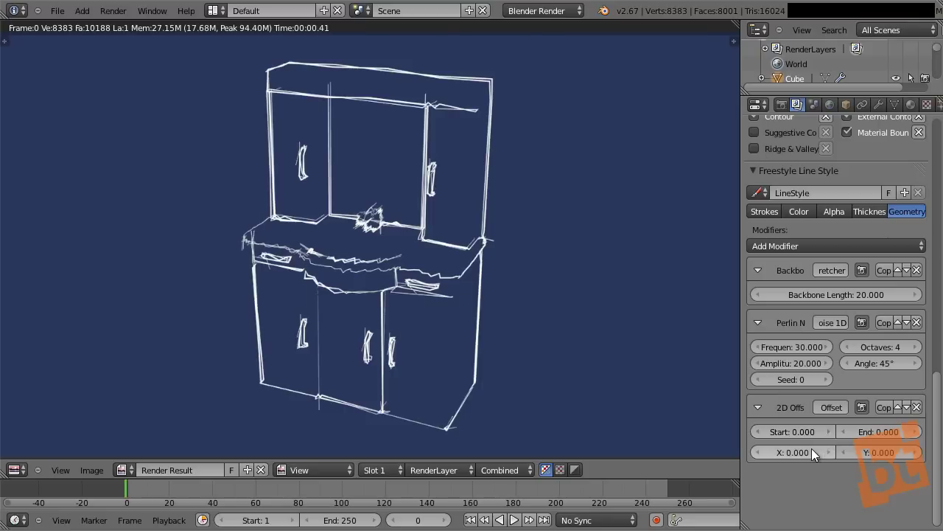
click(832, 451)
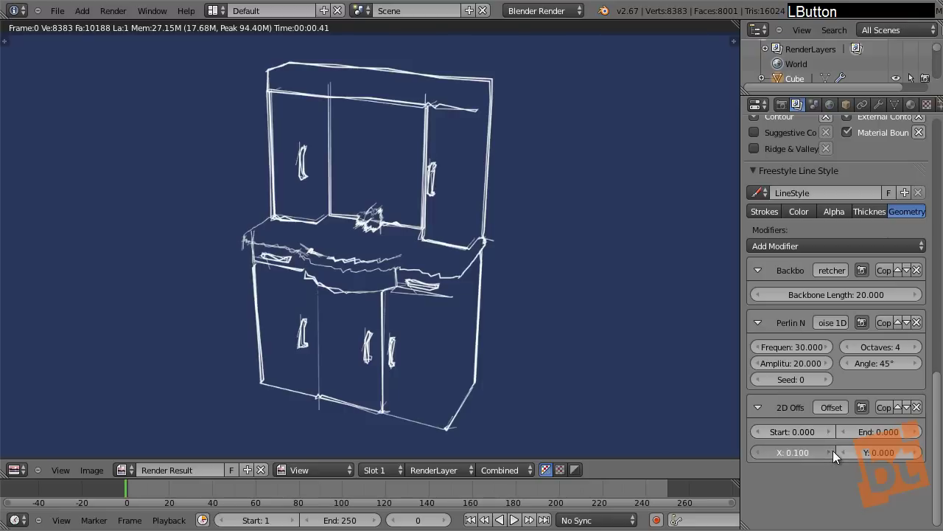
click(761, 451)
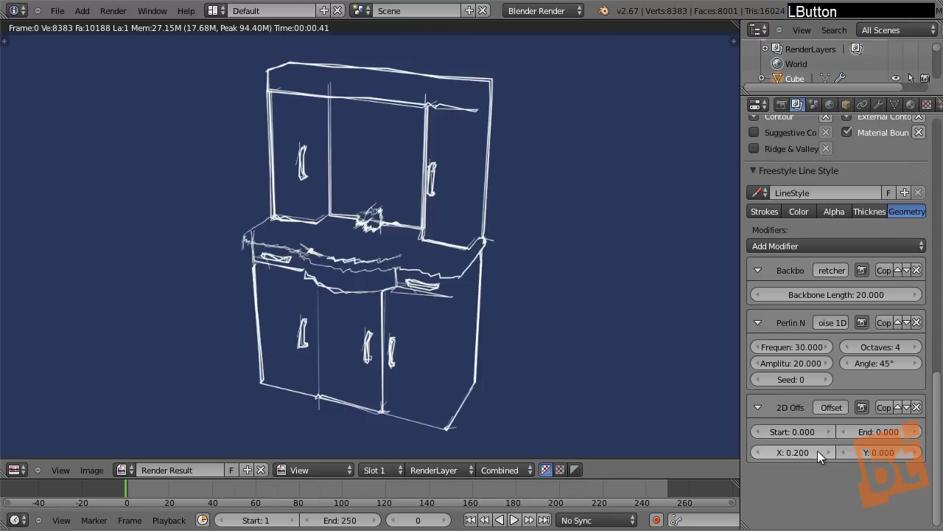
click(916, 451)
key(F12)
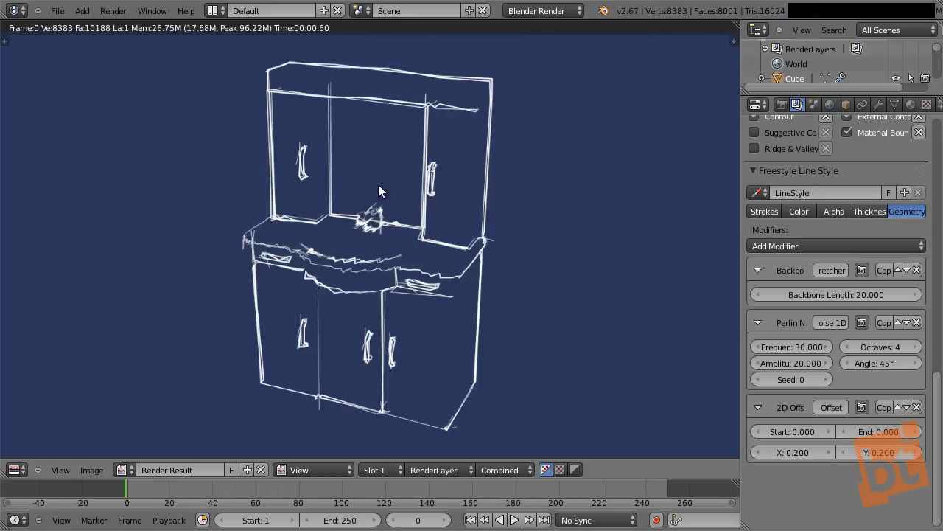
Raise the 2D Offset X and Y values to 0.5 and render the cabinet.
drag(827, 455, 930, 461)
click(915, 452)
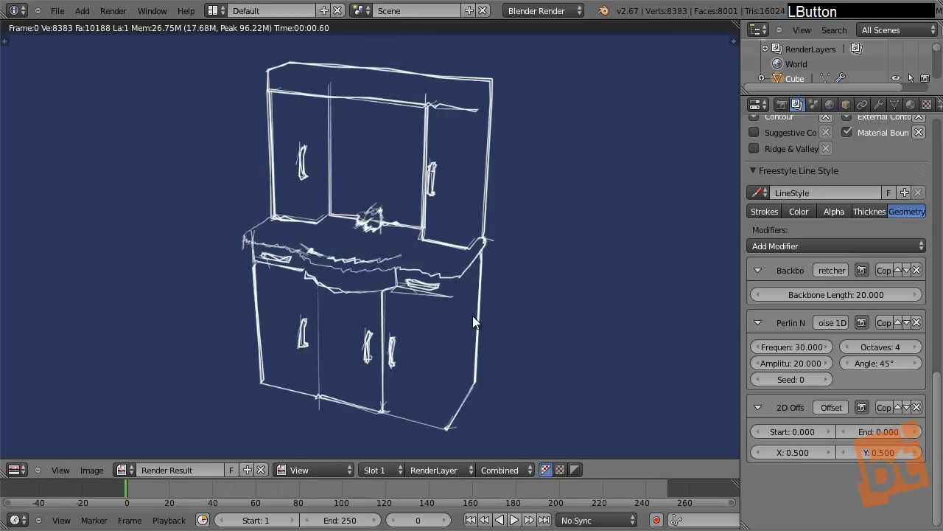
key(F12)
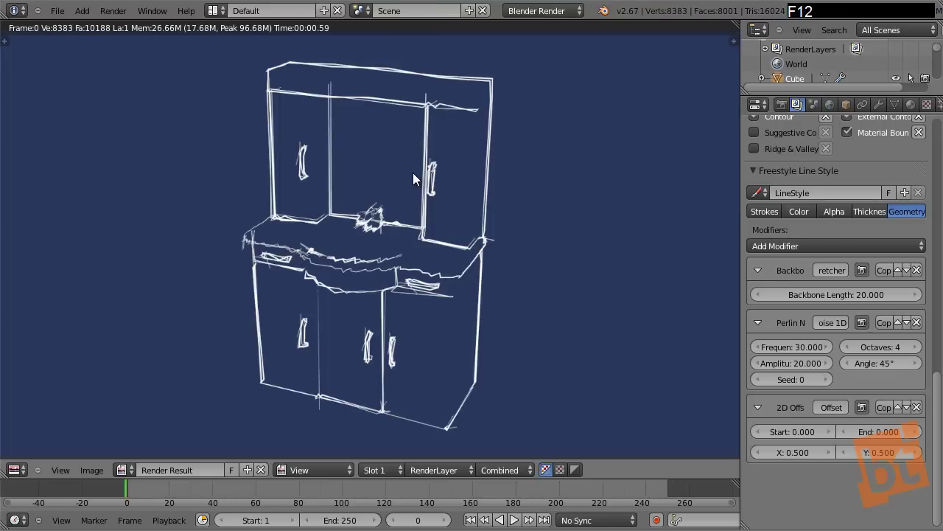
Set the 2D Offset X and Y values to 1 and render the cabinet.
click(794, 452)
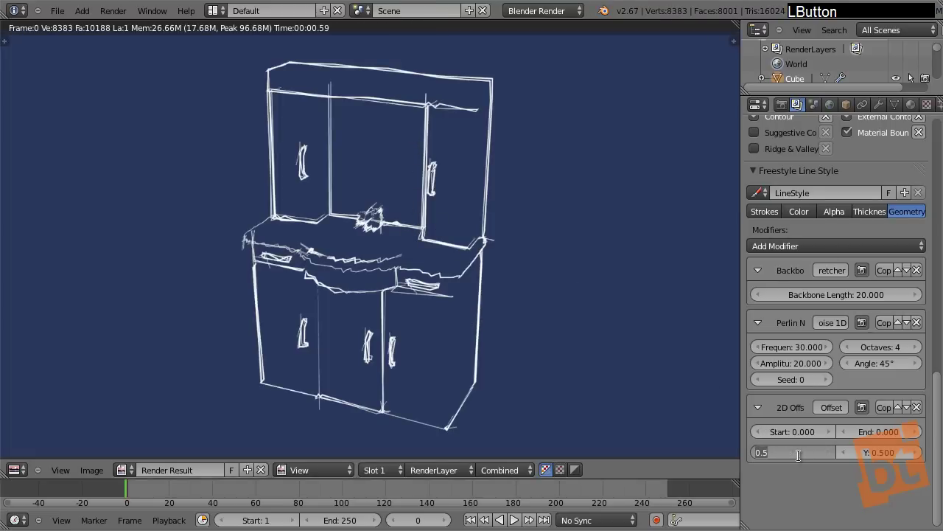
text(1)
key(Return)
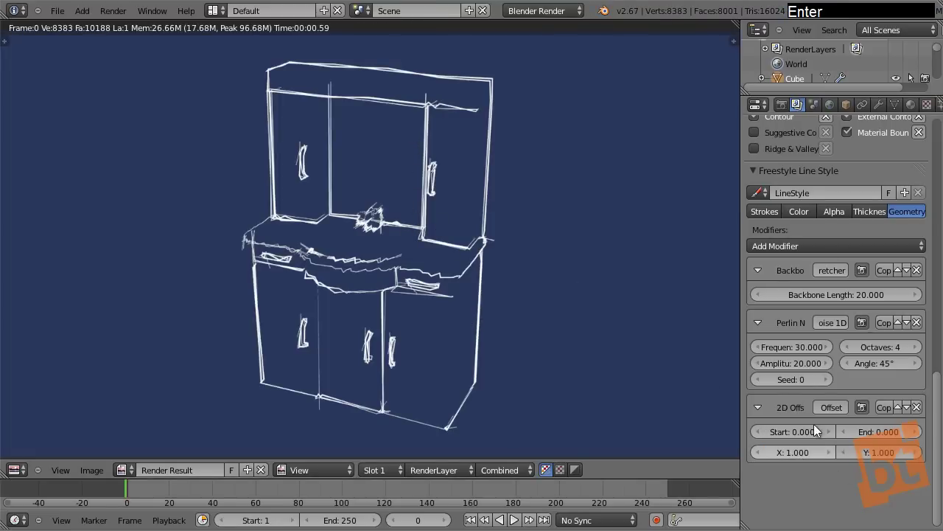
key(F12)
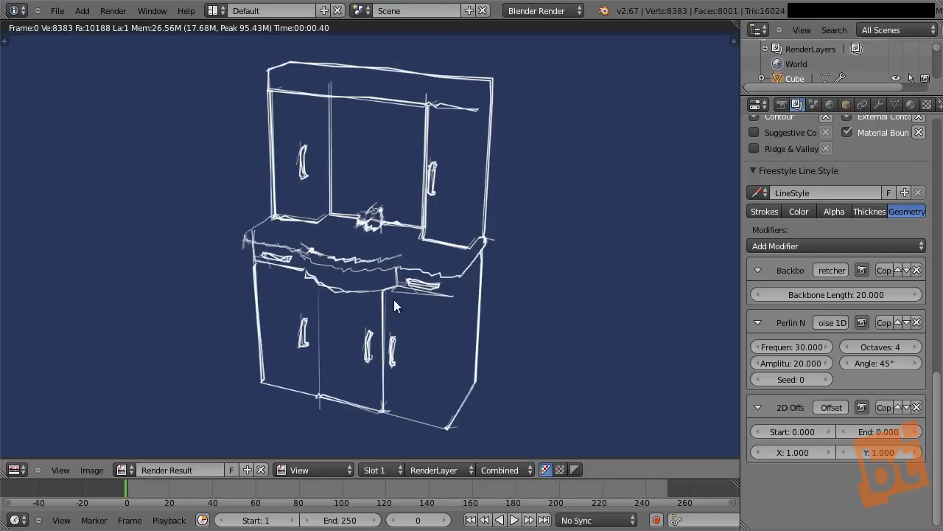
Set the Sketchy chaining to 6 rounds and the 2D Offset X and Y to 3, and render the cabinet.
click(766, 210)
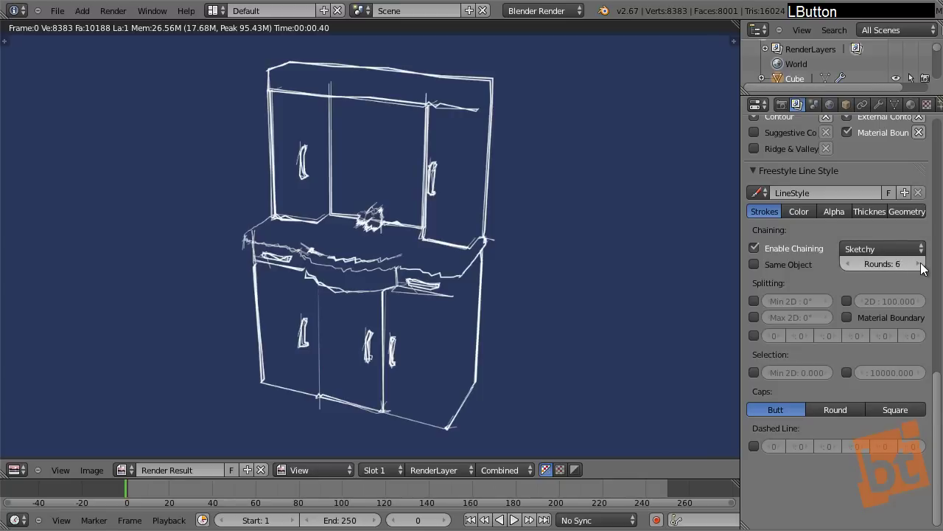
click(912, 216)
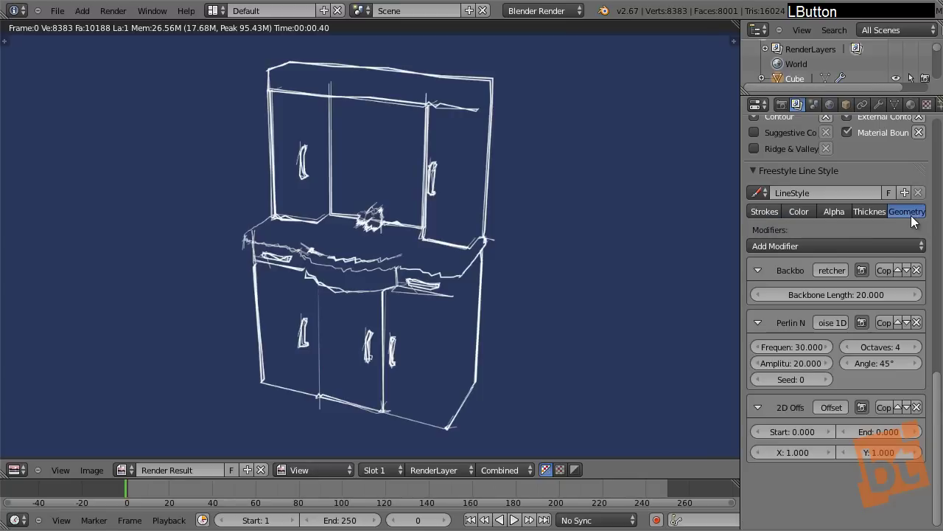
click(799, 451)
text(3)
click(878, 453)
text(3)
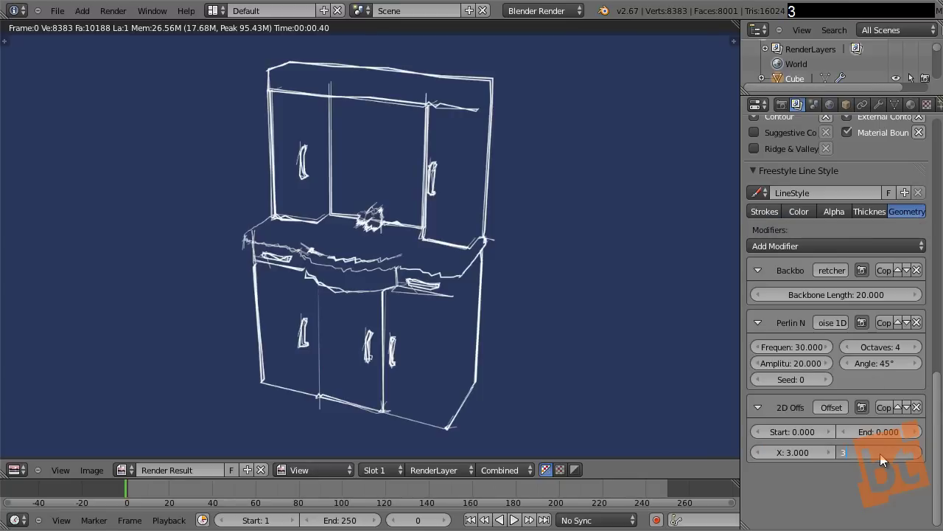
key(Return)
key(F12)
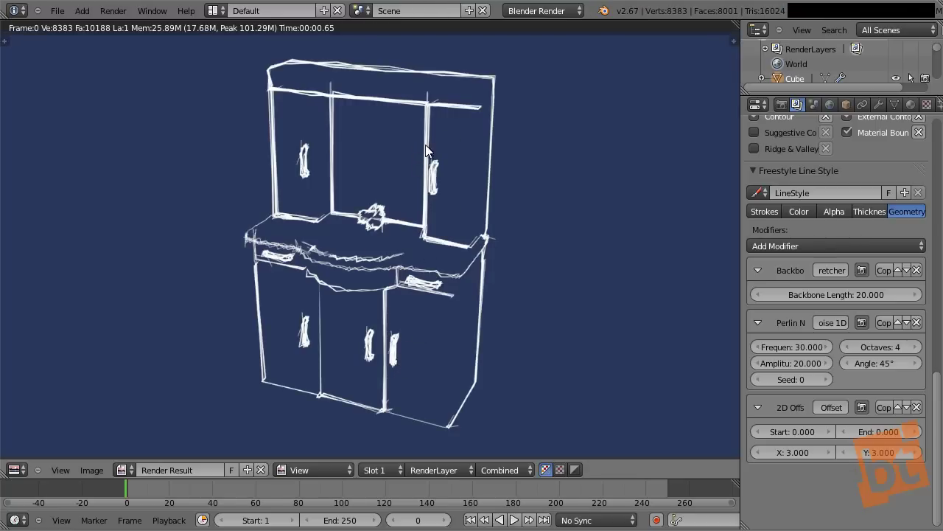
Set the X and Y values of the 2D Offset modifier to 0.5.
click(799, 452)
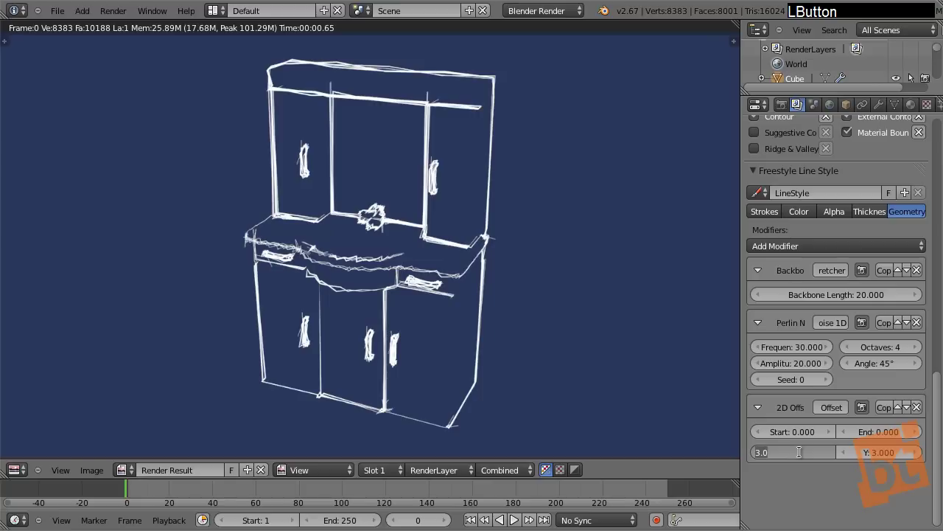
text(0.5)
key(Tab)
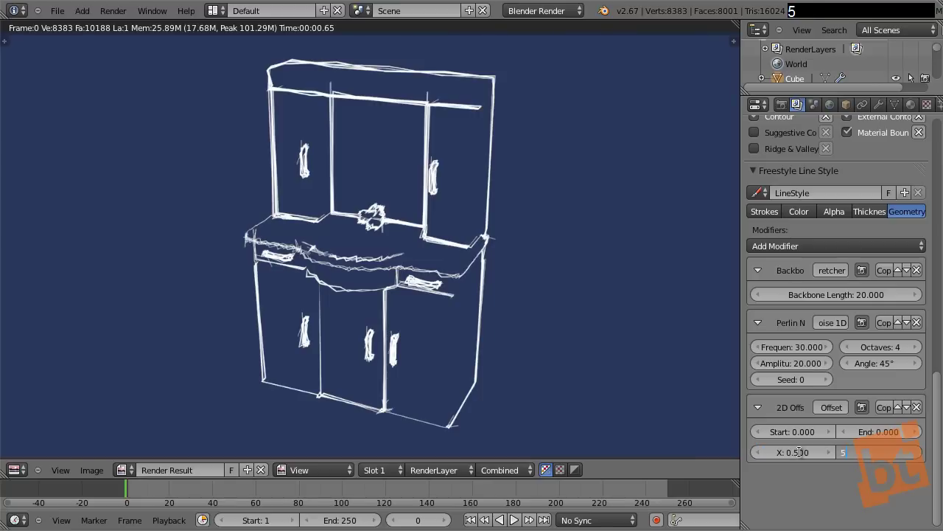
key(BackSpace)
text(0.5)
key(Return)
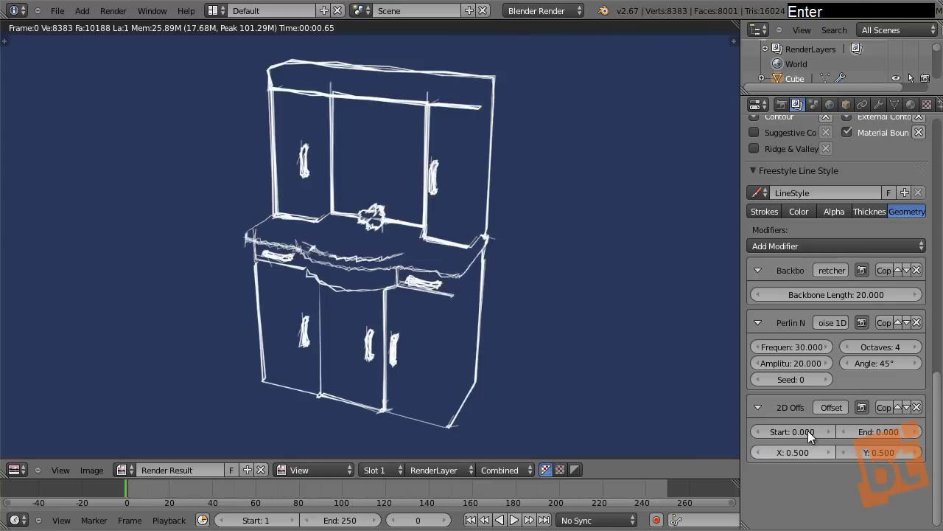
Set the Perlin Noise 1D frequency to 20 and amplitude to 10, and render the cabinet.
click(795, 348)
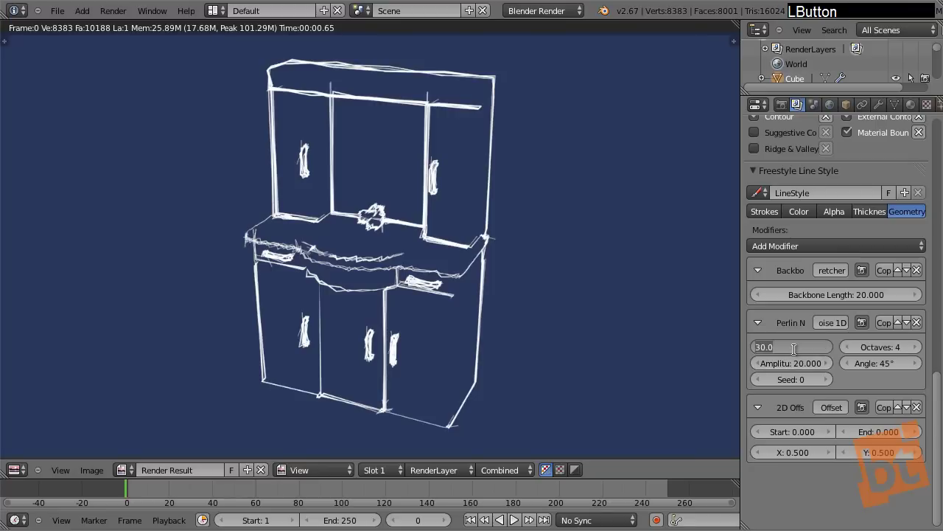
text(20)
key(Tab)
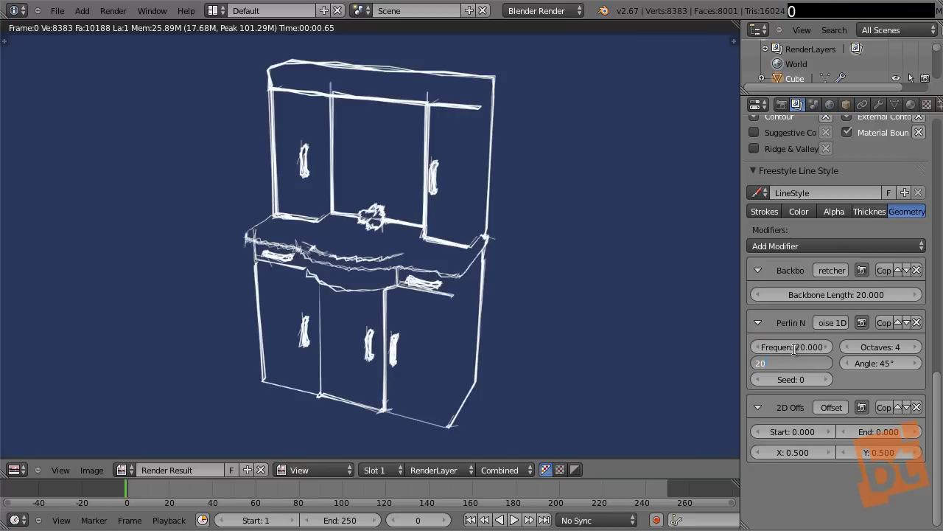
key(BackSpace)
text(1)
key(Return)
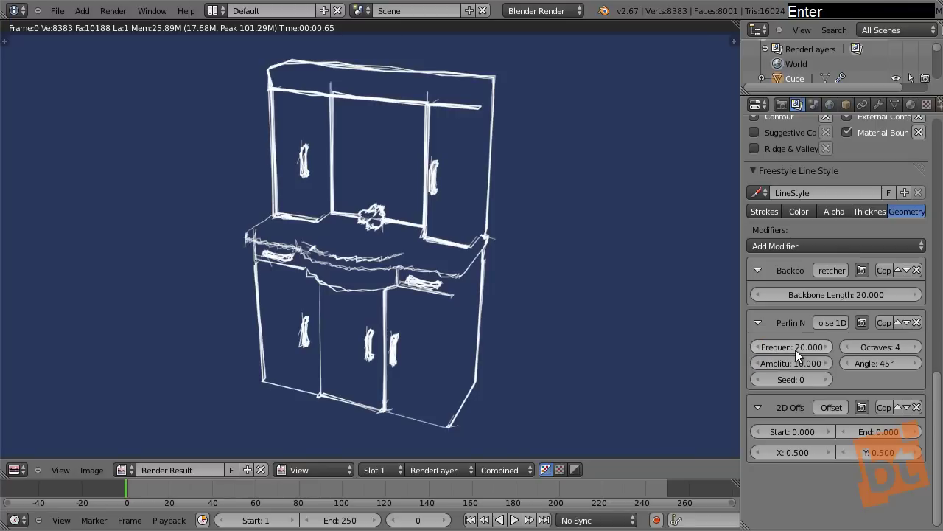
key(F12)
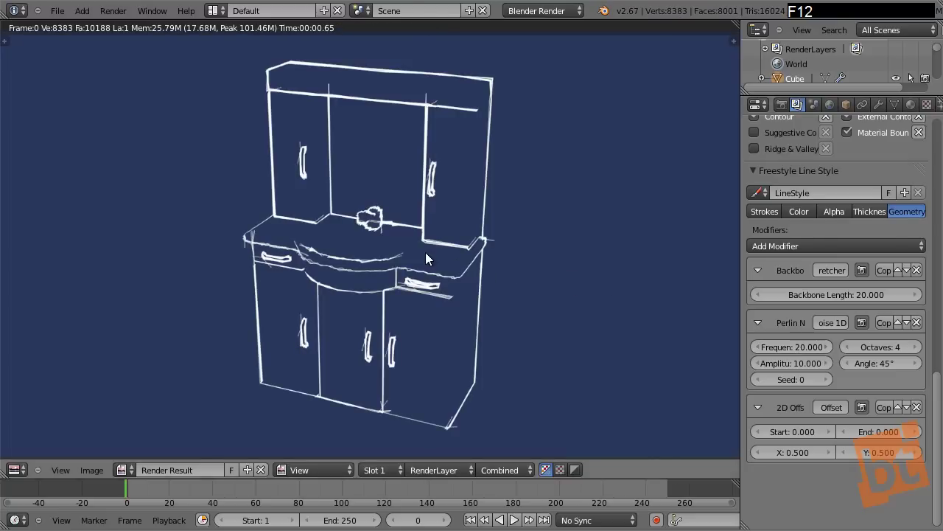
Set both the frequency and the amplitude of the Perlin Noise 1D modifier to 5 and render the cabinet.
click(791, 348)
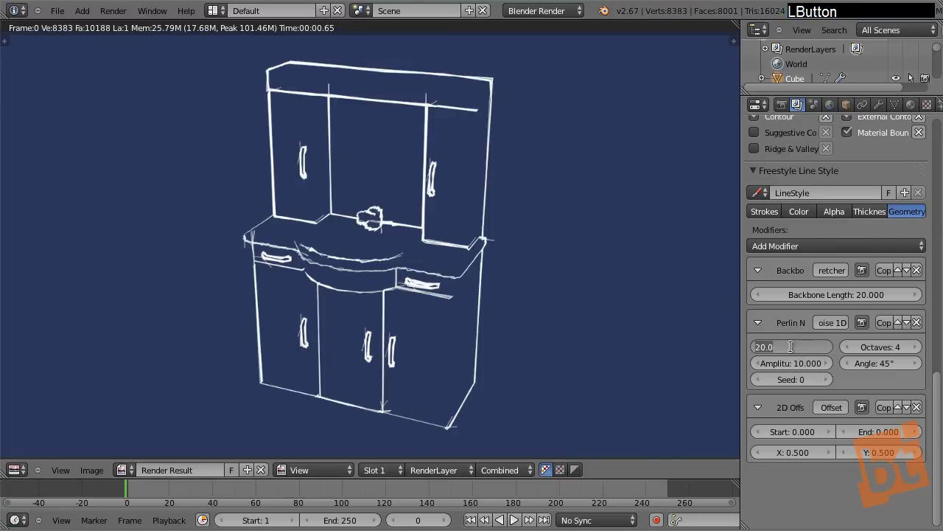
text(5)
key(Tab)
text(5)
key(Return)
key(F12)
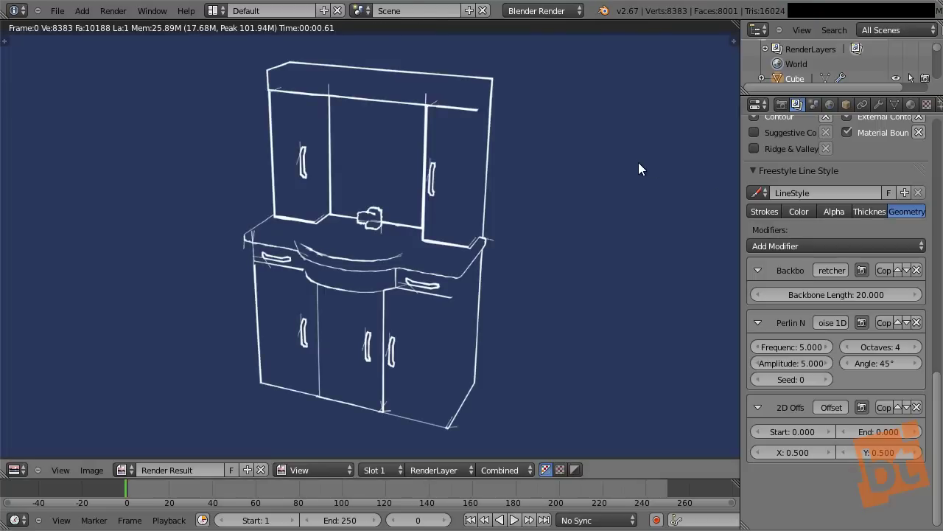
Move the Backbone Stretcher modifier below Perlin Noise 1D in the geometry modifier stack.
click(907, 270)
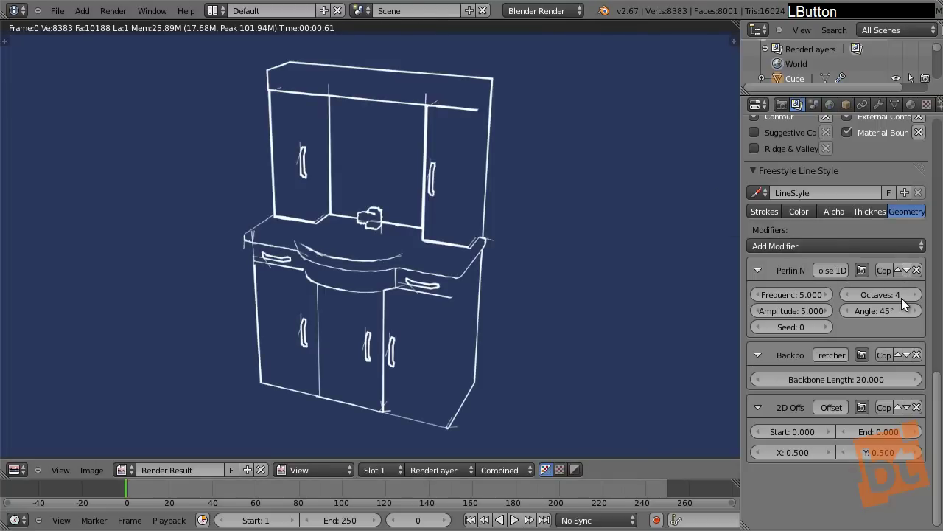
Move the Backbone Stretcher modifier to the end of the geometry modifier stack, below 2D Offset, and render the cabinet.
click(908, 355)
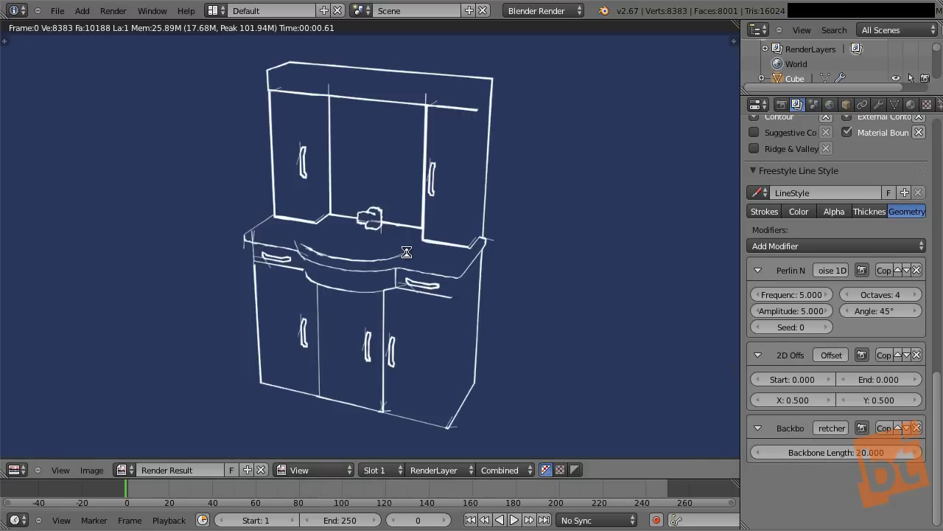
key(F12)
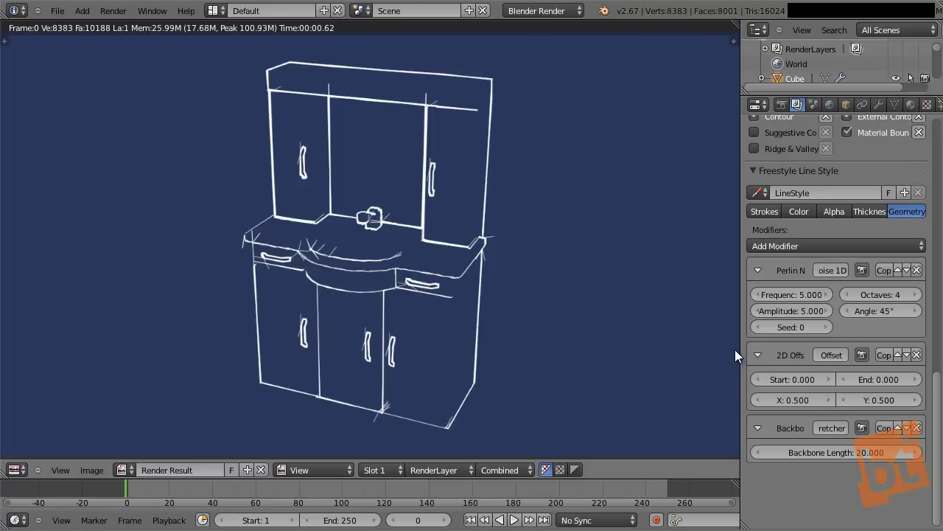
Set the rounds of the sketchy stroke chaining to 3 and render the cabinet.
click(762, 211)
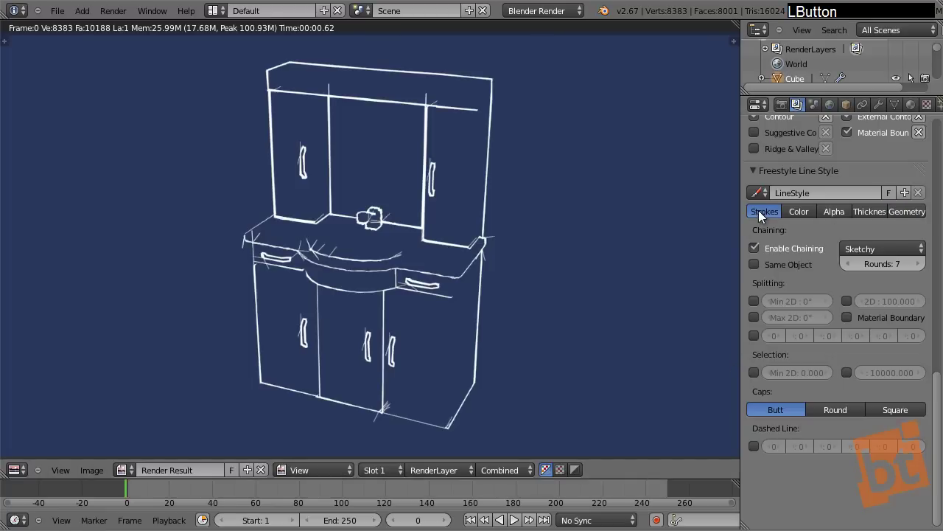
click(849, 264)
click(848, 263)
click(848, 263)
click(849, 263)
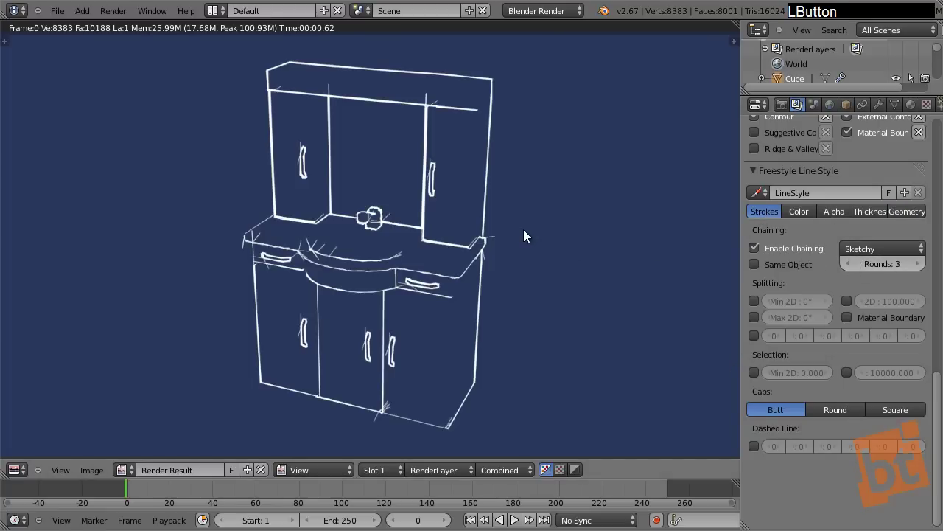
key(F12)
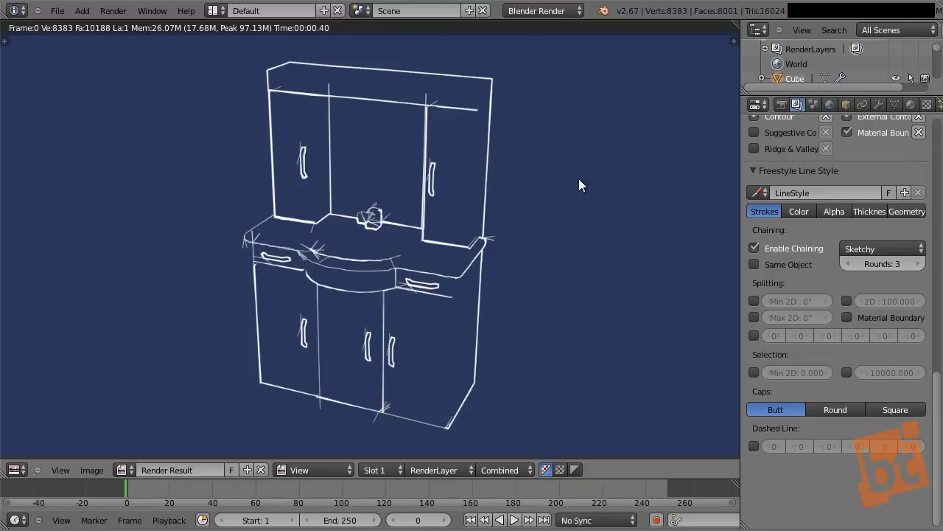
Change the line style's stroke chaining method to Plain and render the cabinet.
click(892, 249)
click(869, 233)
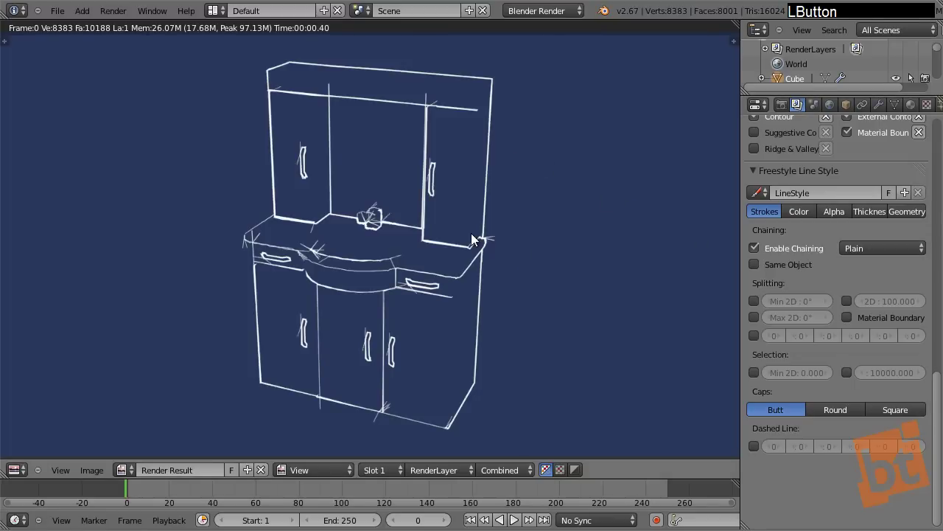
key(F12)
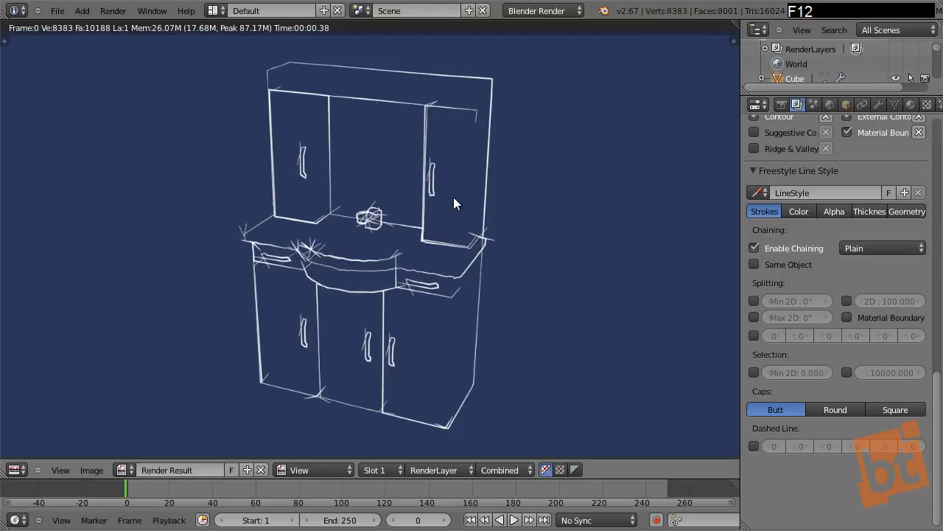
click(900, 246)
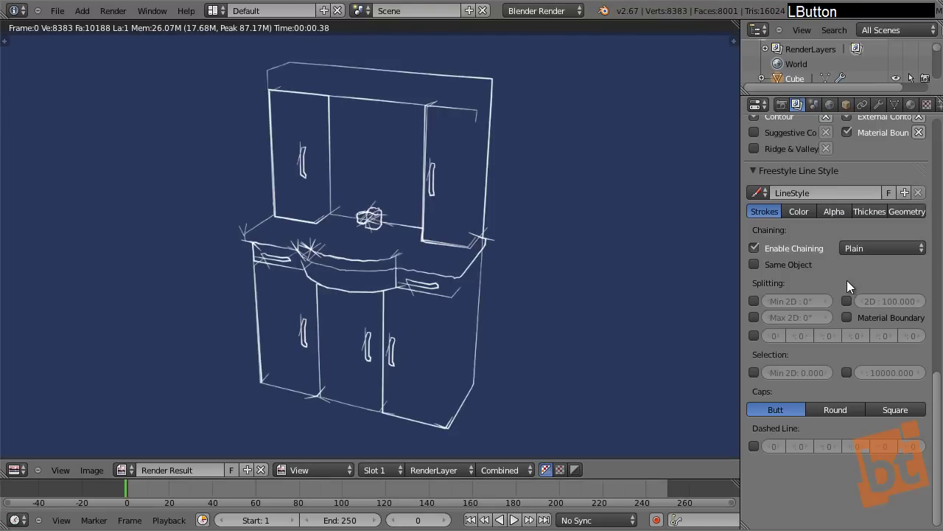
Remove the Perlin Noise 1D modifier from the line style's geometry modifiers and render the cabinet.
click(904, 210)
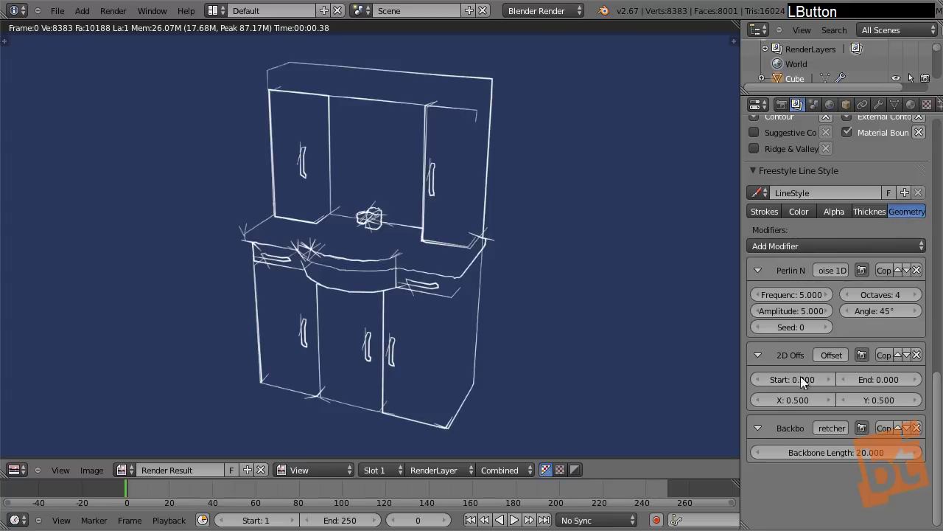
click(917, 271)
key(F12)
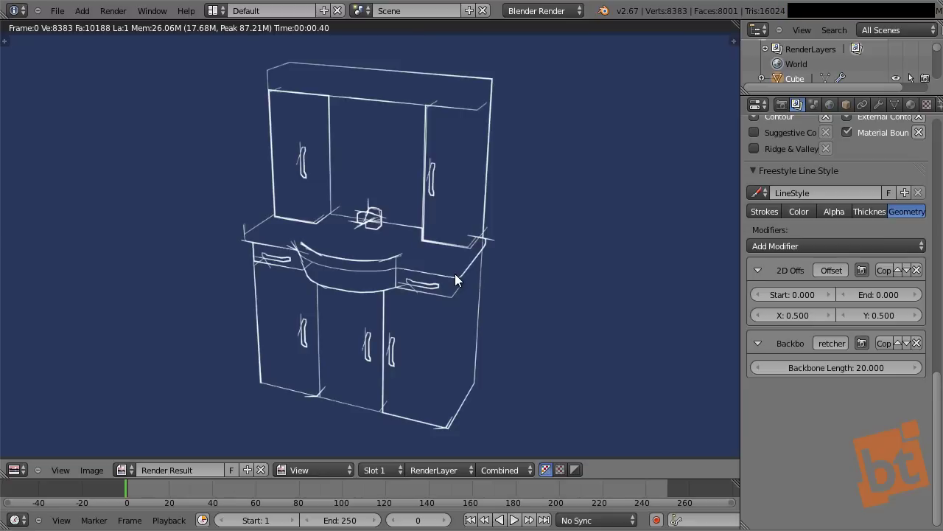
Set the Backbone Stretcher's backbone length to 13 and render the cabinet.
click(841, 367)
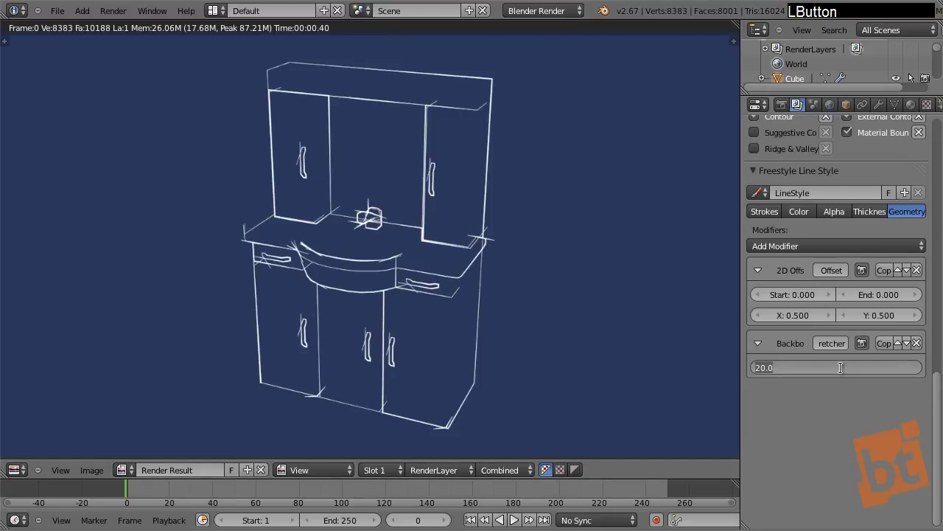
text(13)
key(Return)
key(F12)
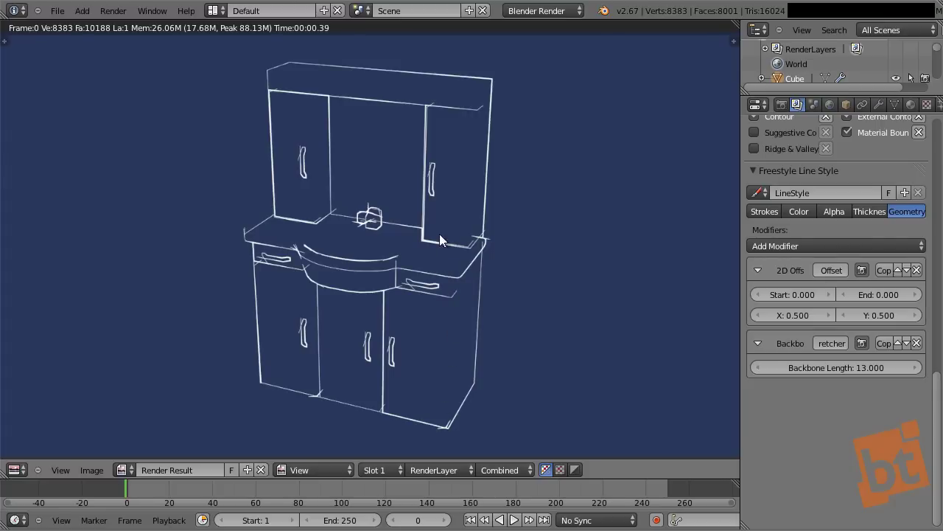
Close the render and open the cabinet mesh in Edit Mode with edge selection.
middle_click(414, 183)
key(Escape)
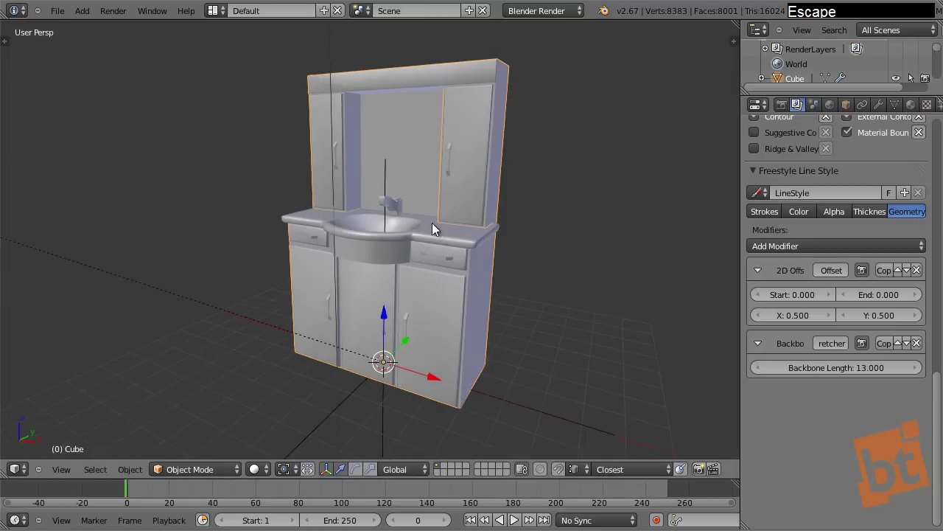
shift+middle_drag(512, 270, 473, 200)
key(Tab)
key(ctrl+Tab)
click(475, 214)
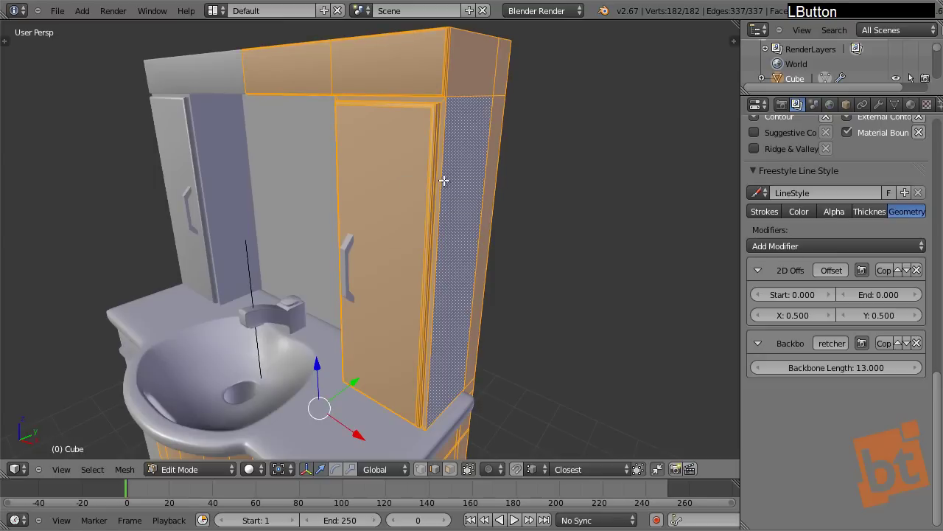
Mark the upper cabinet's front vertical corner edges, top side edges and top front edges as Freestyle edges.
right_click(445, 192)
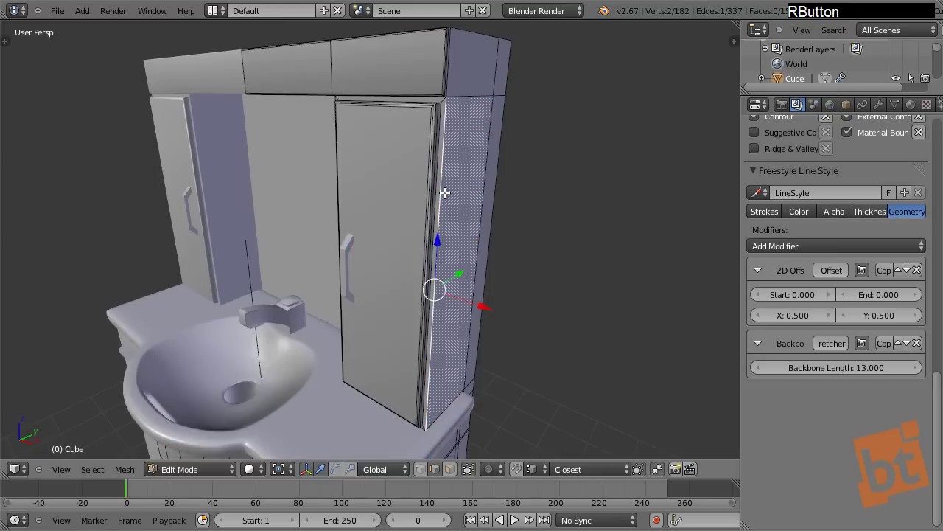
mouse_move(444, 192)
middle_down()
mouse_move(446, 215)
mouse_move(436, 204)
middle_up()
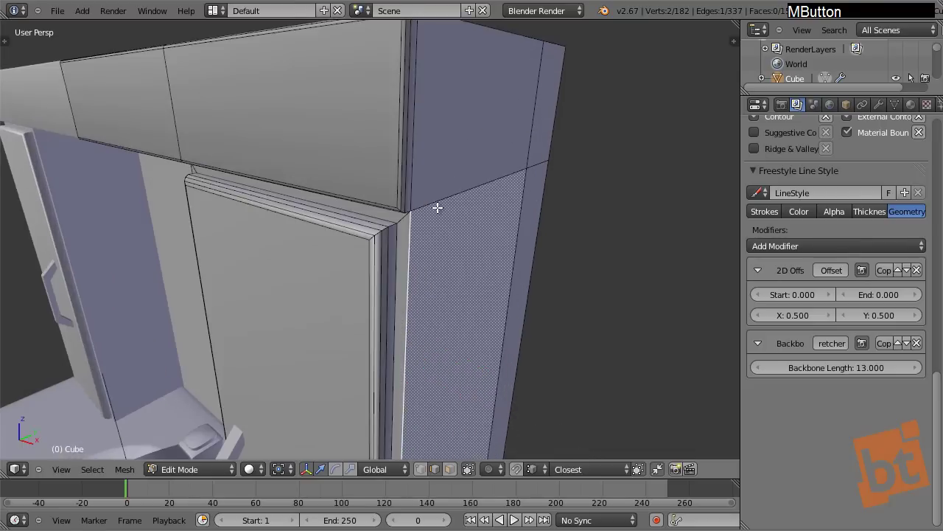
shift+right_click(421, 175)
shift+middle_drag(435, 141, 436, 192)
scroll(436, 182, down, 4)
shift+right_click(442, 187)
shift+right_click(510, 133)
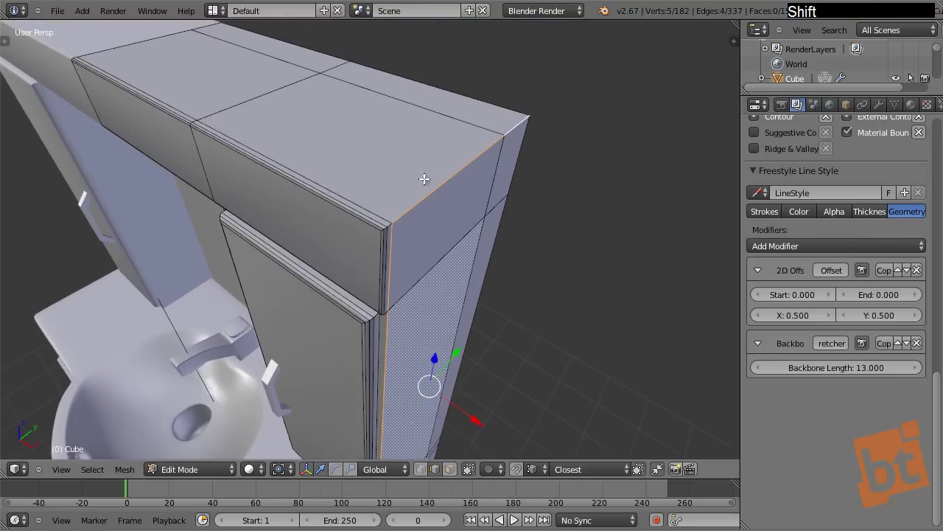
shift+middle_drag(373, 210, 368, 231)
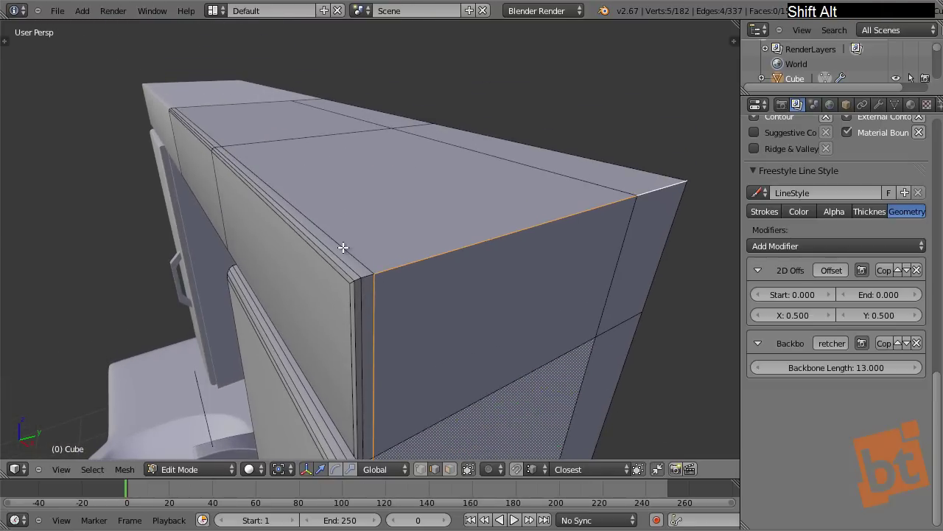
alt+shift+right_click(345, 248)
shift+right_click(375, 236)
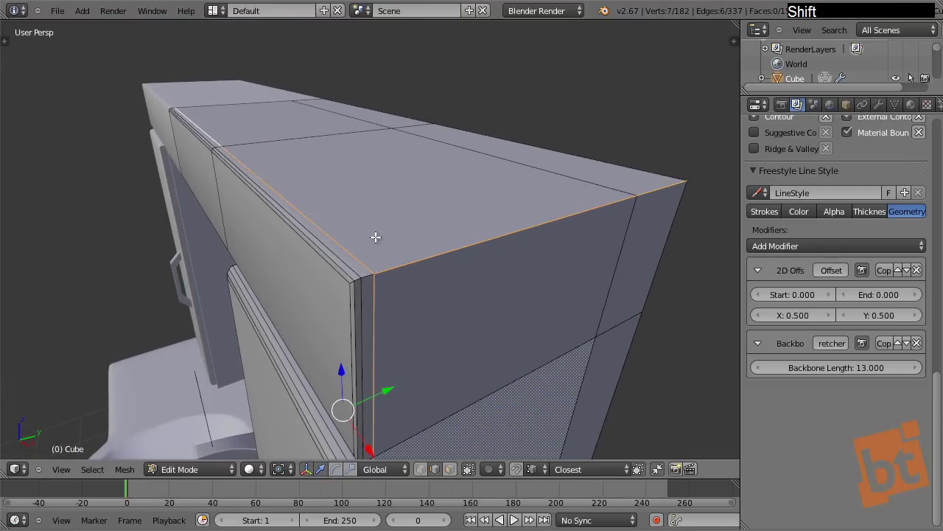
shift+middle_drag(375, 236, 447, 259)
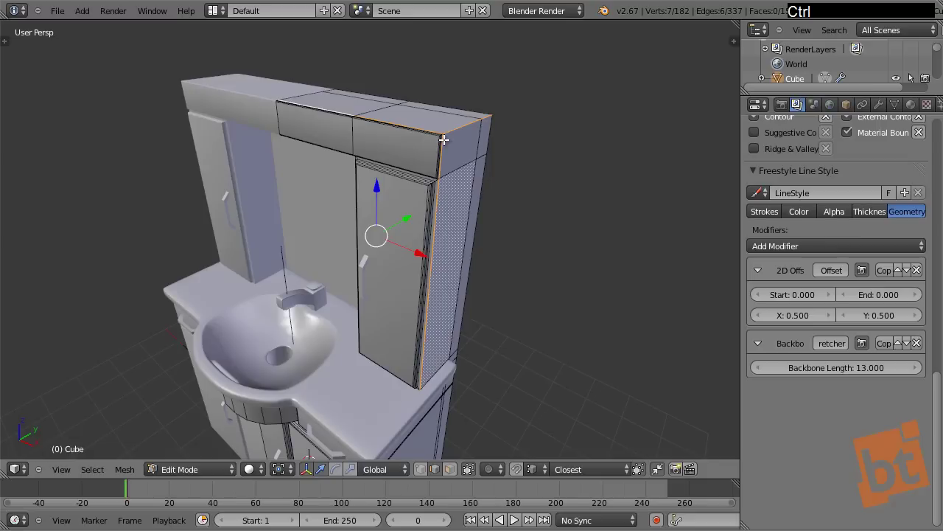
key(ctrl+e)
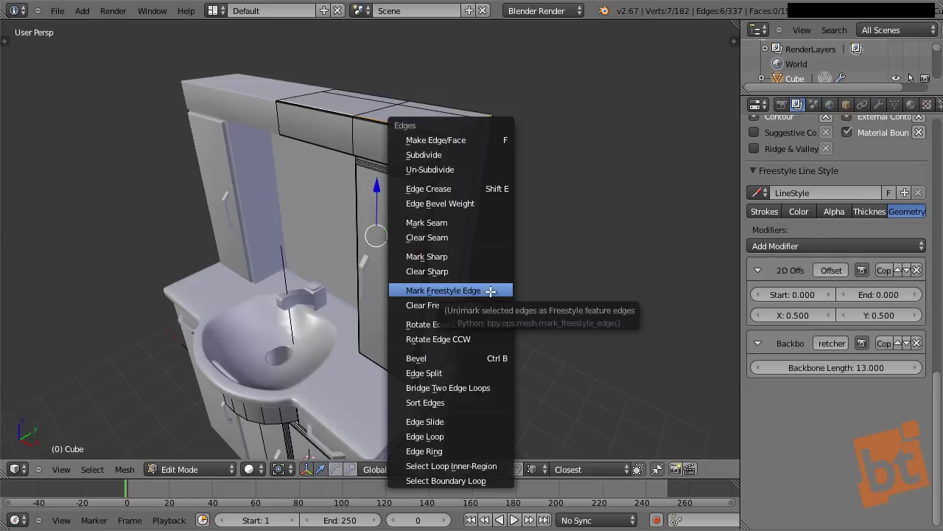
click(491, 291)
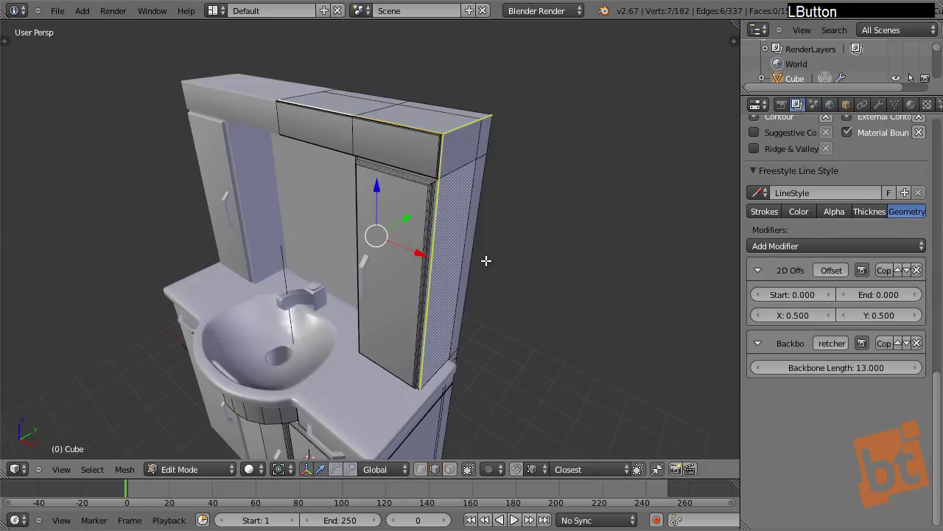
Deselect all edges, return to Object Mode and render the cabinet with the marked upper edges.
key(ctrl+e)
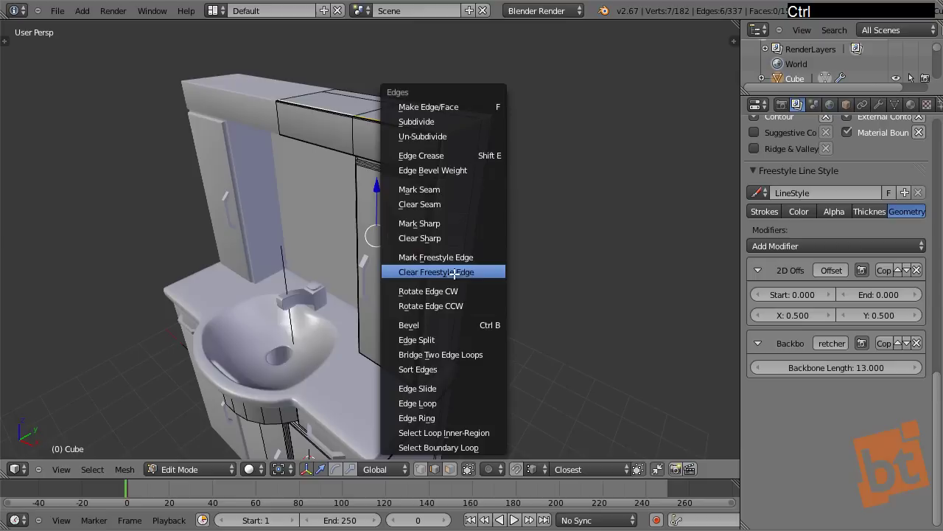
key(a)
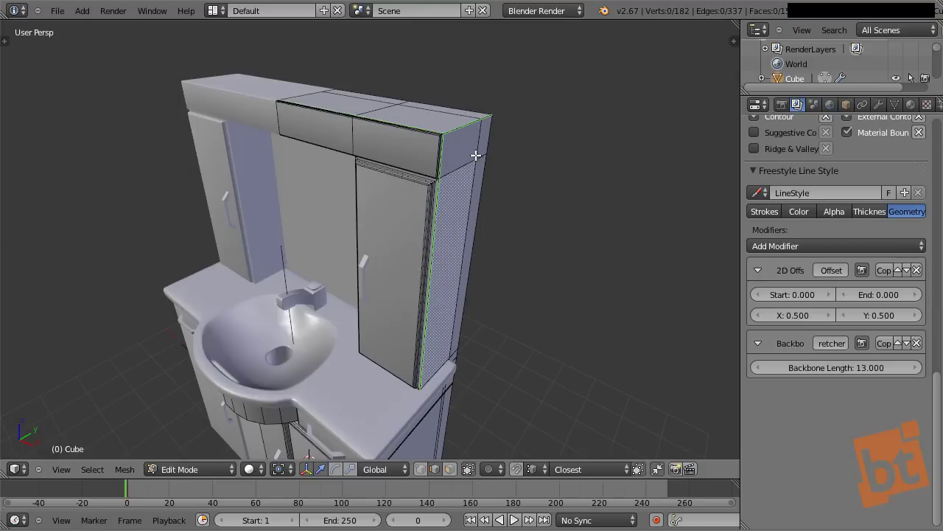
key(Tab)
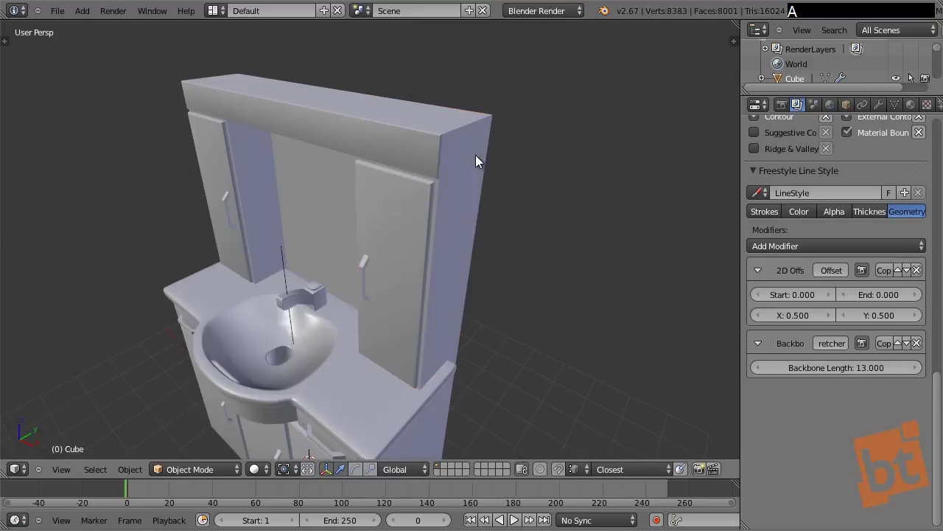
key(F12)
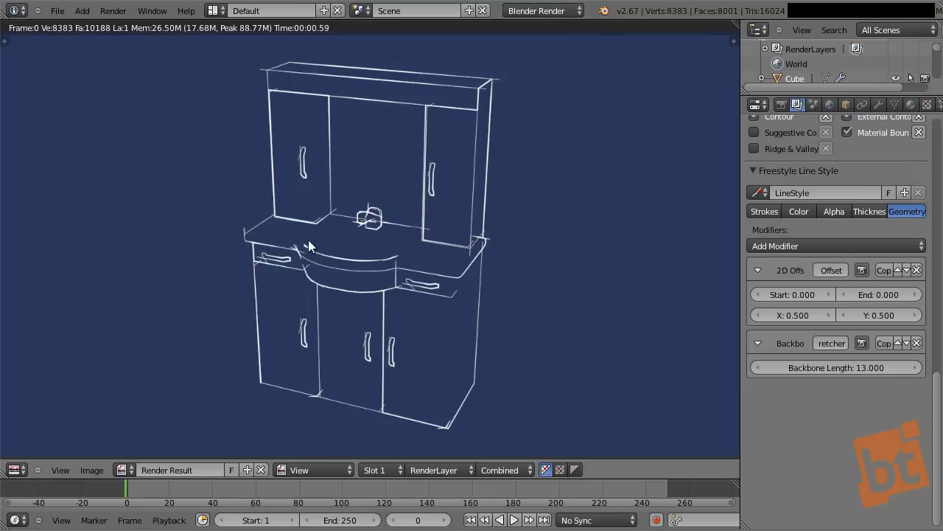
Mark the edge loop around the sink basin's inner rim on the countertop mesh as Freestyle edges.
middle_click(419, 241)
key(Escape)
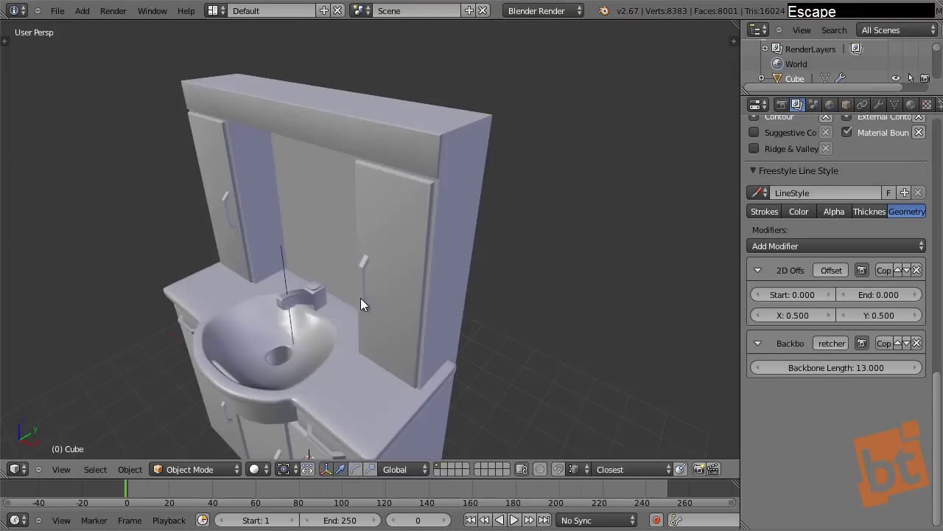
middle_drag(360, 297, 430, 321)
right_click(406, 332)
key(Tab)
scroll(406, 332, up, 6)
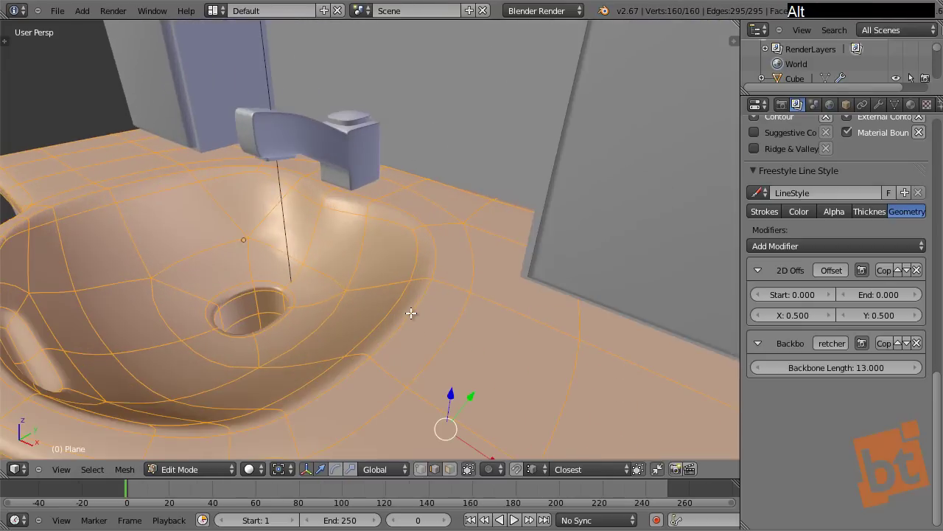
alt+right_click(410, 313)
middle_drag(410, 314, 465, 308)
key(ctrl+e)
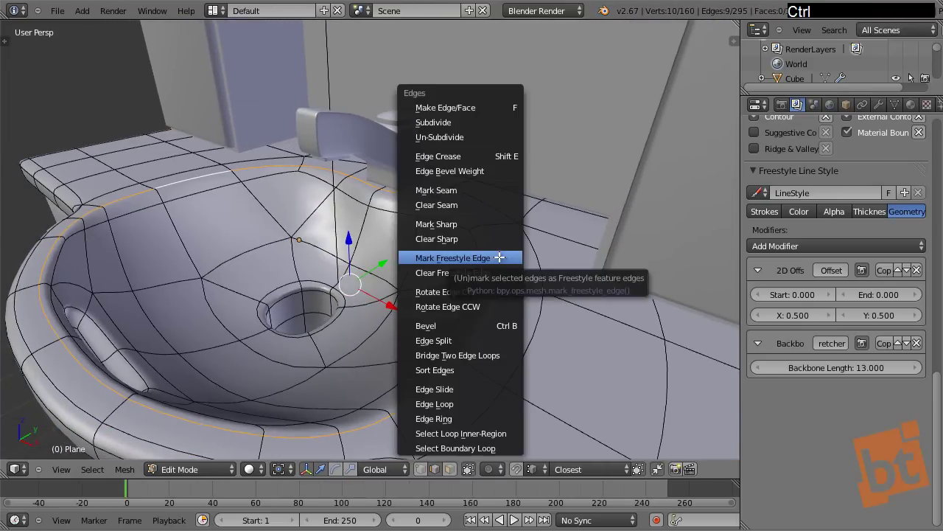
click(499, 256)
middle_drag(524, 290, 477, 292)
scroll(502, 273, down, 8)
key(Tab)
Mark the lower cabinet's front vertical corner edges, beside the door and drawer, as Freestyle edges.
right_click(467, 283)
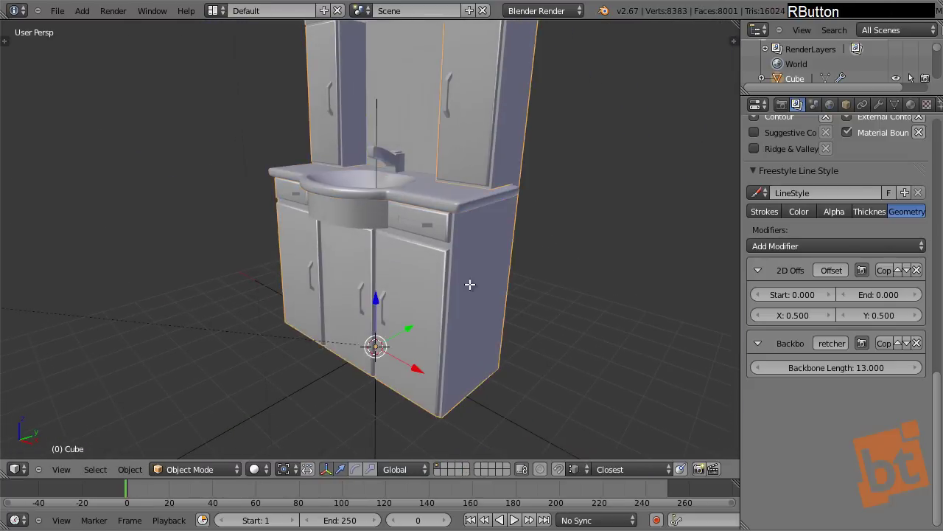
key(Tab)
scroll(450, 263, up, 3)
right_click(450, 236)
scroll(449, 235, up, 3)
shift+right_click(449, 204)
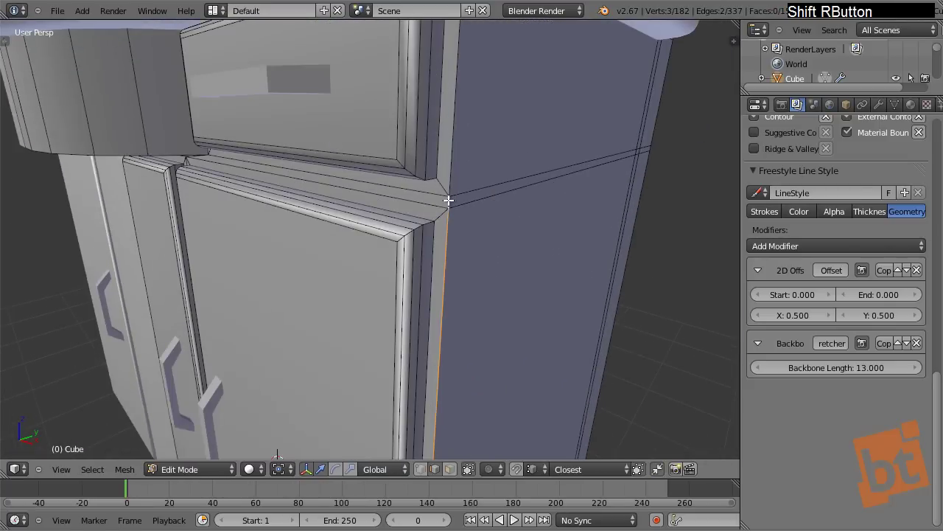
middle_drag(467, 169, 468, 205)
scroll(487, 296, down, 6)
middle_drag(484, 307, 480, 273)
scroll(479, 292, down, 4)
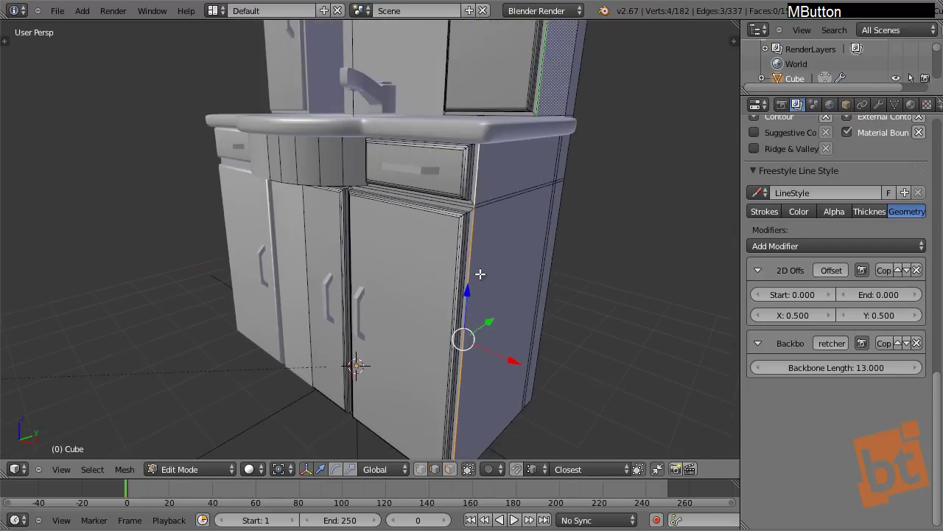
key(ctrl+e)
click(501, 253)
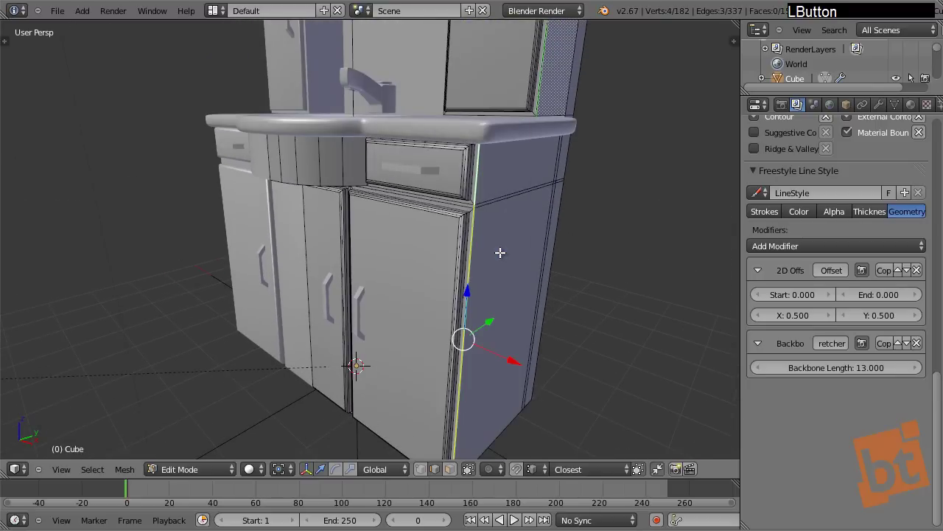
Return to Object Mode, deselect the cabinet and render the scene with the marked basin and lower cabinet edges.
key(Tab)
key(a)
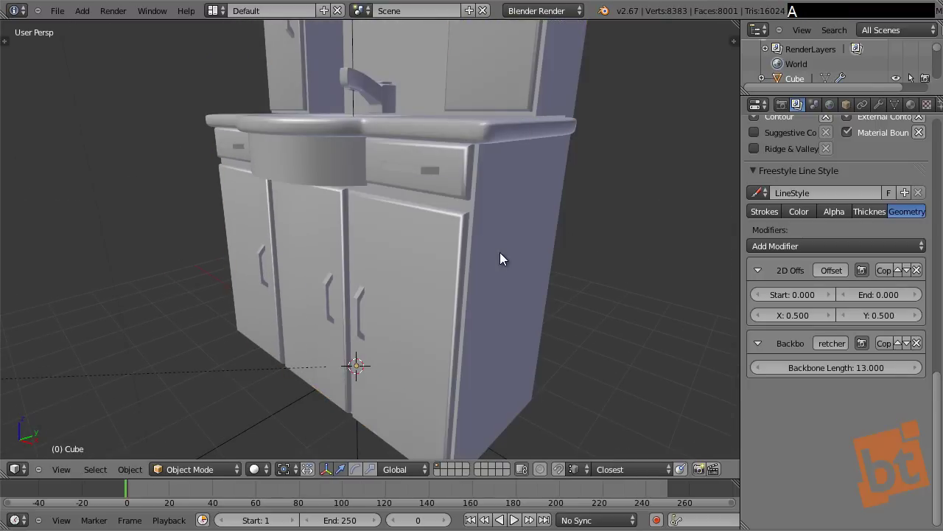
key(F12)
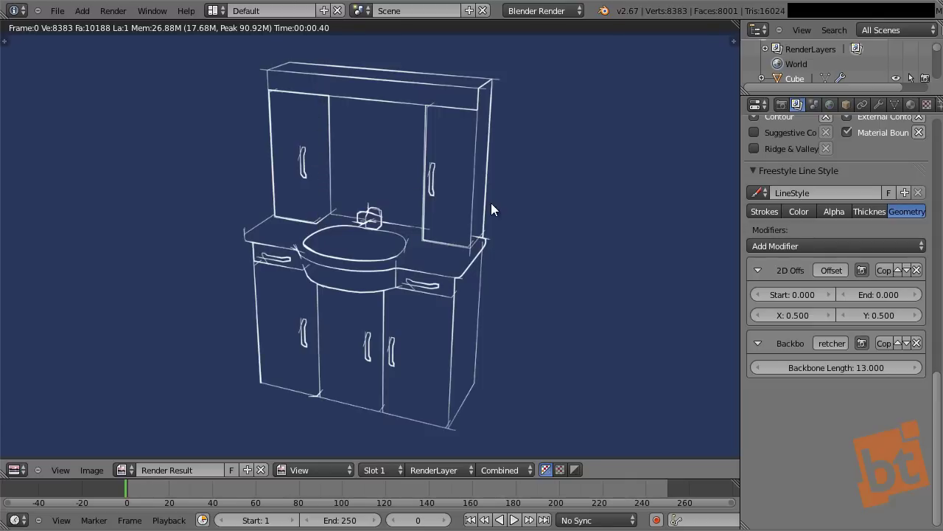
Close the render result and open the cabinet mesh in Edit Mode.
key(Escape)
shift+middle_drag(447, 194, 494, 157)
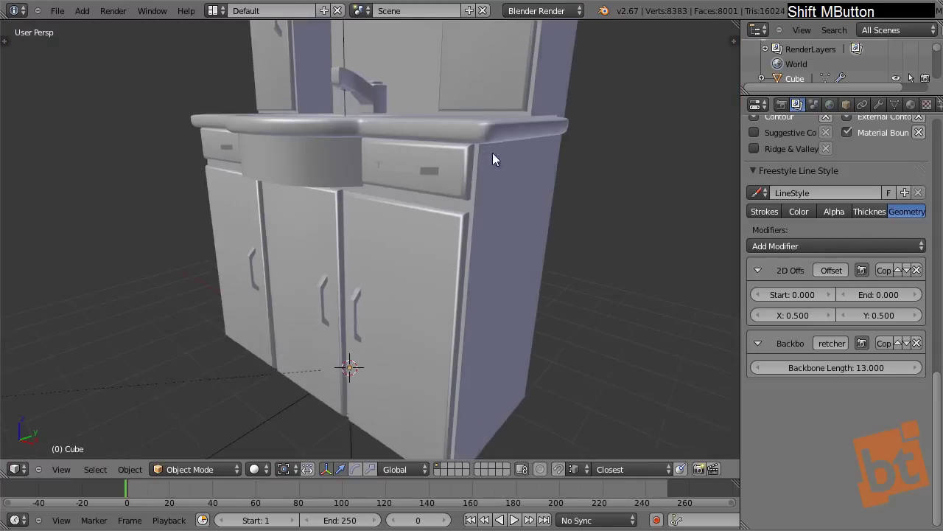
scroll(481, 189, up, 3)
right_click(482, 208)
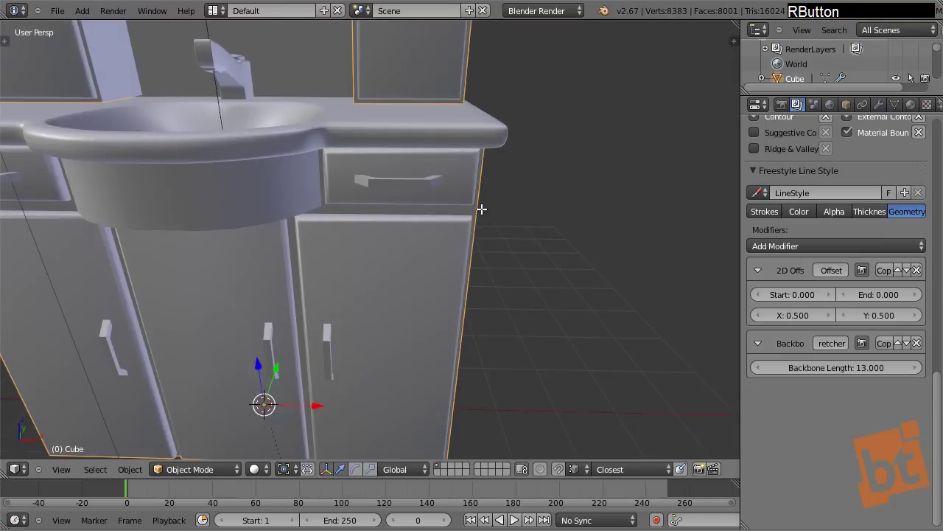
key(Tab)
middle_drag(482, 208, 333, 285)
Mark the upper cabinet's inner front vertical edge, its side panel's end edges and the top box's lower front edge as Freestyle edges.
right_click(299, 312)
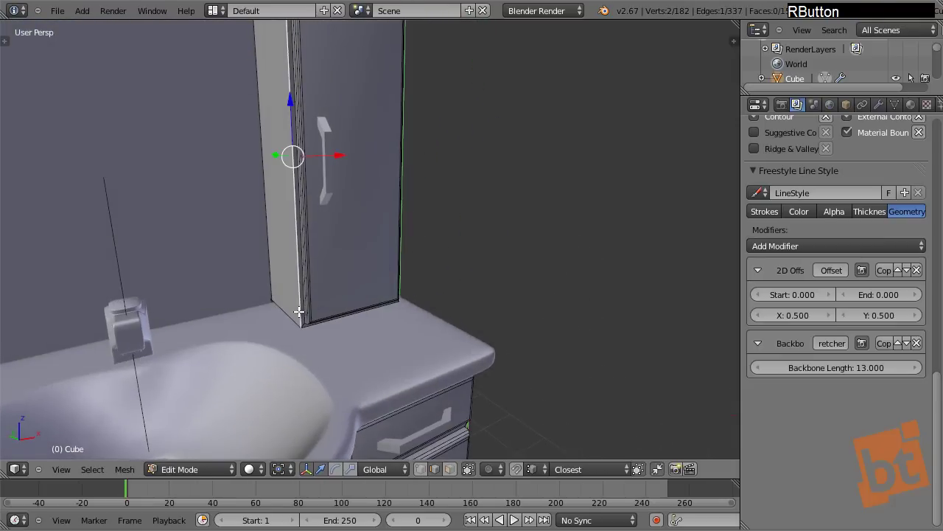
shift+right_click(286, 314)
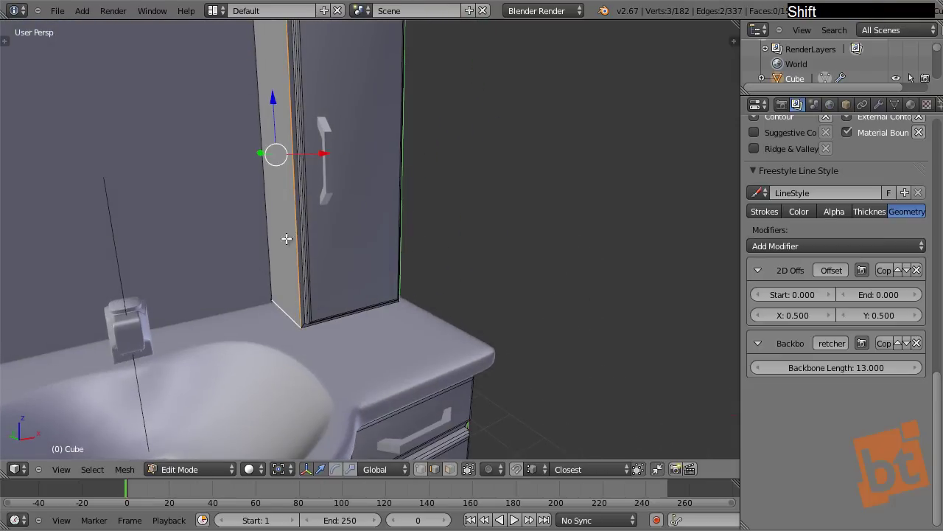
middle_drag(286, 239, 332, 158)
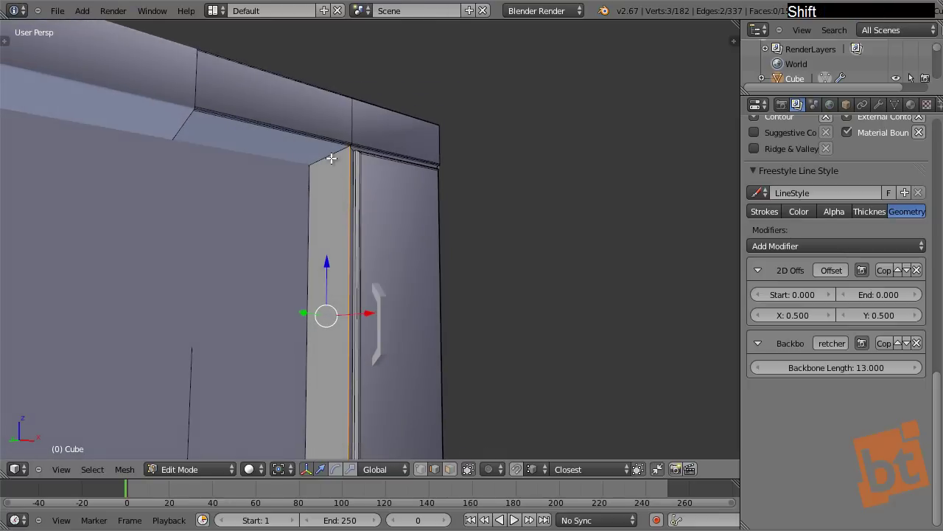
shift+right_click(331, 158)
shift+right_click(325, 146)
shift+middle_drag(351, 196, 408, 213)
key(ctrl+e)
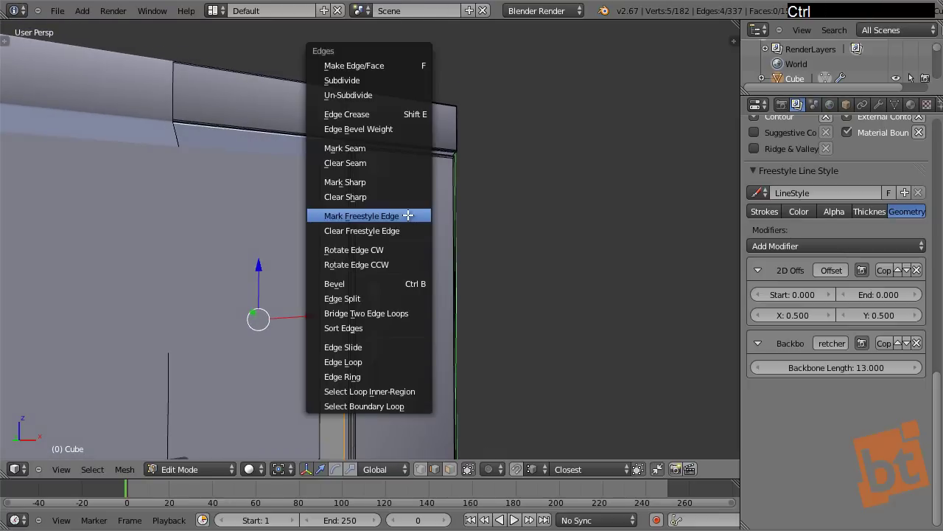
click(362, 215)
key(a)
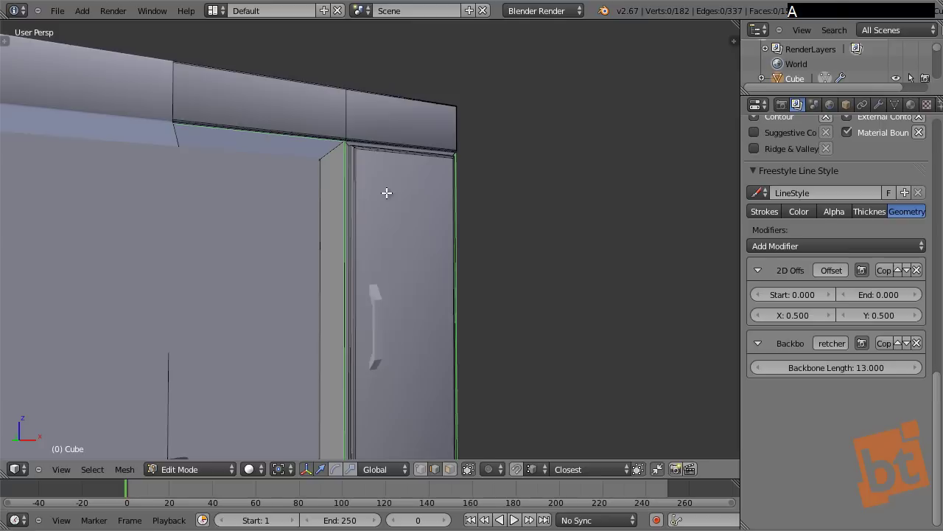
Deselect the cabinet in Object Mode after leaving mesh editing.
middle_drag(387, 194, 420, 180)
shift+middle_drag(482, 213, 373, 250)
key(Tab)
key(a)
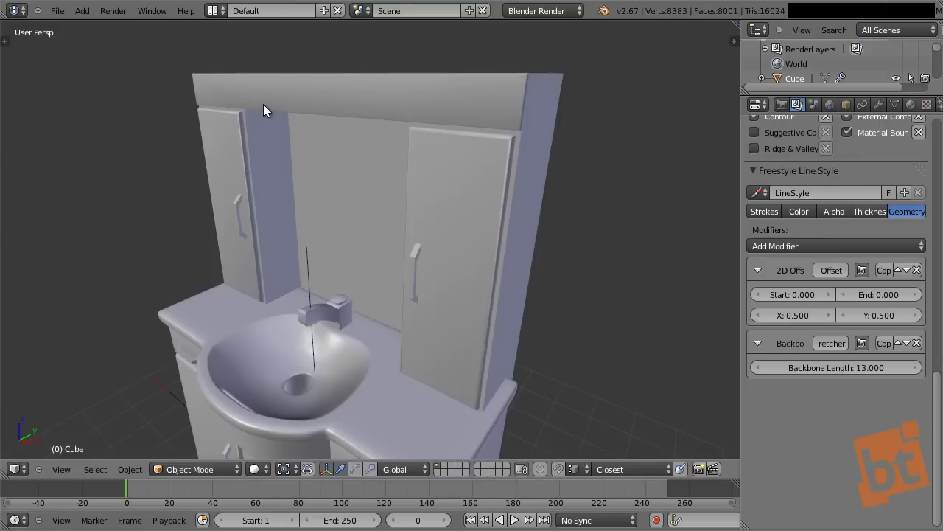
Select the cabinet again and reopen its mesh in Edit Mode.
middle_drag(362, 255, 342, 127)
right_click(330, 112)
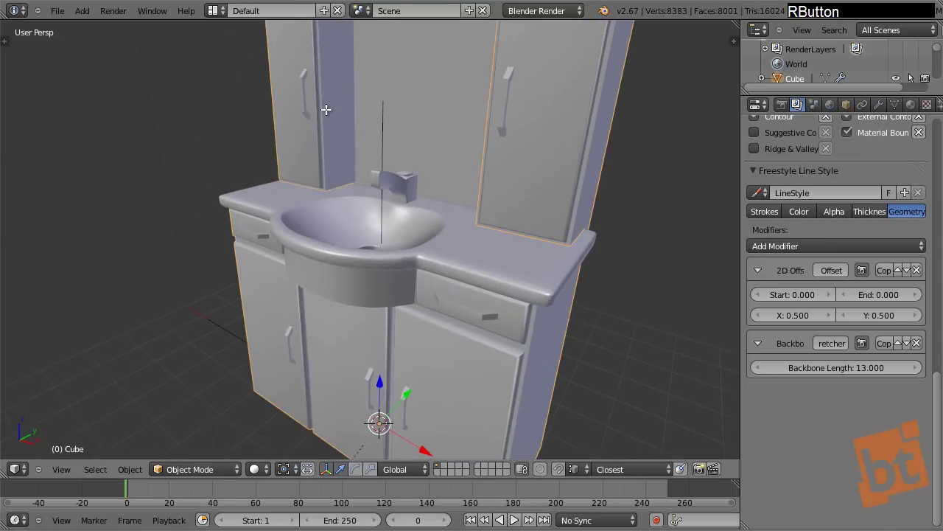
key(Tab)
key(Tab)
shift+middle_drag(401, 231, 448, 309)
key(Tab)
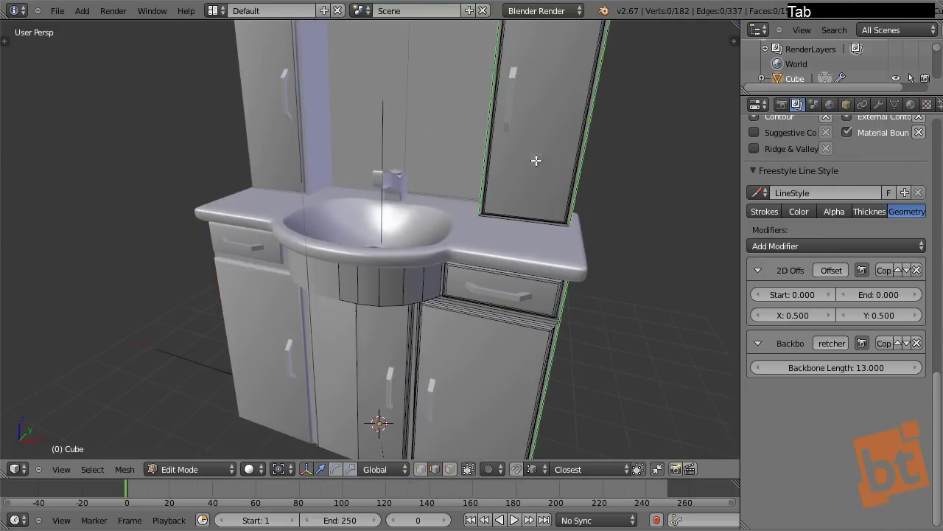
Mark the edge loop around the upper cabinet door as Freestyle edges and clear the selection.
shift+middle_drag(537, 163, 521, 255)
right_click(520, 258)
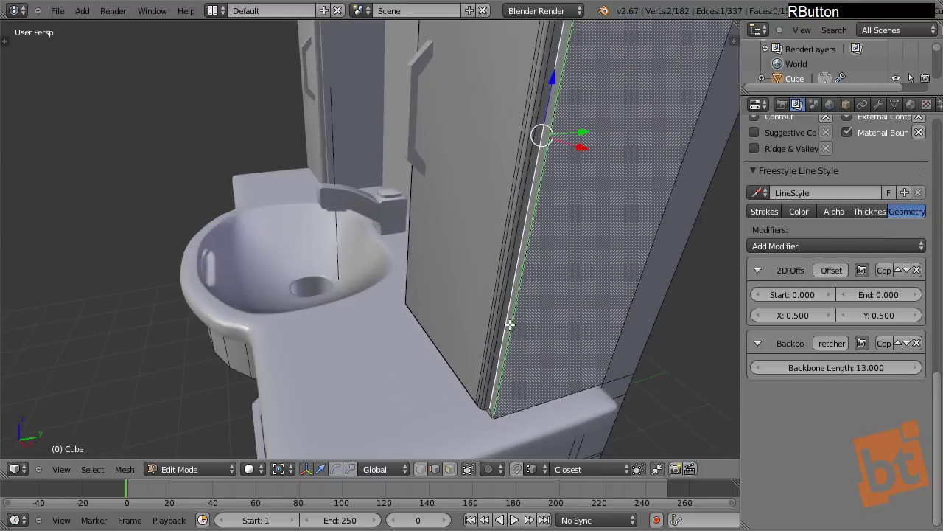
shift+middle_drag(508, 325, 519, 318)
alt+right_click(518, 318)
shift+middle_drag(501, 362, 484, 274)
key(ctrl+e)
click(490, 293)
scroll(483, 295, down, 5)
key(a)
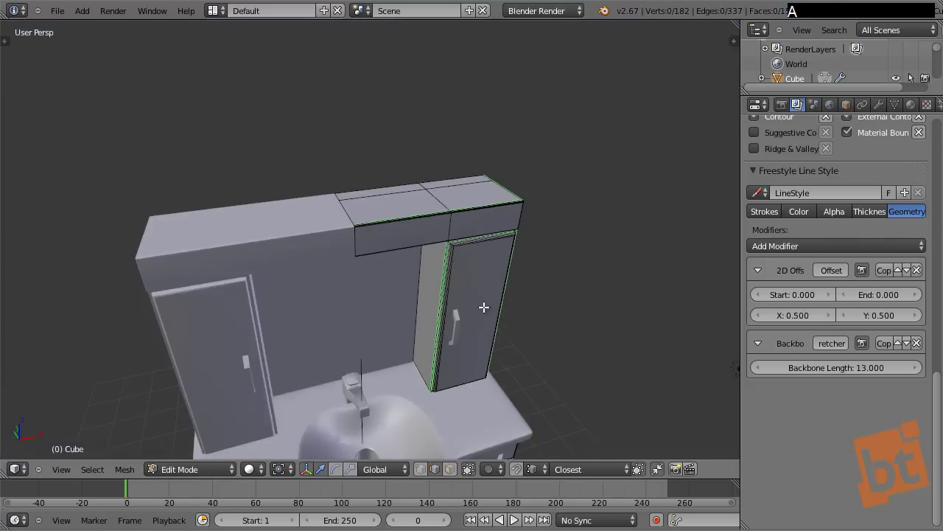
Mark the edge loops around the lower cabinet's side door and middle door as Freestyle edges.
middle_drag(482, 312, 385, 73)
scroll(362, 204, up, 6)
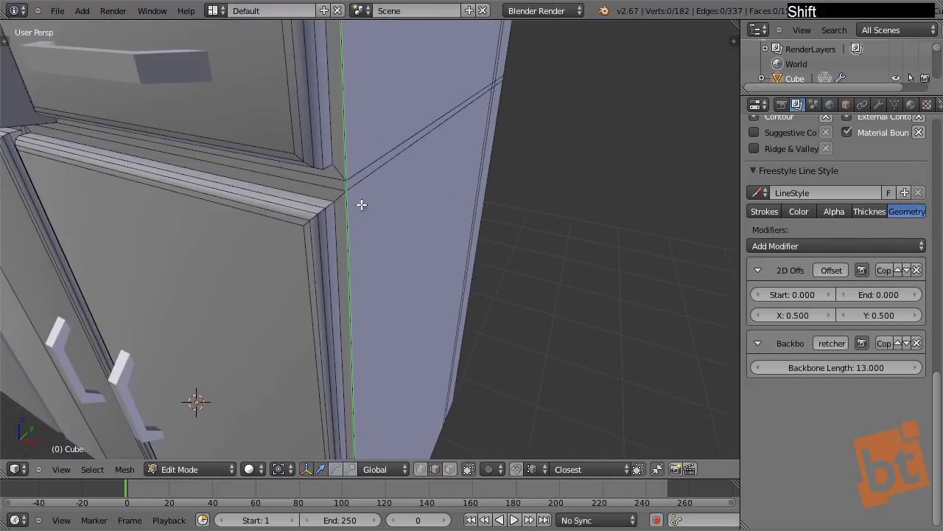
alt+right_click(333, 216)
middle_drag(335, 222, 435, 173)
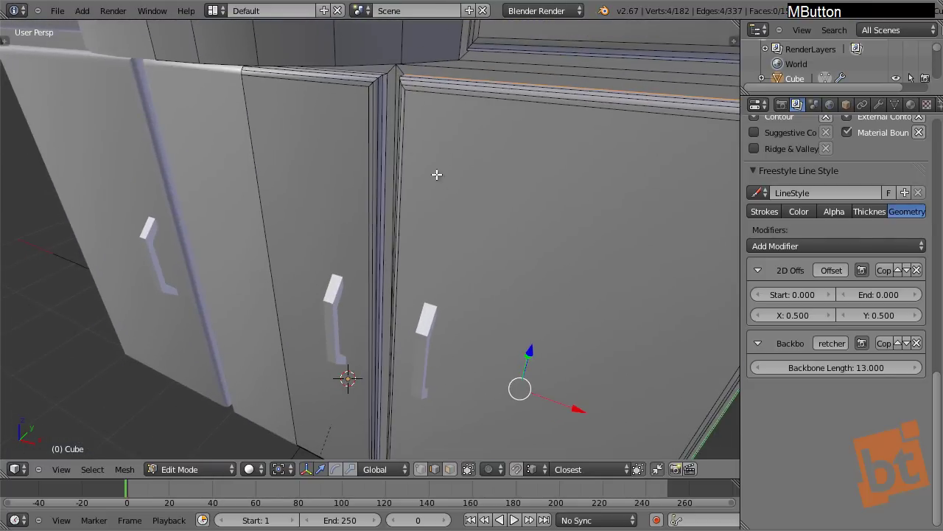
alt+shift+right_click(388, 99)
key(ctrl+e)
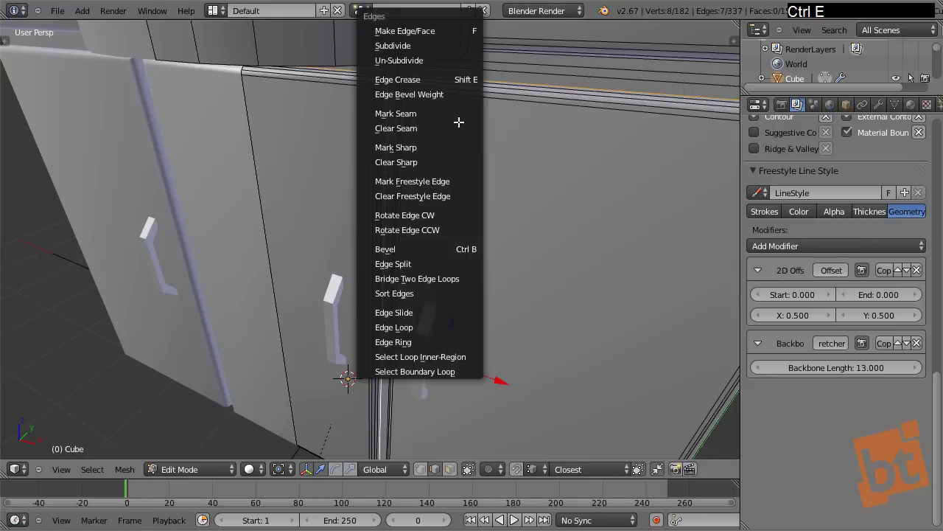
Mark the selected edge loops around the cabinet's right door as Freestyle edges and clear the selection.
click(444, 181)
shift+middle_drag(513, 206, 467, 179)
key(a)
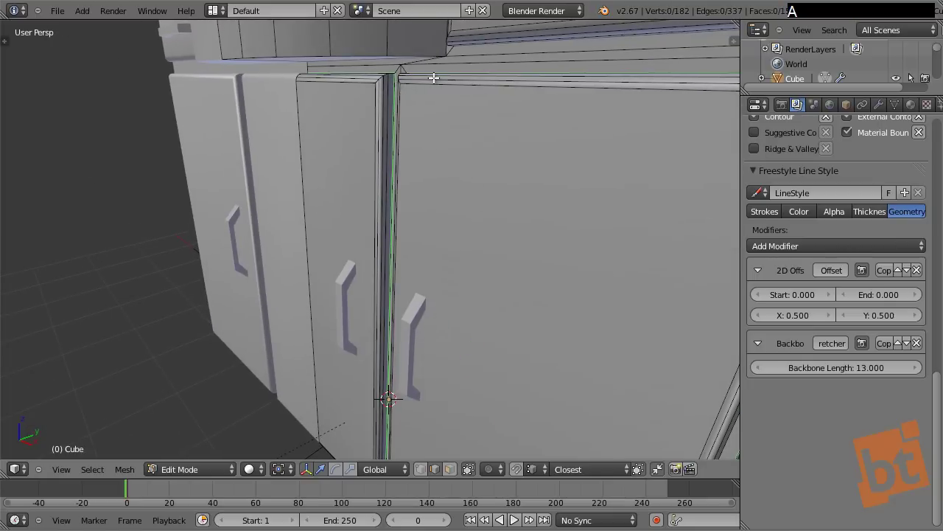
Inspect the Freestyle-marked edge loops around the cabinet's right door in wireframe shading.
shift+middle_drag(524, 119, 516, 137)
alt+right_click(523, 139)
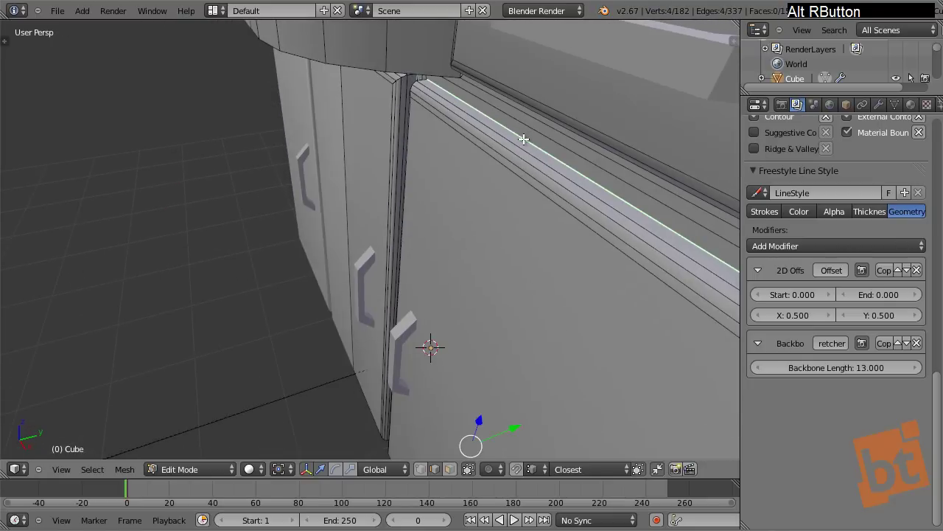
middle_drag(555, 187, 467, 126)
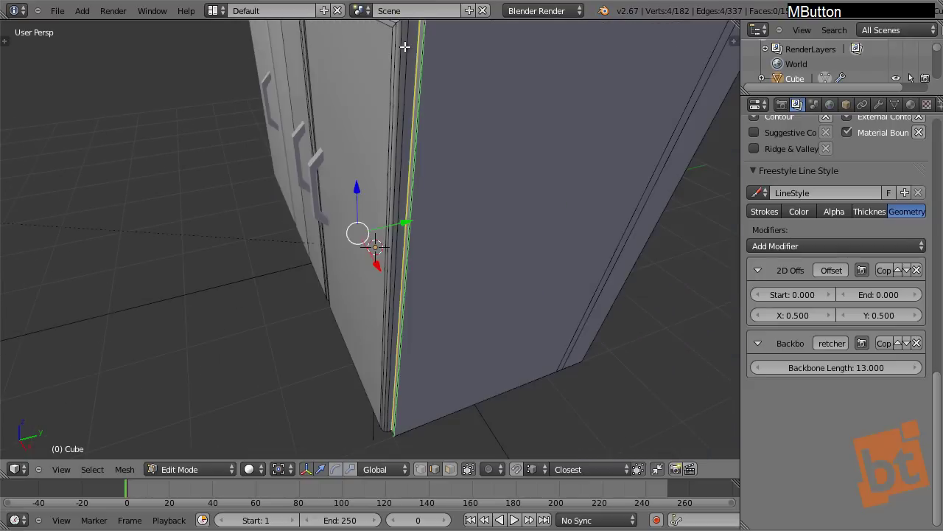
scroll(405, 47, down, 5)
key(z)
middle_drag(435, 75, 442, 148)
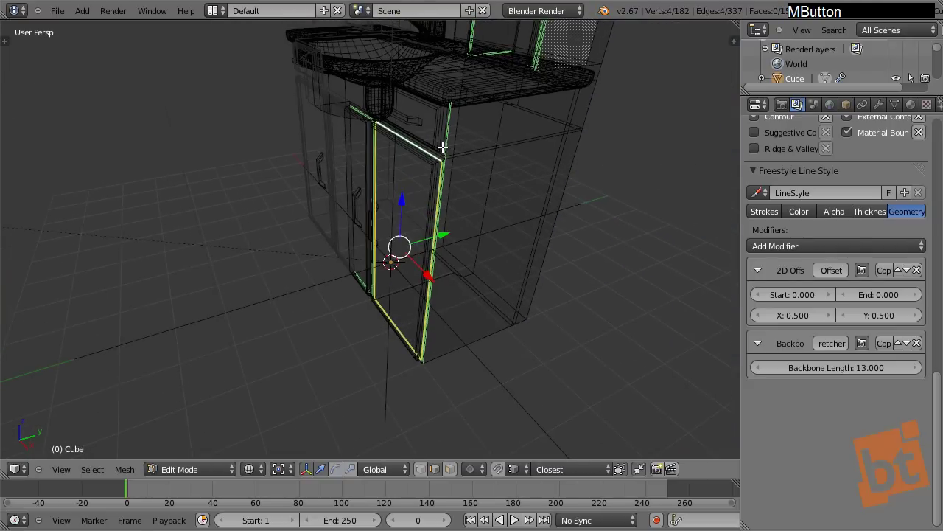
key(a)
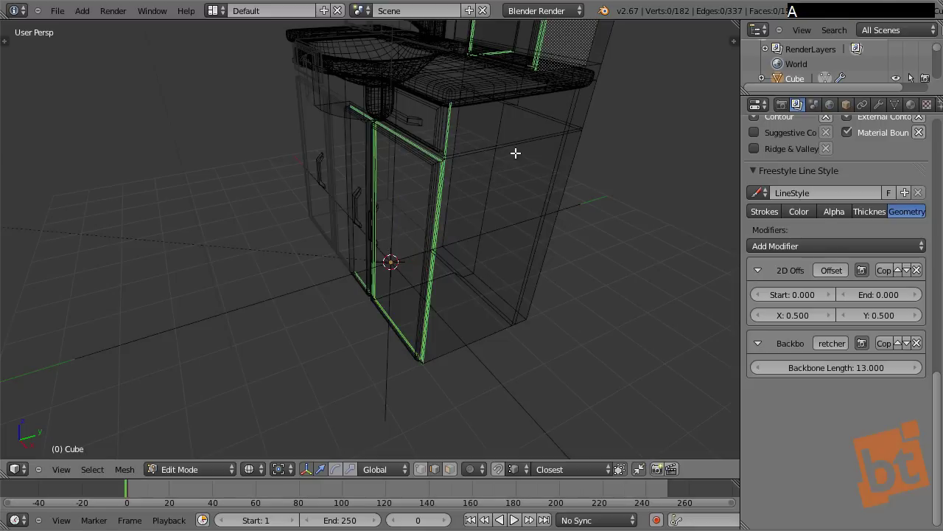
alt+right_click(536, 143)
key(a)
middle_drag(531, 125, 533, 162)
Mark the two edge loops running along the countertop's outer rim as Freestyle edges, working in solid shading.
key(Tab)
right_click(474, 156)
key(Tab)
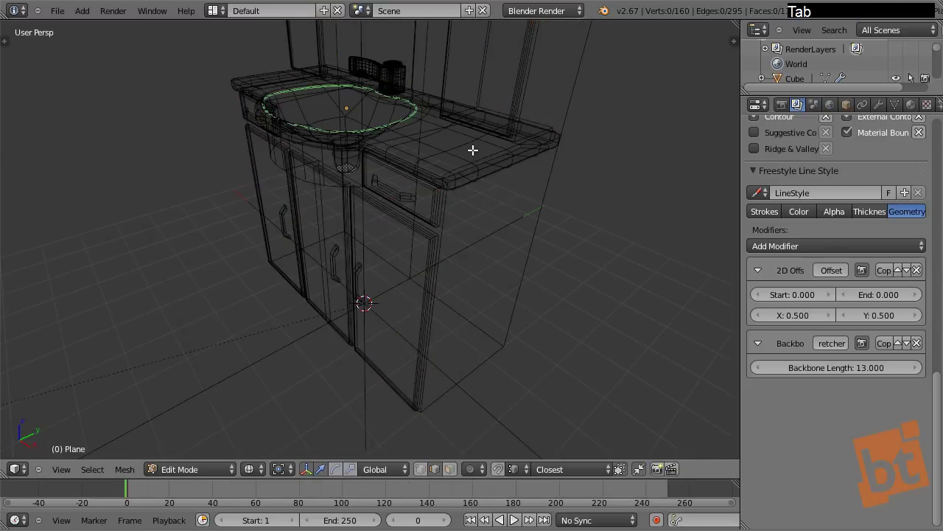
mouse_move(474, 179)
shift+middle_down()
mouse_move(518, 194)
mouse_move(440, 185)
shift+middle_up()
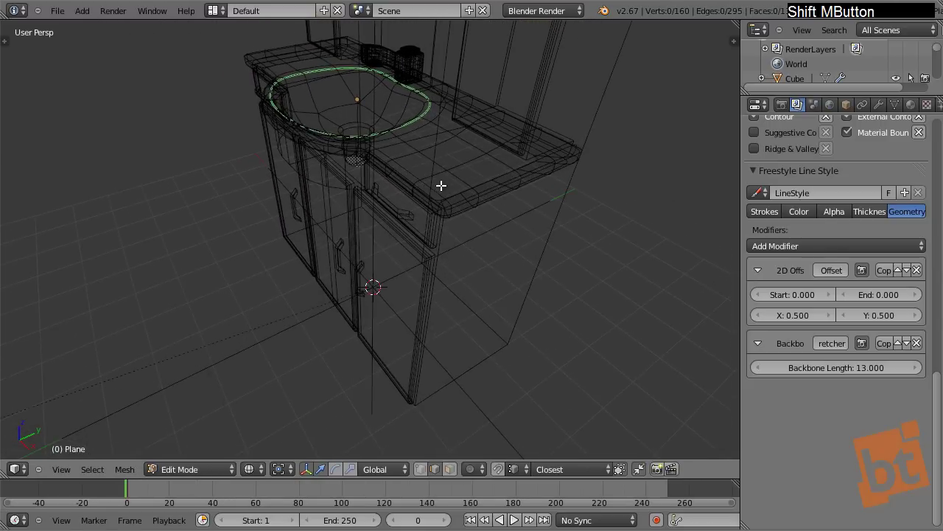
key(z)
scroll(442, 190, up, 2)
alt+right_click(412, 199)
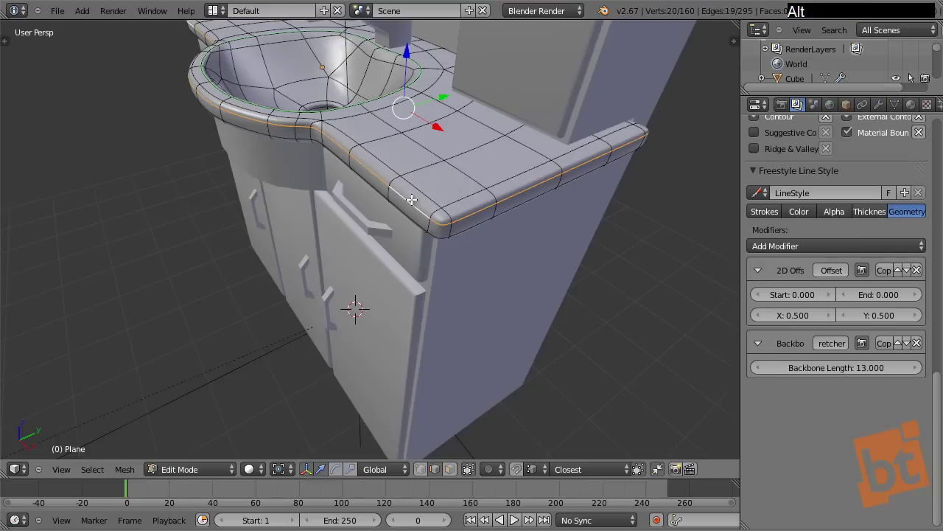
alt+shift+right_click(411, 212)
middle_drag(417, 214, 463, 187)
key(ctrl+e)
click(463, 186)
key(a)
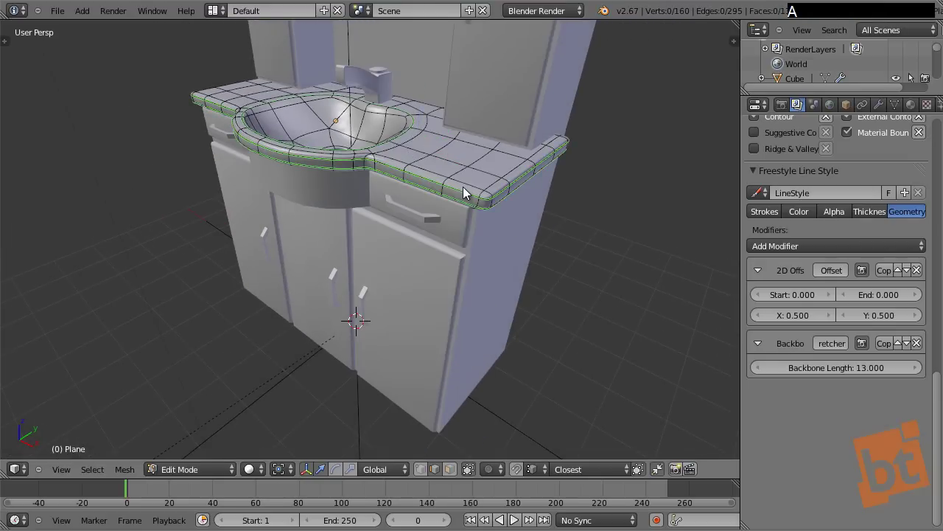
Render the scene to check the countertop outlines, and close the render.
key(Tab)
scroll(443, 155, down, 3)
middle_drag(428, 129, 469, 168)
key(F12)
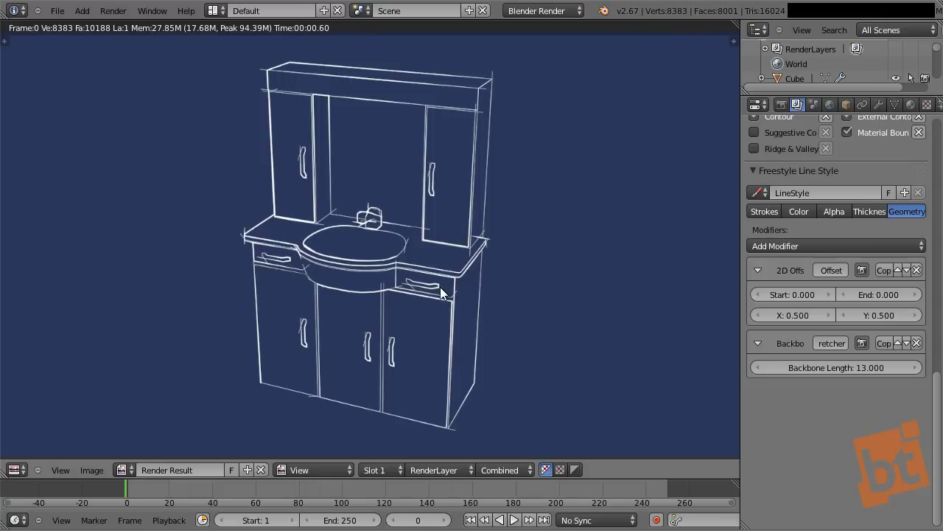
key(Tab)
key(Escape)
right_click(455, 245)
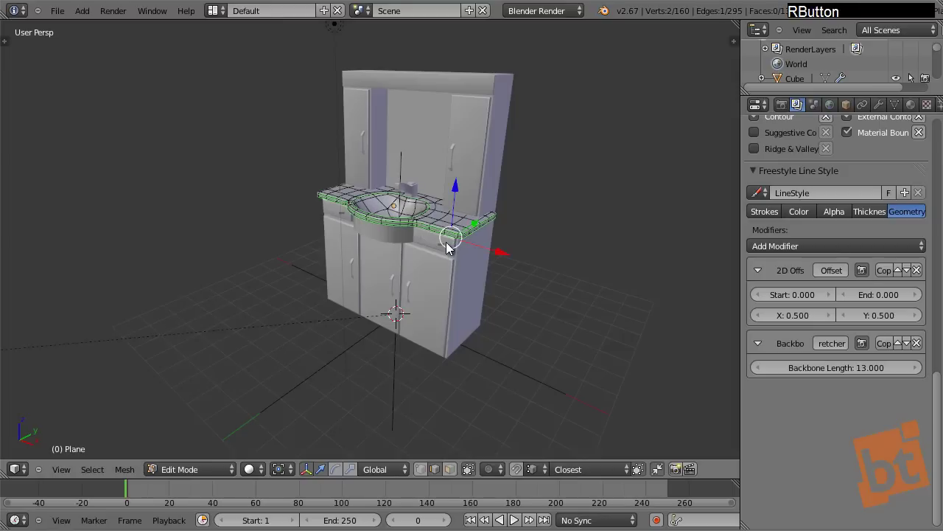
scroll(494, 255, up, 6)
scroll(495, 256, down, 5)
key(Tab)
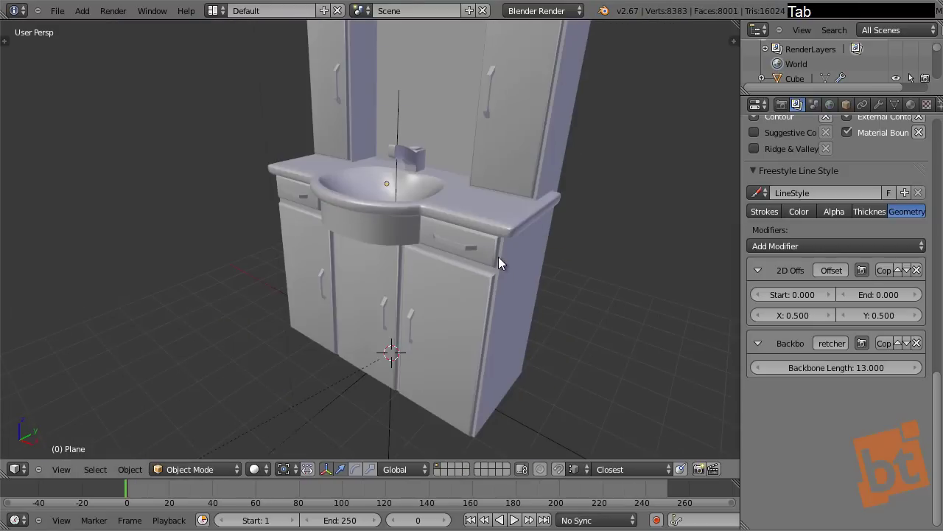
Mark the edge loop of the cabinet frame around the right drawer as a Freestyle edge.
right_click(498, 257)
key(Tab)
scroll(495, 252, up, 4)
scroll(495, 252, up, 3)
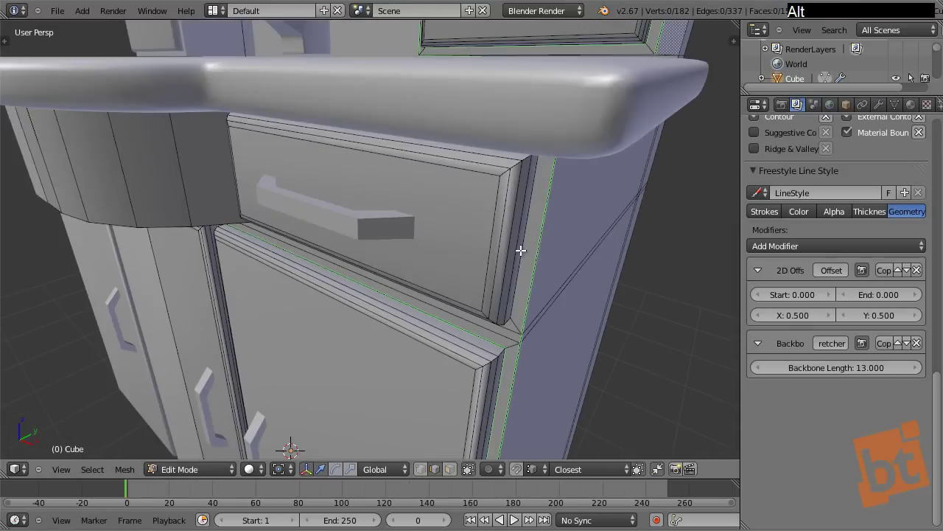
alt+right_click(521, 251)
shift+middle_drag(505, 277, 524, 229)
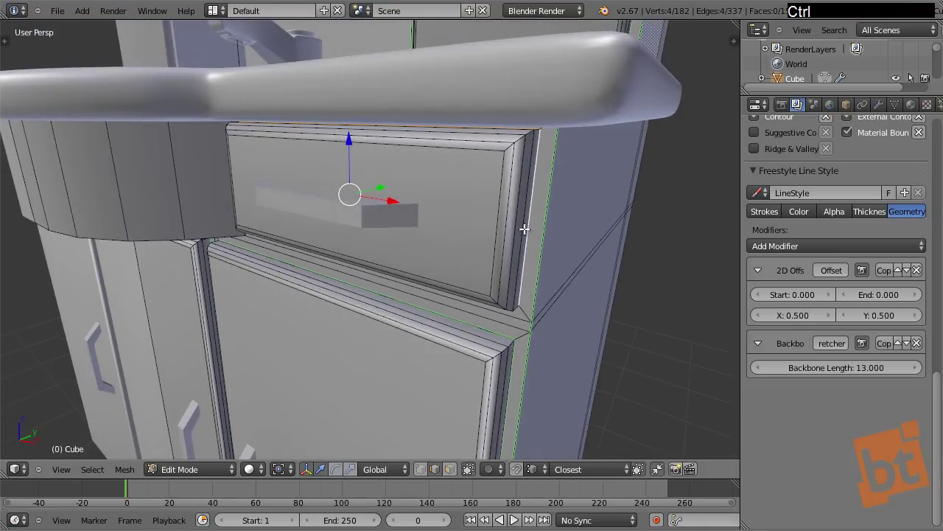
key(ctrl+e)
click(524, 230)
key(a)
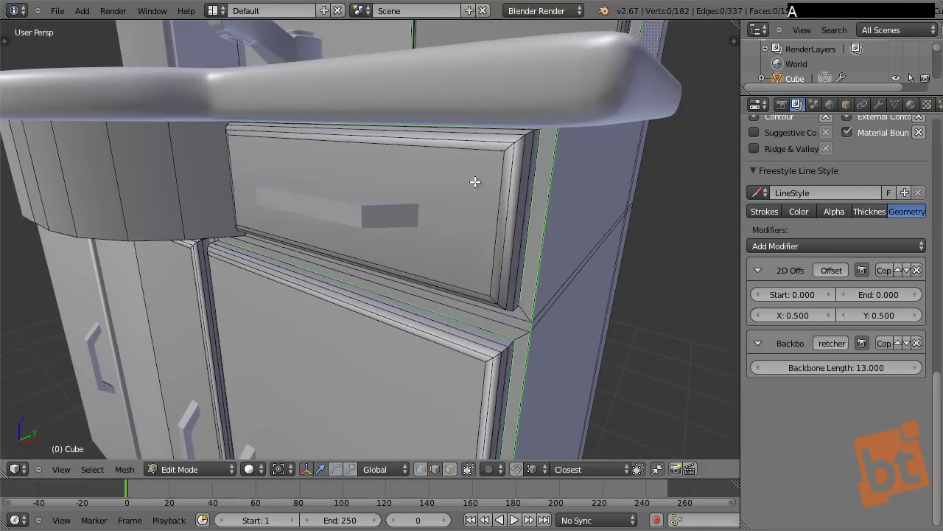
Mark the two long front edge loops of the drawer handle as Freestyle edges.
key(Tab)
right_click(391, 221)
key(Tab)
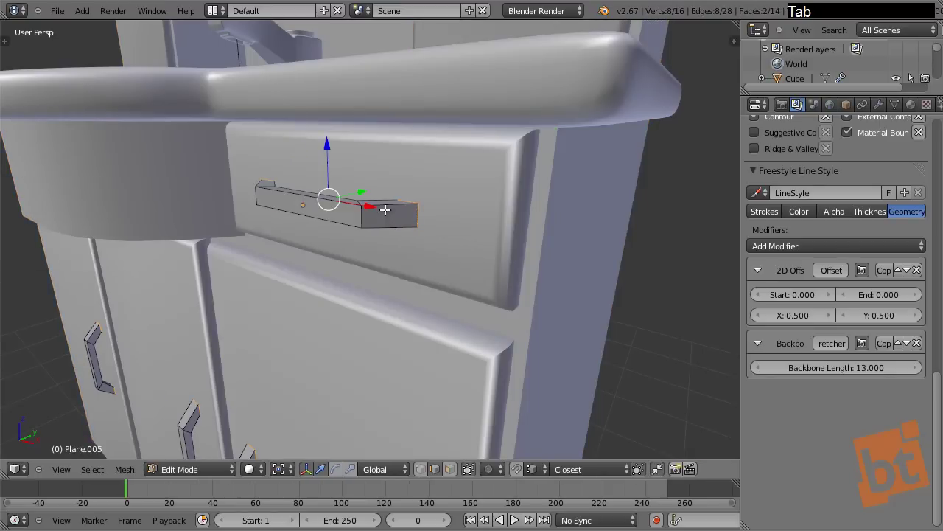
middle_drag(408, 229, 406, 220)
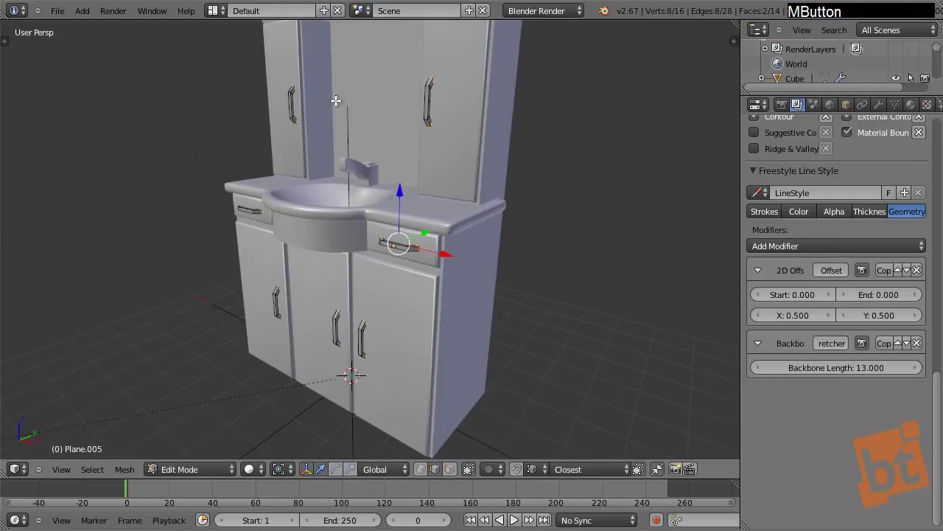
scroll(398, 243, up, 3)
scroll(399, 243, up, 2)
key(a)
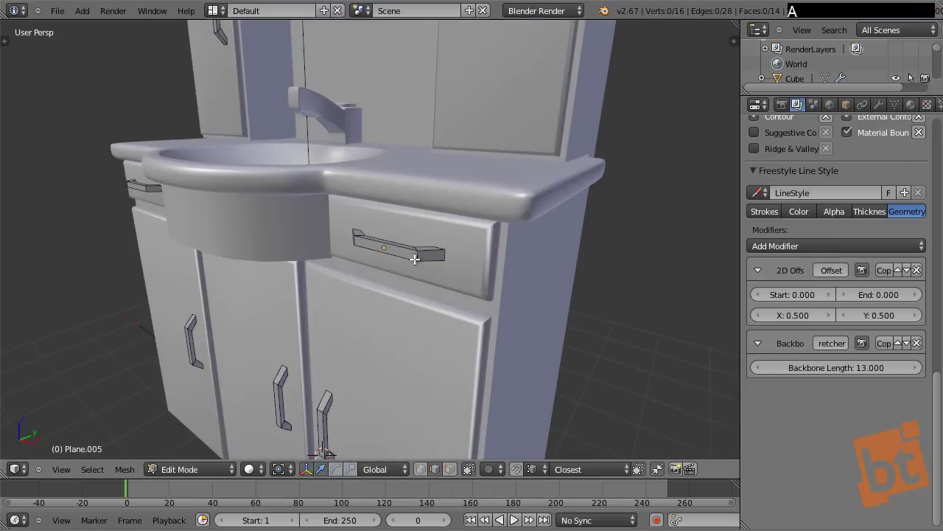
alt+right_click(422, 252)
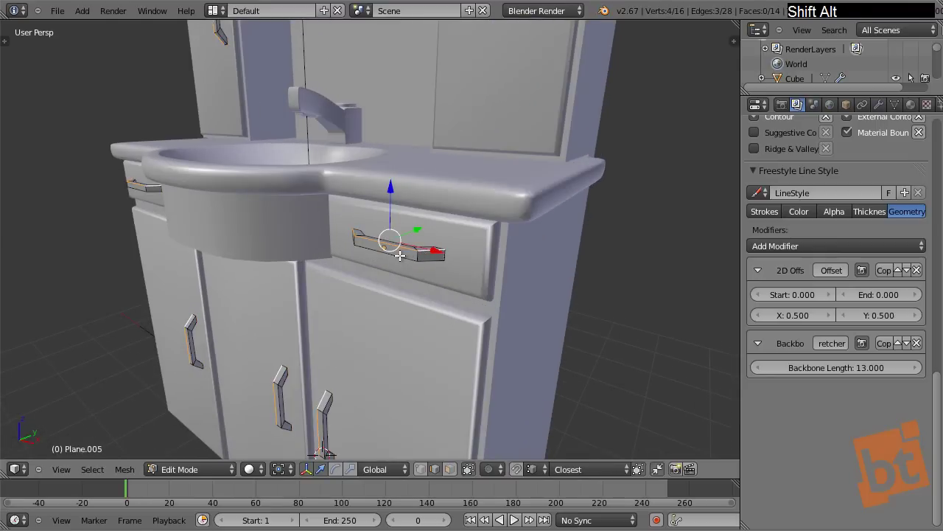
alt+shift+right_click(413, 254)
shift+middle_drag(414, 256, 476, 254)
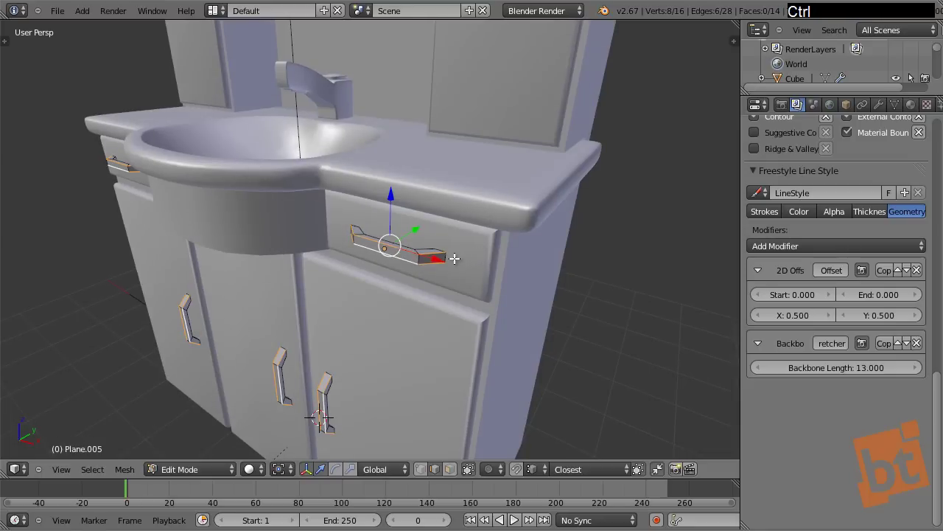
key(ctrl+e)
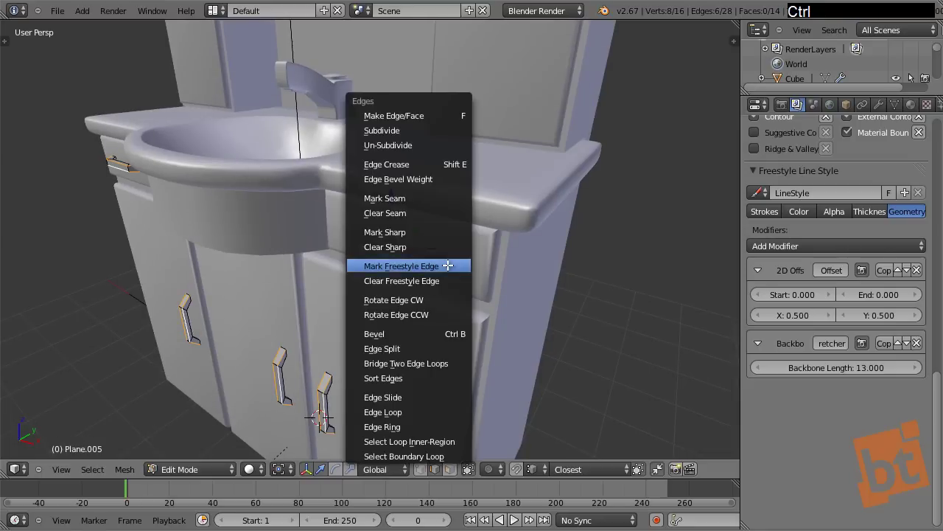
click(448, 265)
Mark the two short vertical edges at the handle's front corners as Freestyle edges.
scroll(432, 266, up, 4)
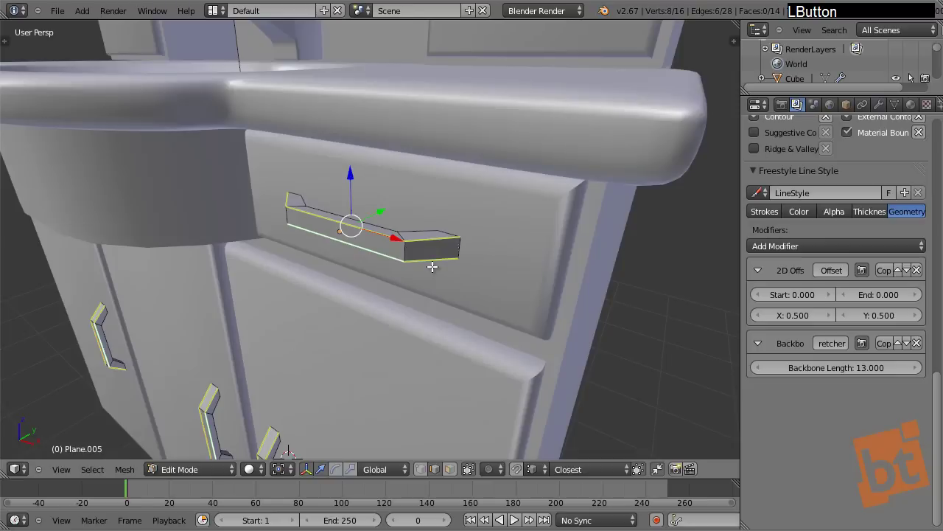
key(a)
right_click(408, 251)
shift+right_click(293, 216)
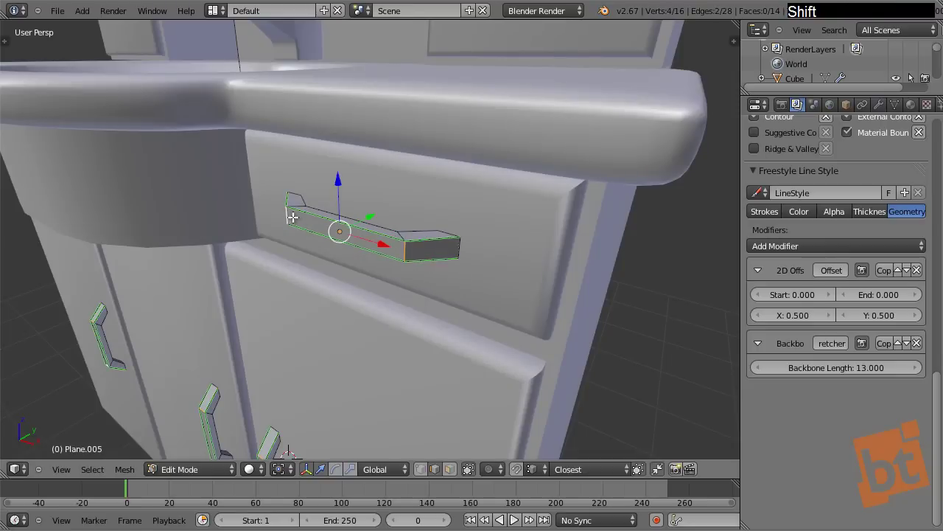
key(ctrl+e)
click(346, 240)
key(a)
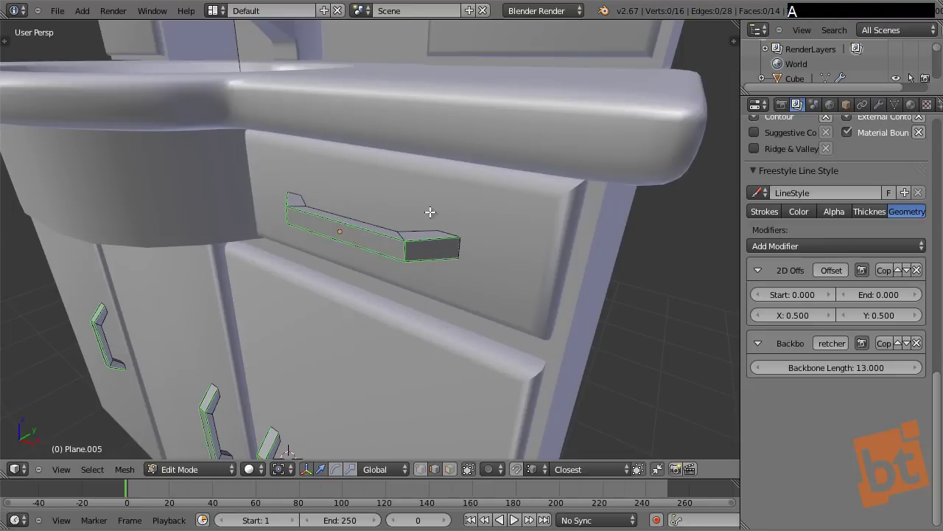
Render the scene to check the handle and drawer outlines, and close the render.
scroll(429, 212, down, 5)
key(Tab)
key(F12)
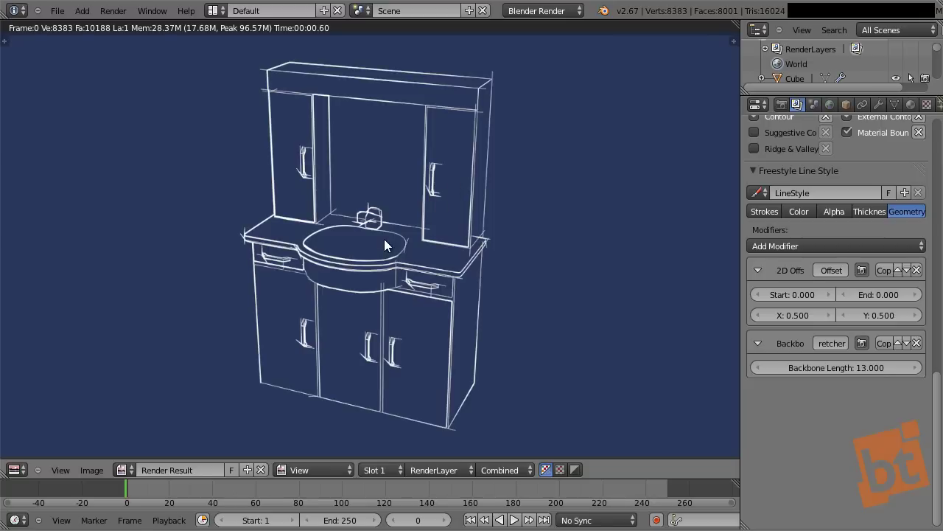
key(Escape)
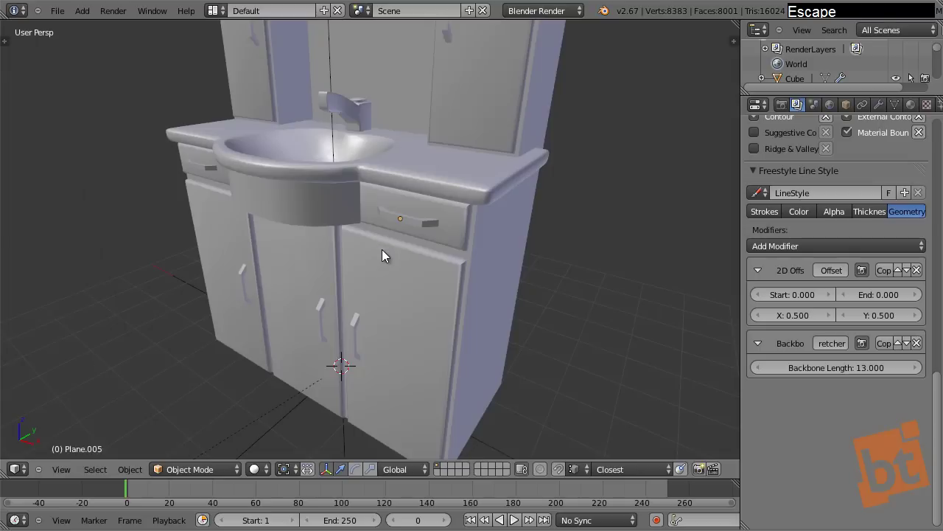
Mark the edge loop around the sink's drain hole as a Freestyle edge.
shift+middle_drag(382, 249, 330, 235)
key(Tab)
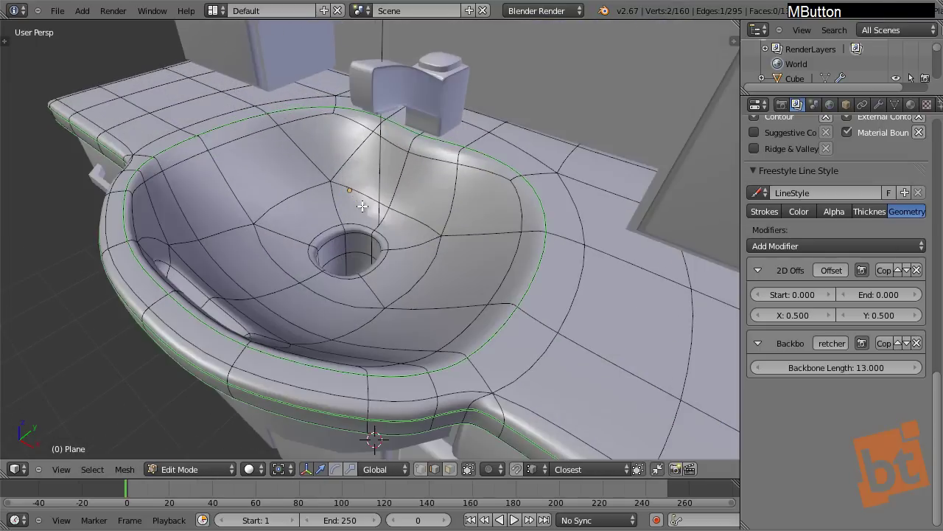
alt+right_click(331, 234)
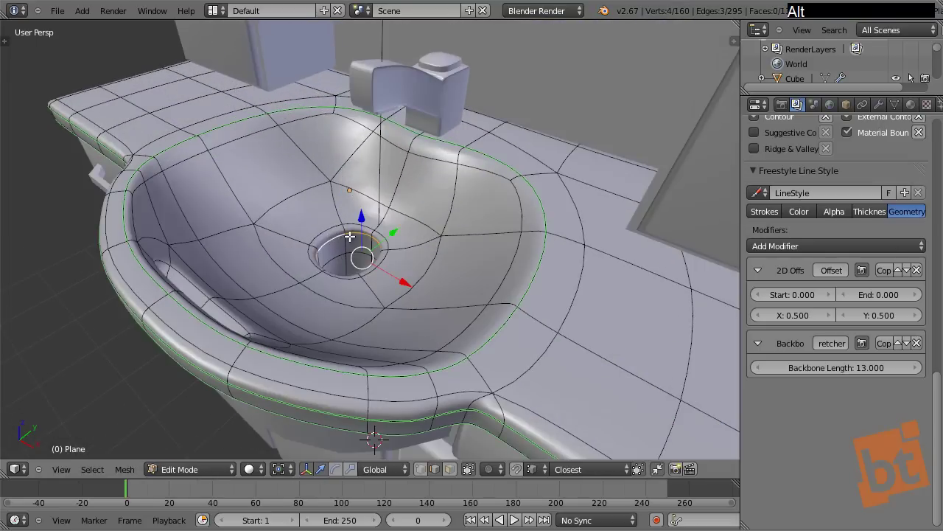
key(ctrl+e)
click(350, 236)
key(a)
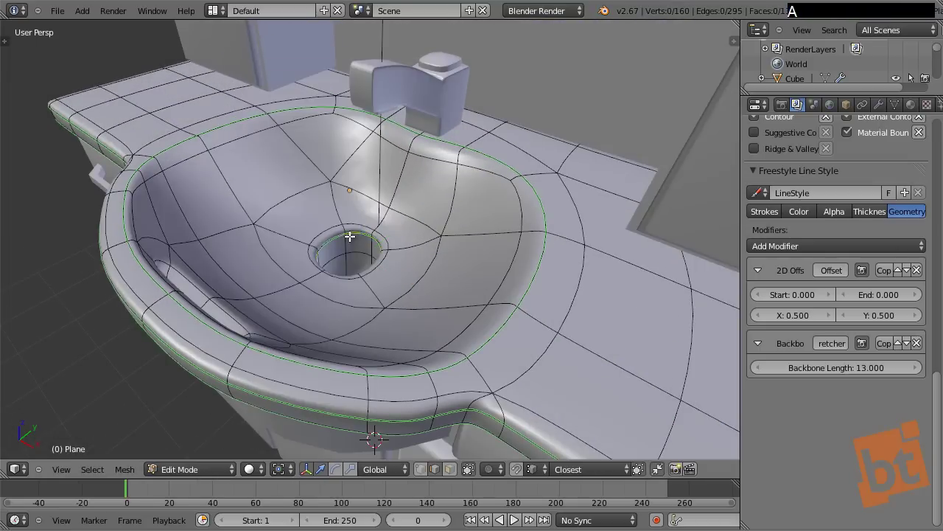
On the faucet, select the edge loop at the base of the top knob and the edges around its upper rim.
key(Tab)
right_click(457, 82)
key(Tab)
middle_drag(466, 90, 400, 246)
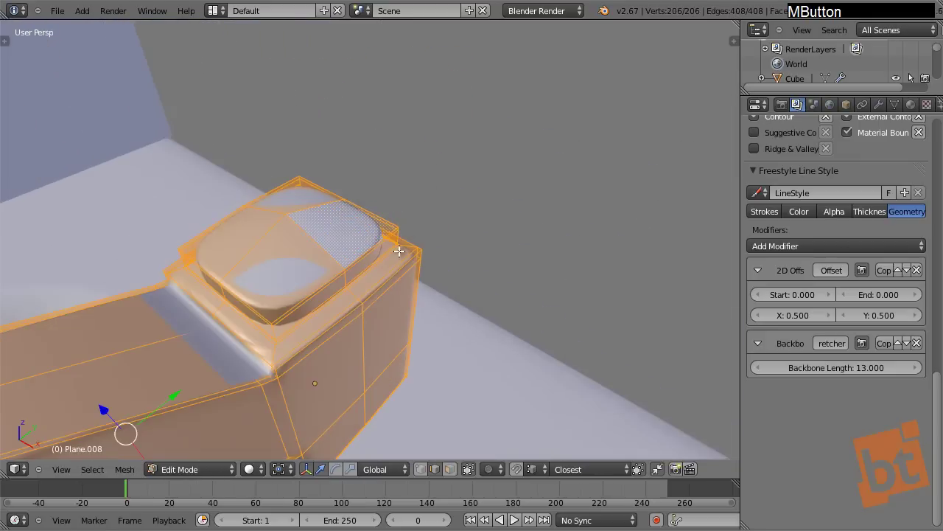
alt+right_click(334, 318)
shift+middle_drag(335, 318, 289, 262)
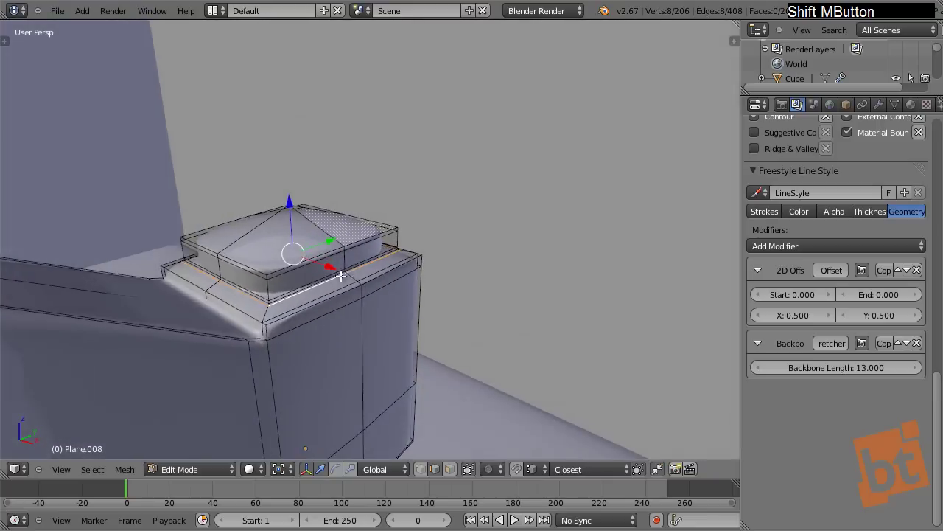
alt+shift+right_click(288, 261)
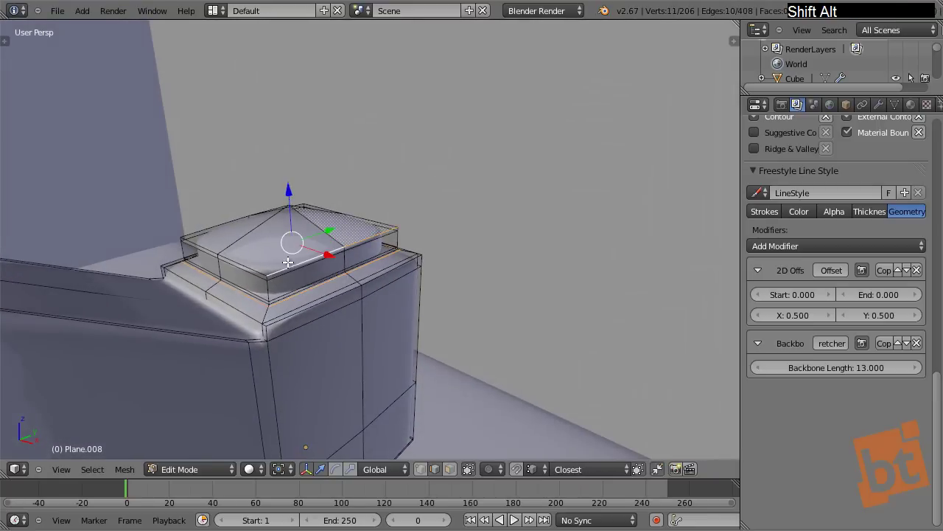
alt+shift+right_click(248, 267)
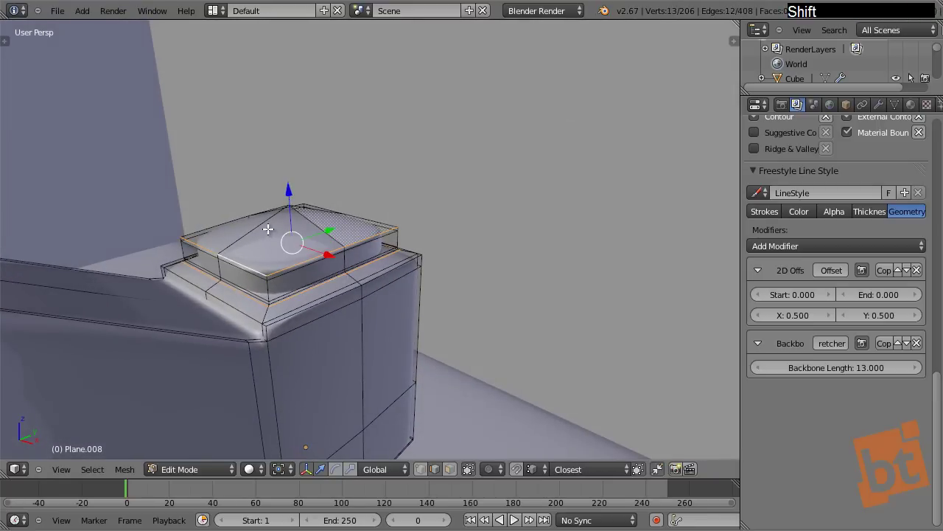
middle_drag(269, 233, 264, 285)
alt+shift+right_click(247, 286)
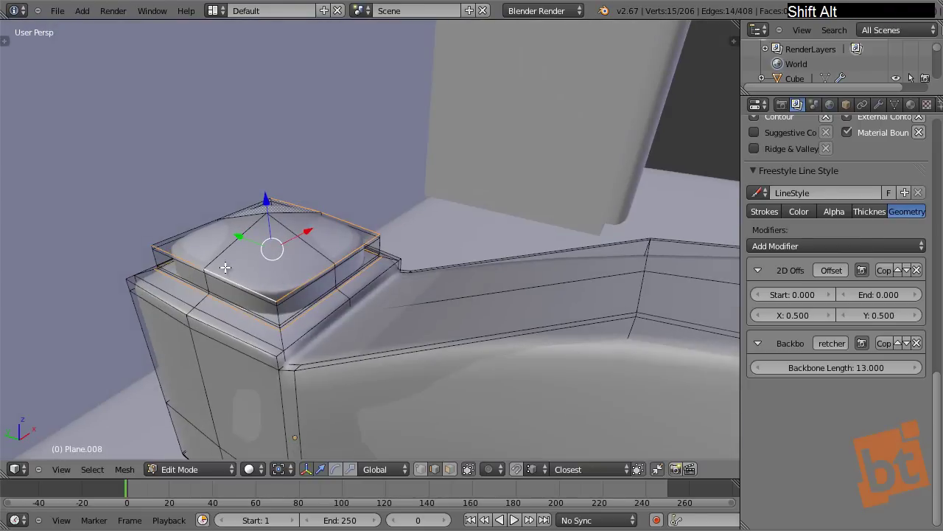
alt+shift+right_click(171, 235)
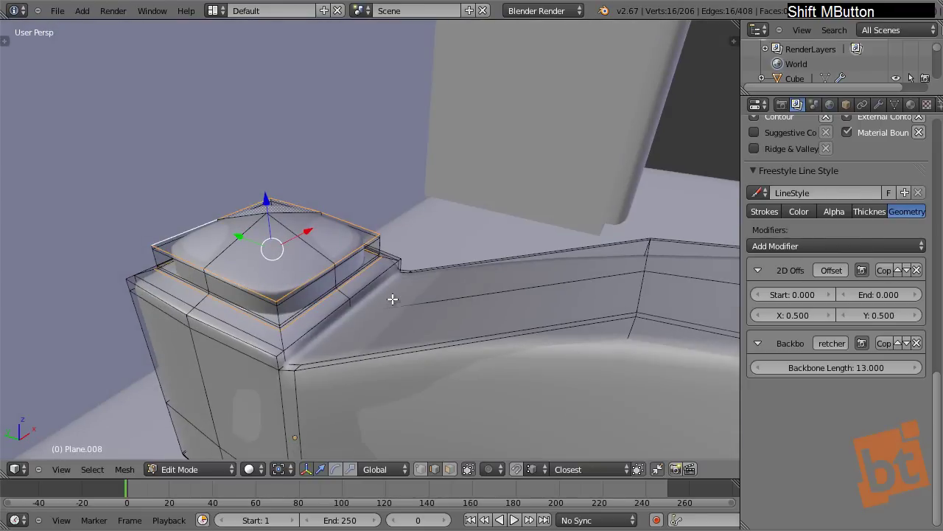
Add the vertical edge loop where the faucet's spout meets its body, and mark the selected faucet edges as Freestyle edges.
mouse_move(391, 297)
middle_down()
mouse_move(404, 287)
mouse_move(381, 311)
middle_up()
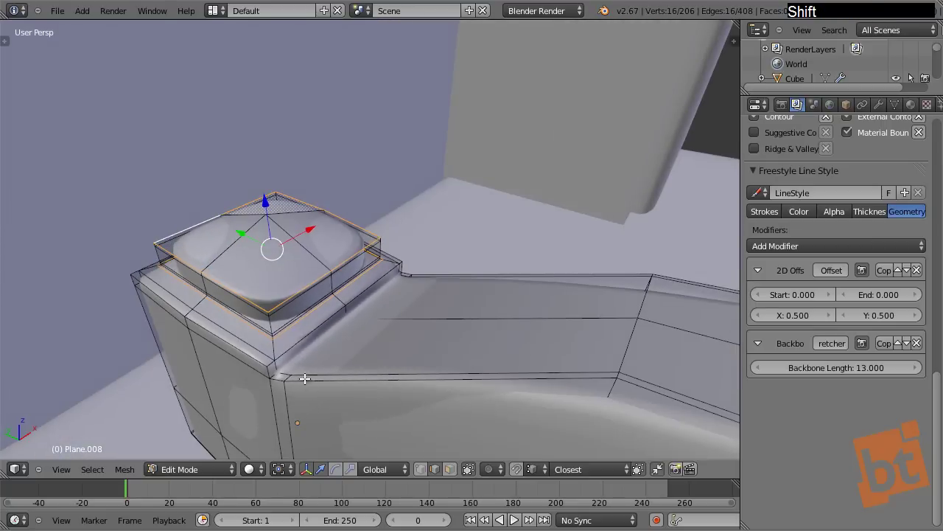
scroll(303, 372, down, 3)
scroll(303, 372, down, 2)
scroll(246, 376, up, 6)
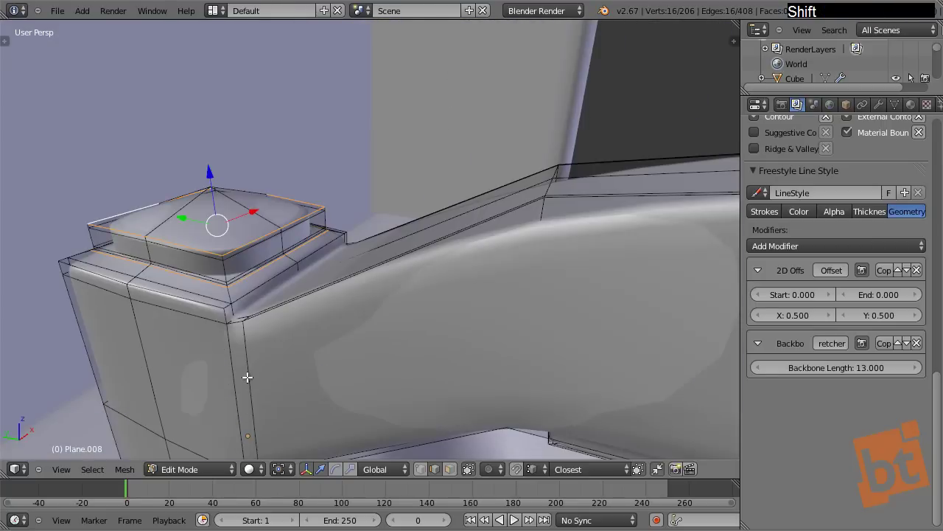
alt+shift+right_click(252, 369)
scroll(252, 369, down, 5)
key(z)
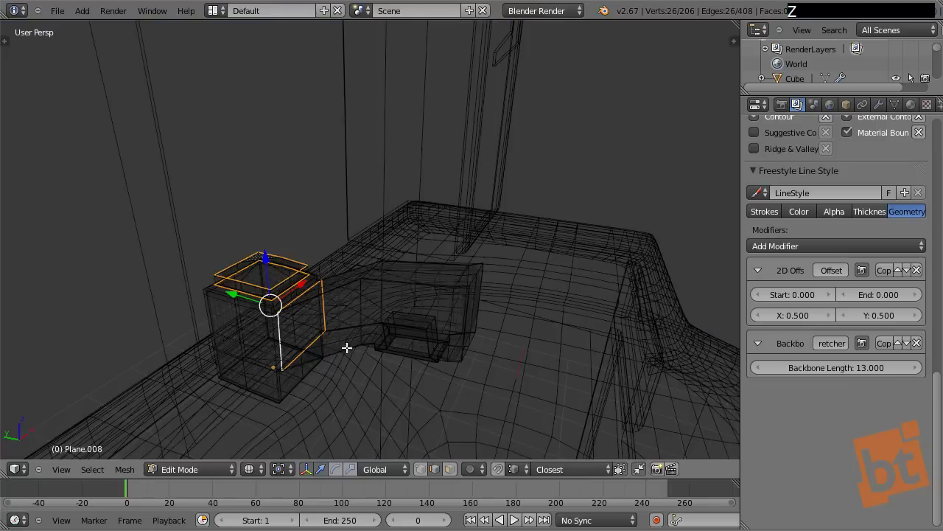
middle_drag(377, 352, 201, 339)
key(z)
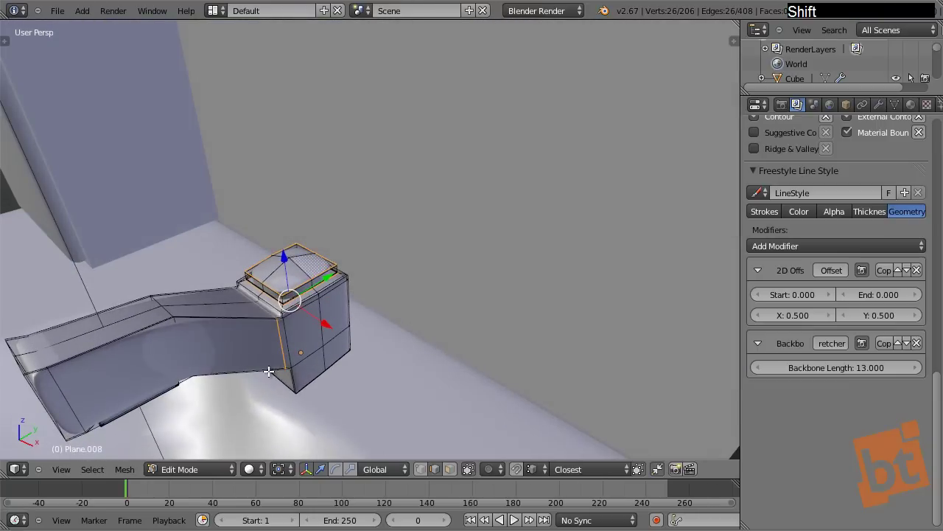
middle_drag(269, 370, 305, 336)
middle_drag(191, 327, 197, 337)
key(ctrl+e)
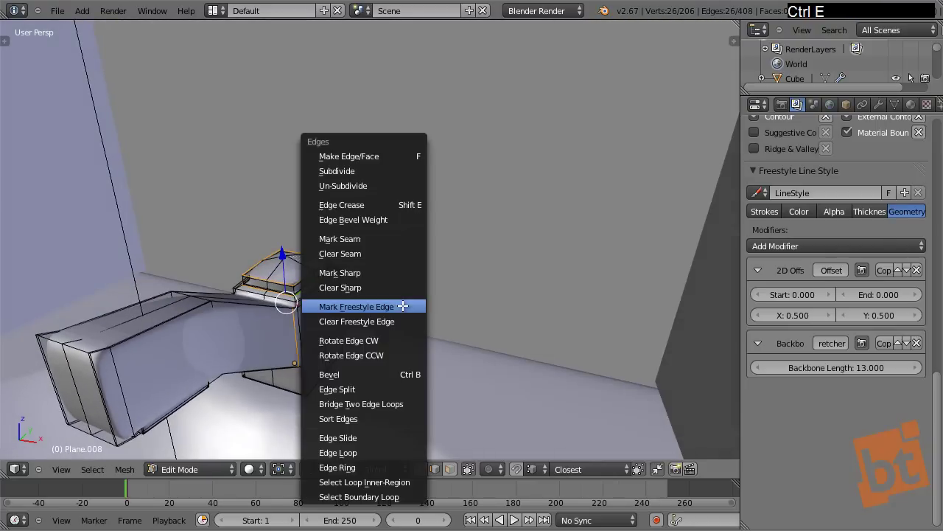
click(403, 305)
key(Tab)
key(a)
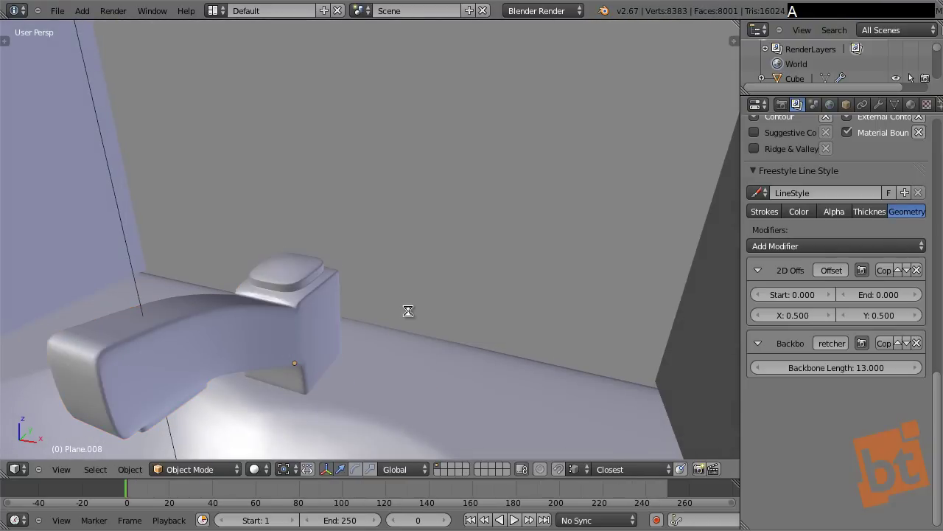
Render the scene to check the faucet and sink outlines, and close the render.
key(F12)
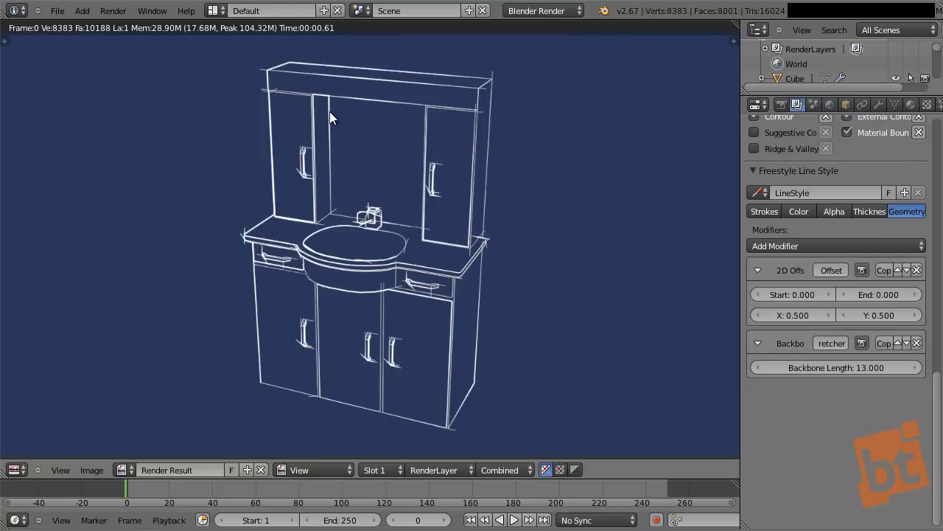
key(F9)
scroll(807, 198, up, 1)
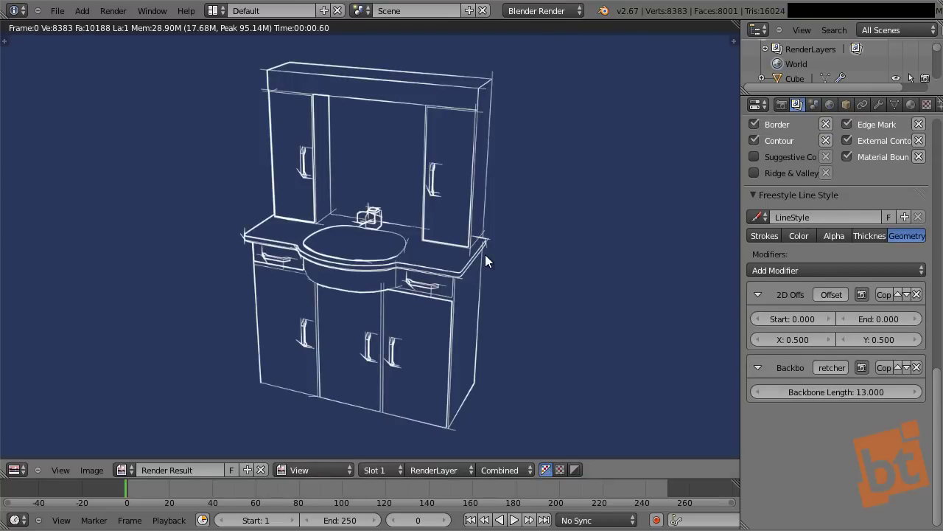
key(Escape)
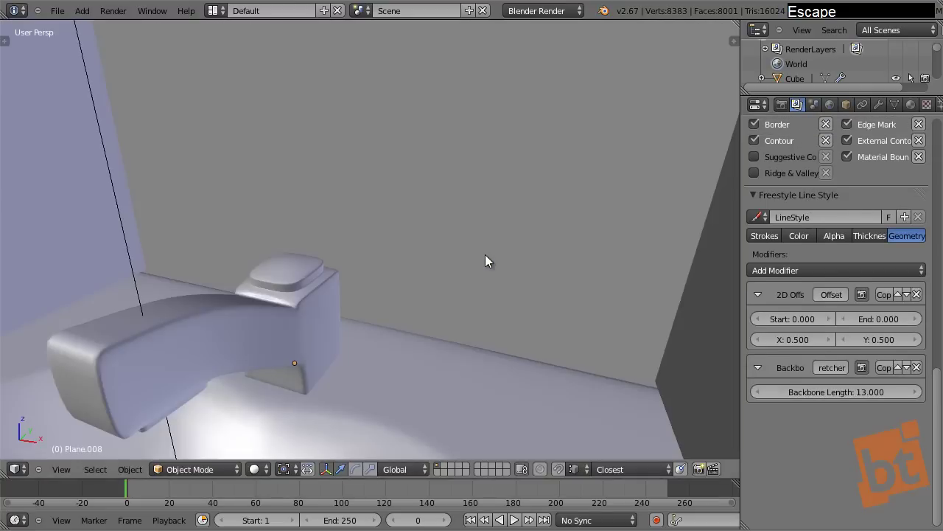
On the cabinet mesh, select the vertical edges along the outer rear corner from the top down to the lower cabinet.
key(Home)
middle_drag(613, 331, 442, 326)
right_click(437, 266)
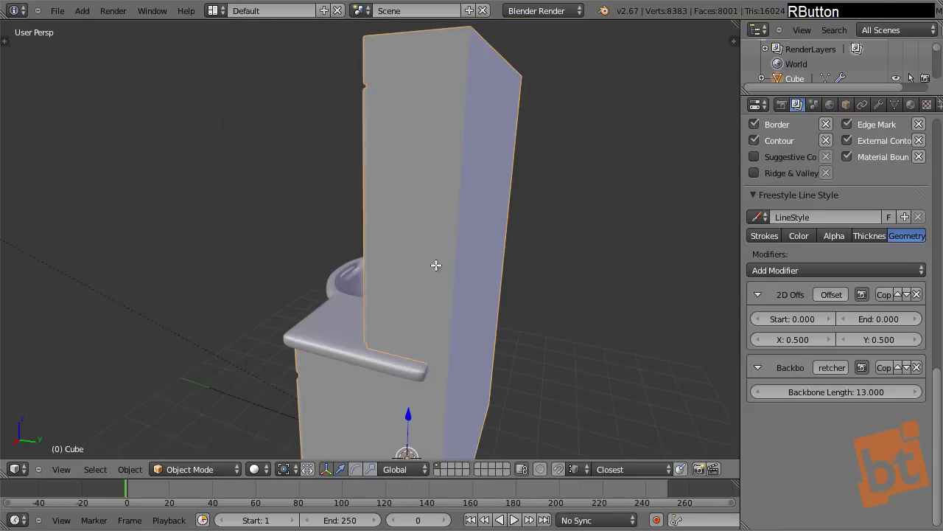
key(Tab)
shift+middle_drag(600, 288, 347, 122)
shift+right_click(371, 86)
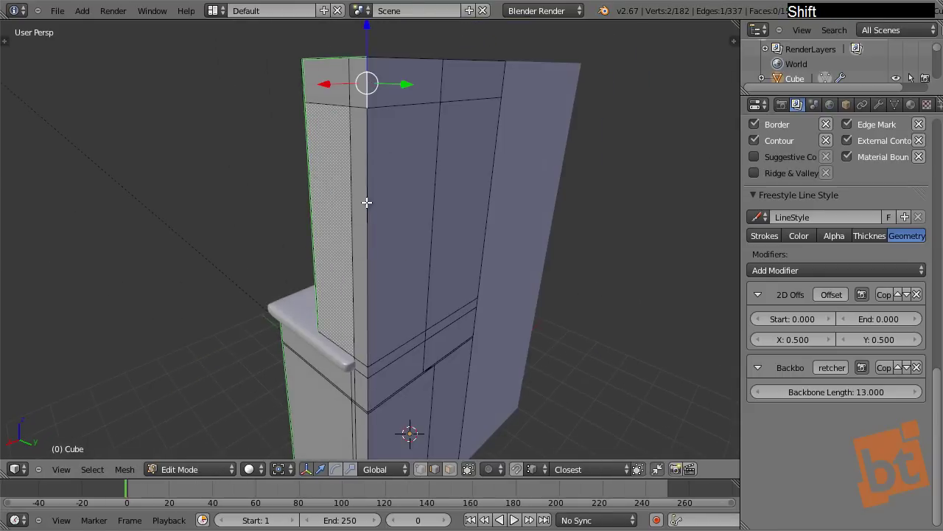
shift+right_click(368, 201)
middle_drag(388, 322, 375, 215)
shift+right_click(375, 215)
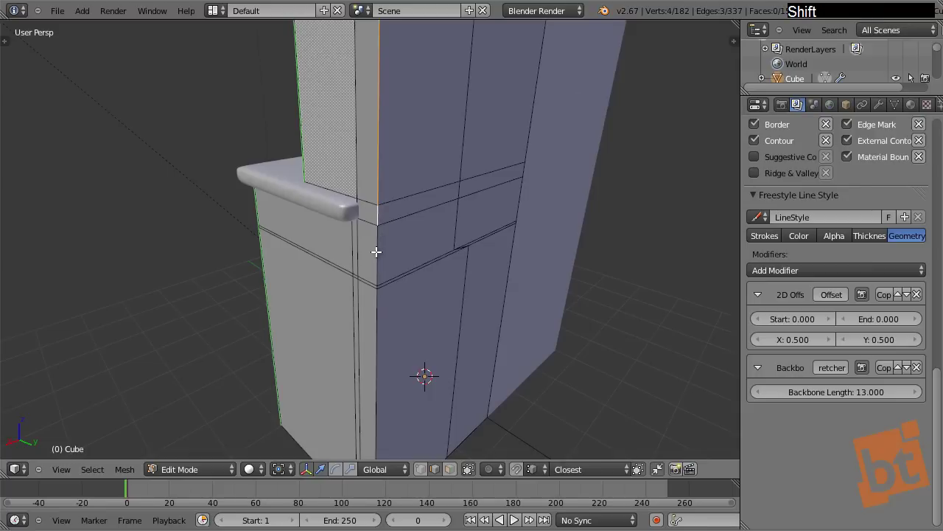
shift+right_click(376, 251)
middle_drag(403, 293, 381, 246)
scroll(383, 214, up, 5)
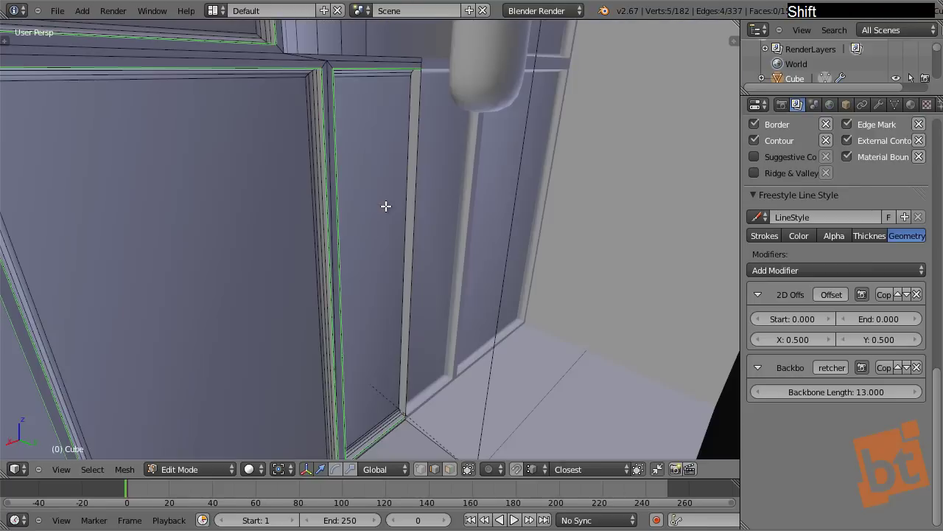
scroll(385, 205, up, 2)
shift+right_click(393, 213)
middle_drag(391, 231, 418, 206)
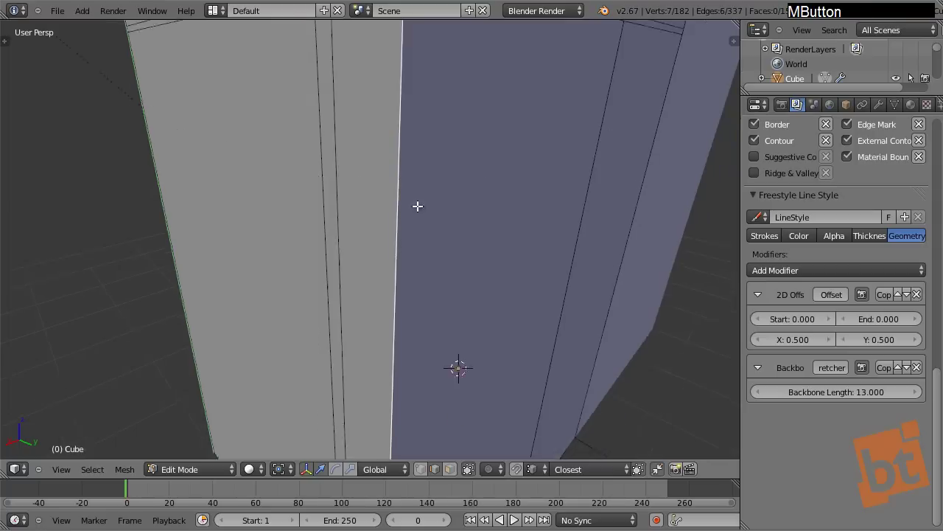
Add the cabinet's bottom edges along its side and back to the edge selection.
scroll(420, 206, down, 6)
shift+right_click(439, 329)
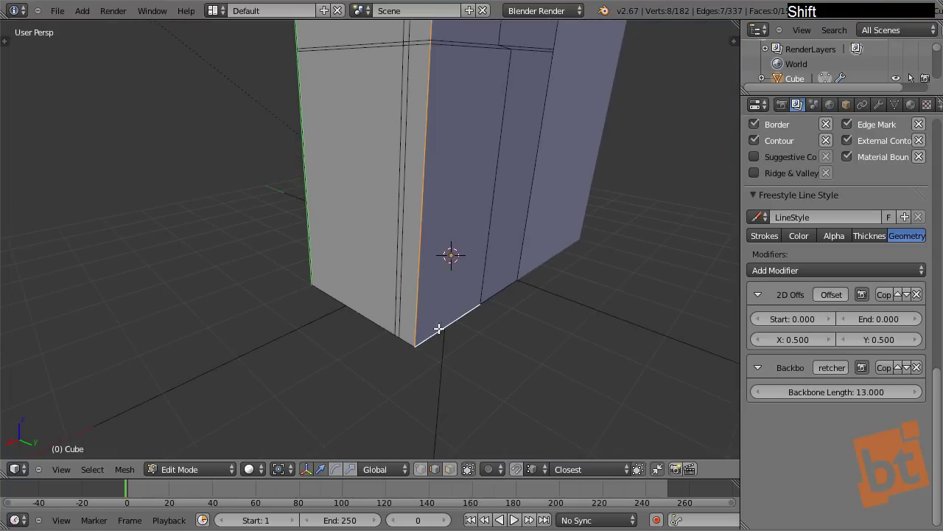
shift+right_click(403, 340)
shift+right_click(396, 333)
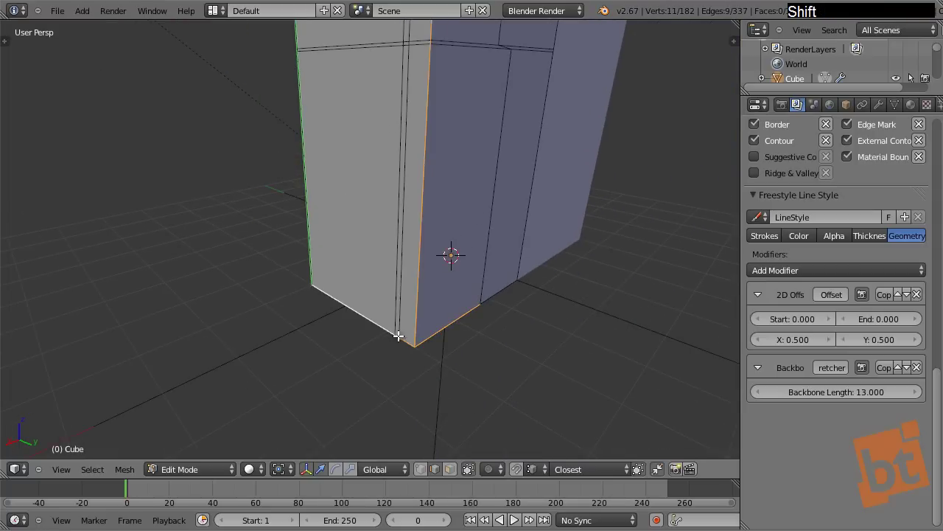
shift+right_click(396, 336)
shift+right_click(497, 295)
Add the cabinet's top rear edges to the selection and mark all the selected edges as Freestyle edges.
middle_drag(512, 243, 396, 250)
shift+right_click(396, 192)
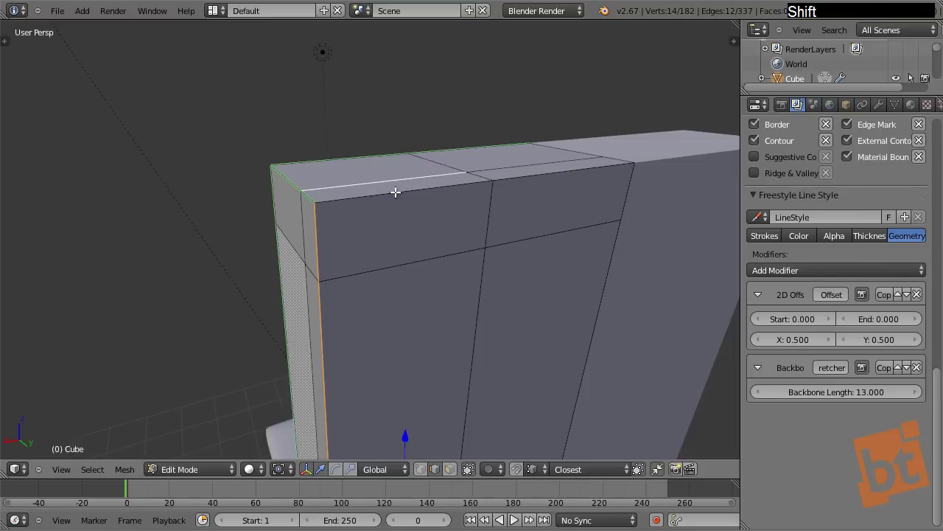
shift+right_click(558, 173)
key(ctrl+e)
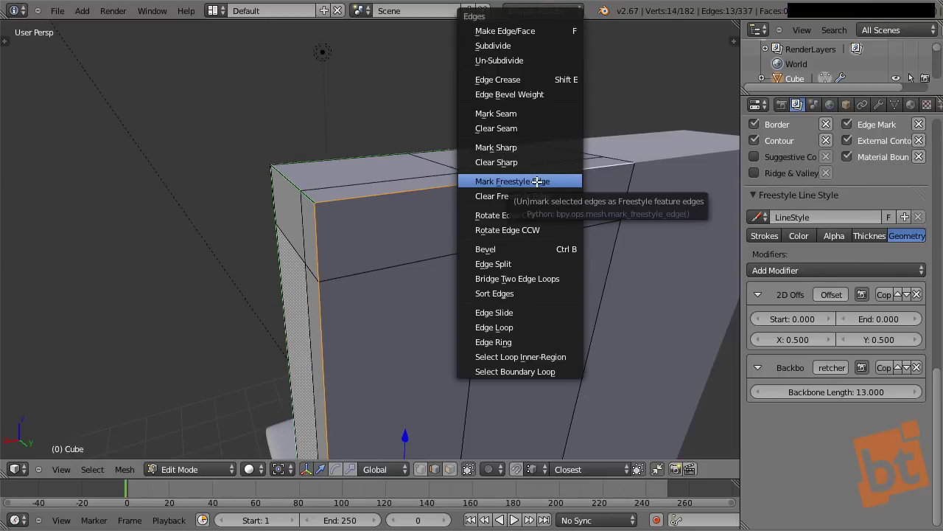
click(538, 181)
middle_drag(438, 255, 448, 224)
key(a)
Mark the bottom front edges of the upper side cabinet, just above the countertop, as Freestyle edges.
scroll(447, 224, up, 4)
right_click(426, 230)
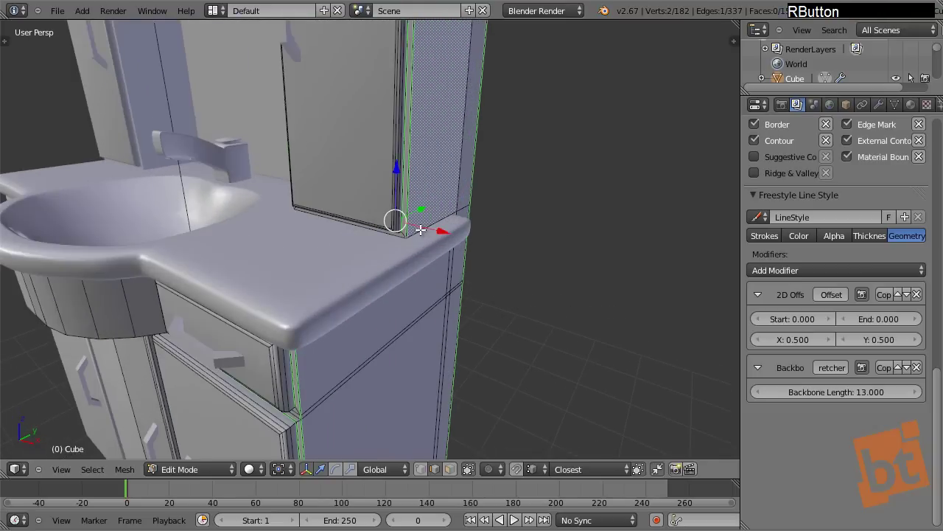
shift+right_click(393, 235)
middle_drag(320, 243, 497, 243)
shift+right_click(351, 251)
key(ctrl+e)
click(481, 260)
key(a)
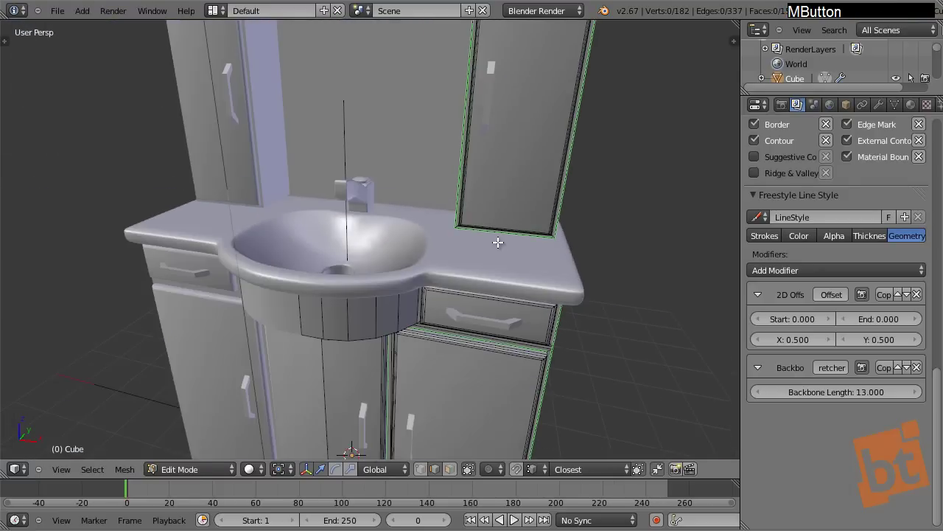
Leave mesh editing and render the scene to check the newly marked cabinet edges.
key(Tab)
key(a)
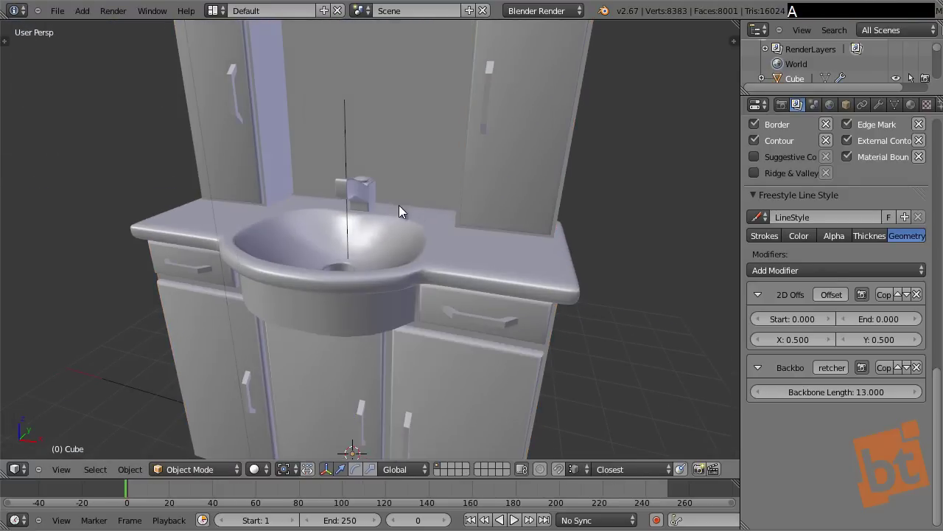
scroll(426, 217, down, 3)
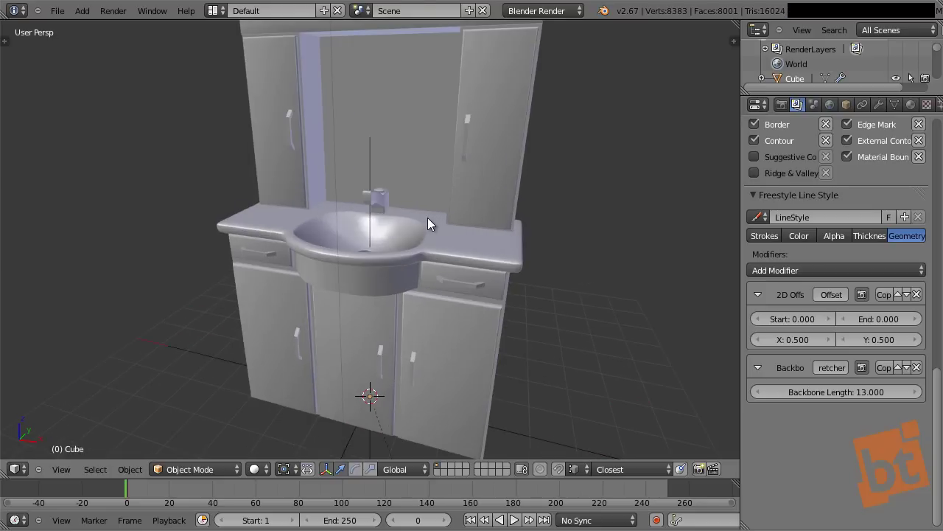
middle_drag(427, 218, 445, 232)
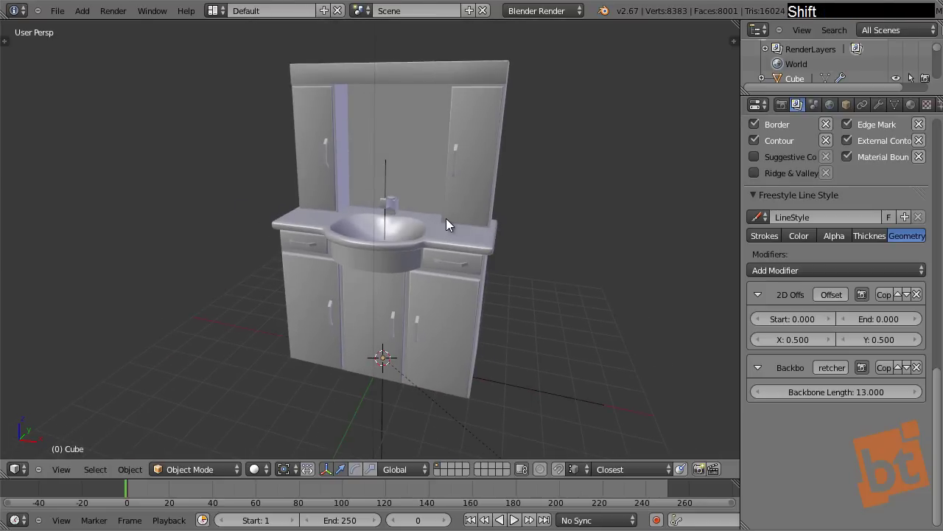
key(F12)
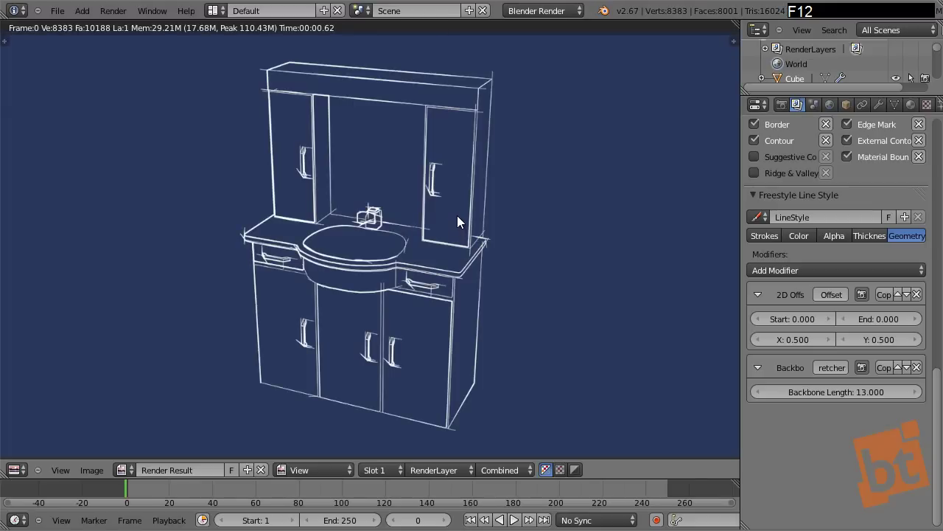
Rename the existing Freestyle line set as Main LineArt.
middle_drag(826, 59, 760, 220)
click(849, 286)
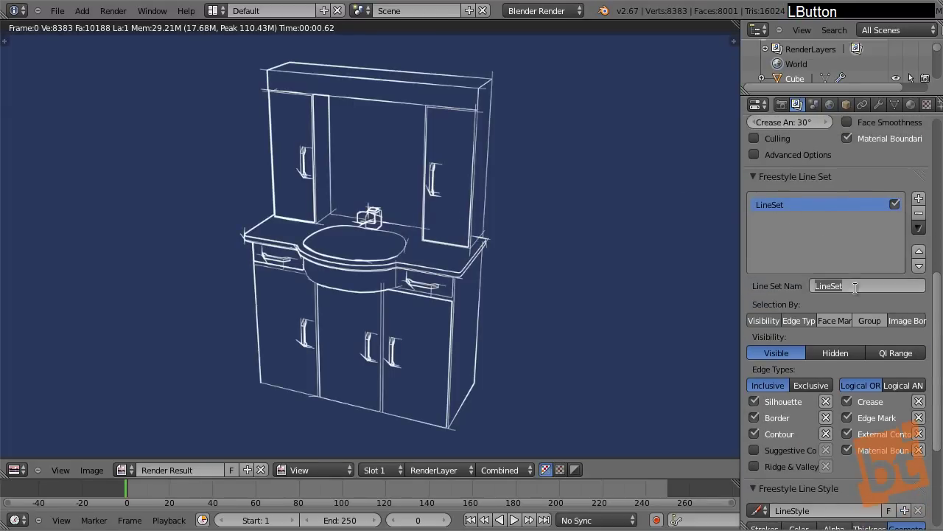
text(Main)
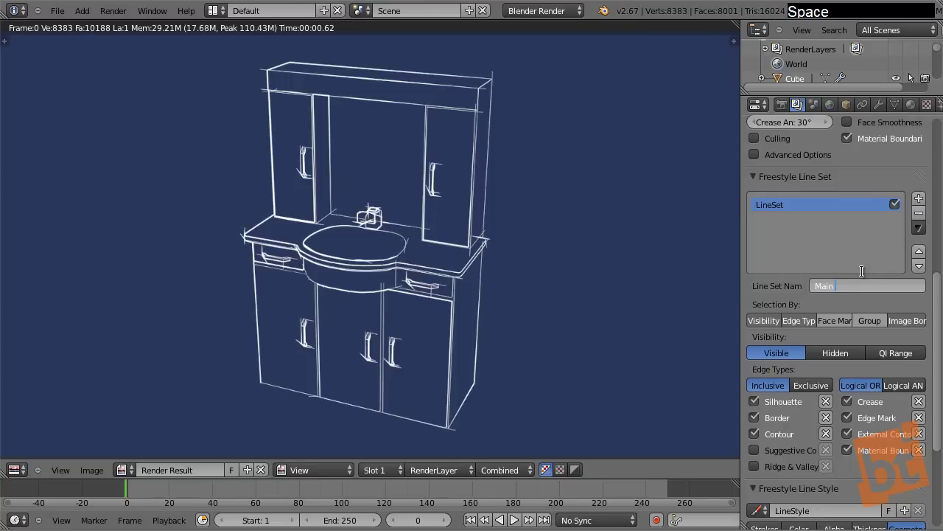
text( LineArt)
key(Return)
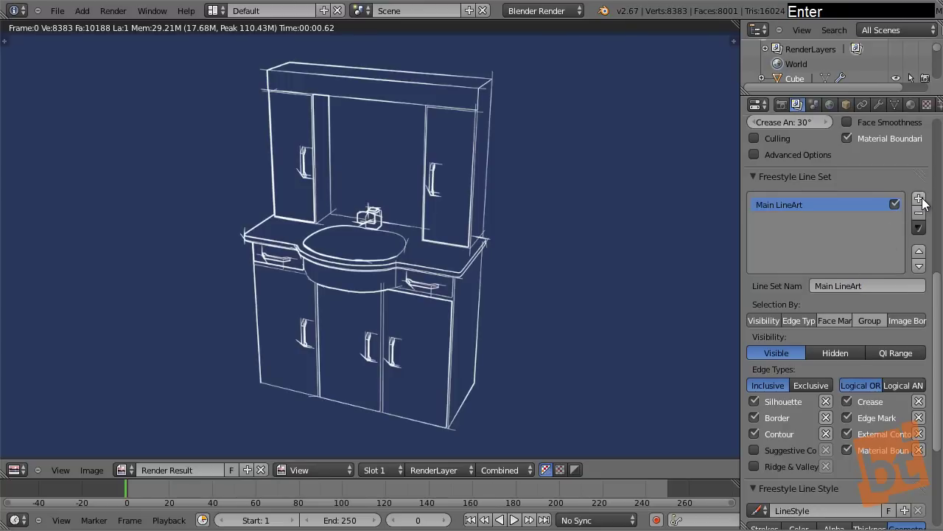
Add a second Freestyle line set and name it Back Lines.
click(919, 199)
click(870, 285)
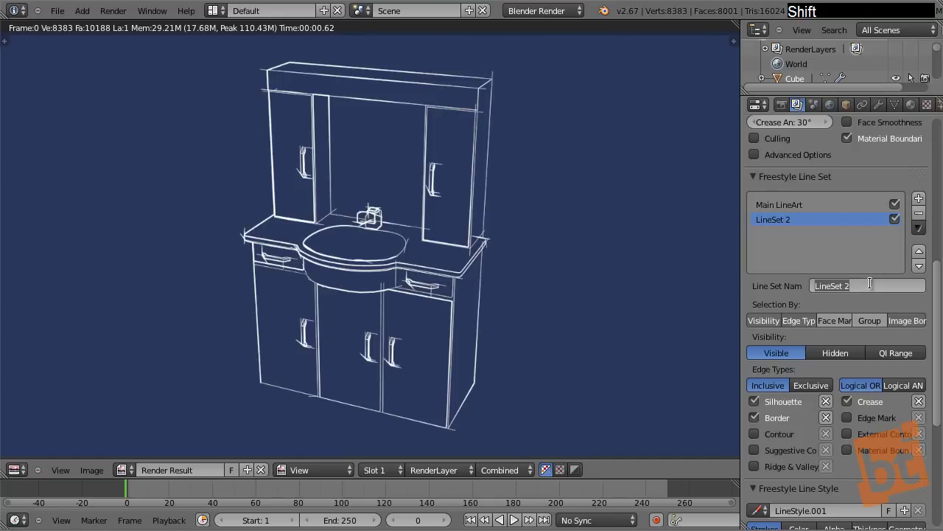
text(Back )
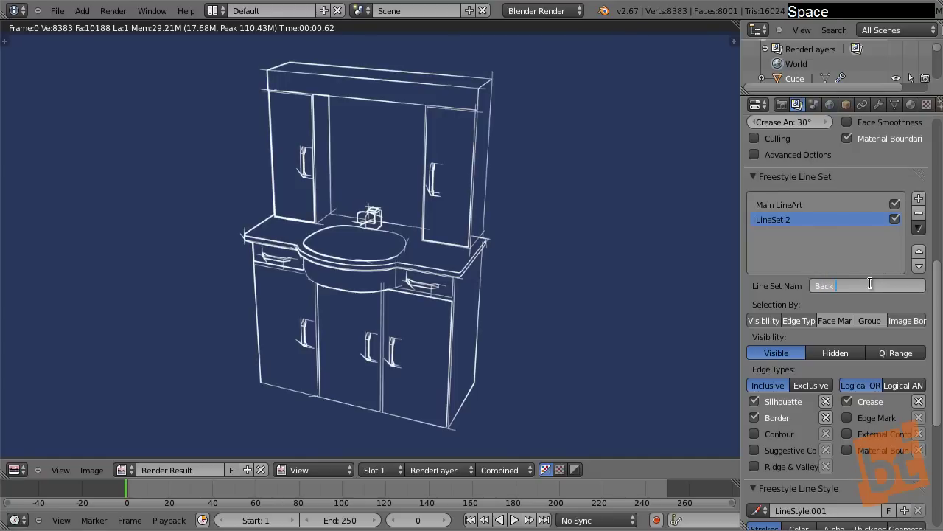
text(Lines)
key(Return)
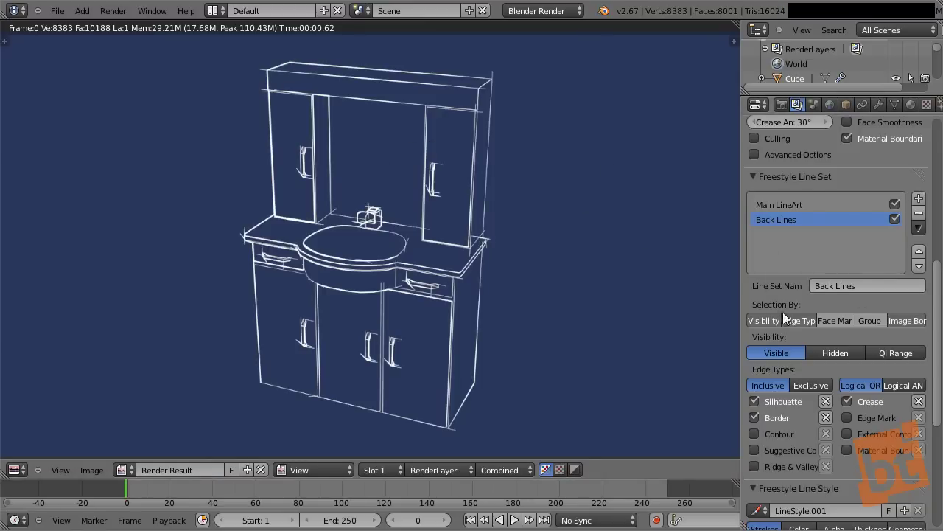
Test-render the Main LineArt line set with Edge Mark turned off, then restore Edge Mark and render again.
middle_drag(803, 346, 800, 297)
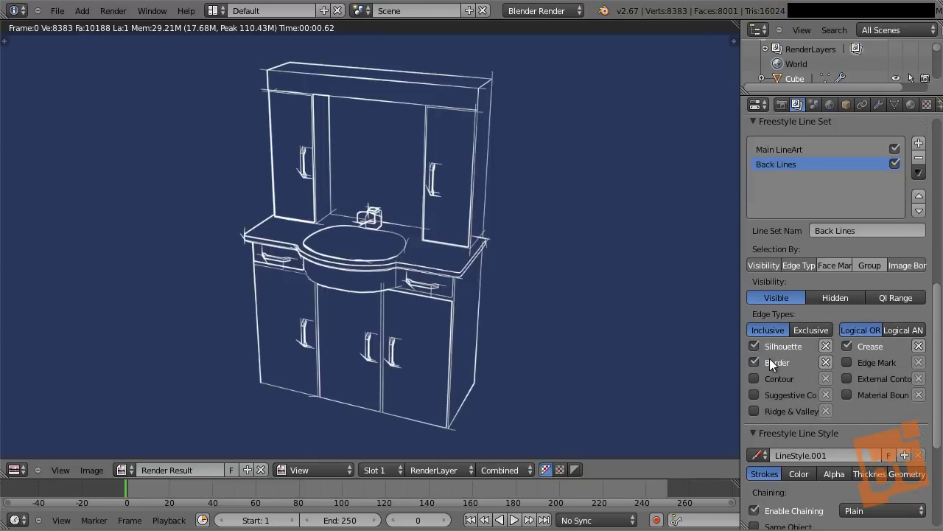
click(783, 151)
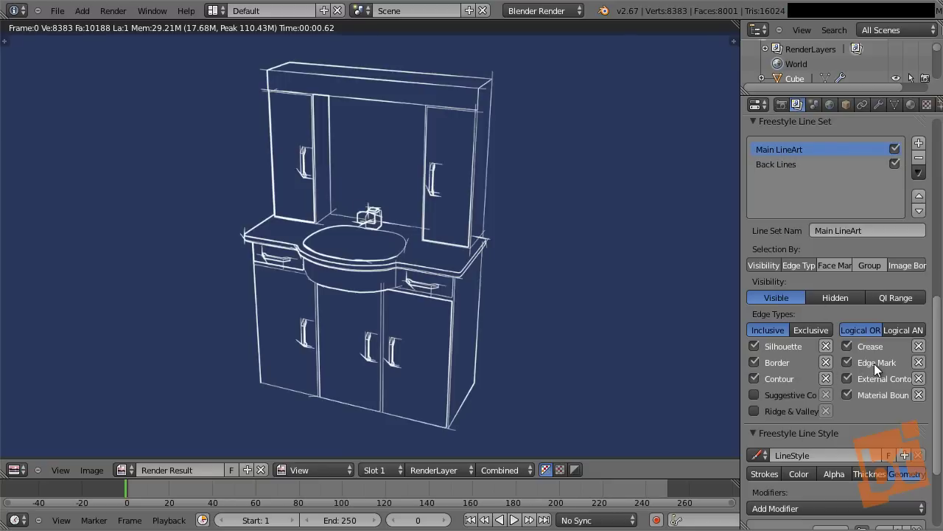
click(848, 362)
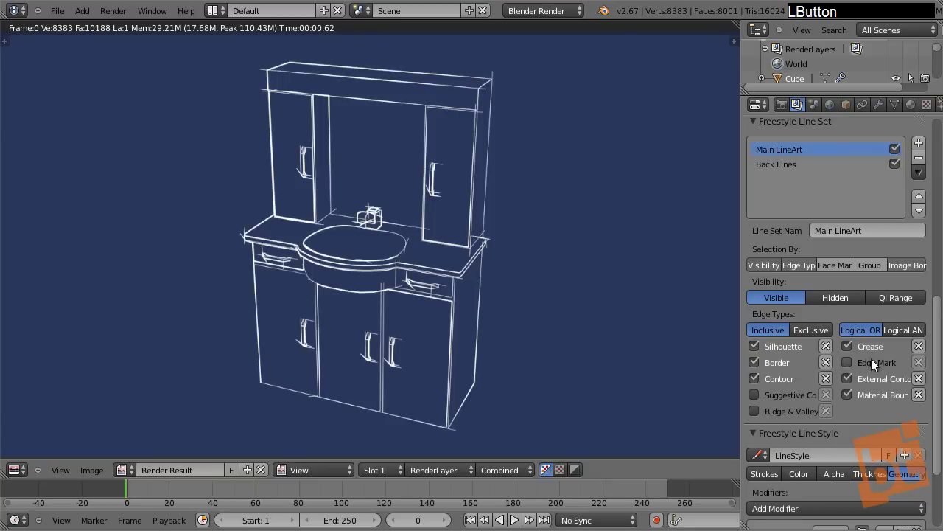
key(F12)
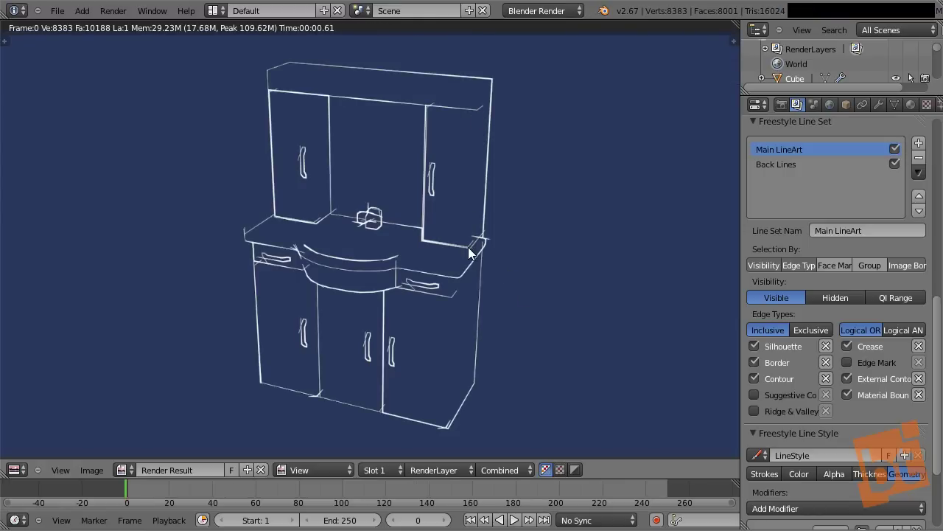
click(846, 363)
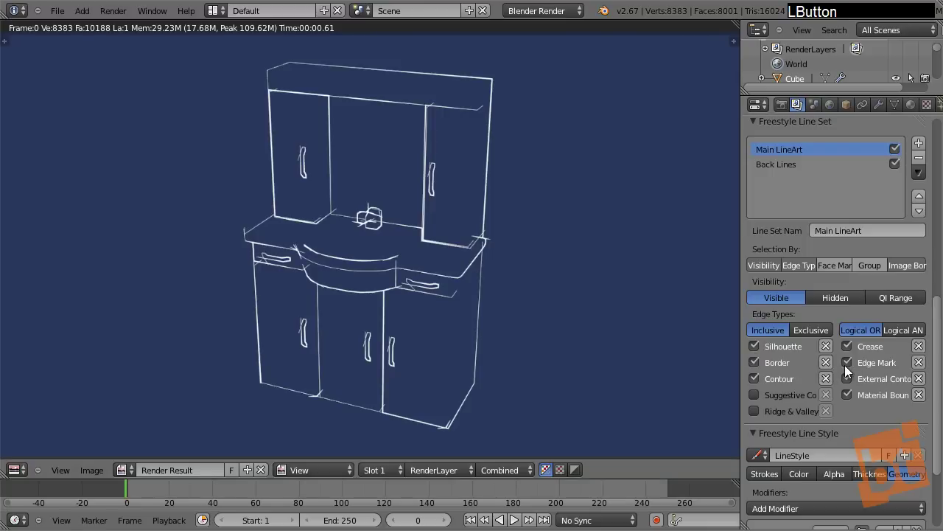
key(F12)
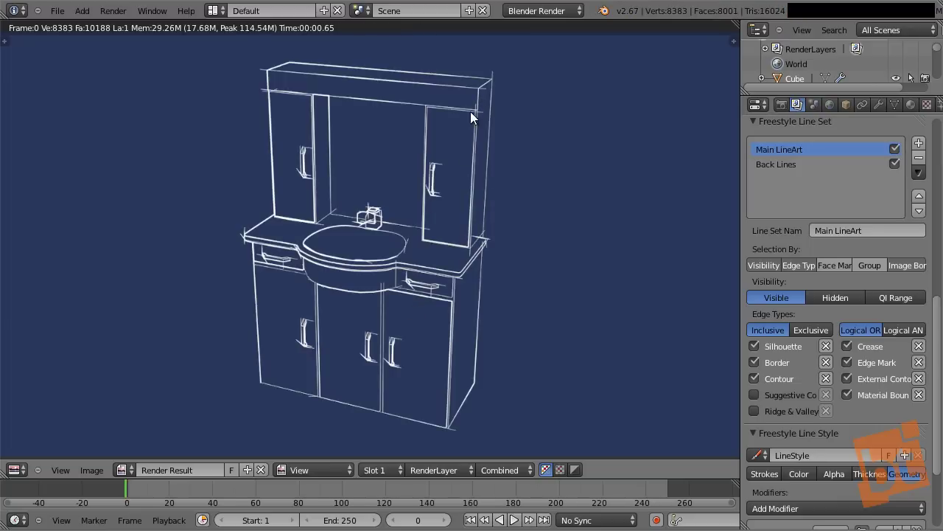
Enable the Edge Mark, Contour and External Contour edge types for the Back Lines line set.
click(793, 167)
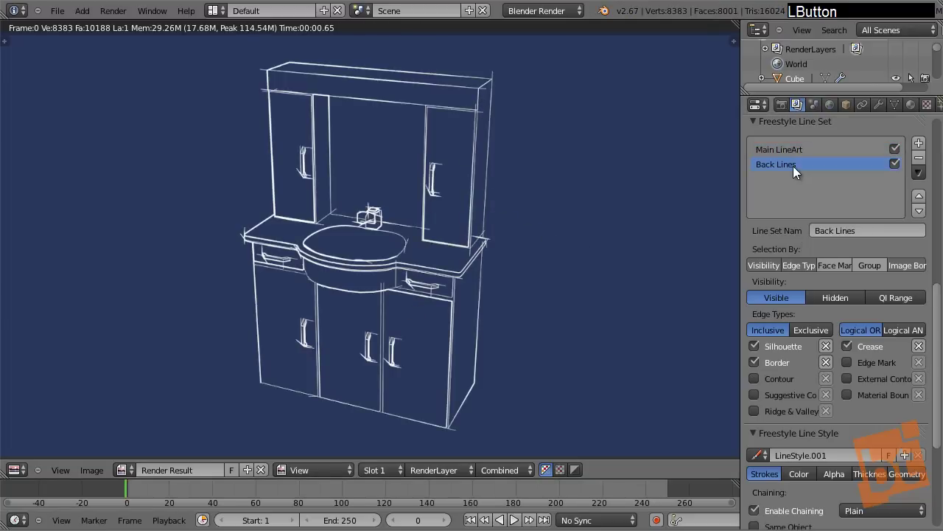
click(847, 363)
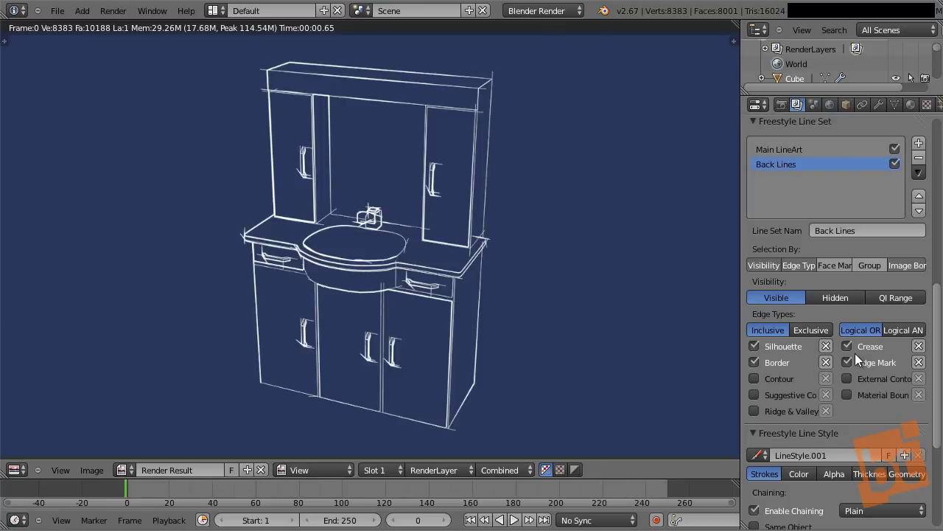
click(755, 378)
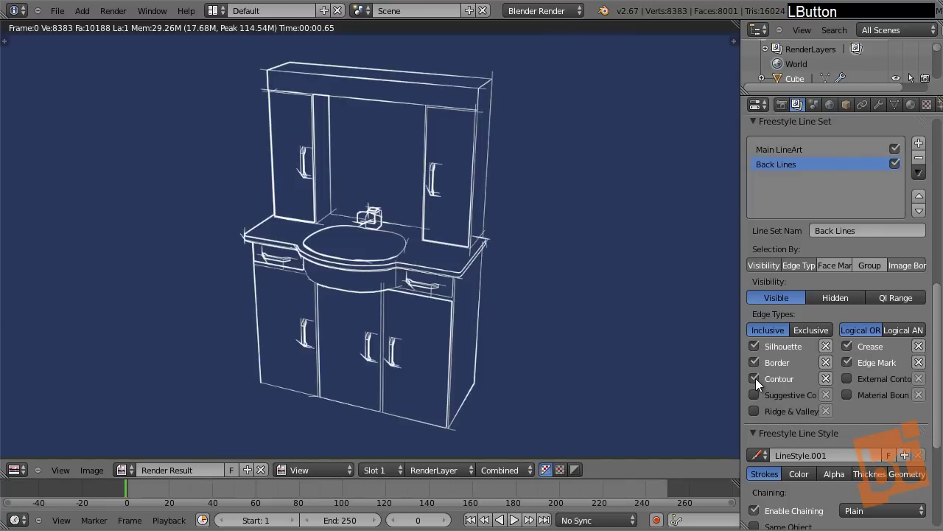
click(847, 378)
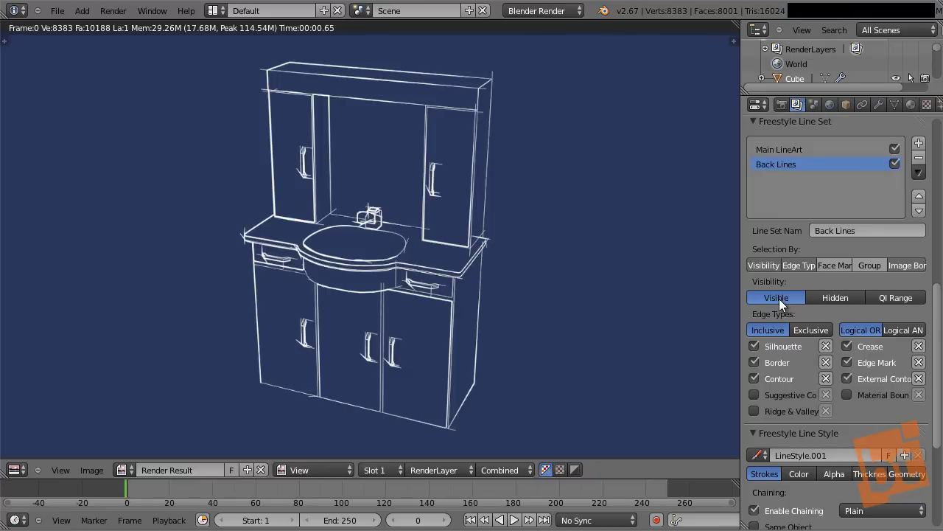
Set the Back Lines visibility to Hidden and render the scene.
click(839, 298)
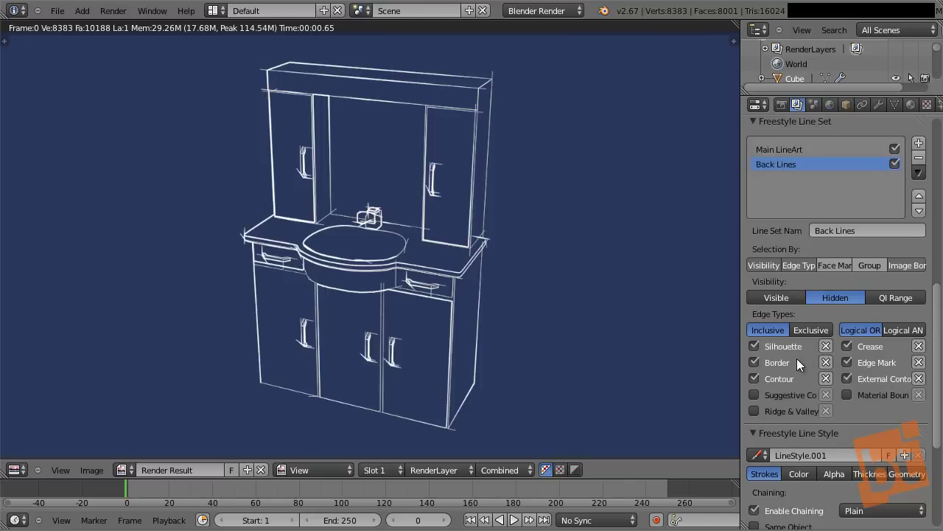
right_click(820, 409)
middle_click(820, 409)
scroll(818, 409, down, 3)
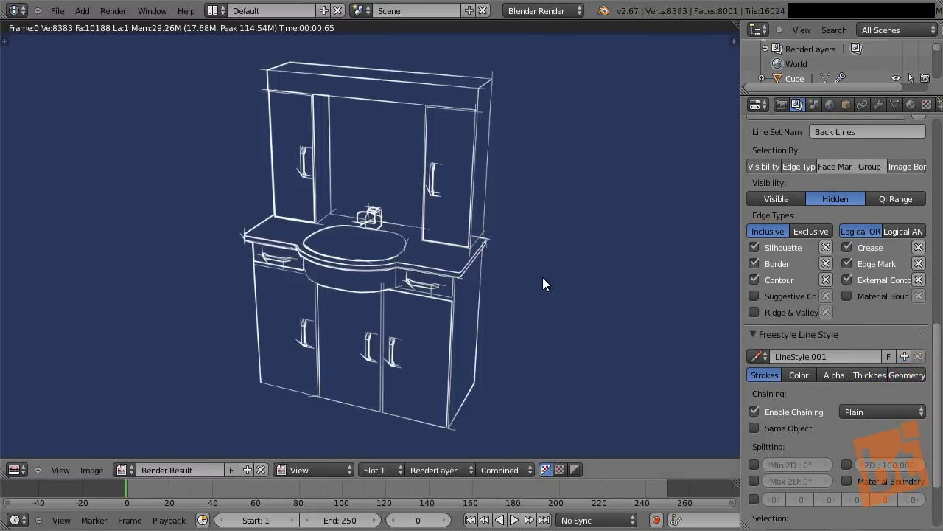
key(F12)
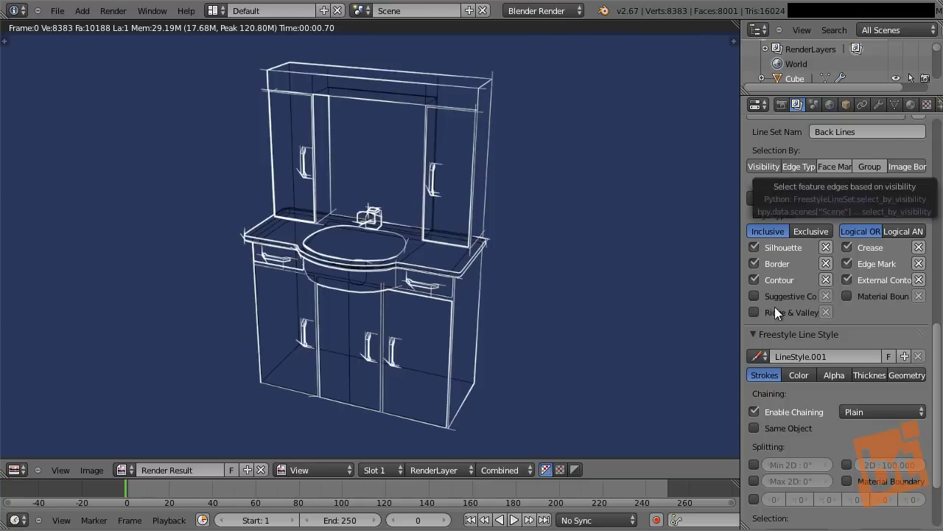
Set the base color of the Back Lines line style to white.
middle_drag(803, 382, 802, 324)
click(803, 321)
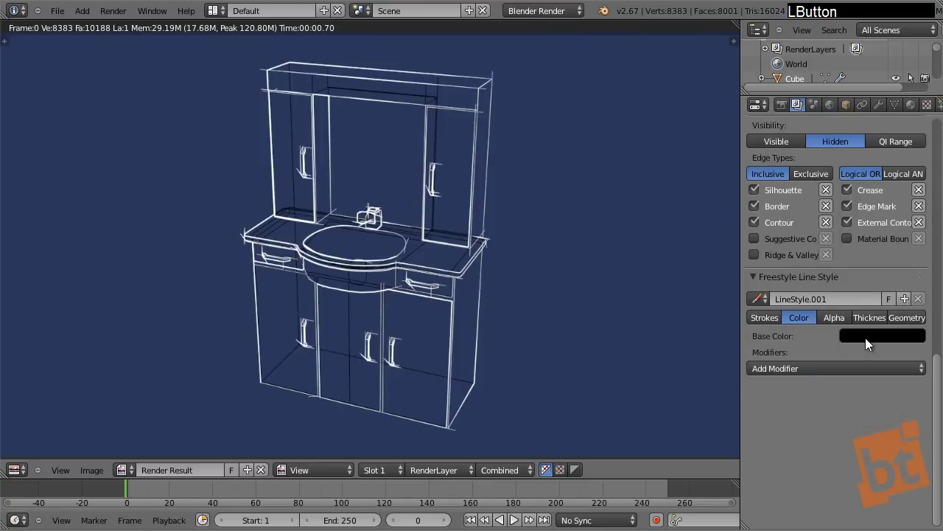
click(866, 336)
drag(920, 179, 916, 139)
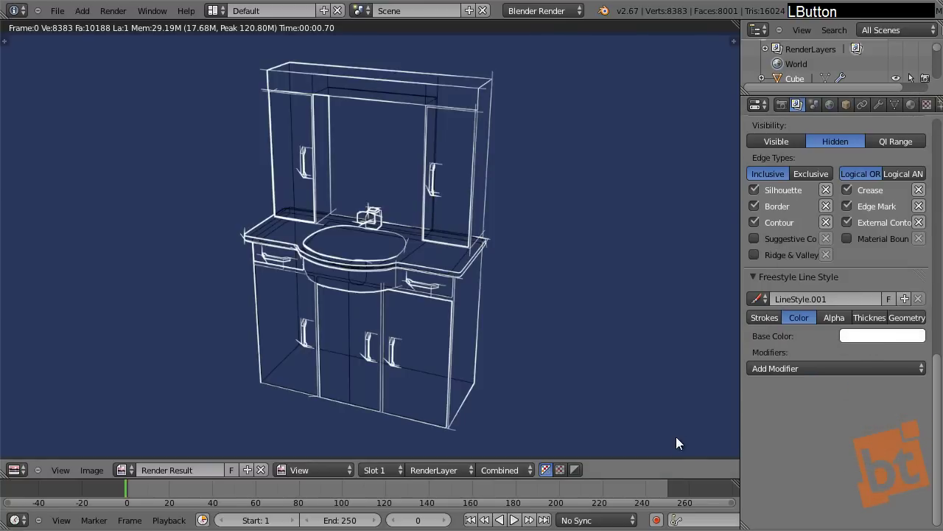
Enable the dashed line option in the Back Lines stroke settings and widen the properties area.
click(770, 321)
middle_drag(793, 423, 799, 356)
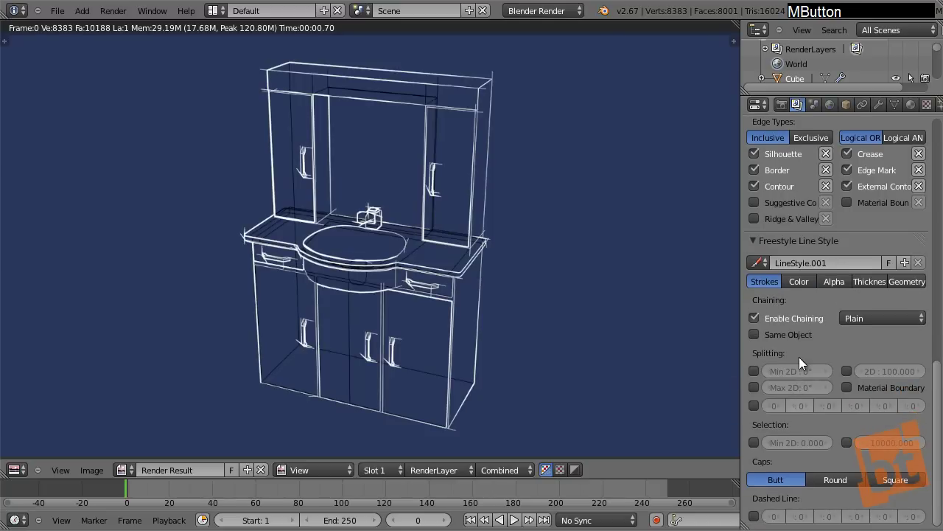
click(754, 516)
middle_click(754, 516)
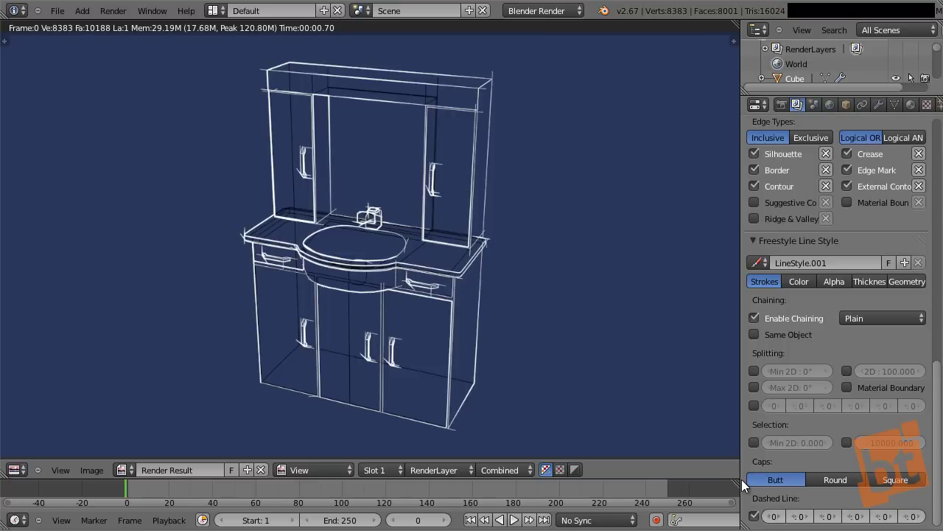
drag(742, 479, 618, 479)
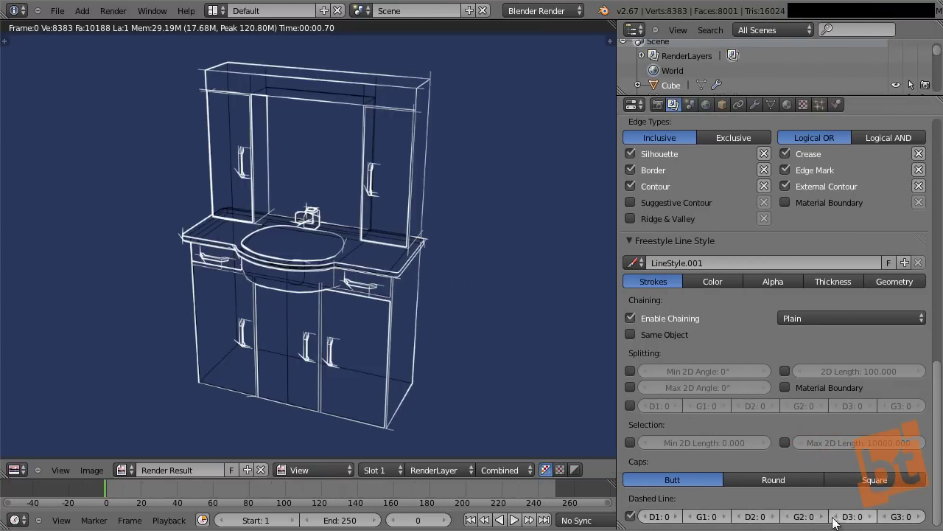
Set the dashed line's first dash (D1) to 3 and first gap (G1) to 3, and render.
click(679, 516)
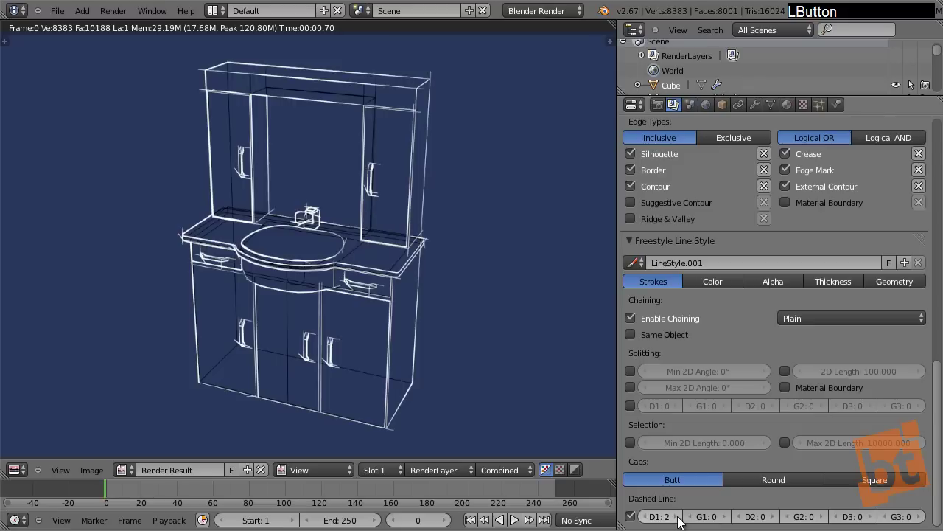
click(678, 517)
click(678, 517)
click(646, 517)
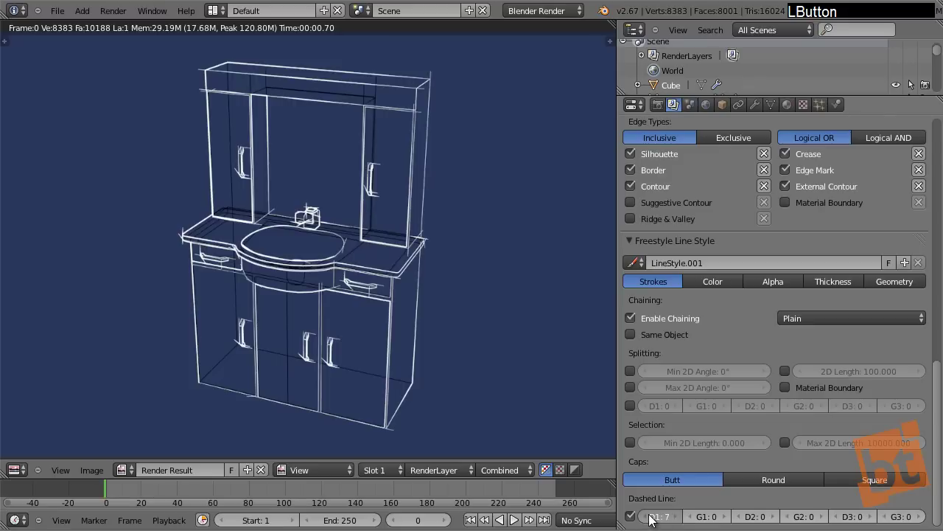
click(646, 516)
click(646, 517)
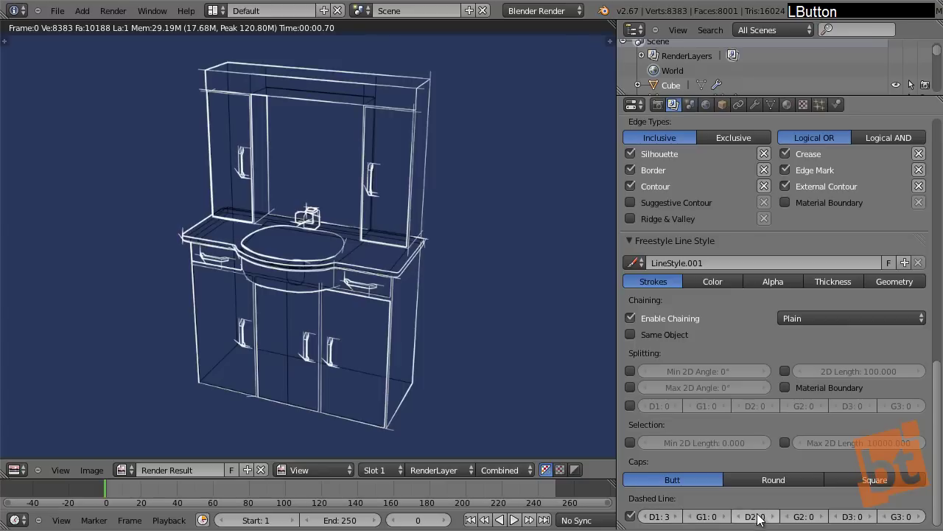
click(705, 517)
text(4)
key(Return)
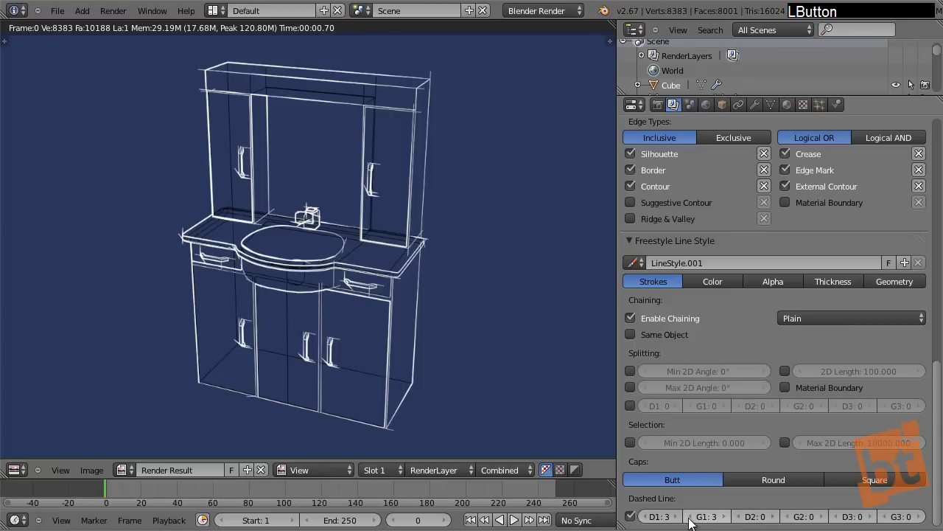
click(690, 516)
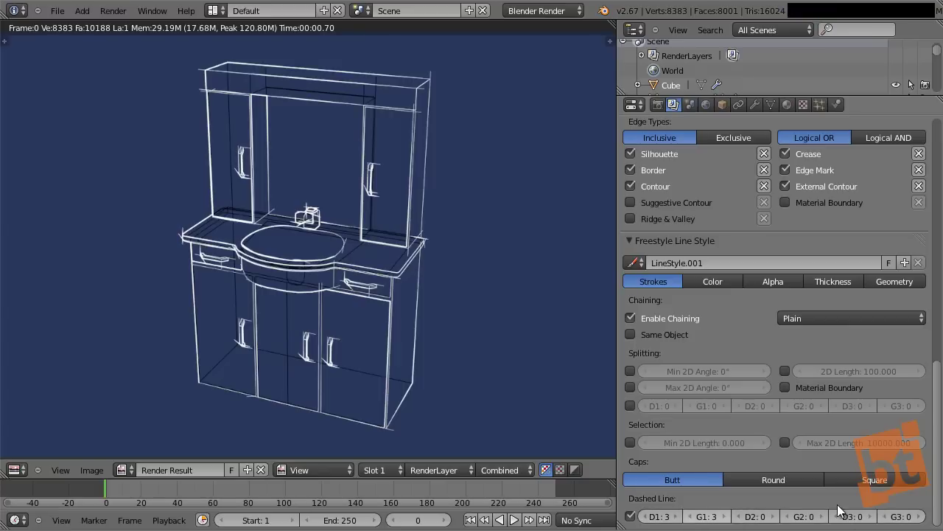
key(F12)
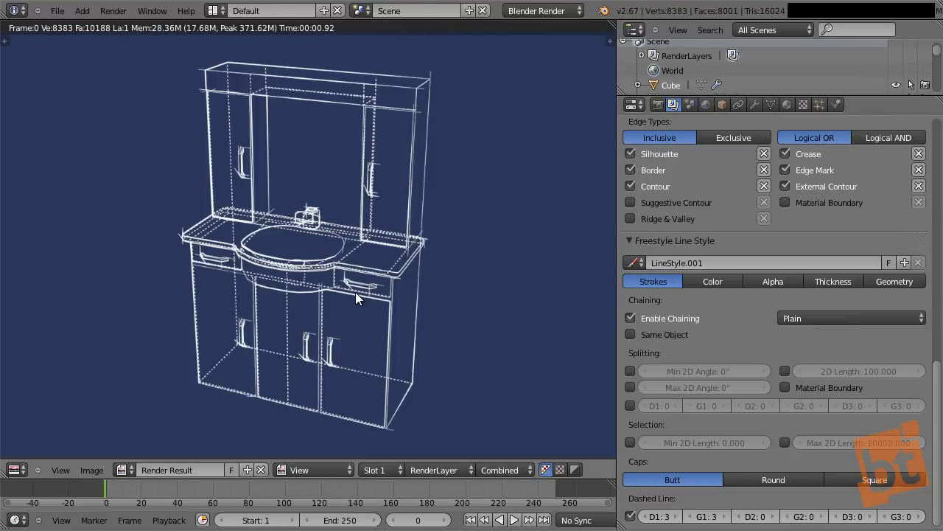
Increase the first dash length (D1) to 8 and render the scene.
click(678, 516)
click(678, 516)
click(678, 516)
click(678, 516)
click(678, 516)
key(F12)
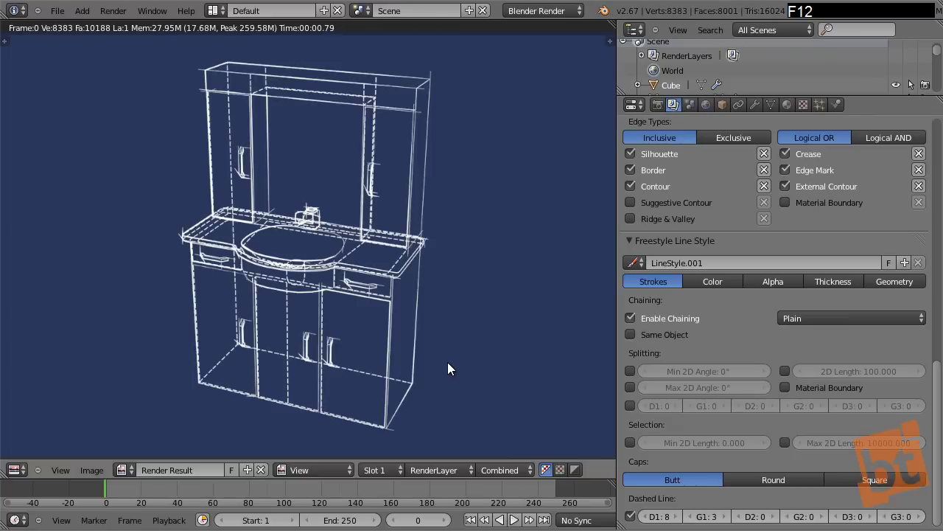
Raise the first dash length (D1) to 12 and render the scene.
click(678, 517)
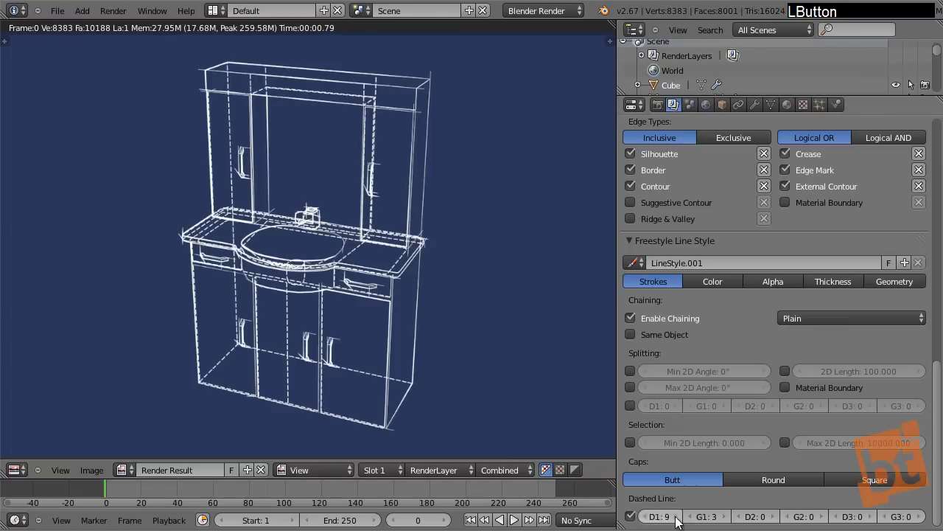
click(677, 517)
click(678, 517)
click(677, 517)
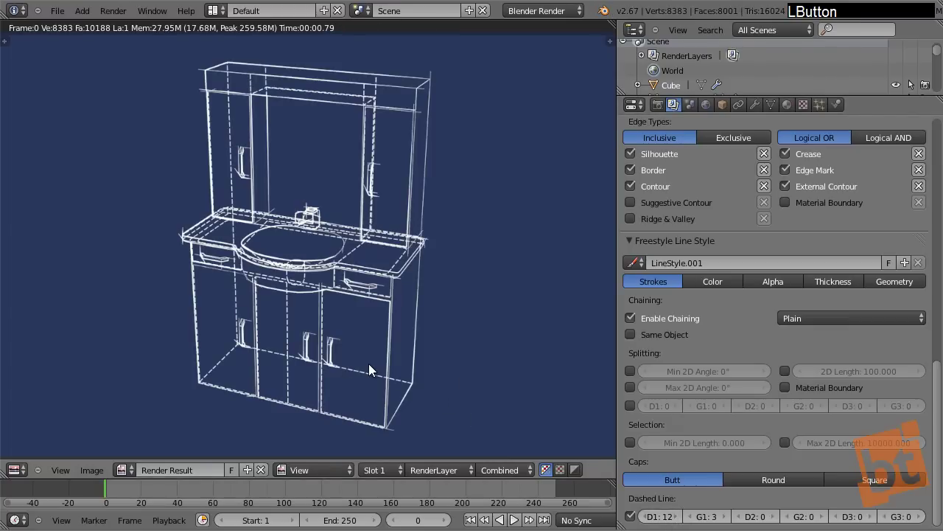
key(F12)
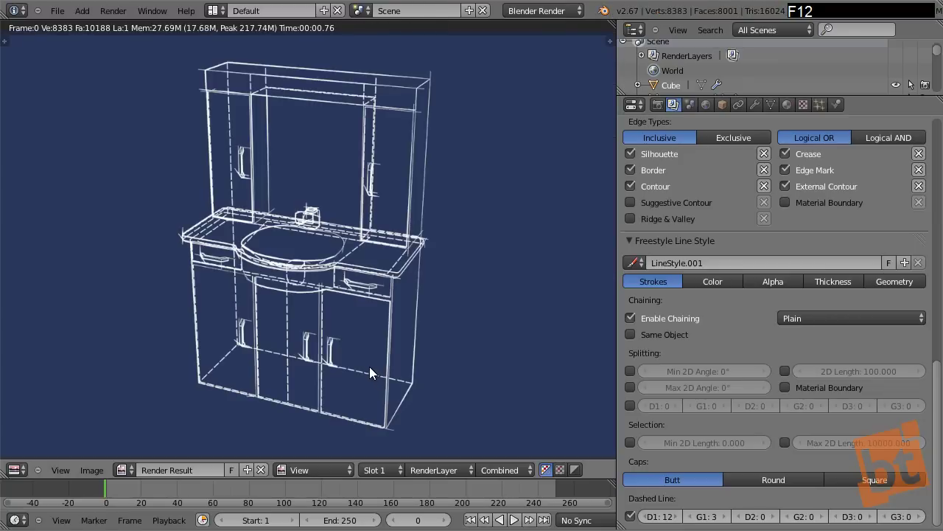
Set the first dash (D1) to 10 and the first gap (G1) to 8, and render the scene.
click(646, 517)
click(646, 517)
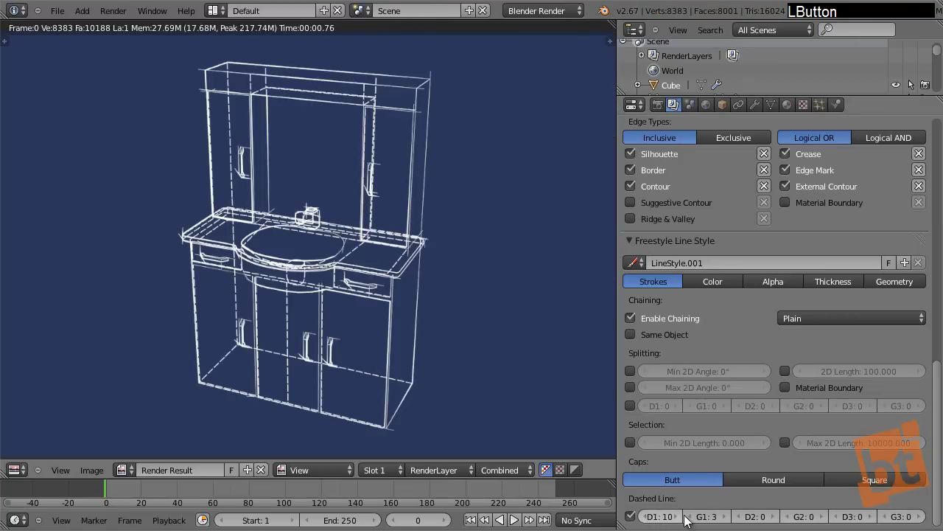
click(725, 518)
click(726, 518)
click(726, 518)
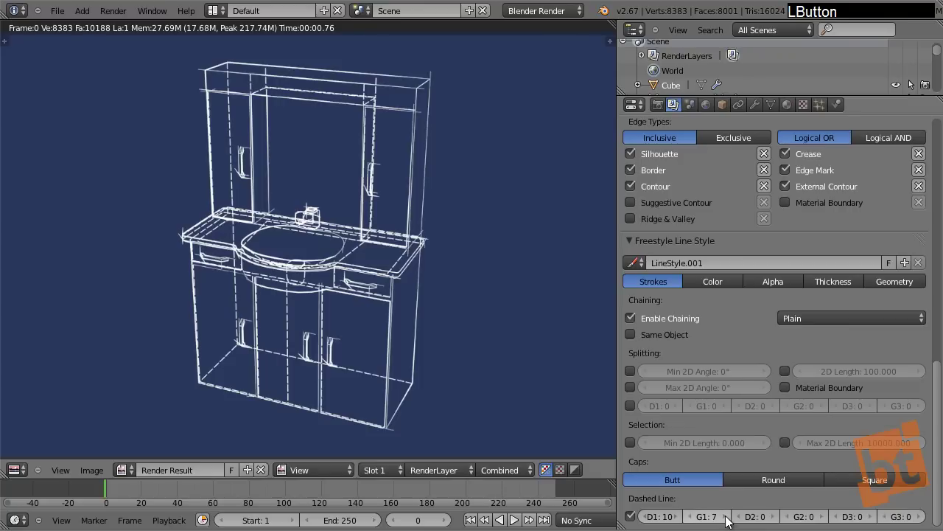
click(727, 518)
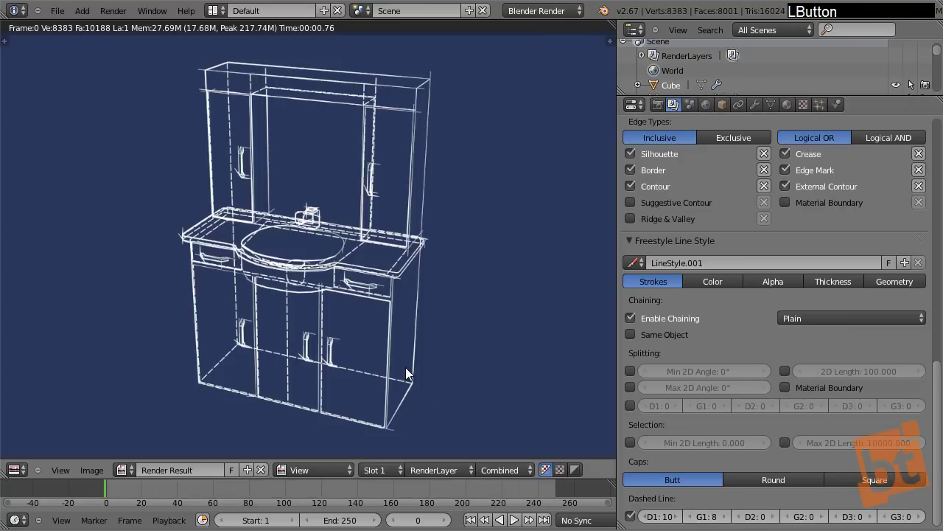
key(F12)
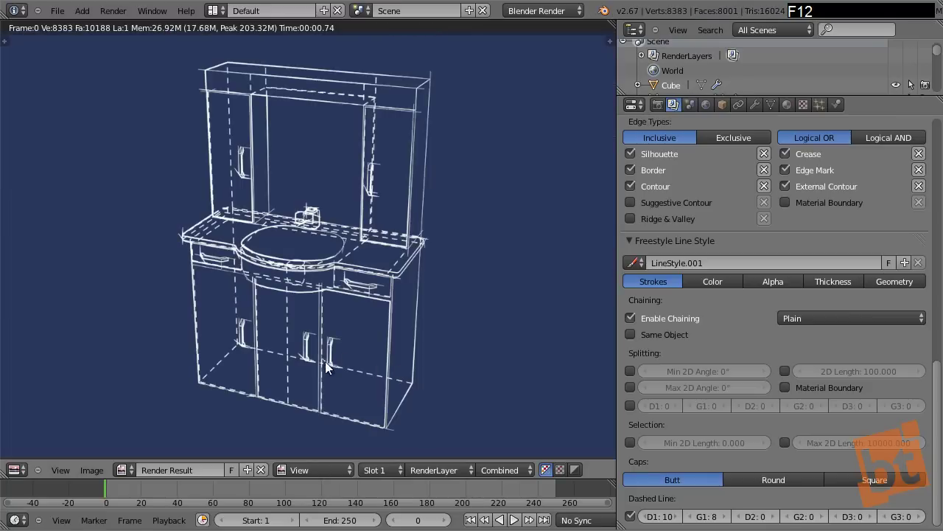
Set the dashed line's first gap (G1) to 10 and render the scene.
click(728, 517)
click(728, 517)
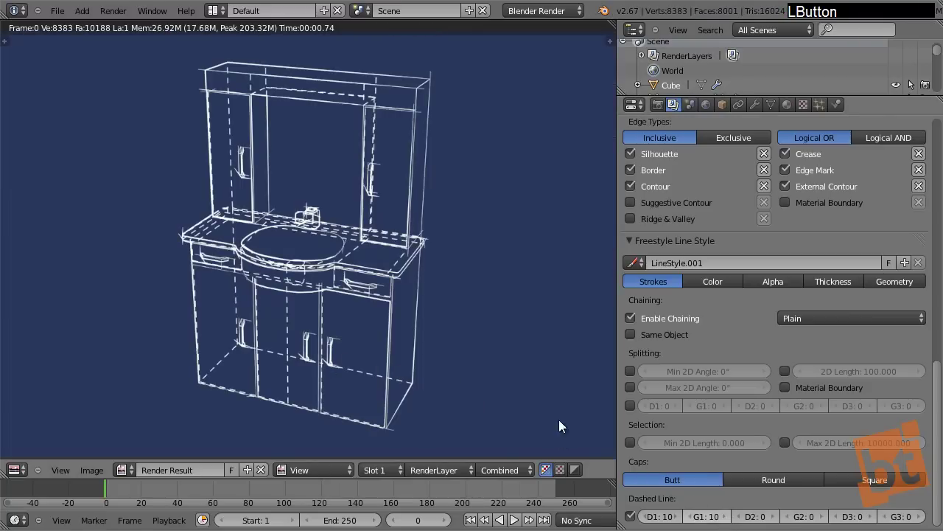
key(F12)
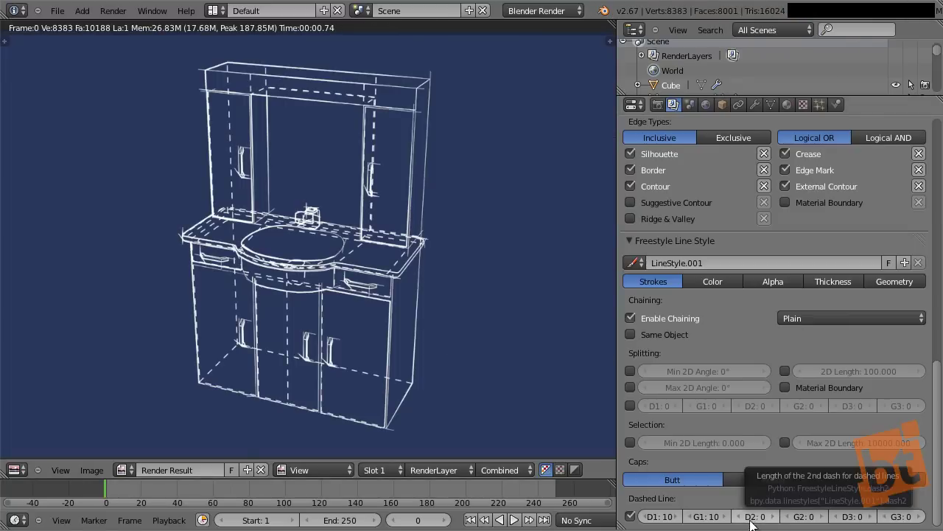
Try a second dash length (D2) of 20 in a render and reset it to 0.
click(774, 518)
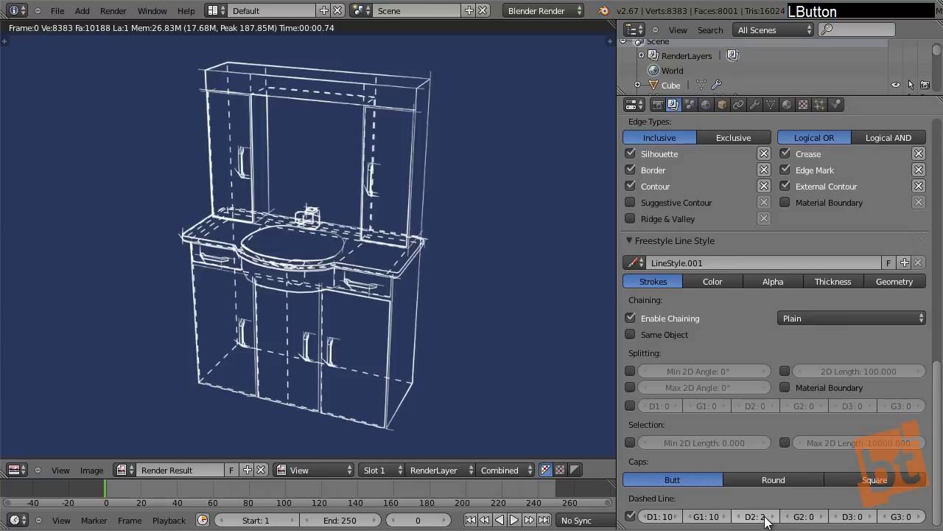
text(20)
key(Return)
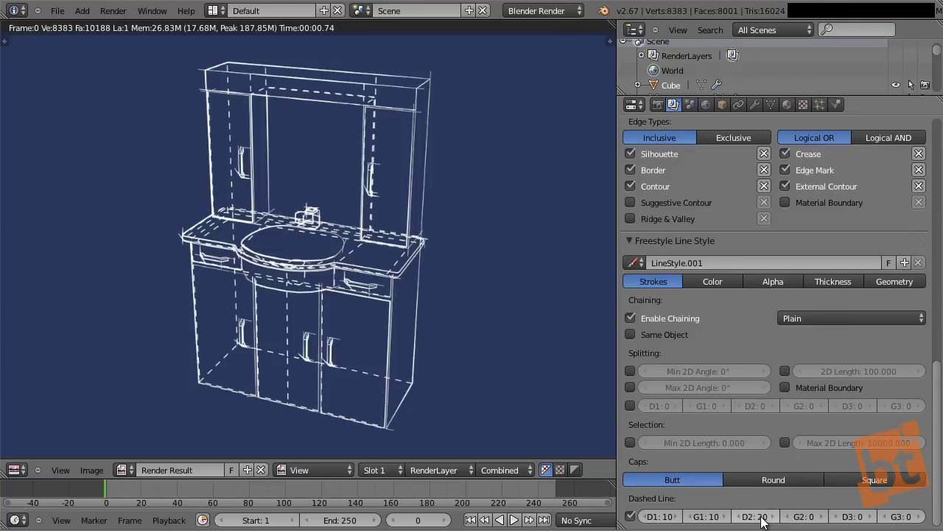
key(F12)
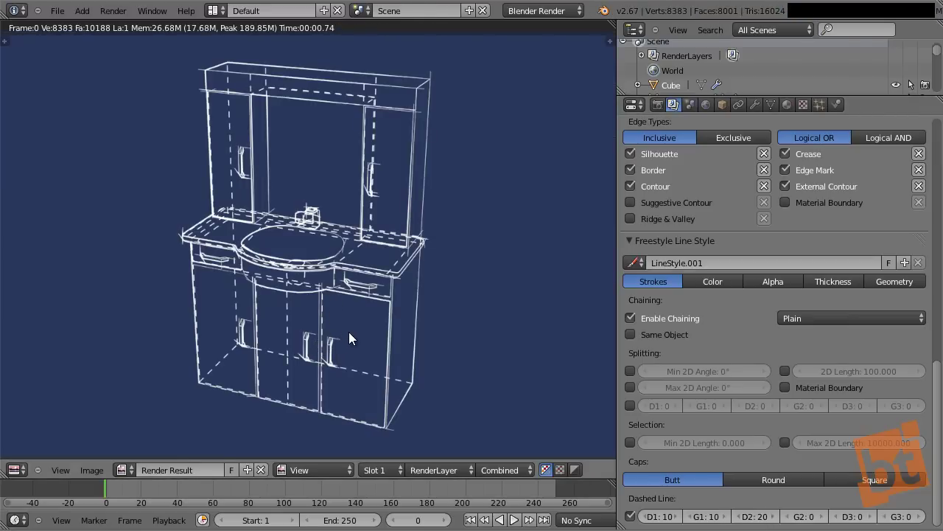
click(755, 516)
text(0)
key(Return)
Disable the Border, External Contour and Contour edge types for the back lines, and render the scene.
middle_drag(401, 322, 406, 326)
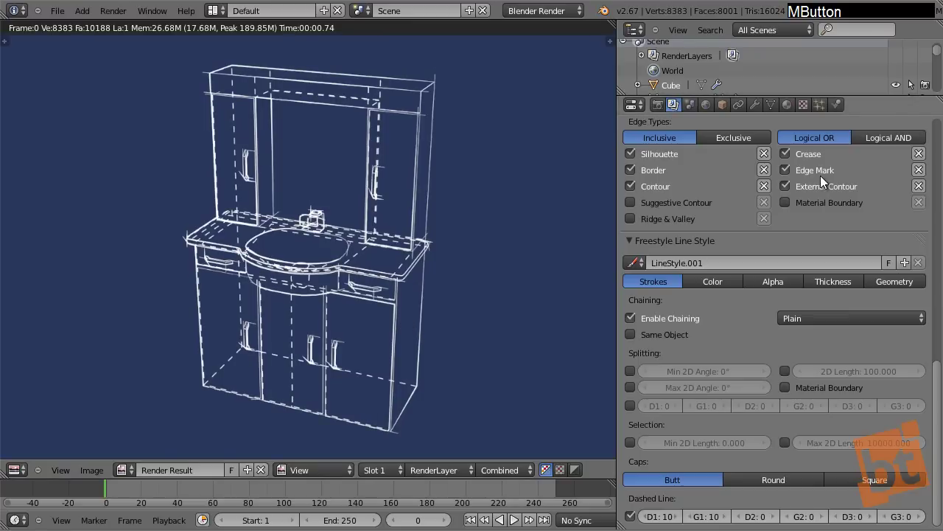
click(630, 169)
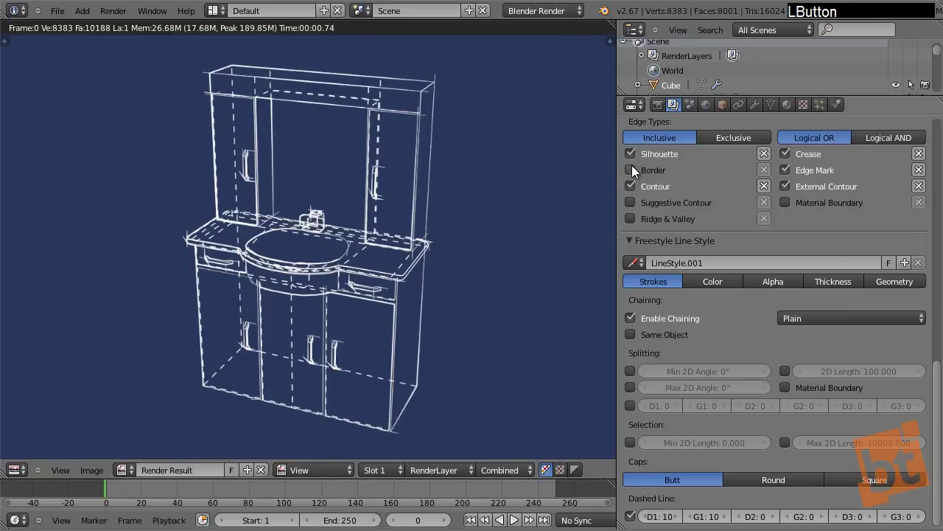
key(F12)
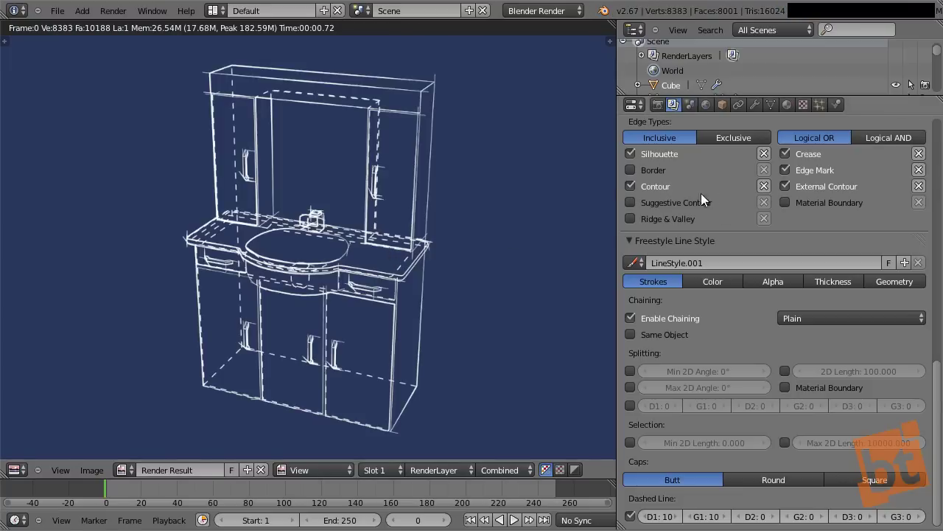
click(782, 186)
click(631, 185)
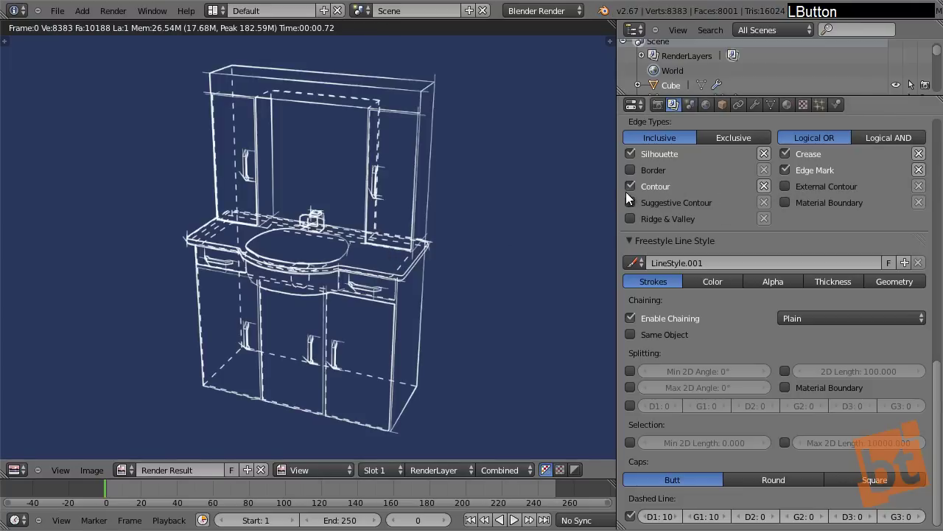
key(F12)
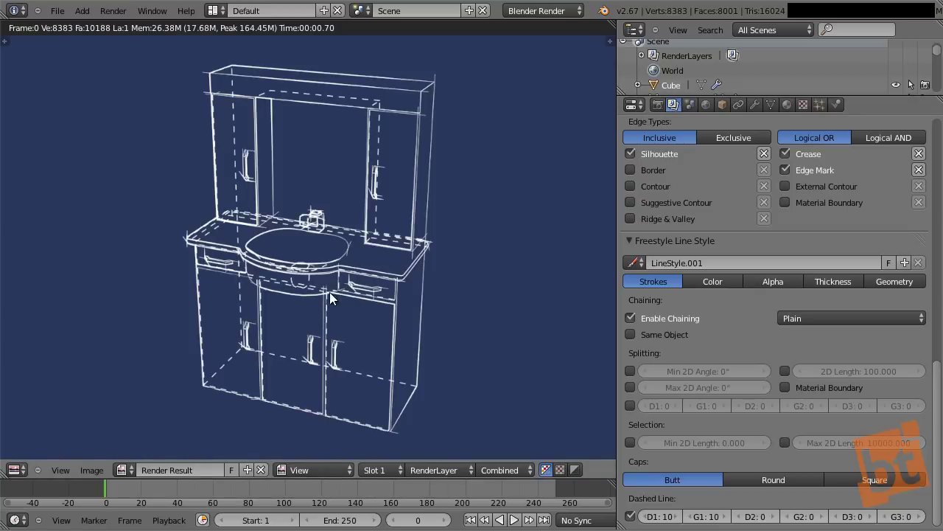
Test a base alpha of 0.5 for the back lines' style, reduce it to 0.2, and render after each change.
click(786, 282)
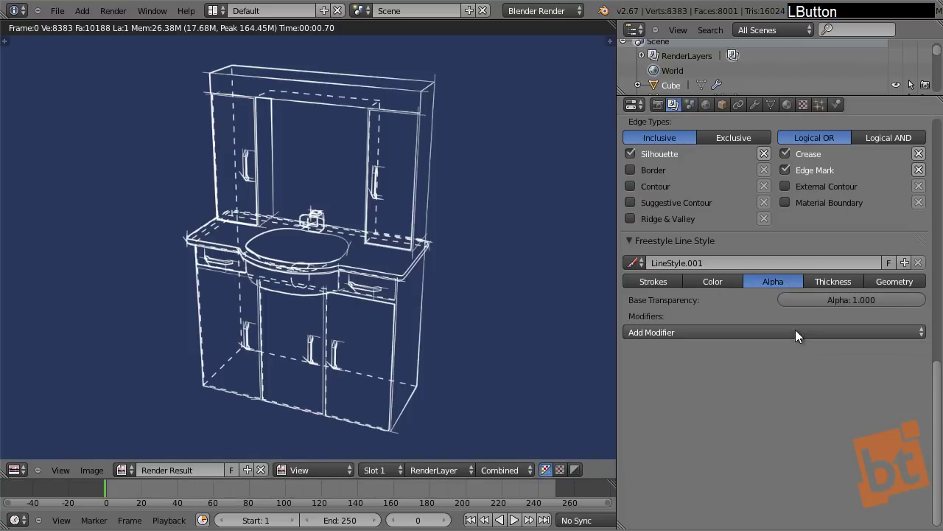
click(849, 297)
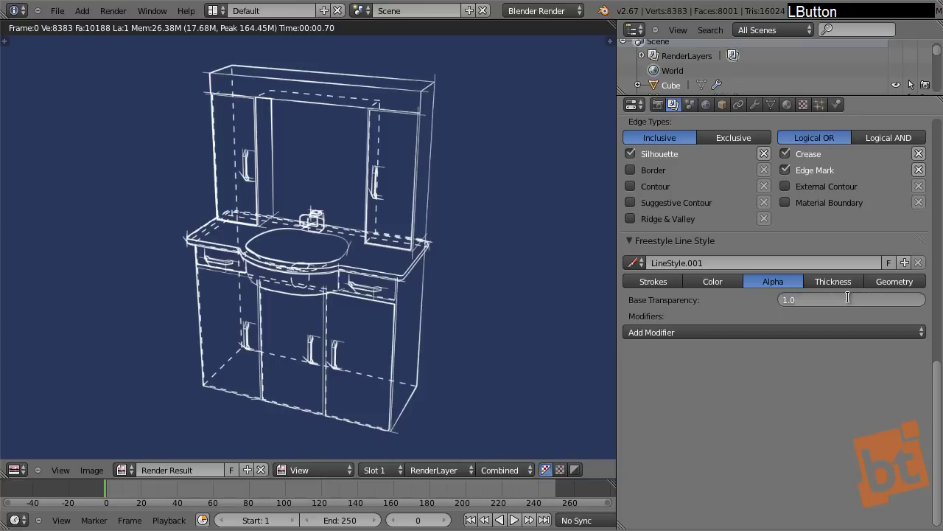
text(0.5)
key(Return)
key(F12)
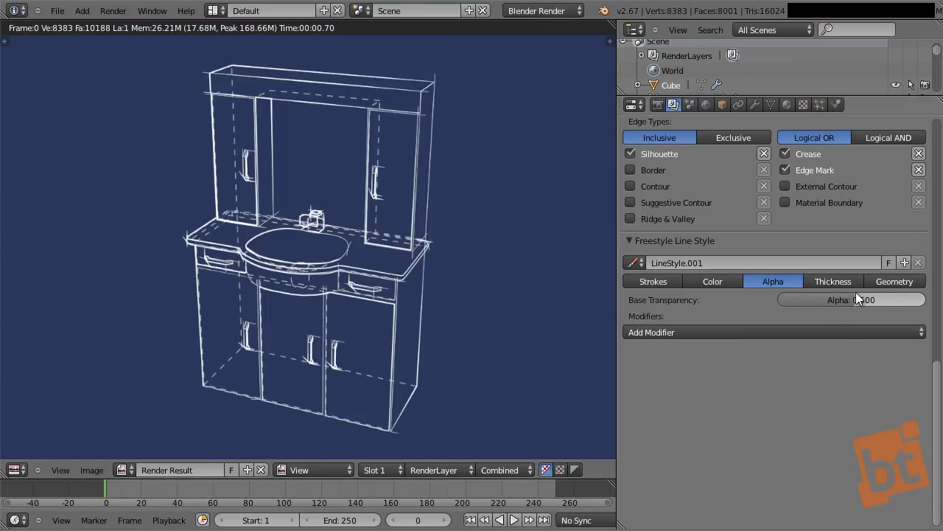
click(855, 292)
text(0.2)
key(Return)
key(F12)
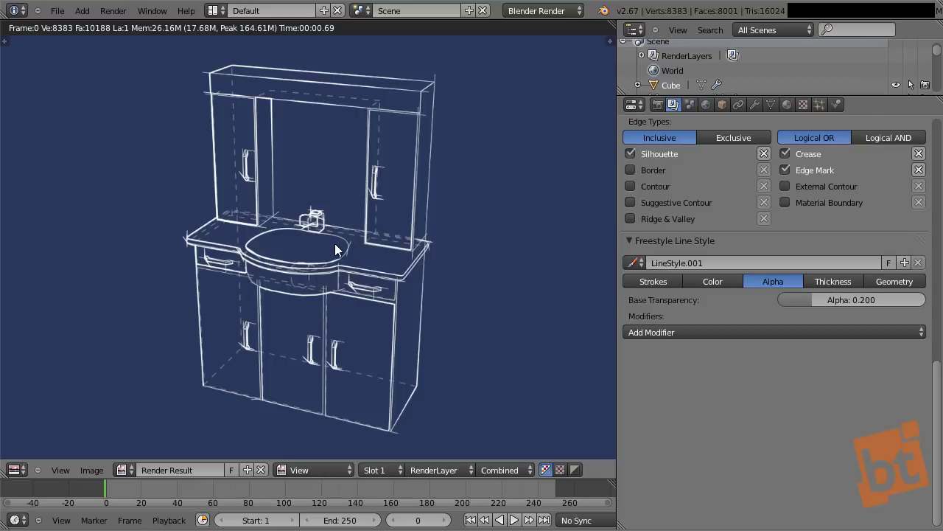
Look through the camera, go to frame 140 and render to check the hidden lines from behind the vanity.
key(Escape)
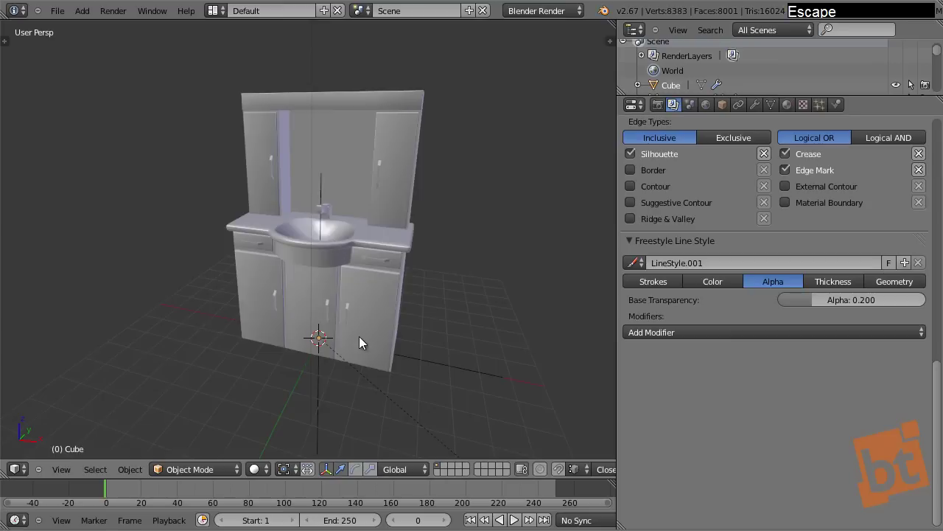
drag(107, 492, 159, 492)
key(KP_0)
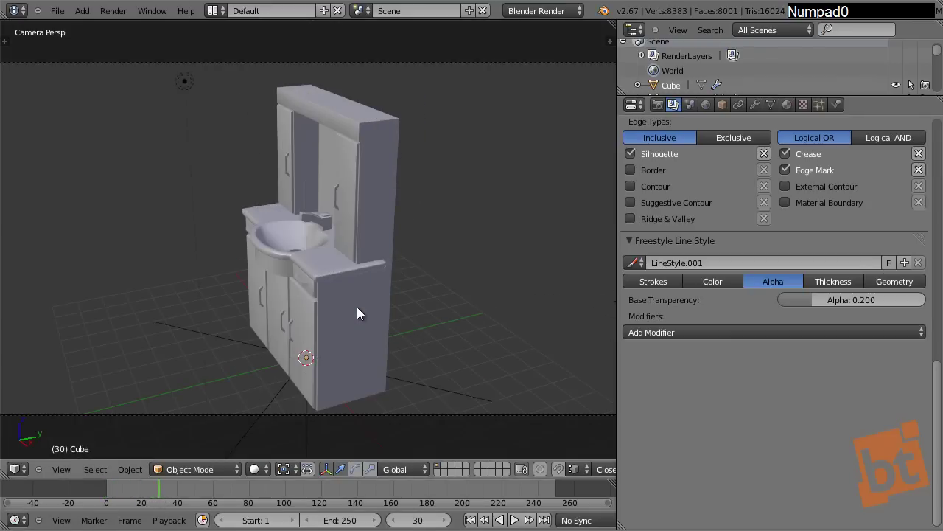
drag(161, 492, 360, 490)
key(F12)
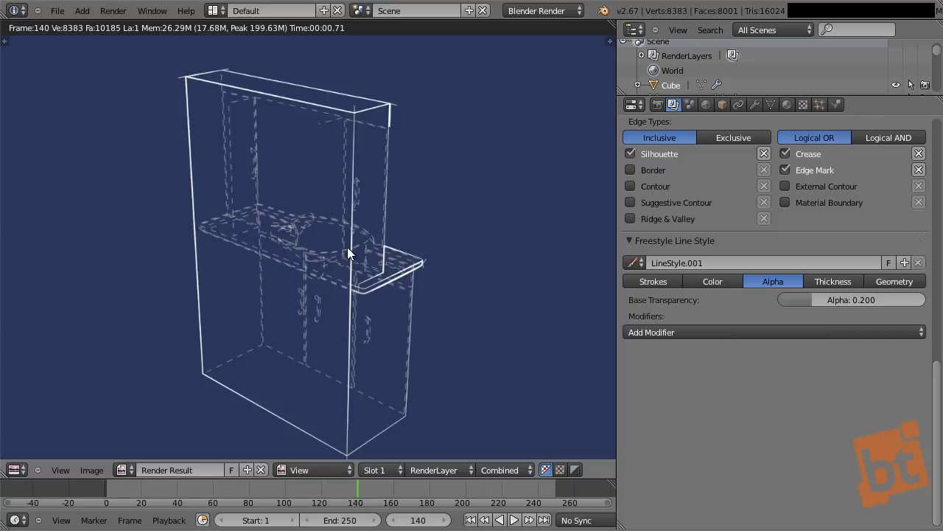
Return to frame 0 and render the front view of the vanity again.
key(Escape)
drag(361, 494, 97, 488)
key(F12)
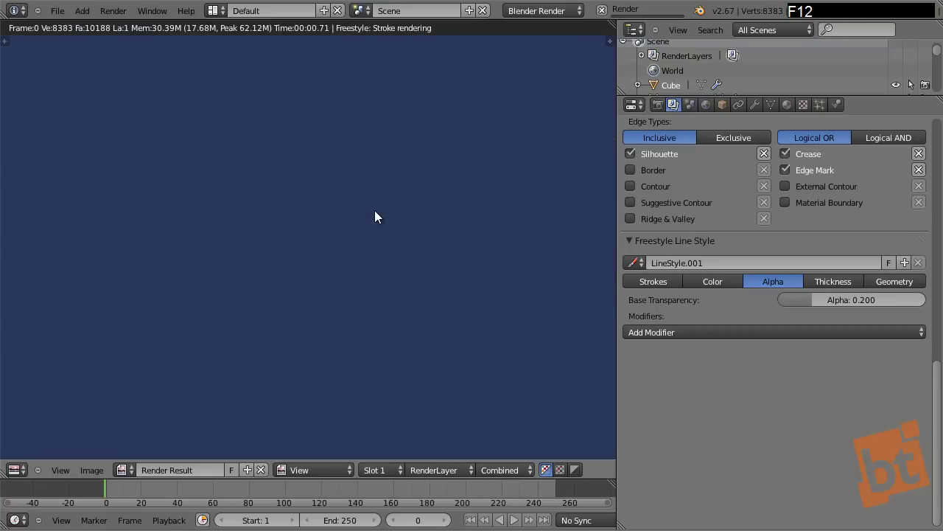
key(F9)
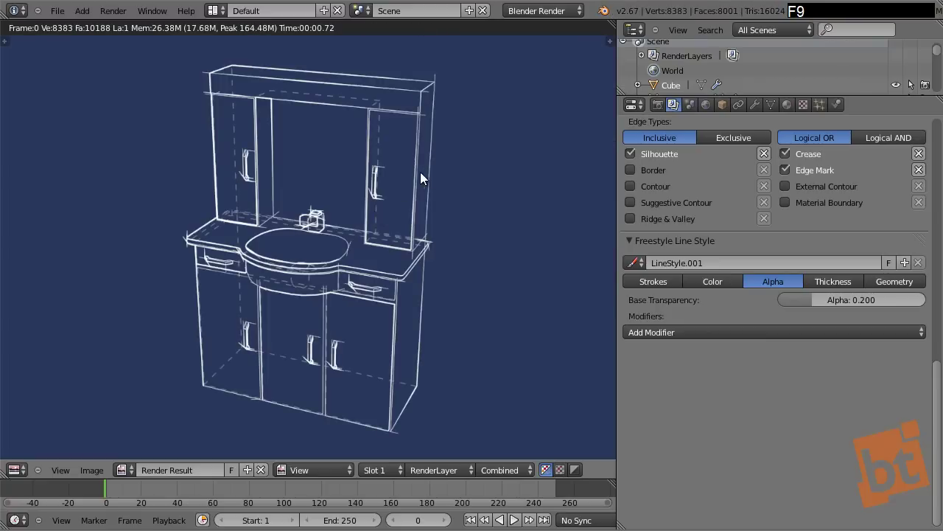
Add a third Freestyle line set and name it "Sketchy Lines".
middle_drag(711, 206, 739, 344)
click(921, 230)
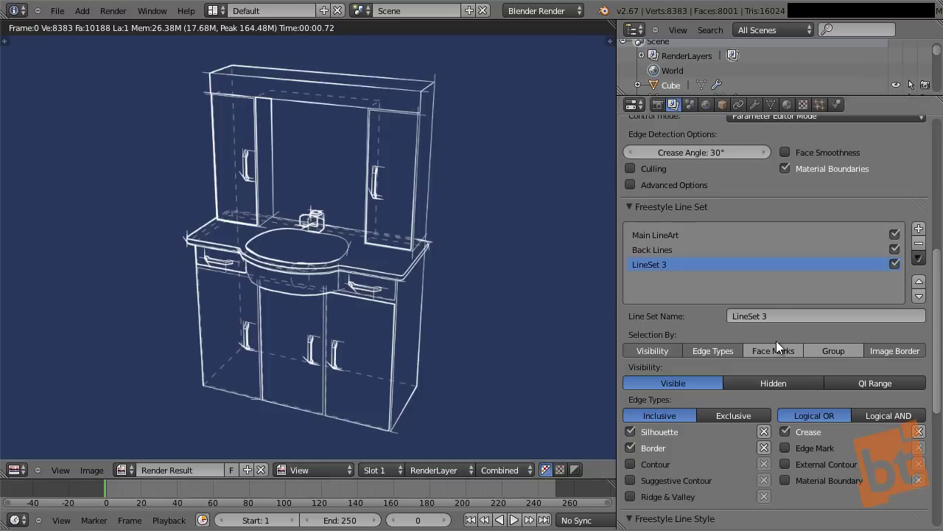
click(782, 316)
text(Sketh)
key(BackSpace)
text(chy)
key(BackSpace)
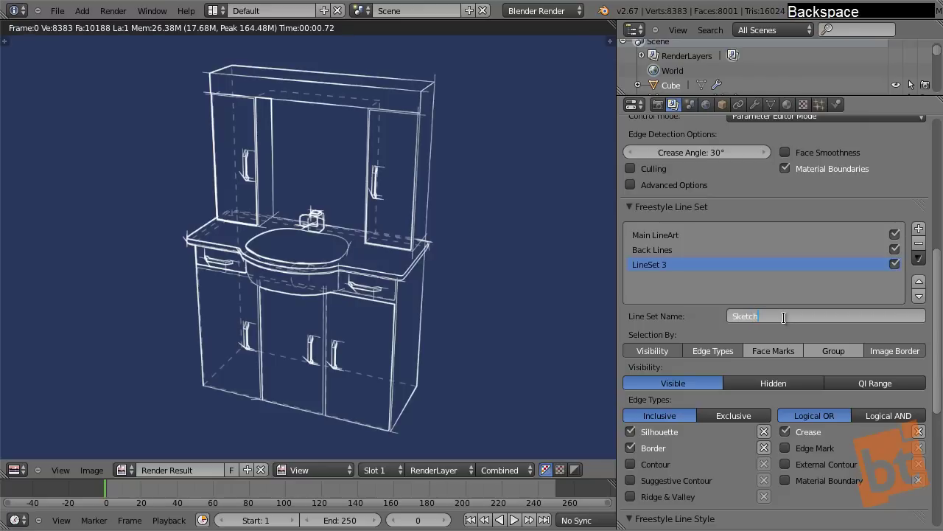
text(y Lines)
key(Return)
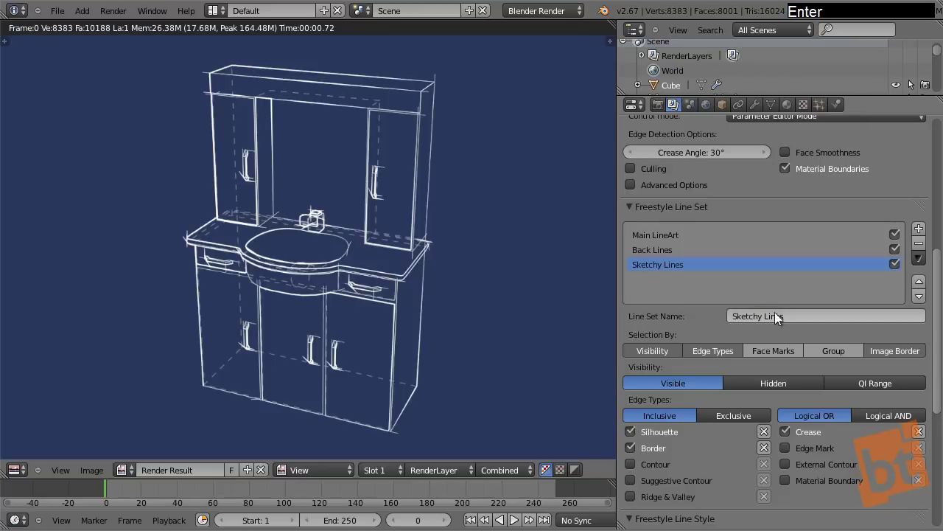
Enable all the remaining edge types for the Sketchy Lines set, including Suggestive Contour and Ridge & Valley, and render.
middle_drag(772, 307, 786, 261)
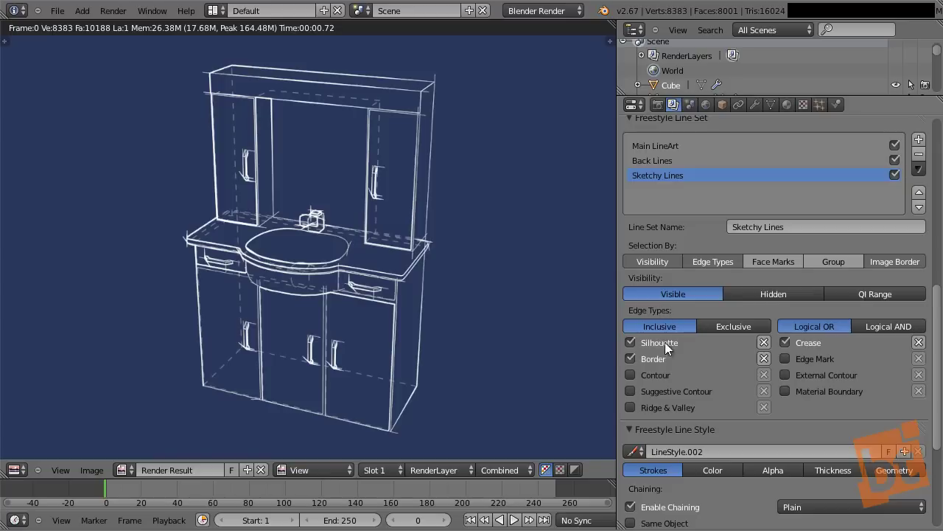
click(631, 374)
drag(784, 360, 736, 396)
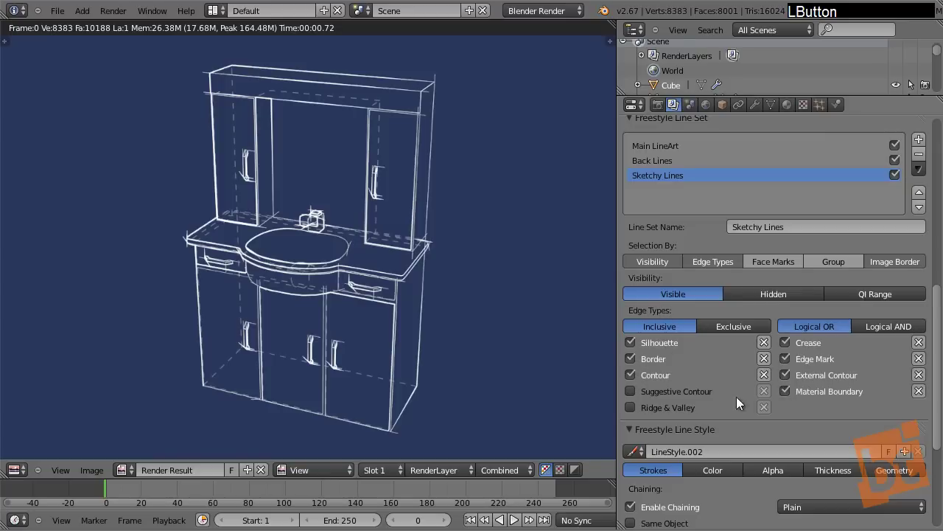
drag(631, 391, 631, 407)
key(F12)
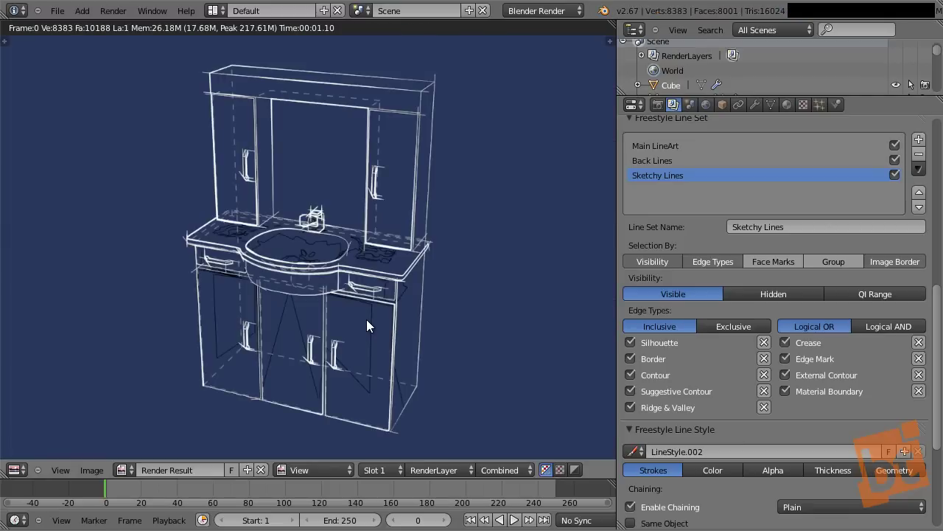
Set the base color of the Sketchy Lines line style to white.
middle_drag(735, 405, 735, 258)
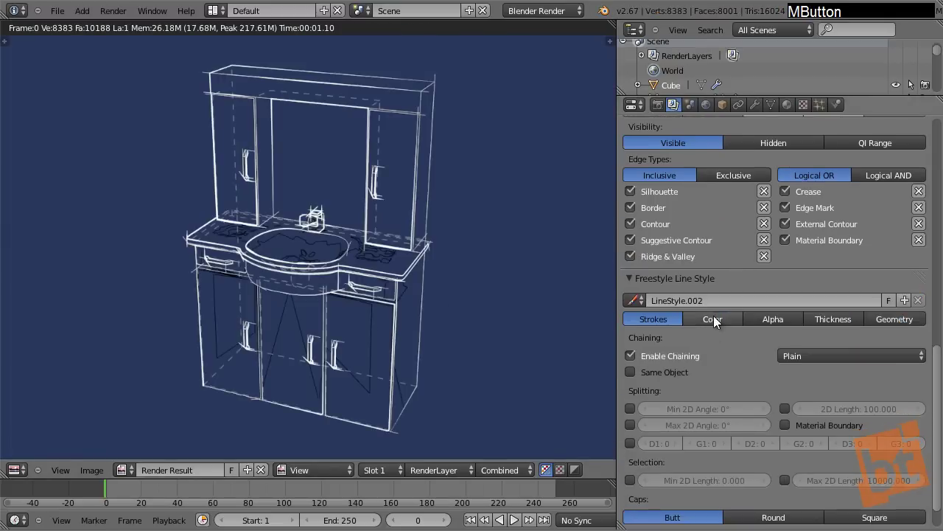
click(714, 317)
click(781, 336)
drag(912, 195, 911, 137)
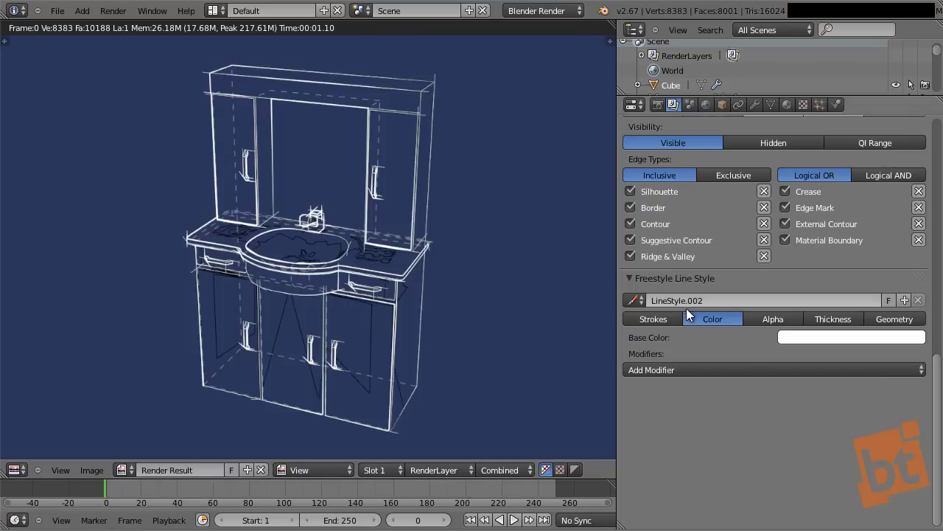
Disable stroke chaining in the Sketchy Lines line style.
middle_drag(663, 317, 655, 336)
click(654, 337)
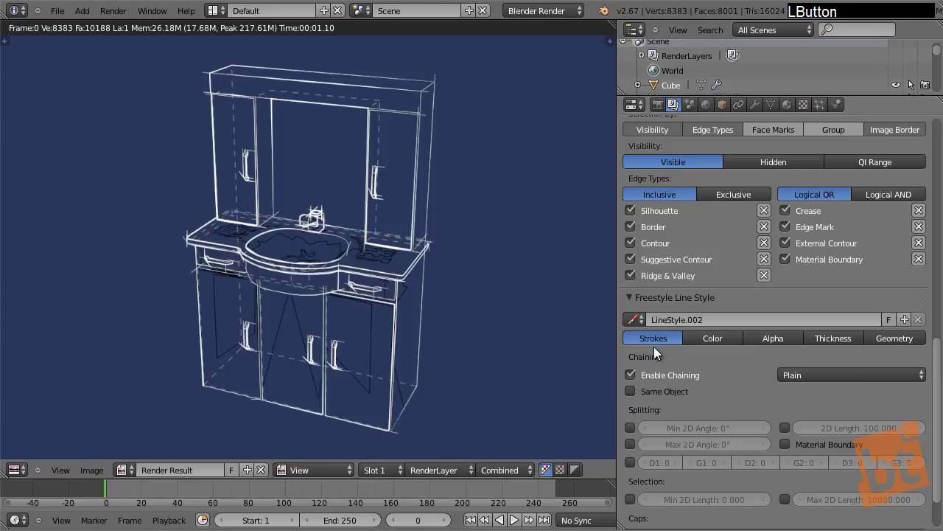
click(631, 374)
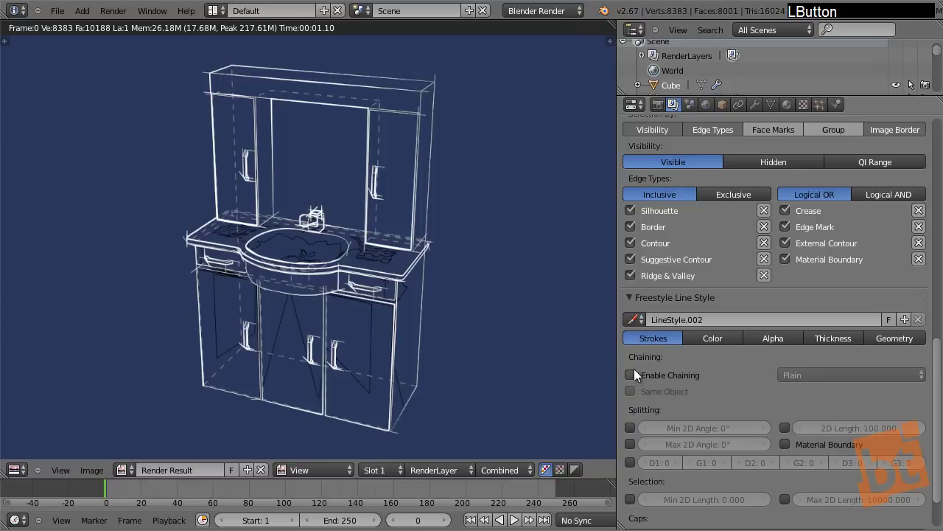
Replace the Sampling geometry modifier with a Blueprint modifier set to Ellipses, and render the scene.
click(895, 337)
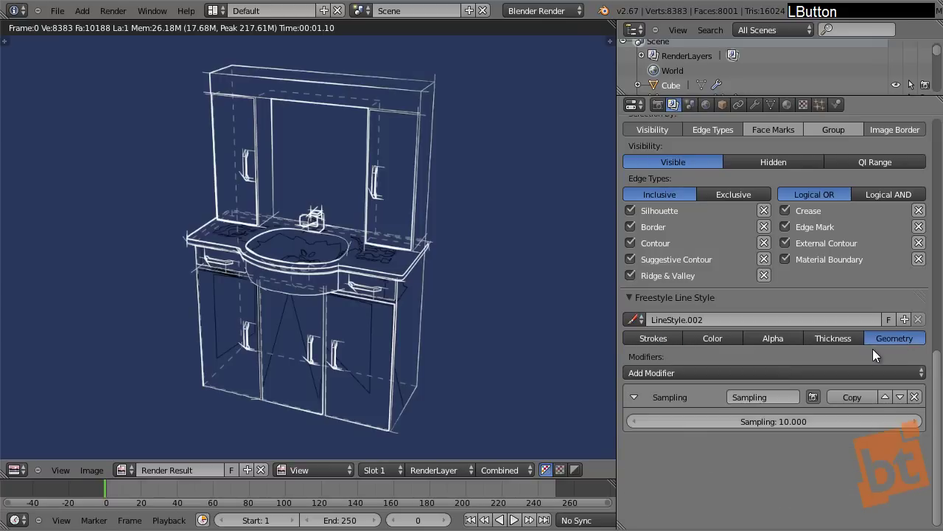
click(920, 395)
click(911, 375)
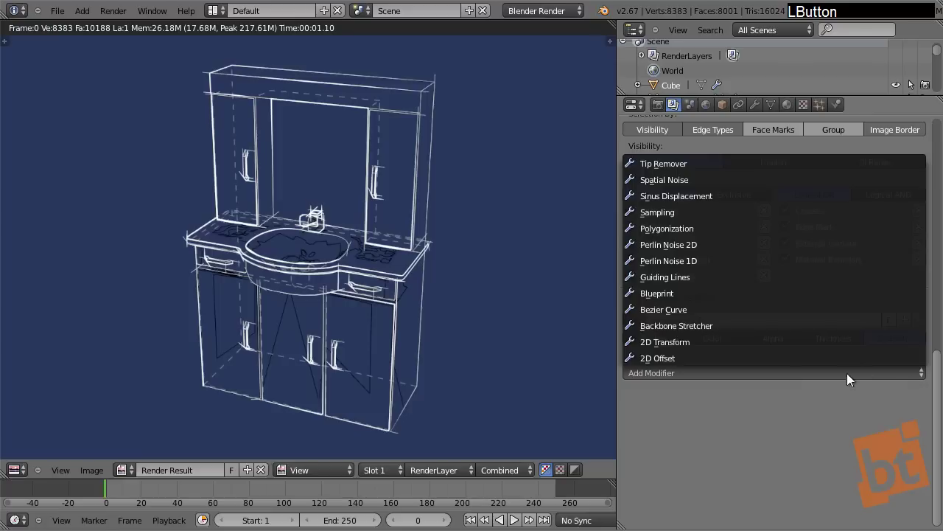
click(691, 292)
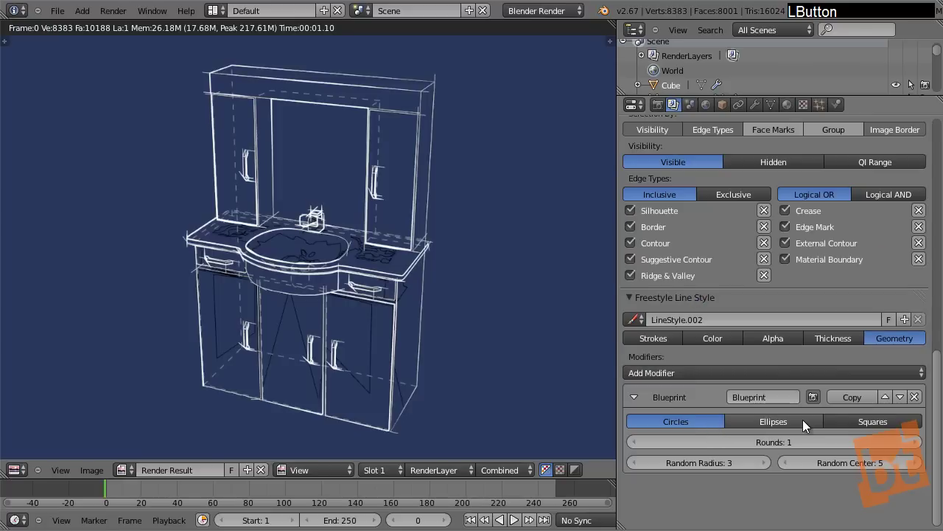
click(780, 423)
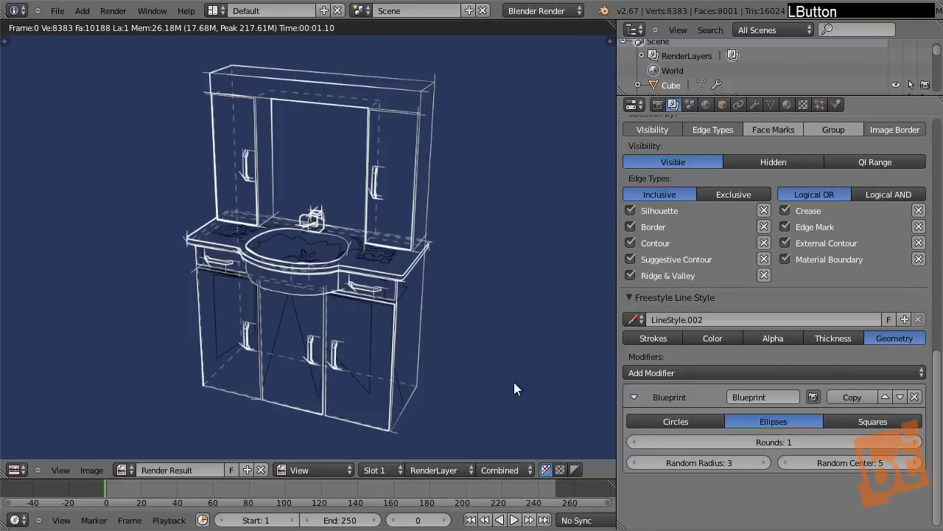
key(F12)
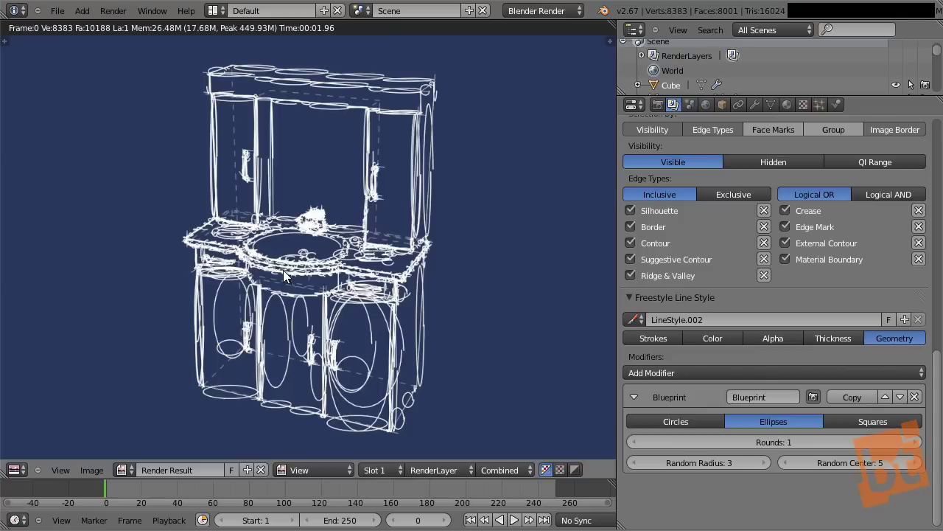
Try a Polygonization geometry modifier after the Blueprint modifier with a test render, remove it and render again.
click(768, 371)
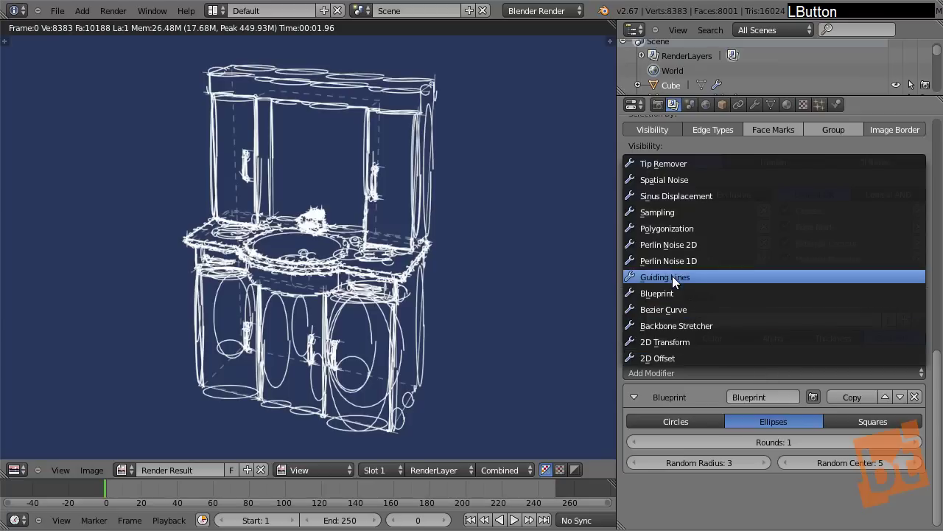
click(662, 228)
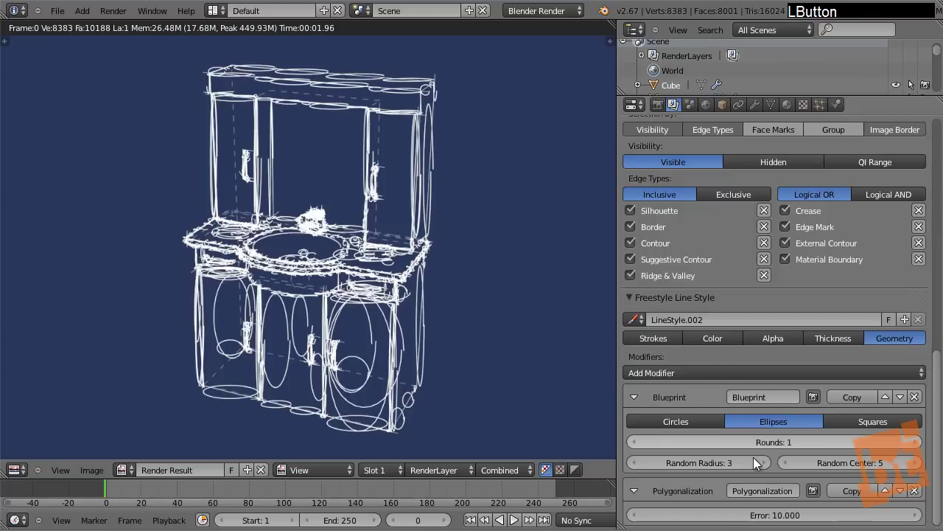
key(F12)
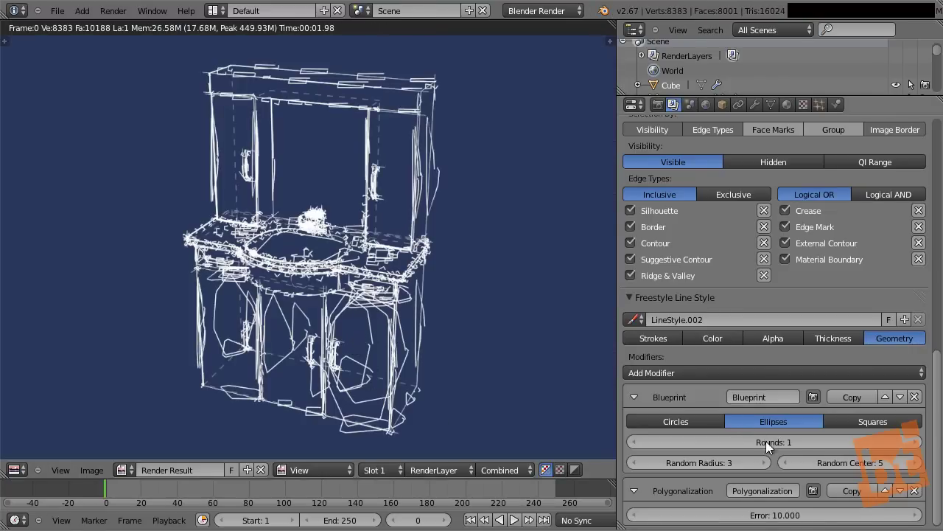
click(915, 490)
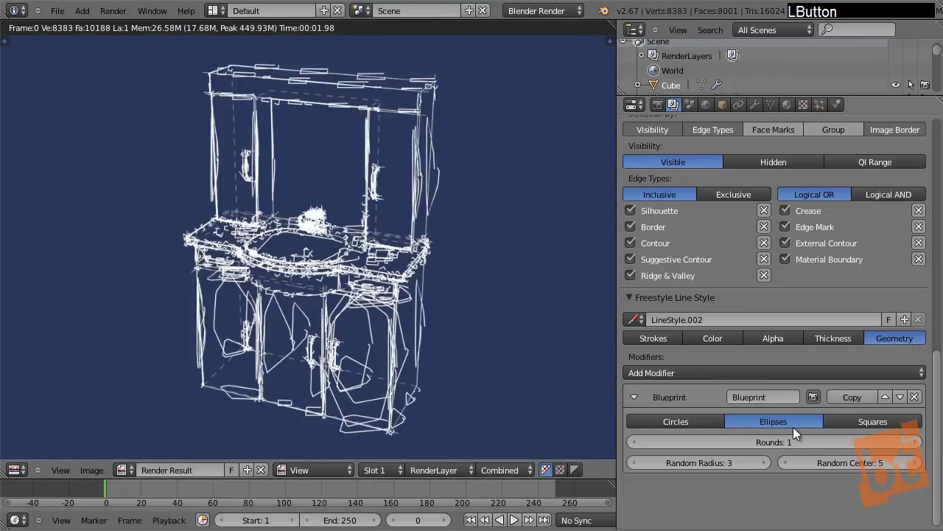
key(F12)
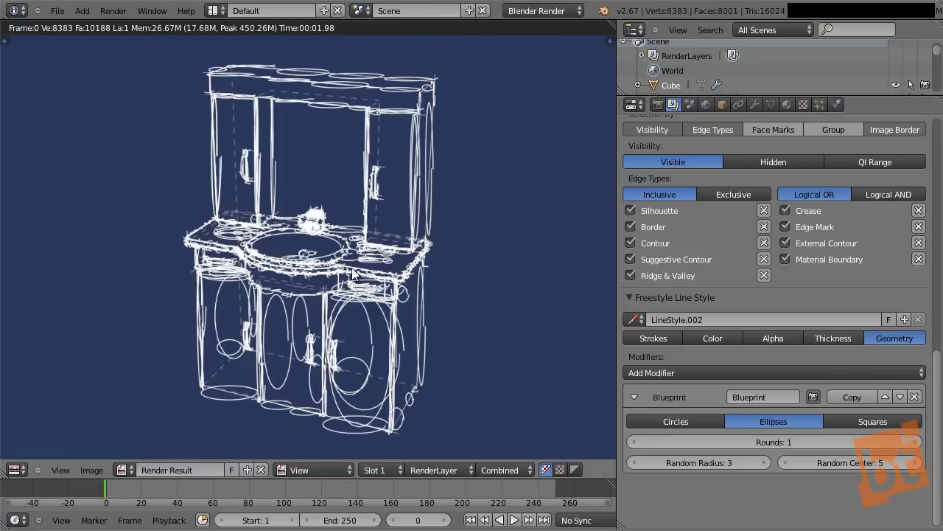
Add a Perlin Noise 1D geometry modifier after the Blueprint modifier and render the scene.
click(726, 372)
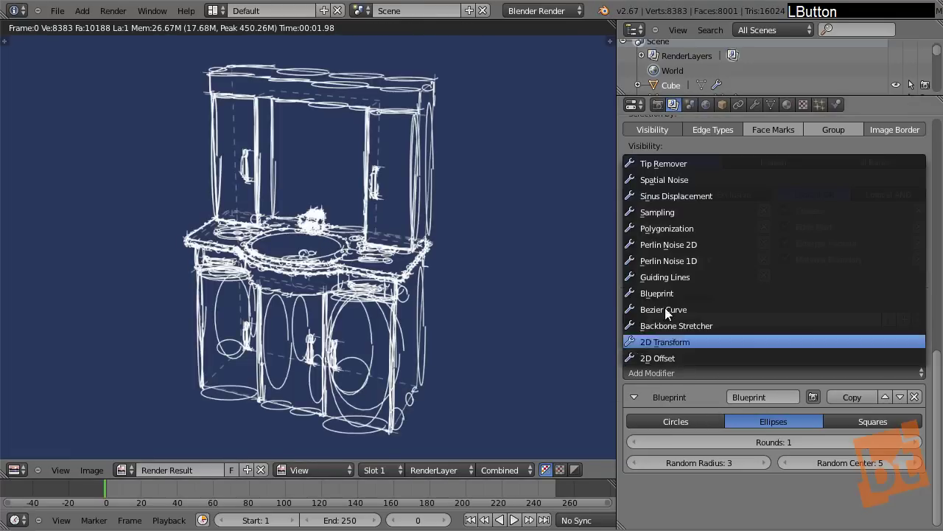
click(685, 264)
middle_drag(739, 478, 740, 444)
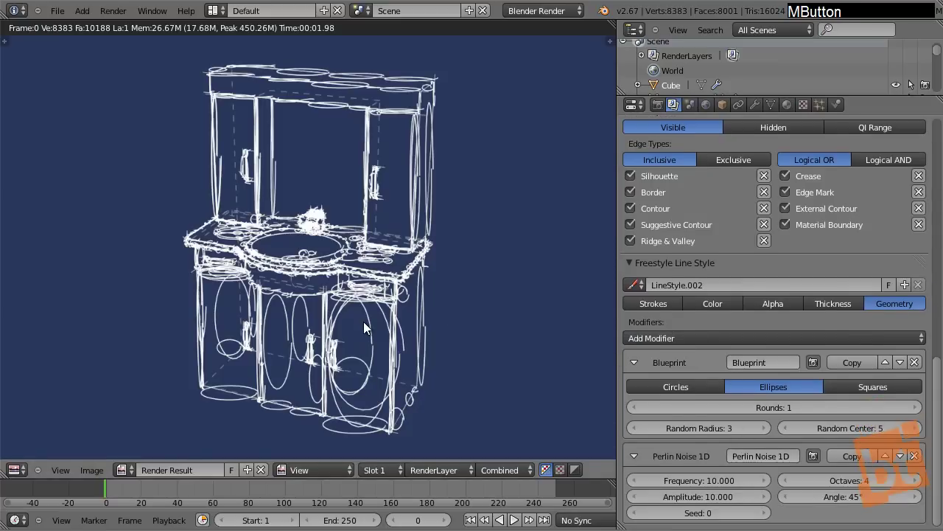
key(F12)
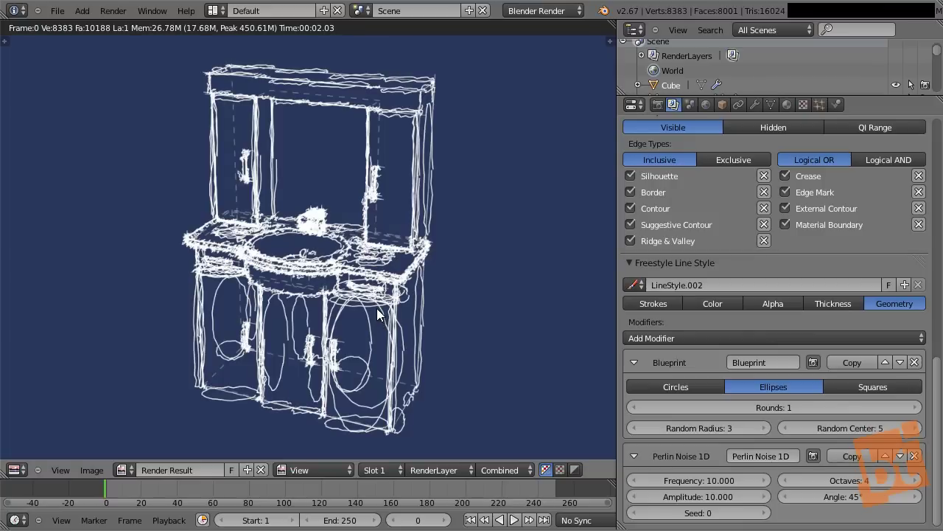
Try Perlin Noise 1D frequencies of 110.8, 1000 and 20 with an amplitude of 67.2, rendering after each change.
drag(690, 481, 685, 499)
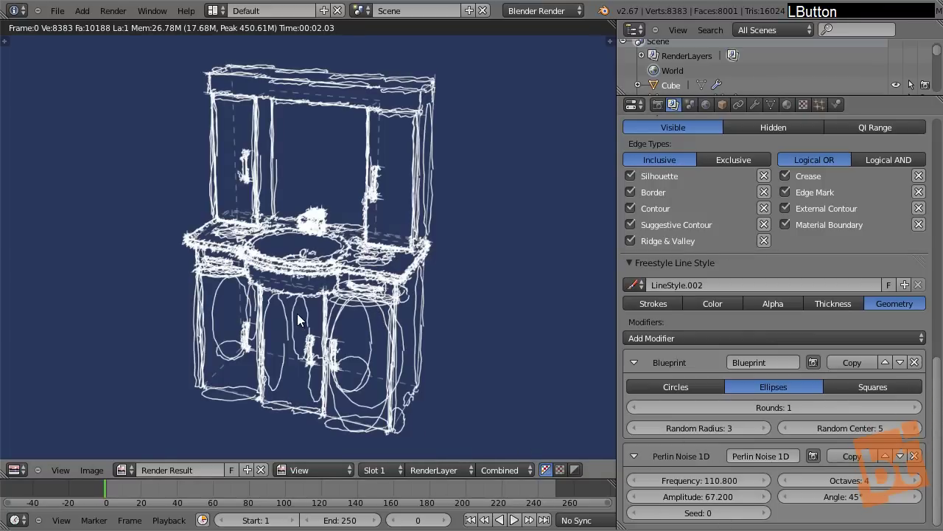
key(F12)
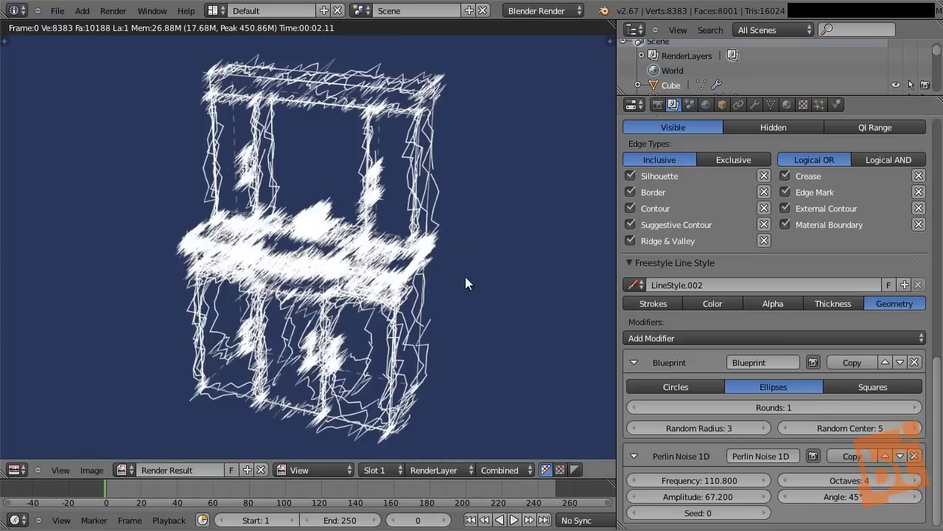
click(692, 481)
text(1000)
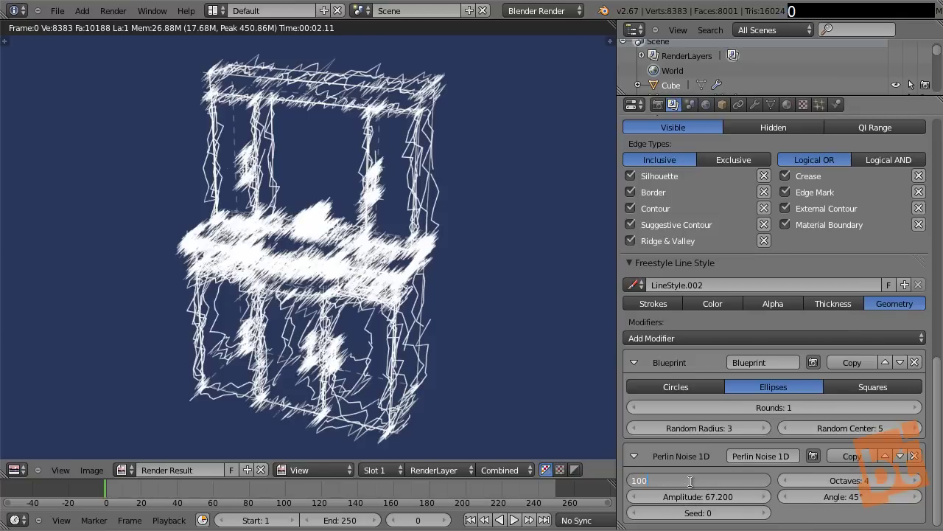
key(Return)
key(F12)
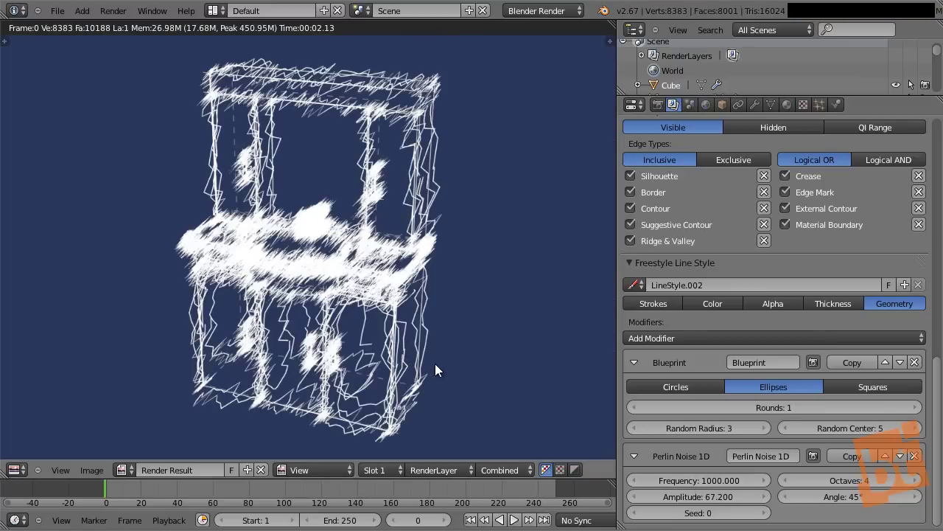
click(703, 480)
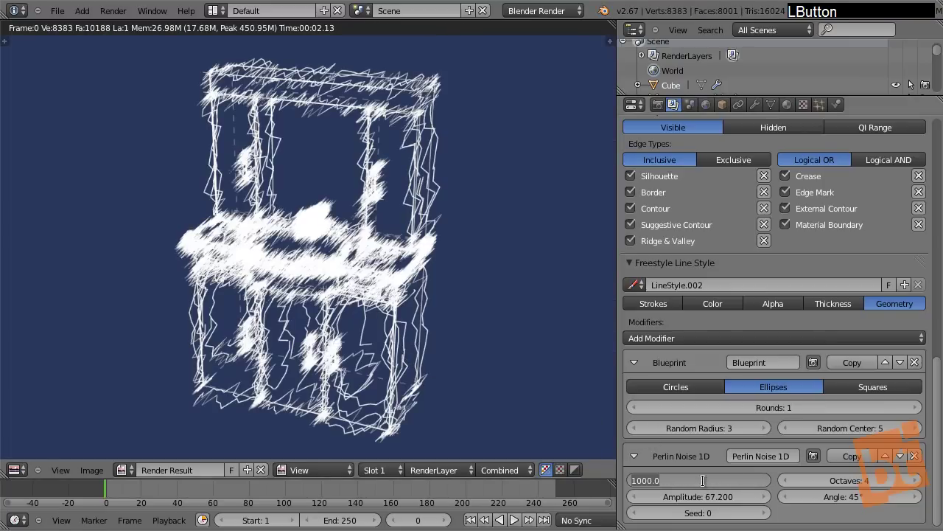
text(20)
key(Return)
key(F12)
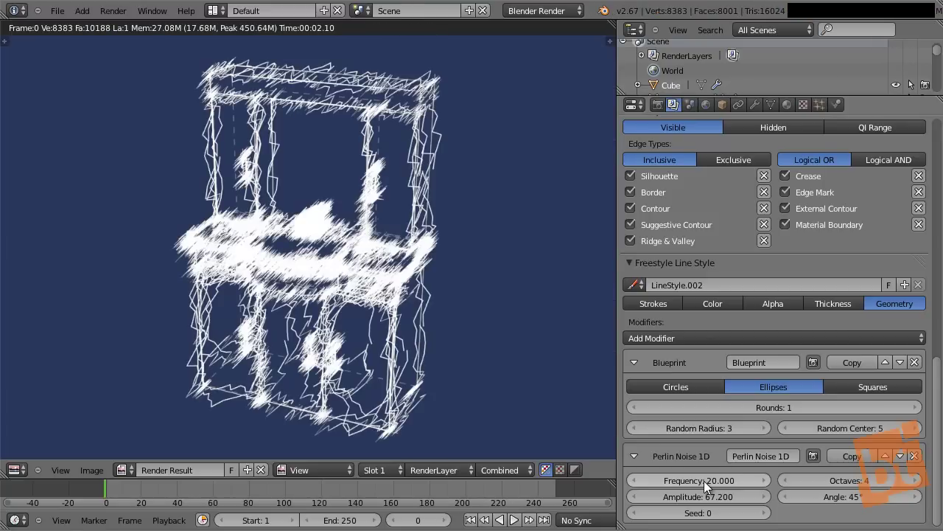
Set the Perlin Noise 1D frequency to 5 and amplitude to 30, and render the scene.
click(704, 481)
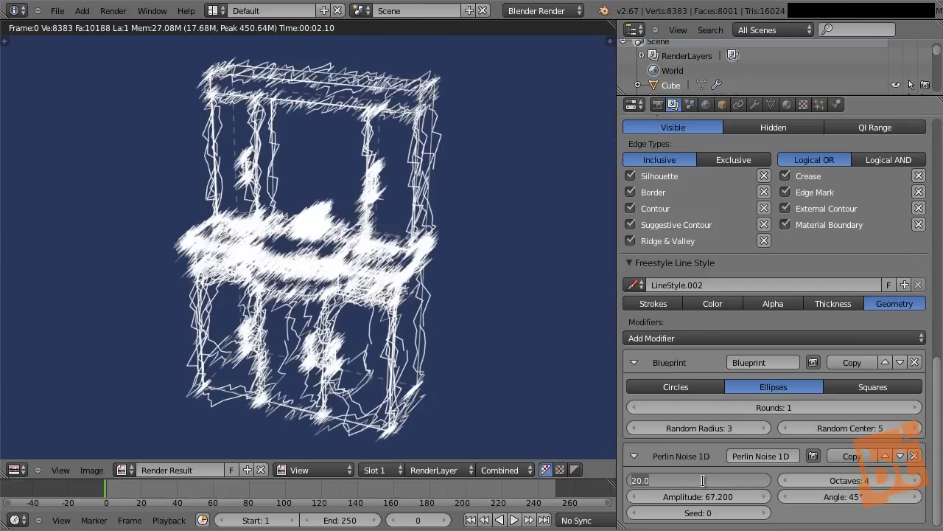
text(5)
key(Return)
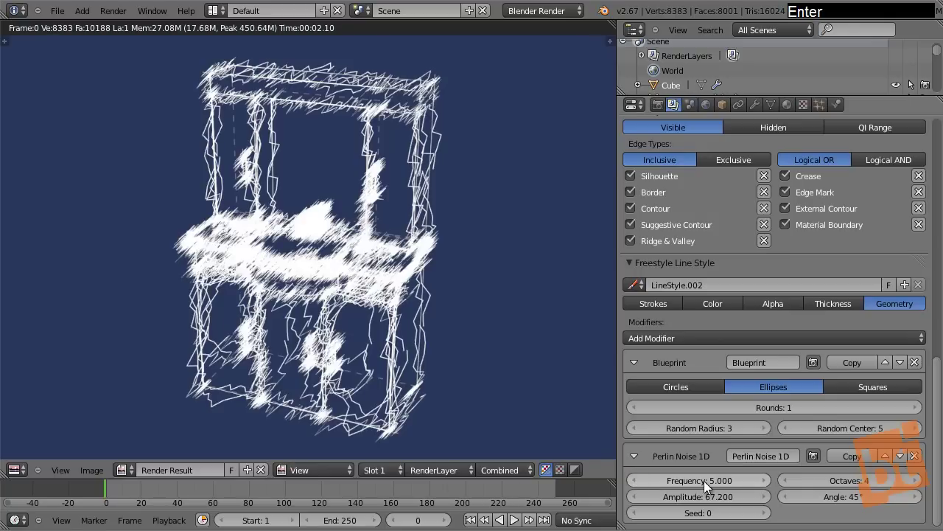
click(704, 496)
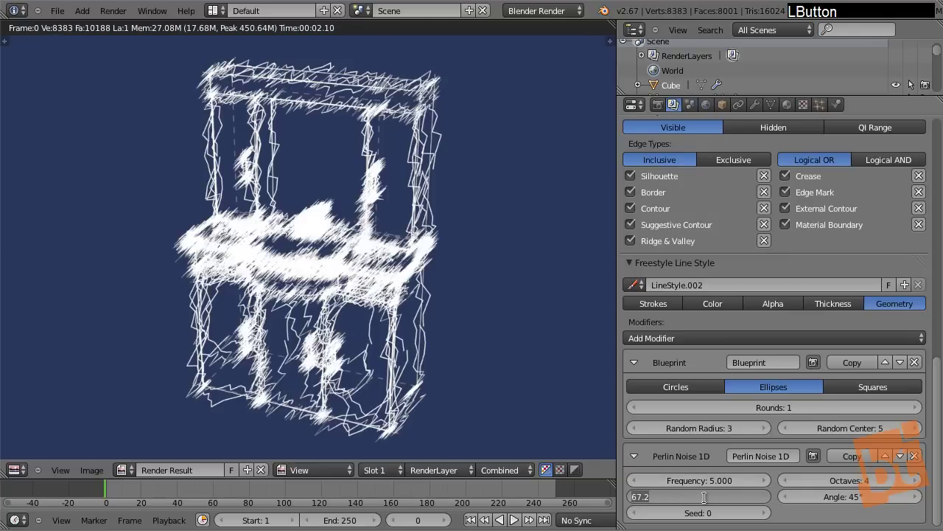
text(10)
key(Return)
key(F12)
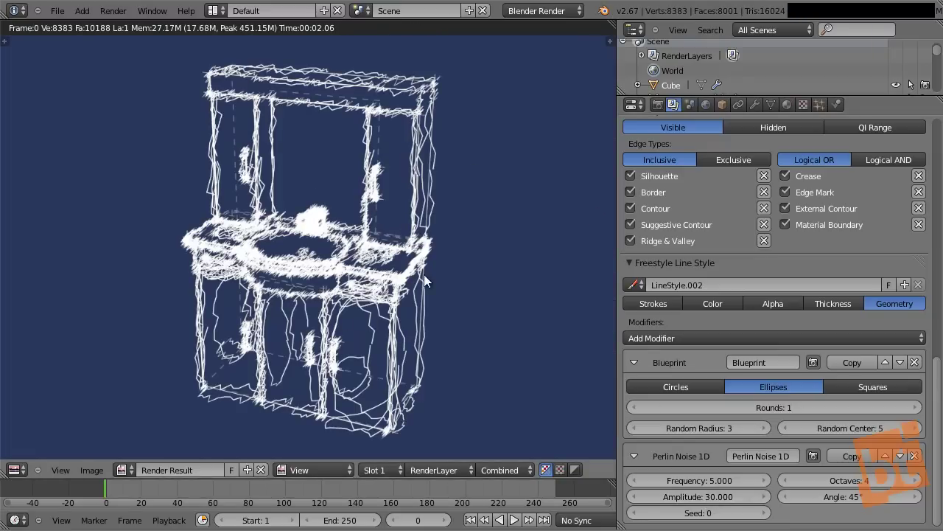
Set the base transparency of the sketchy line style to an alpha of 0.05 and render.
click(774, 302)
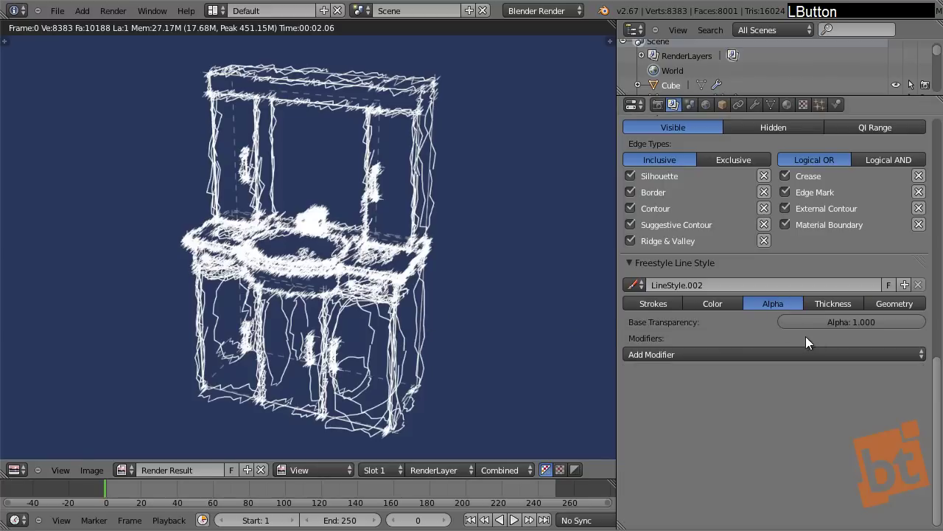
click(852, 324)
key(BackSpace)
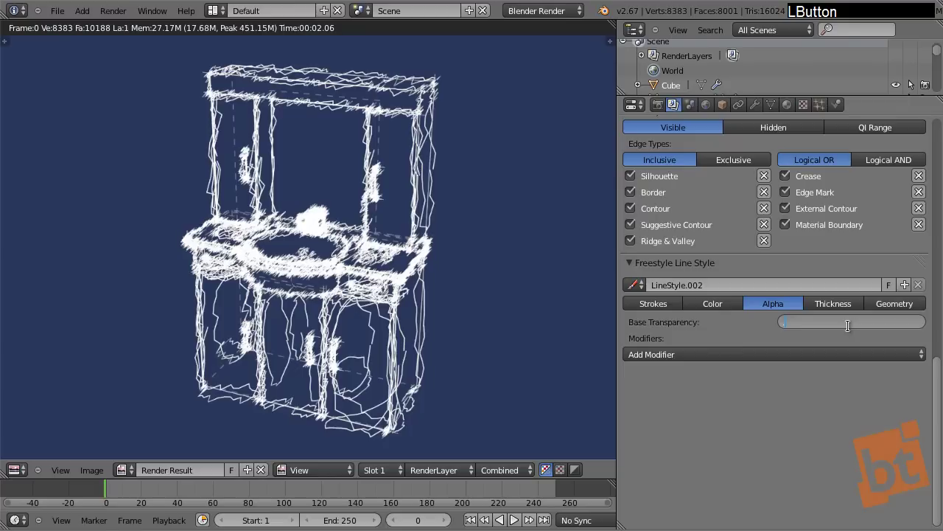
text(.05)
key(Return)
key(F12)
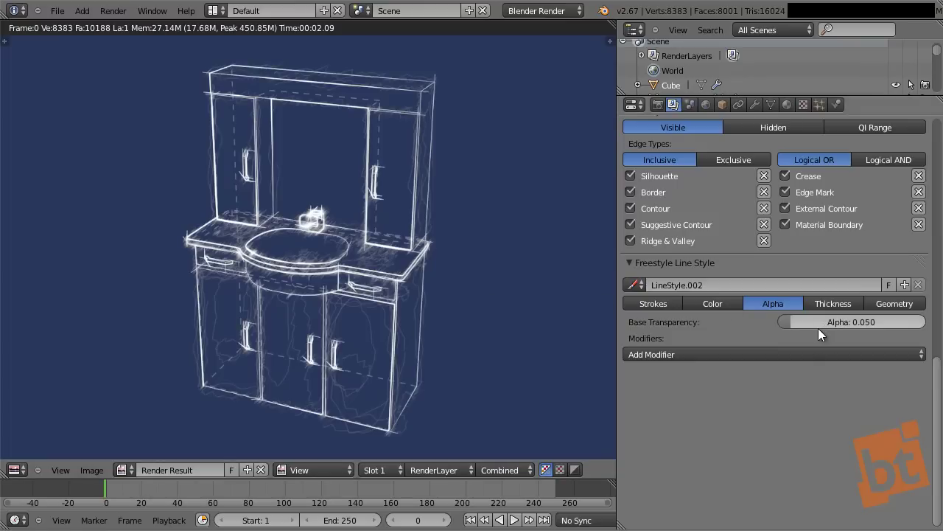
Lower the line style's base alpha to 0.03 and render the scene.
click(838, 318)
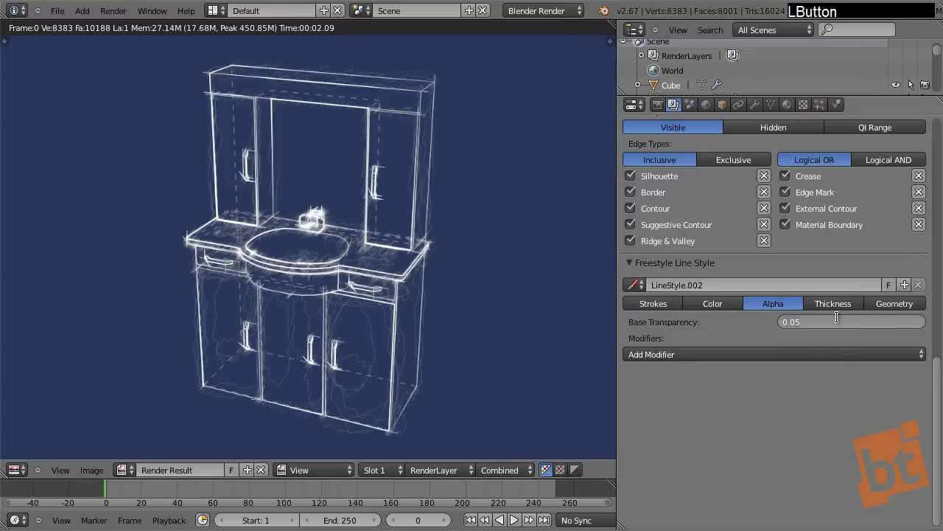
key(Right)
key(BackSpace)
text(3)
key(Return)
key(F12)
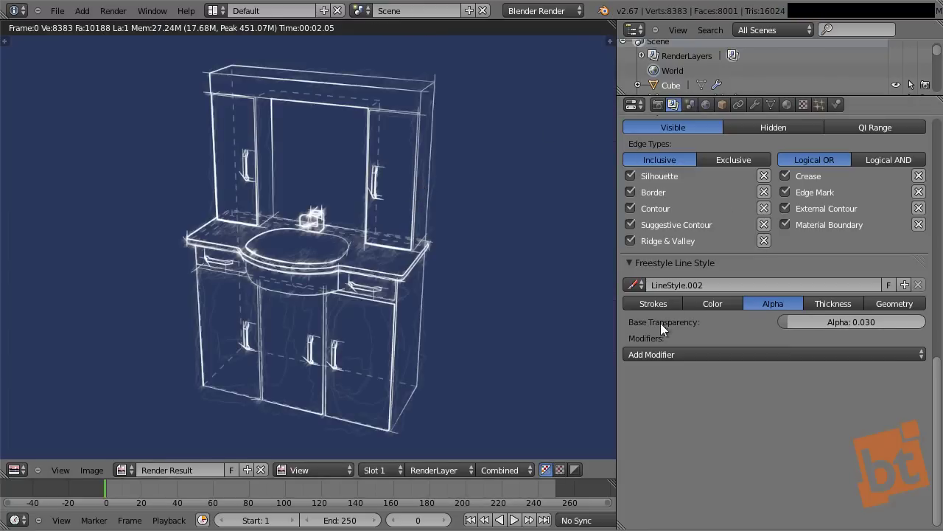
Add an Along Stroke thickness modifier to the line style with a maximum value of 5.
click(651, 303)
middle_drag(703, 424, 702, 401)
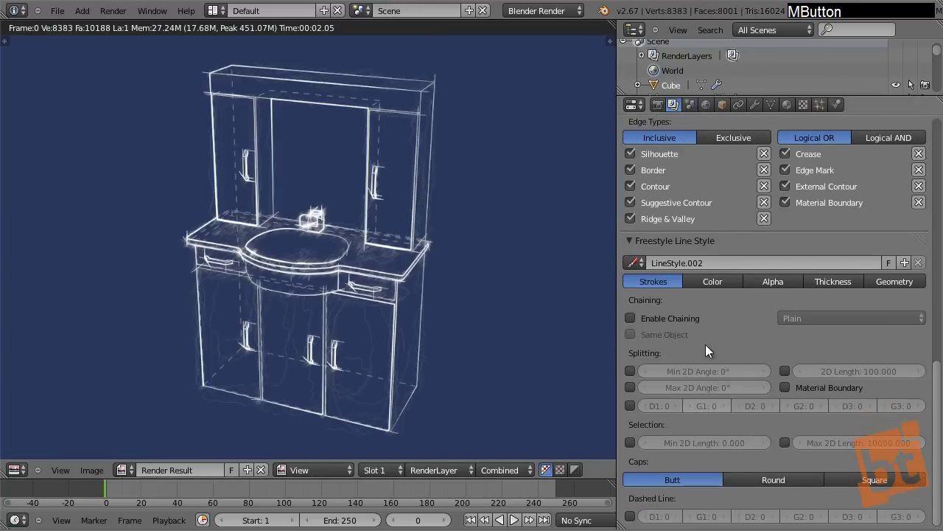
click(853, 283)
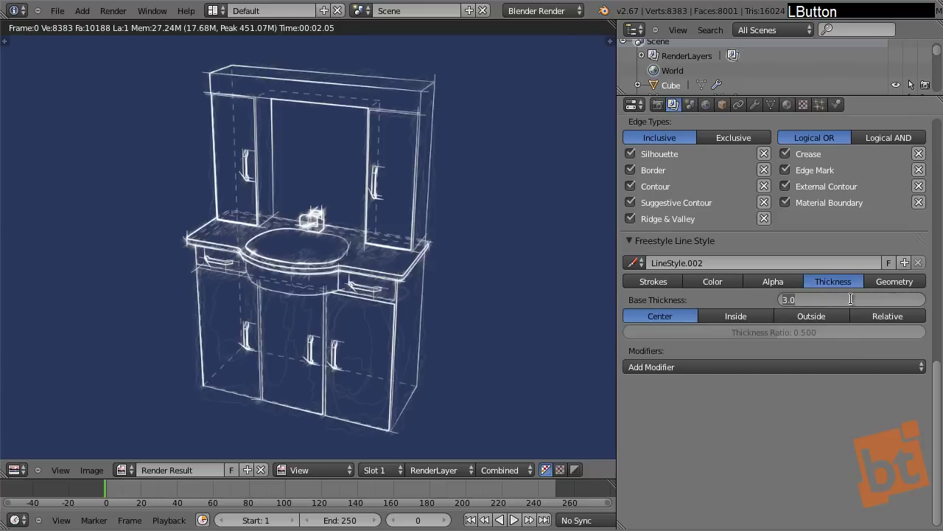
click(789, 367)
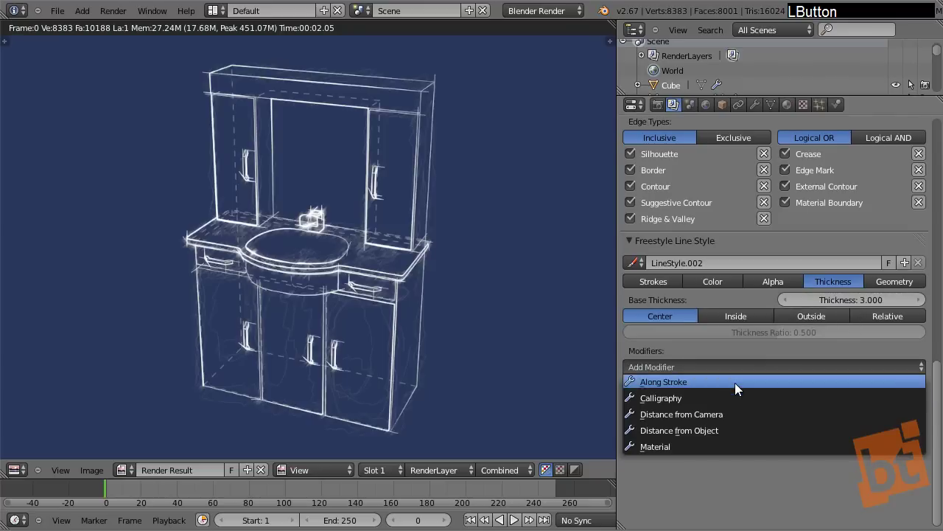
click(734, 381)
click(847, 454)
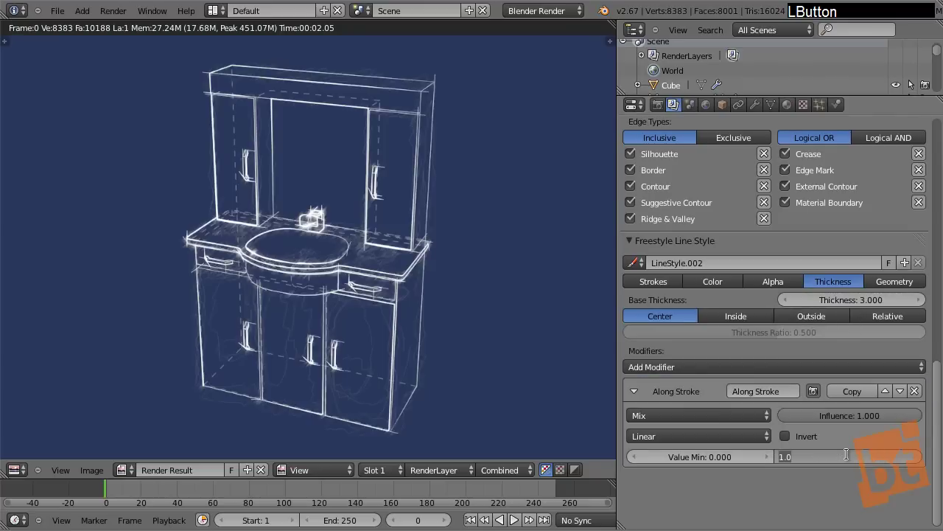
text(5)
key(Return)
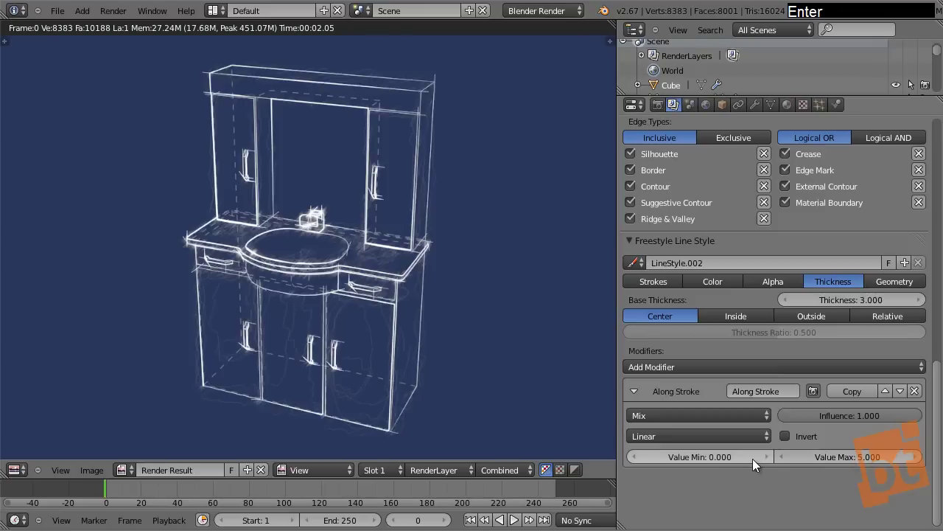
Switch the Along Stroke mapping to Curve, shape it to peak near mid-stroke and fall to zero at both ends, and render.
click(699, 436)
click(697, 404)
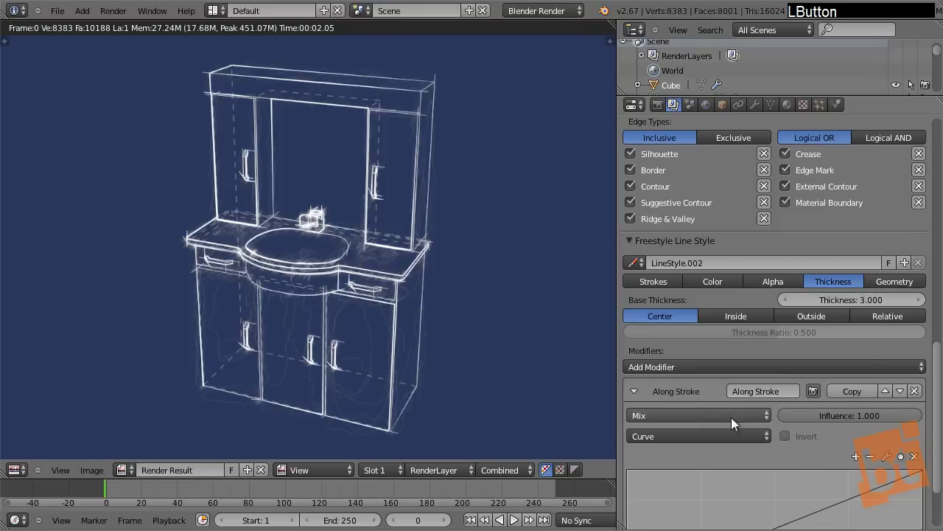
middle_drag(814, 362, 814, 273)
drag(773, 440, 769, 409)
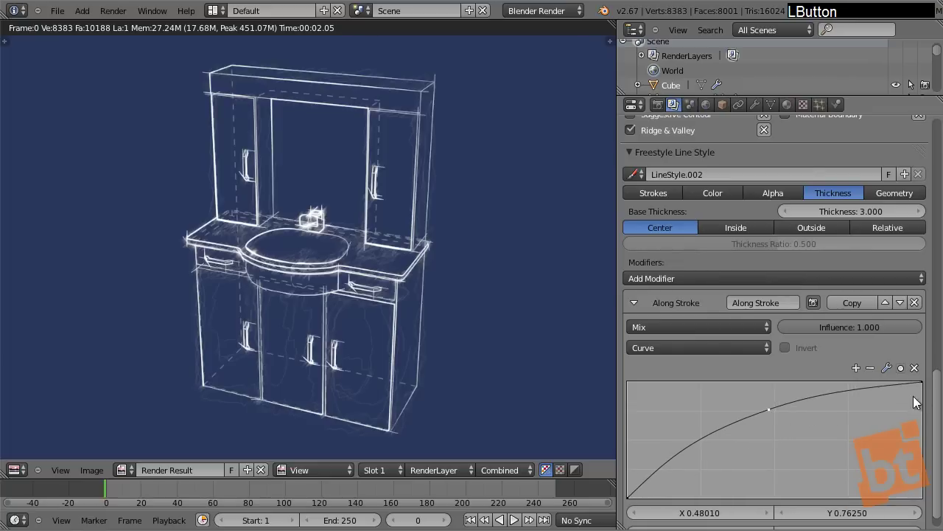
drag(921, 391, 922, 502)
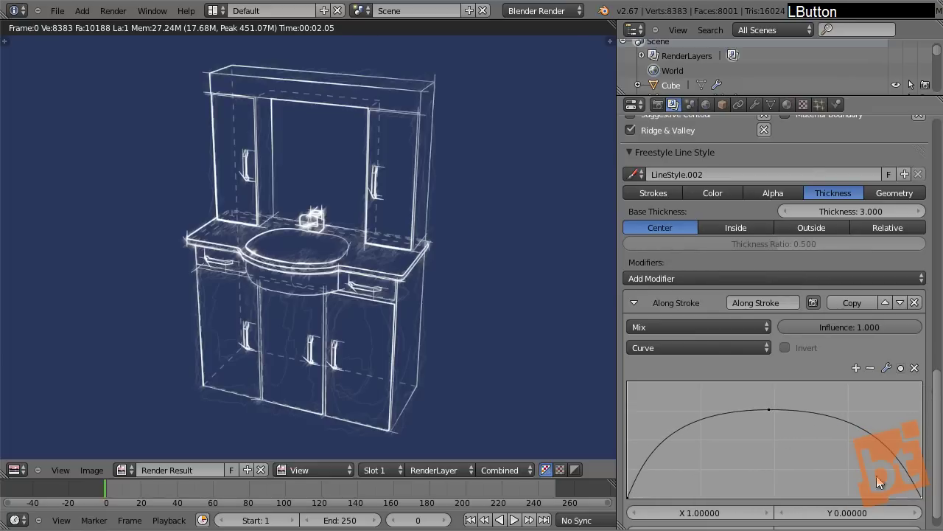
mouse_move(755, 403)
mouse_down()
mouse_move(783, 386)
mouse_move(759, 478)
mouse_move(756, 462)
mouse_up()
key(F12)
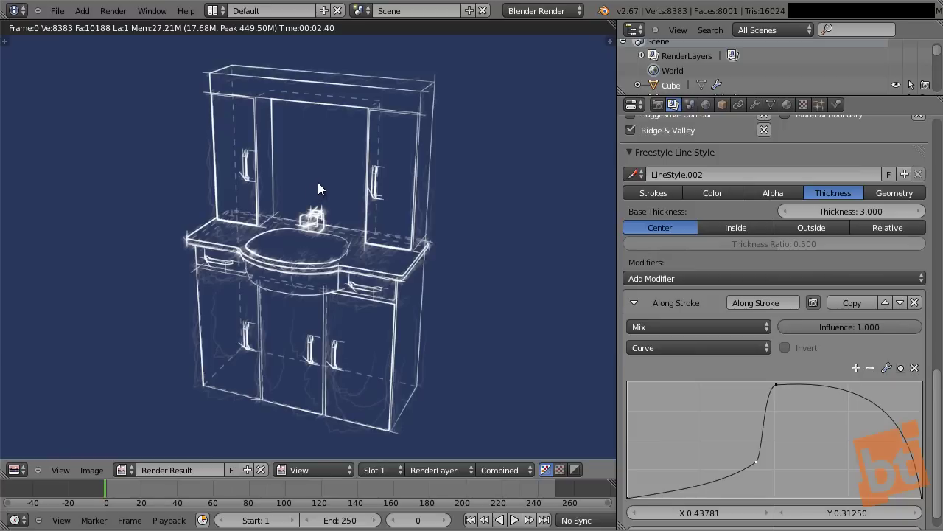
Raise the Along Stroke modifier's maximum thickness value to 20.8 and render the scene.
middle_drag(876, 432, 873, 412)
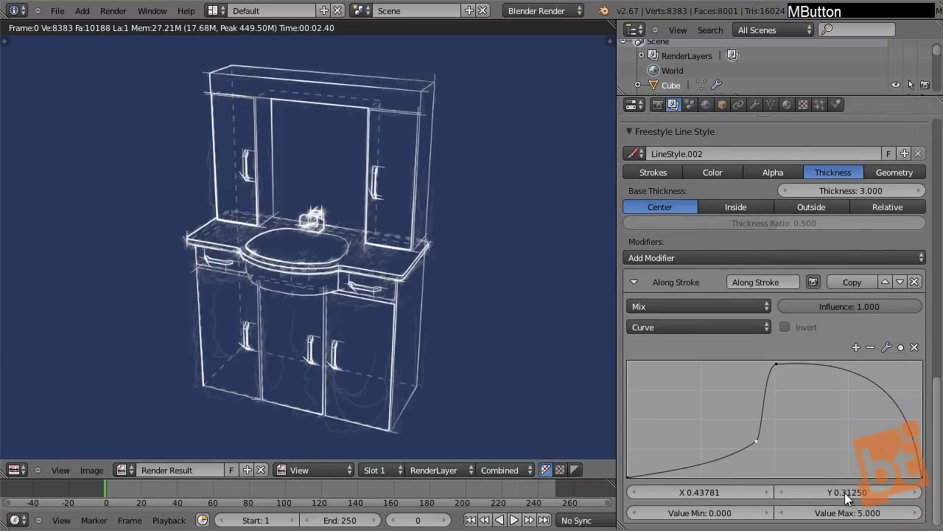
drag(844, 516, 907, 516)
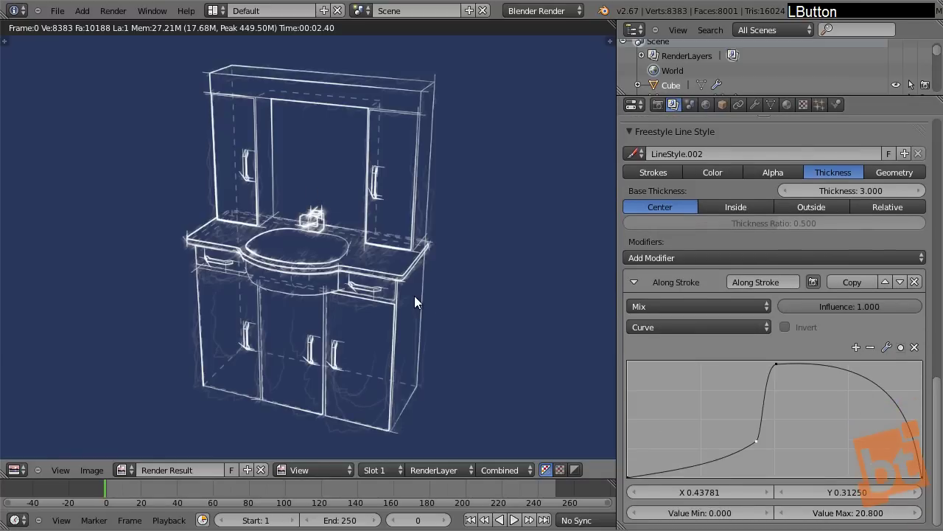
key(F12)
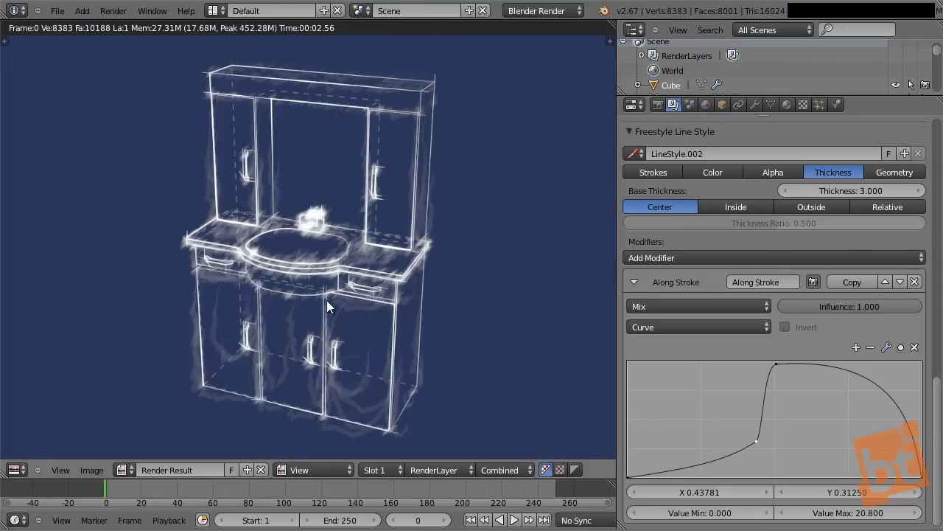
Lower the Along Stroke thickness modifier's maximum value to 15 and render the scene.
click(870, 514)
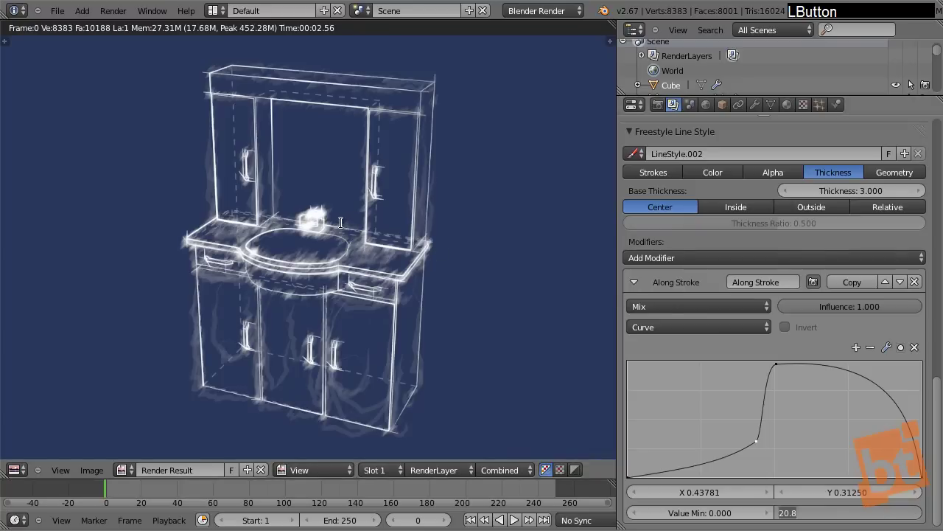
text(15)
key(Return)
key(F12)
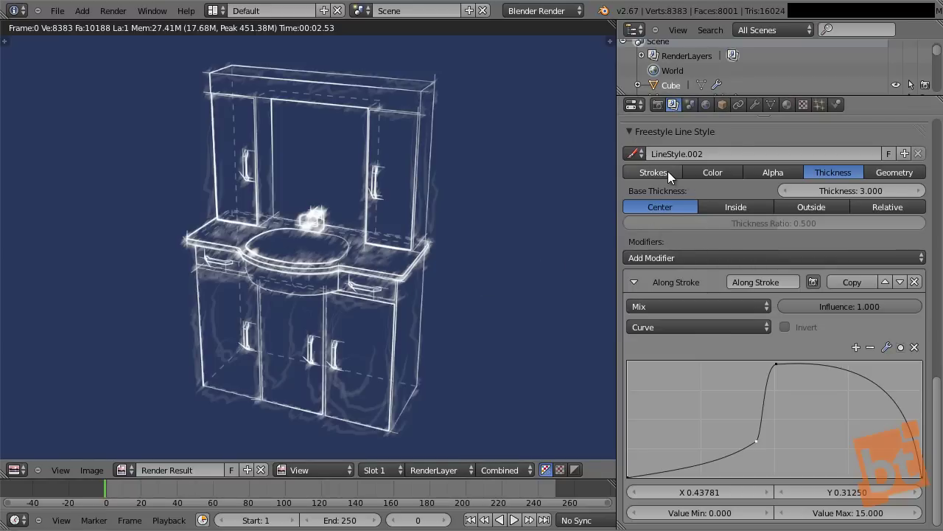
Exclude the Ridge & Valley and Suggestive Contour edge types from the line set, rendering after each change.
middle_drag(705, 256, 693, 317)
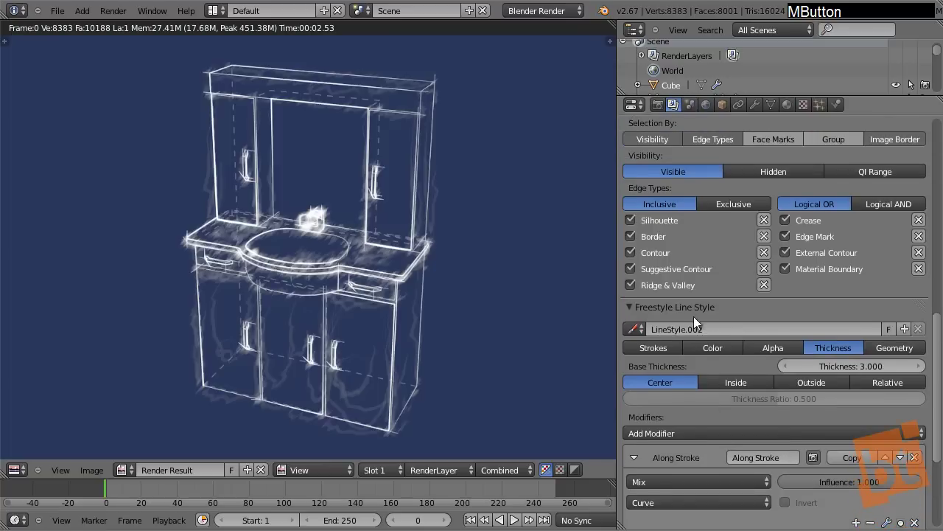
click(629, 285)
key(F12)
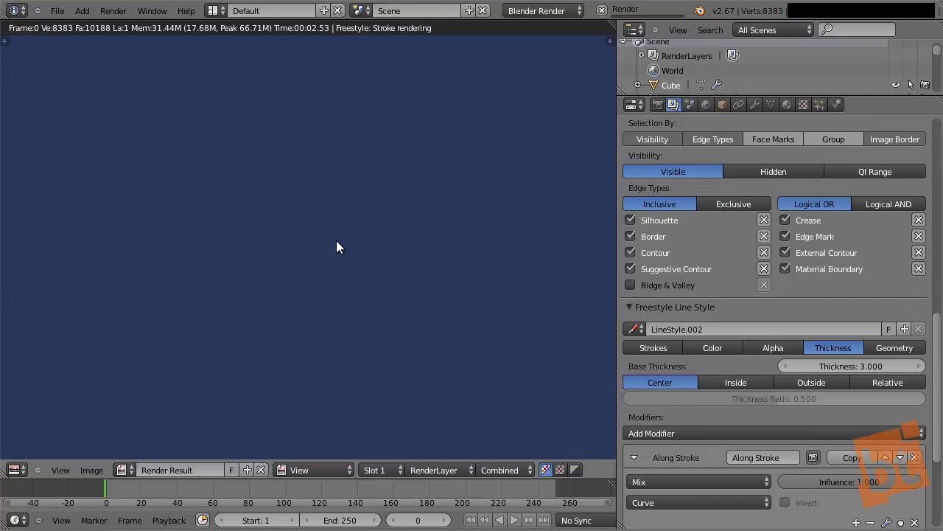
click(632, 269)
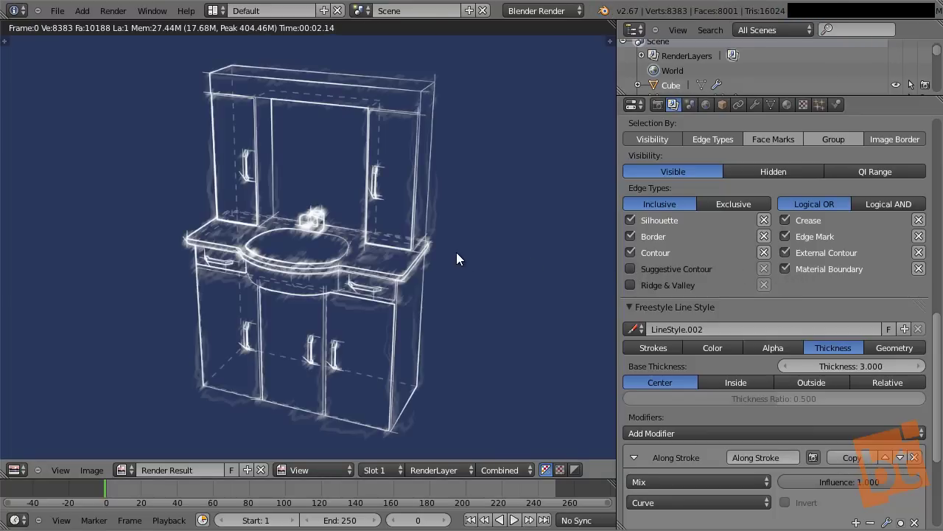
key(F12)
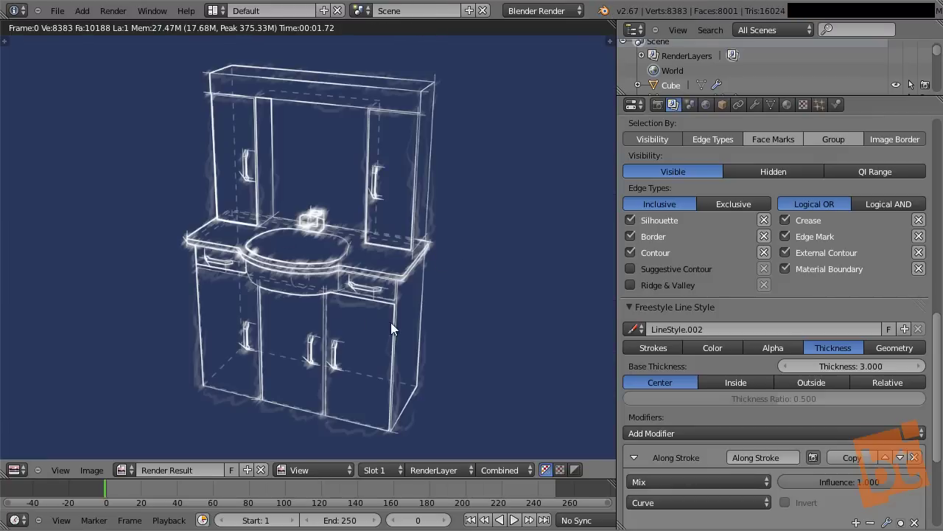
Set the line style's base alpha to 0.01 and render the scene.
middle_drag(452, 345, 436, 325)
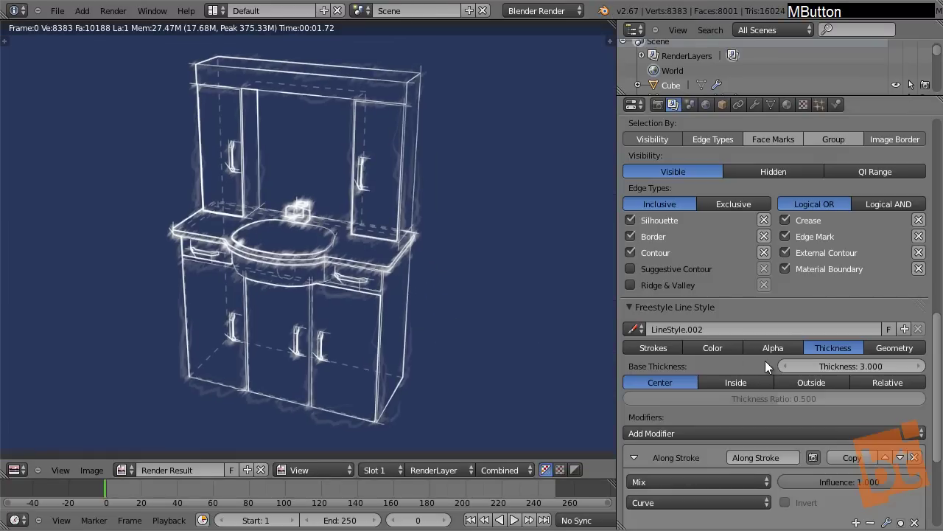
click(767, 349)
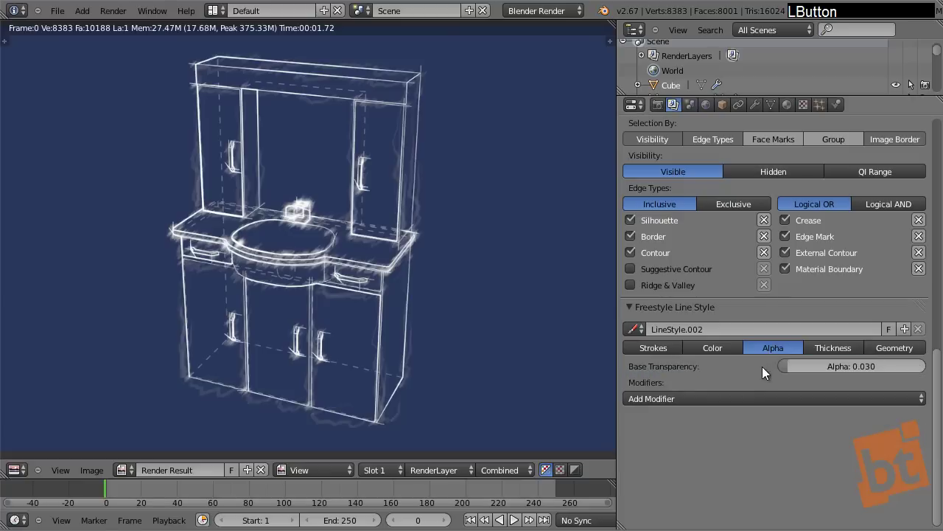
click(773, 402)
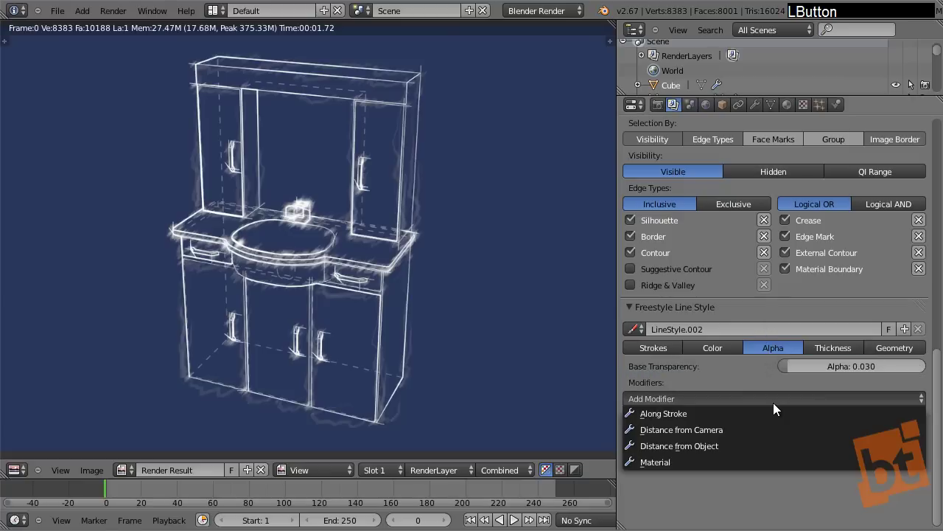
click(849, 367)
click(847, 364)
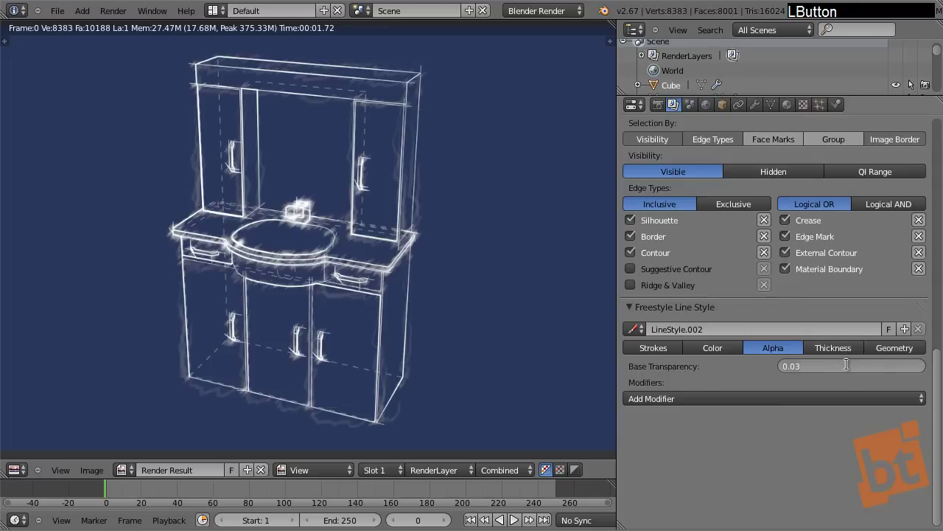
key(BackSpace)
text(0.01)
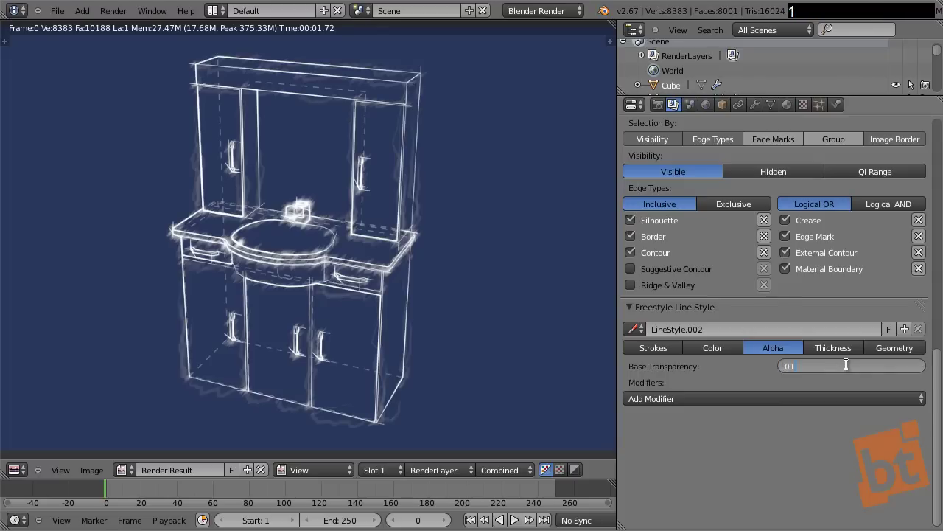
key(Return)
key(F12)
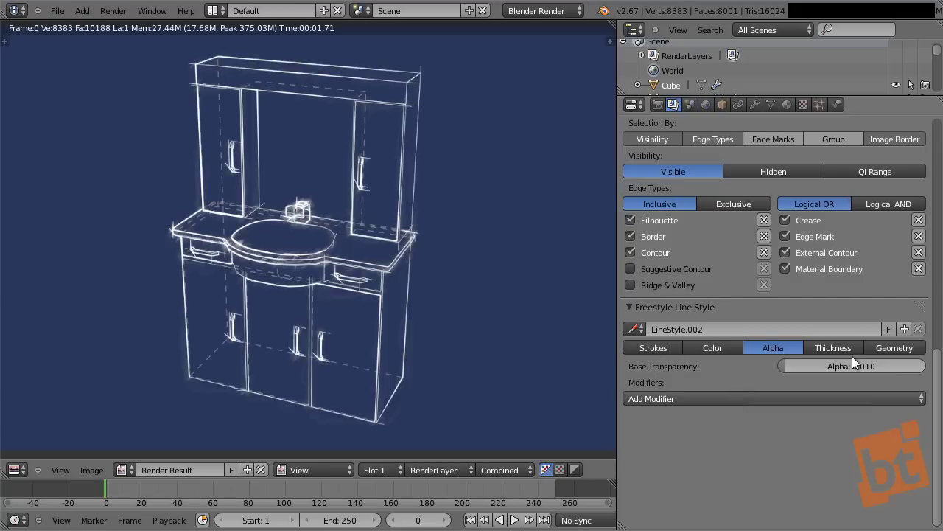
Add a Guiding Lines geometry modifier to the line style and render the scene.
click(880, 347)
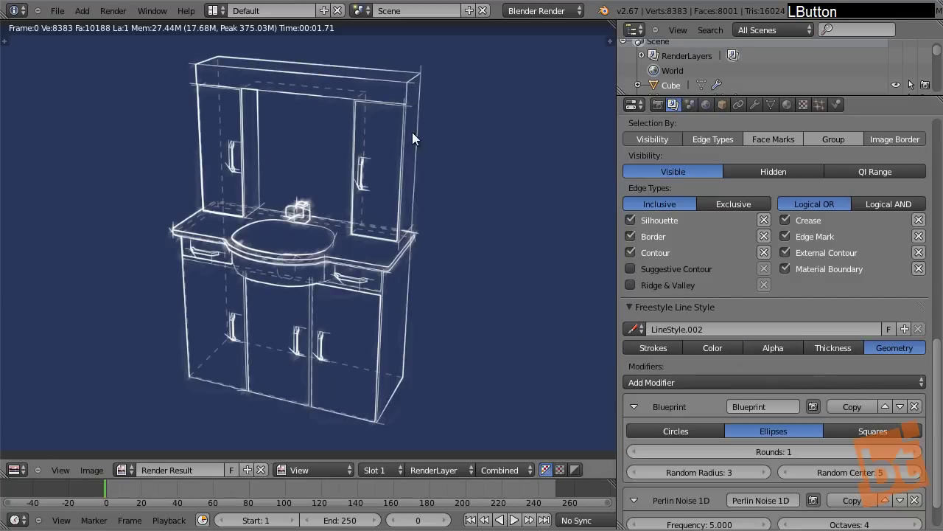
middle_drag(873, 422, 824, 293)
click(814, 336)
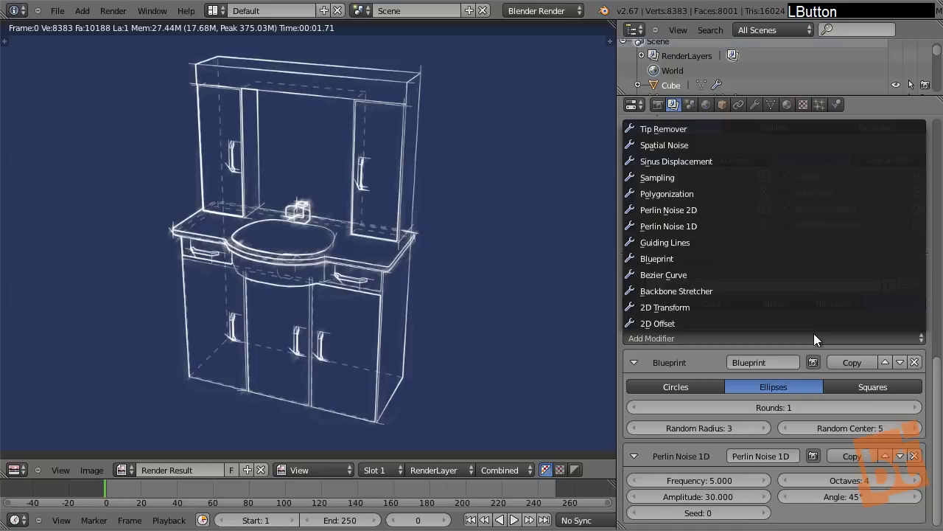
click(670, 242)
middle_drag(711, 401, 706, 349)
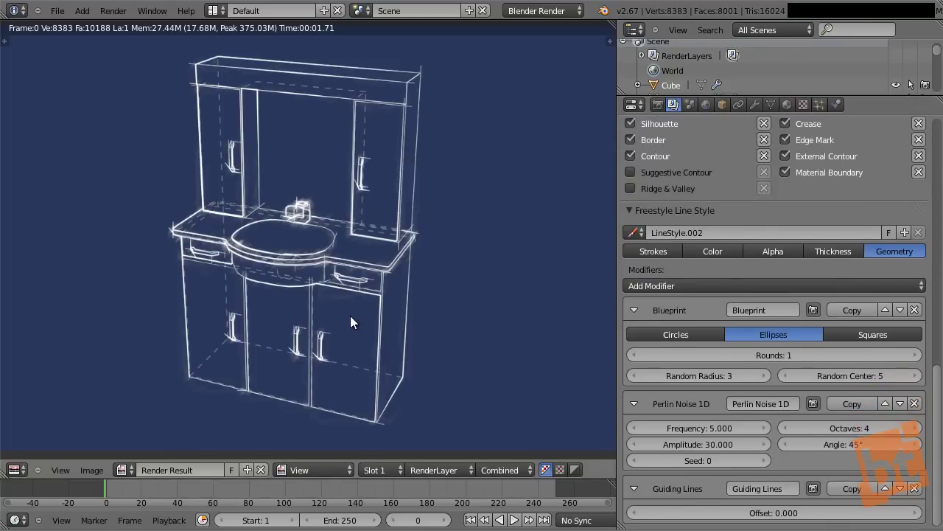
key(F12)
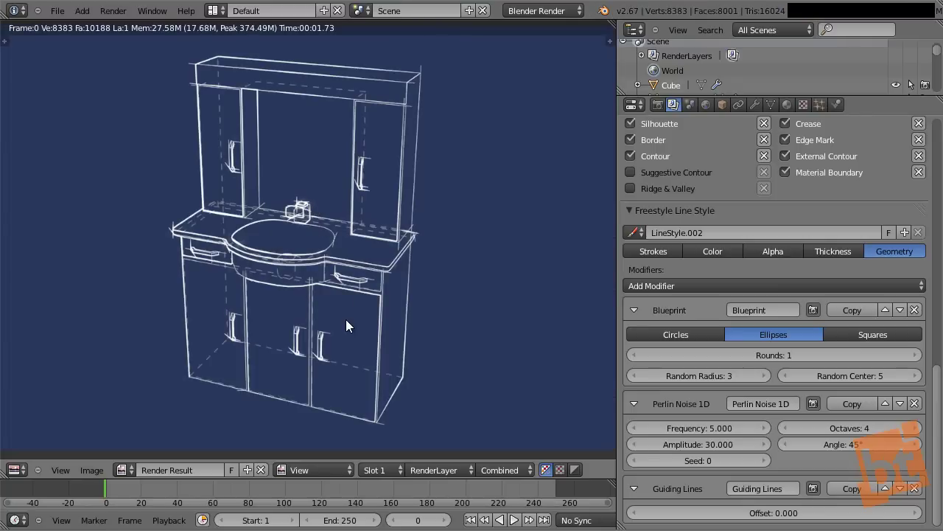
Set the Guiding Lines offset to 1.6 and move the modifier above Perlin Noise 1D, rendering after each change.
drag(784, 516, 796, 518)
key(F12)
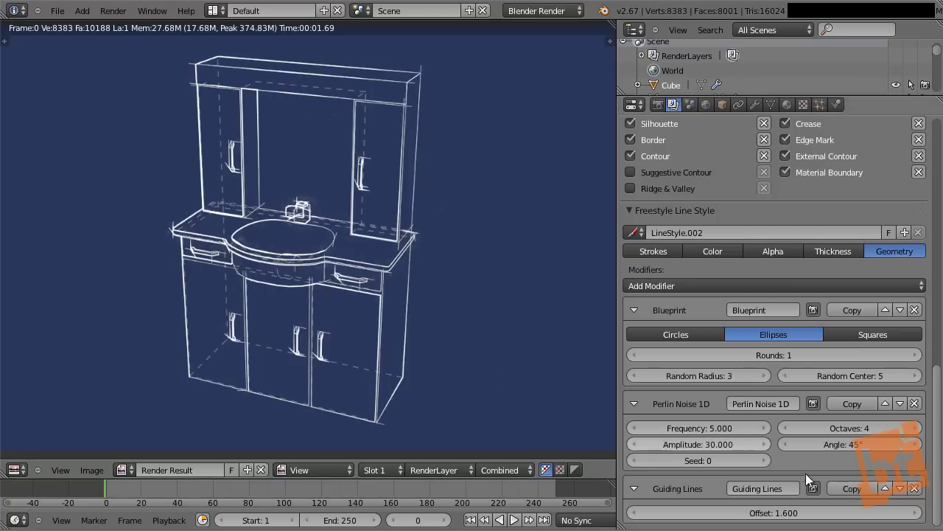
click(887, 490)
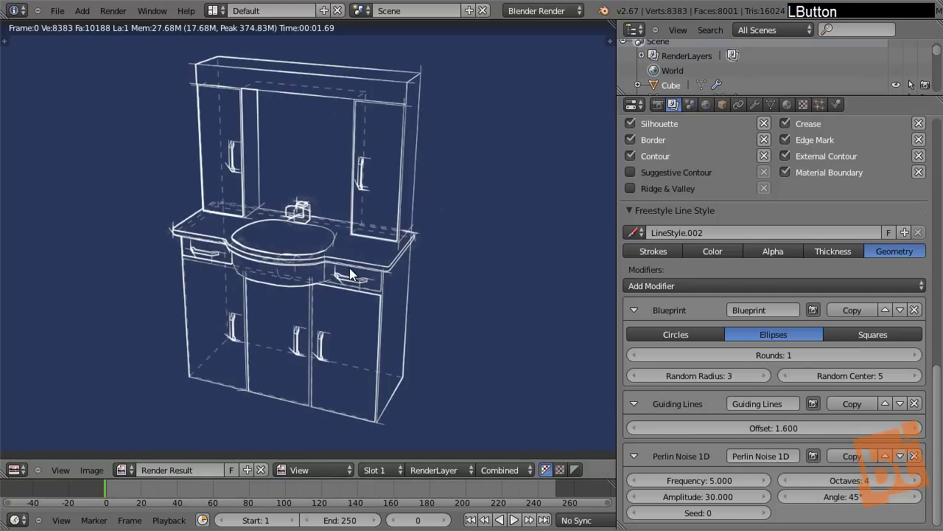
key(F12)
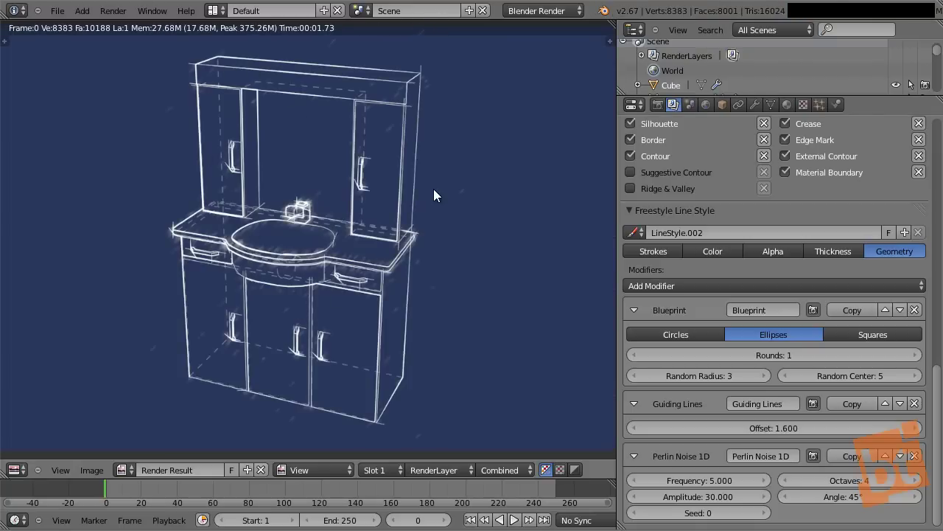
Remove the Guiding Lines modifier from the line style and render the scene.
middle_drag(435, 190, 271, 289)
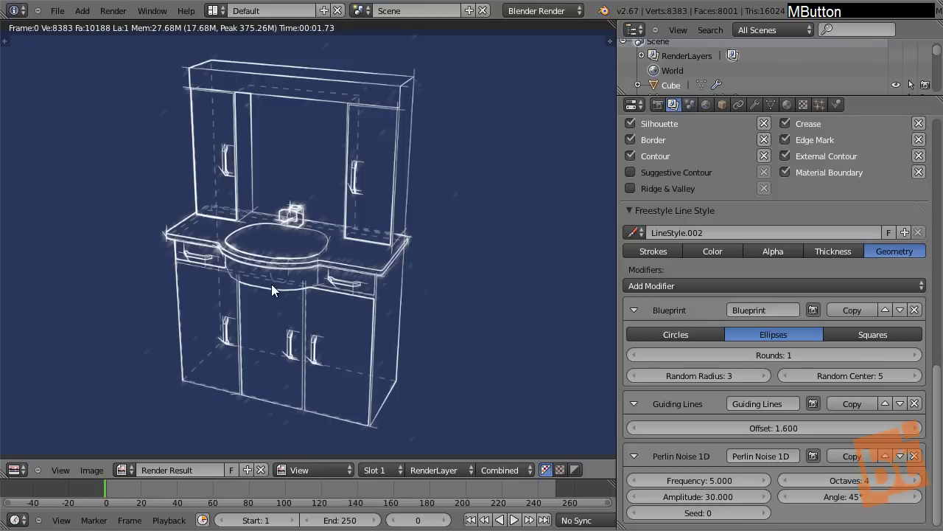
click(914, 403)
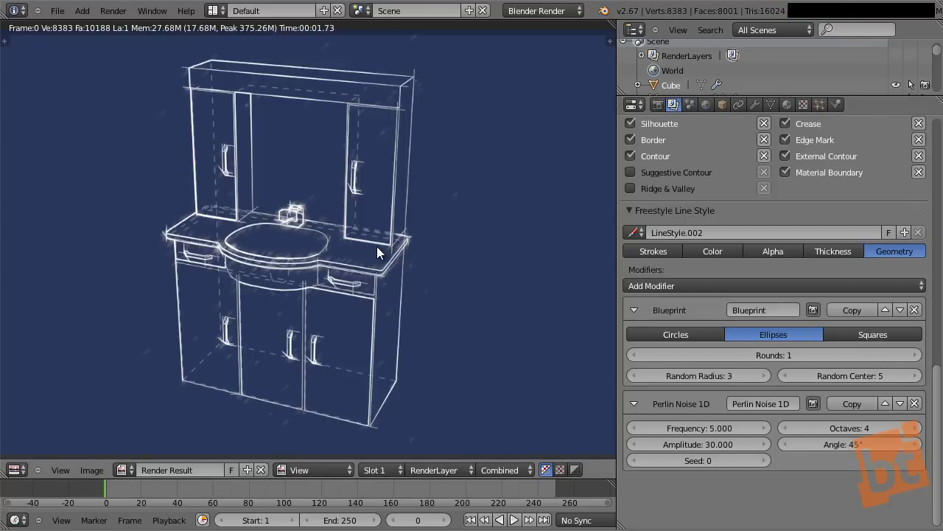
key(F12)
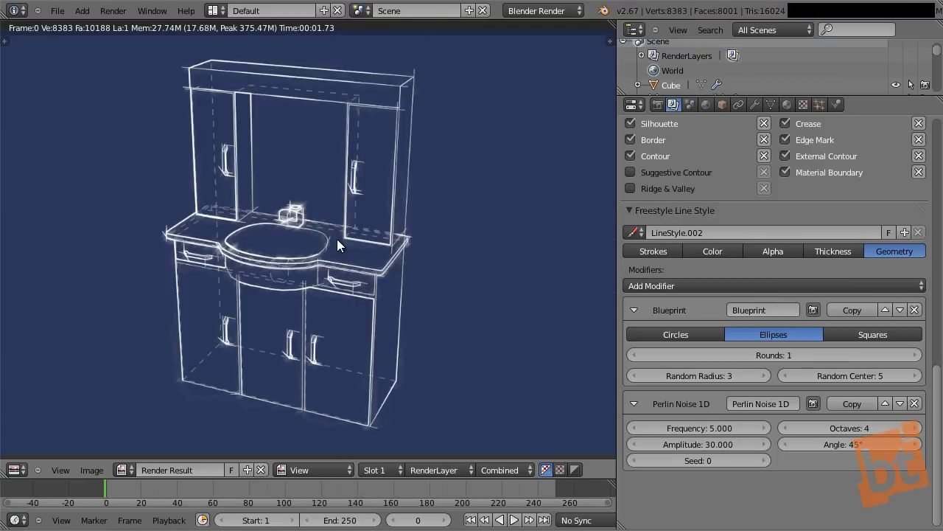
Change the line style's base color to light blue (R 0.321, G 0.473, B 1.000) and render the scene.
click(740, 252)
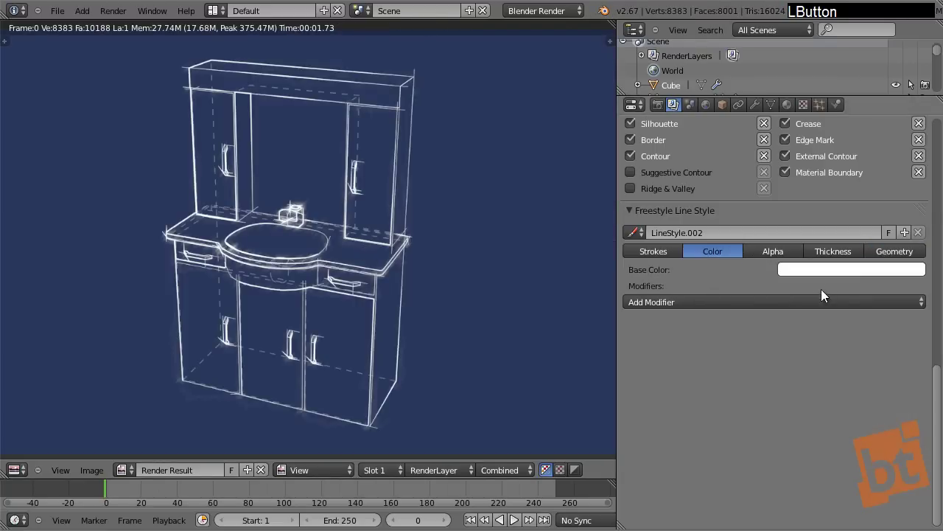
click(828, 269)
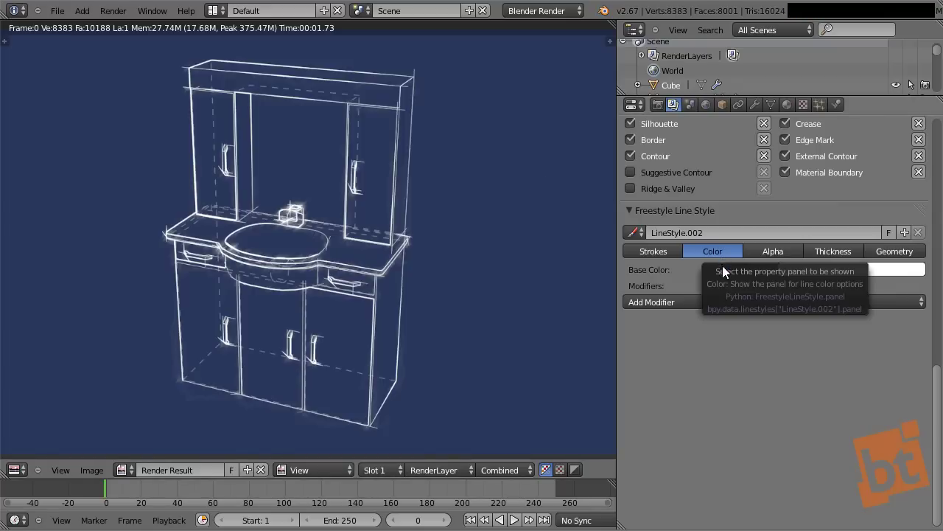
click(835, 269)
drag(857, 113, 877, 98)
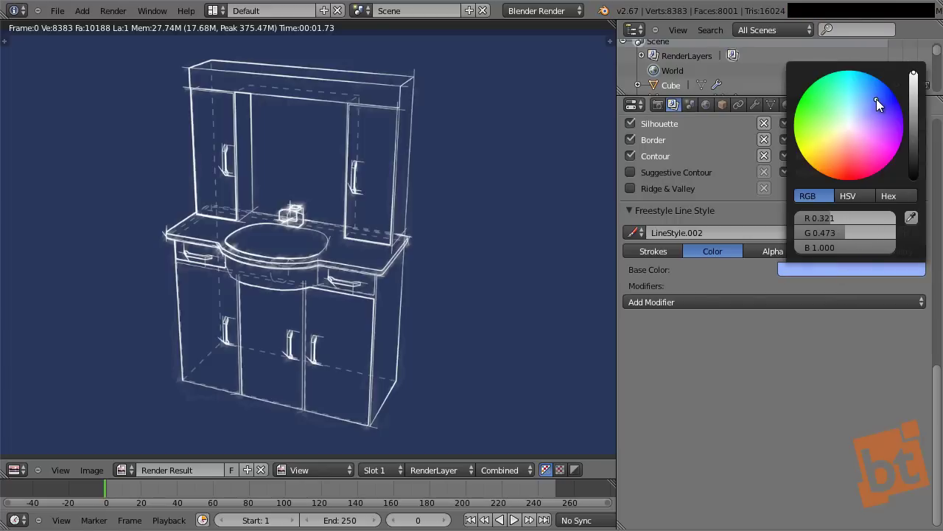
key(F12)
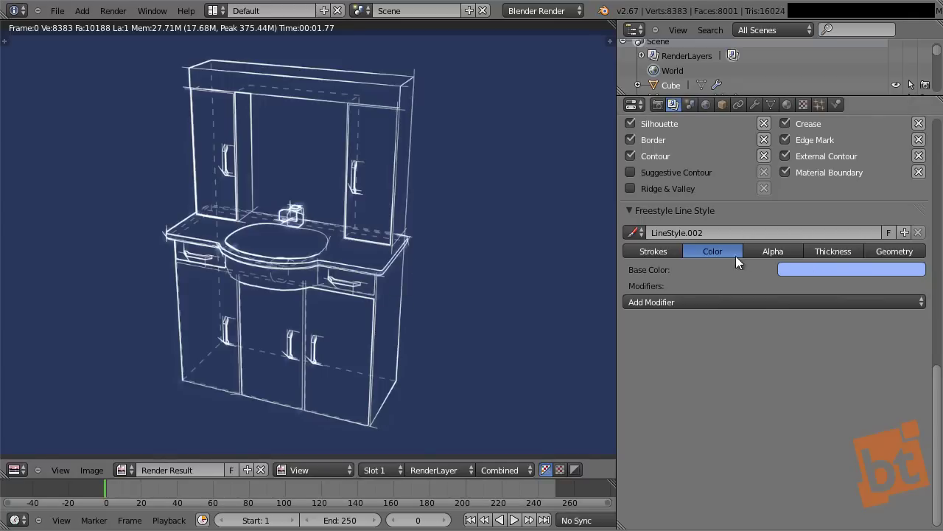
Raise the light blue line style's base alpha to 0.03 and render the scene.
click(774, 254)
click(855, 270)
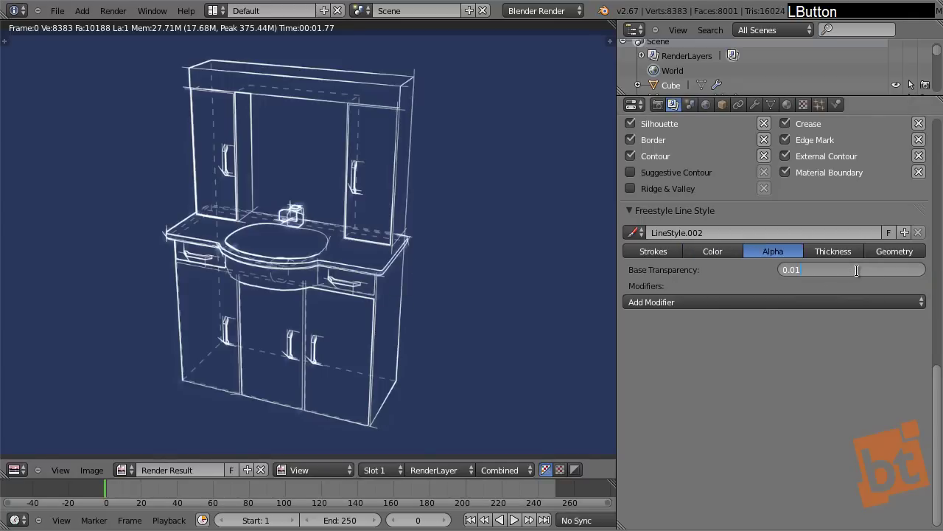
text(0.03)
key(Return)
key(F12)
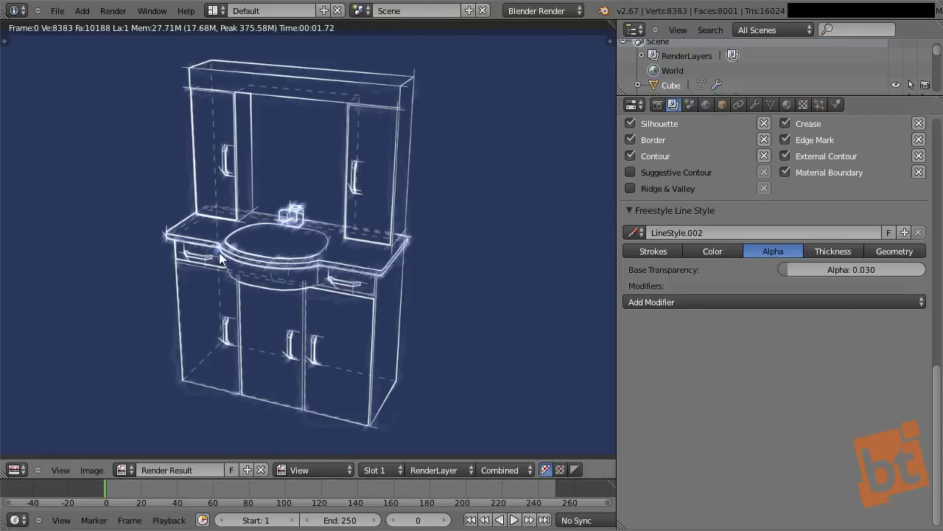
Enable plain chaining for the line style's strokes and render the scene.
click(656, 255)
click(630, 288)
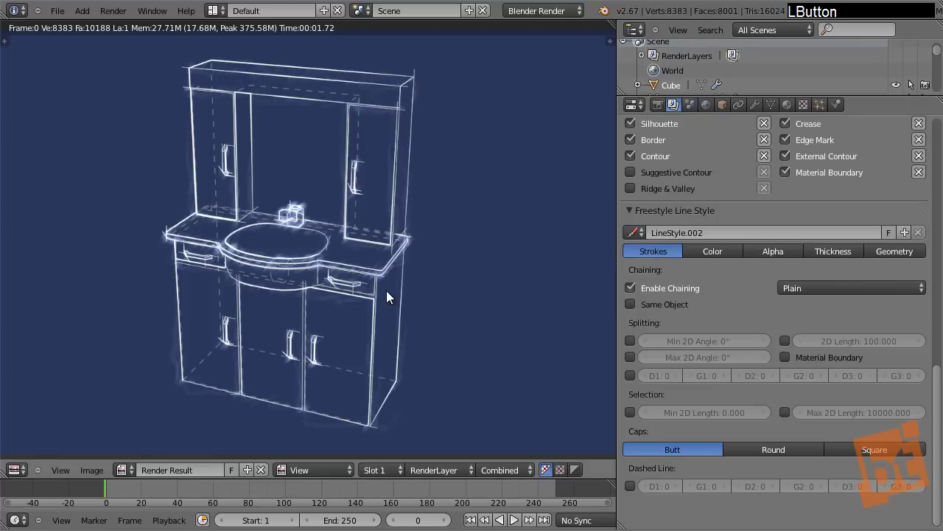
key(F12)
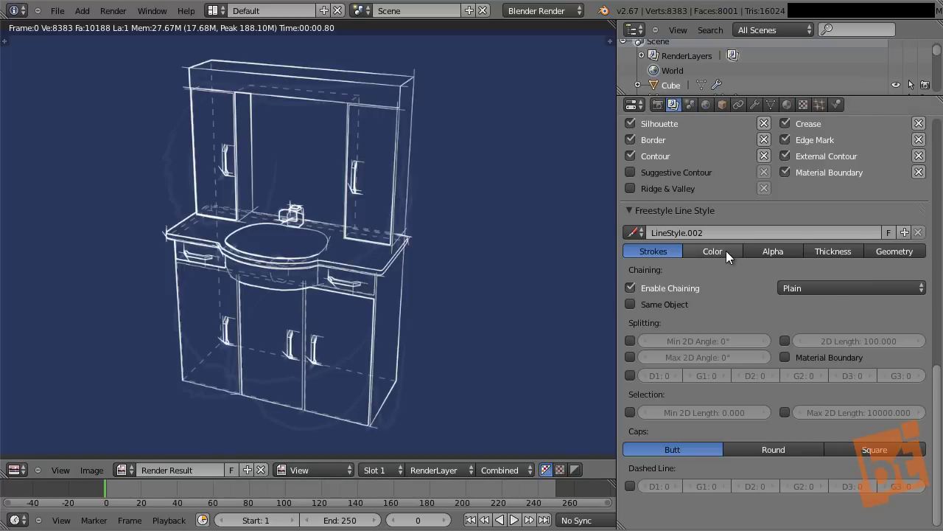
Set the Perlin Noise 1D modifier's frequency to 10 and amplitude to 33.5, and render the scene.
click(901, 254)
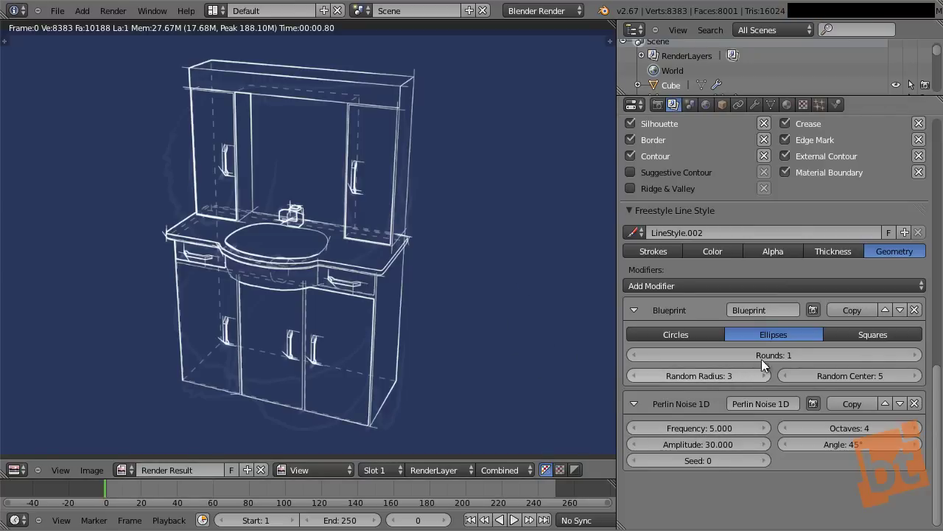
click(702, 430)
text(10)
key(Return)
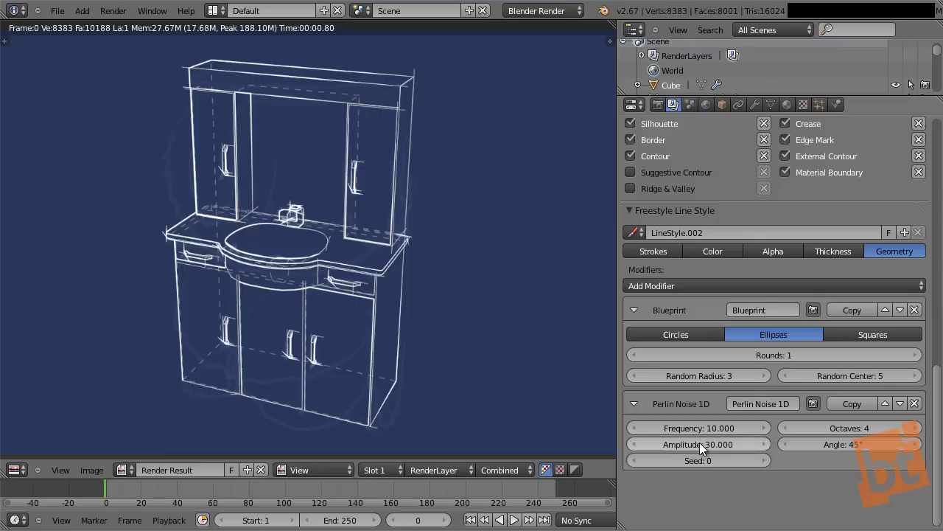
drag(700, 442, 714, 444)
key(F12)
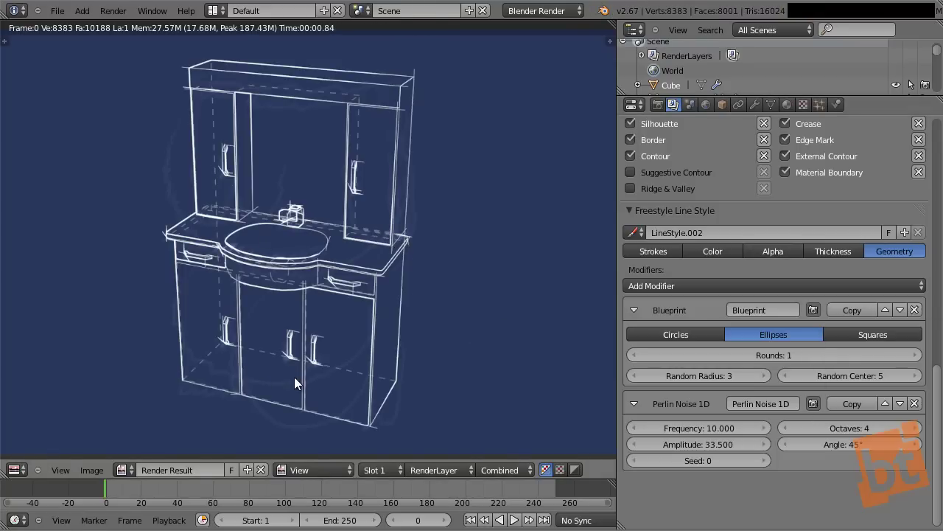
Add a Backbone Stretcher geometry modifier to the line style.
click(763, 288)
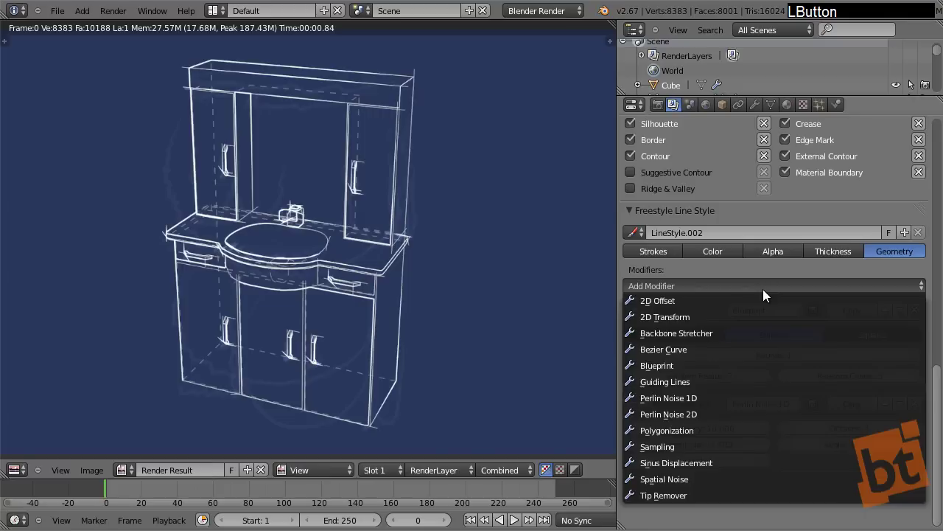
click(703, 333)
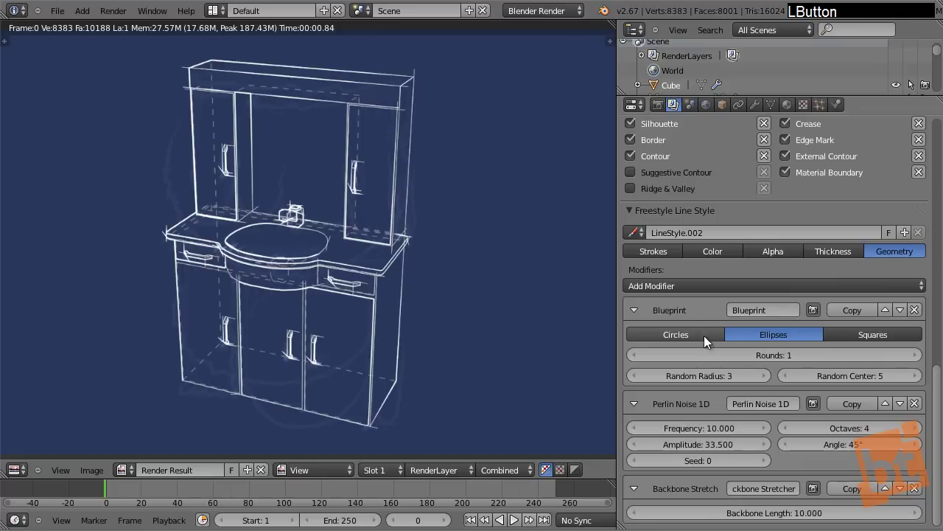
Move the Backbone Stretcher modifier above Perlin Noise 1D, set its backbone length to 50 and render the scene.
click(884, 488)
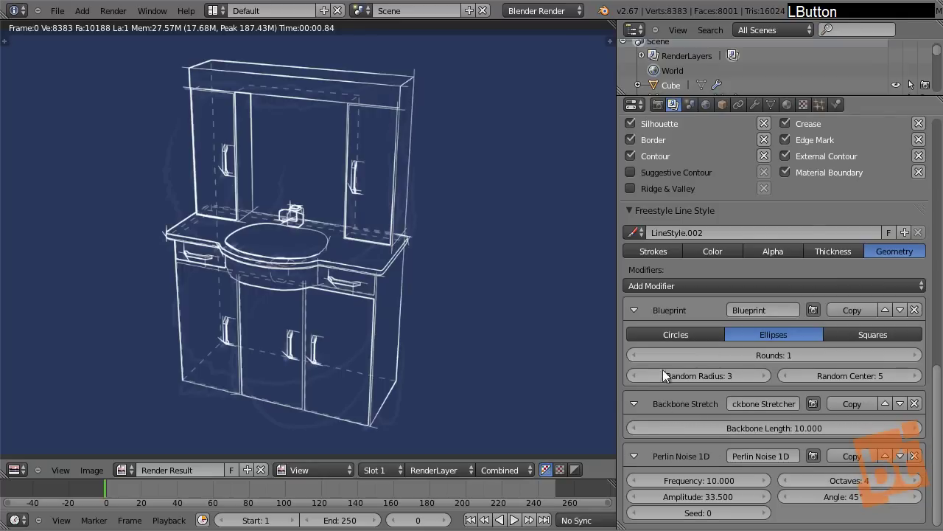
click(822, 431)
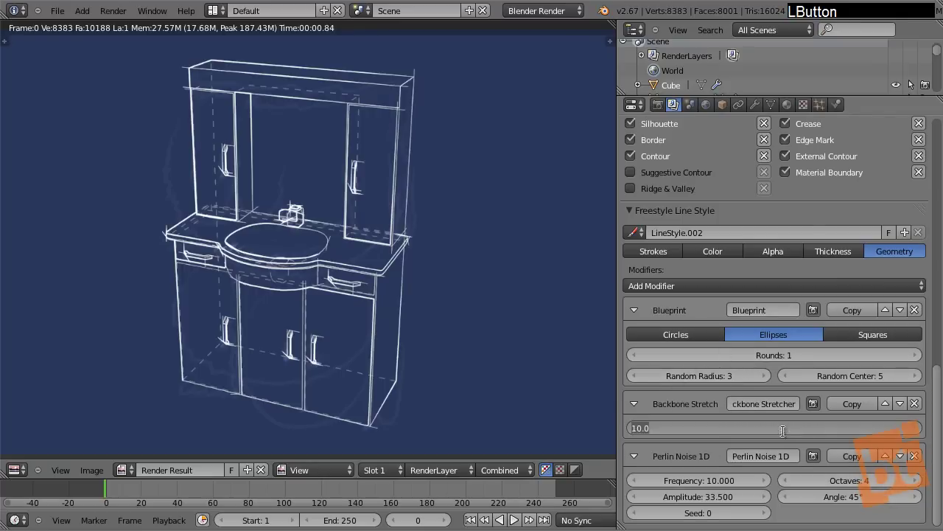
text(50)
key(Return)
key(F12)
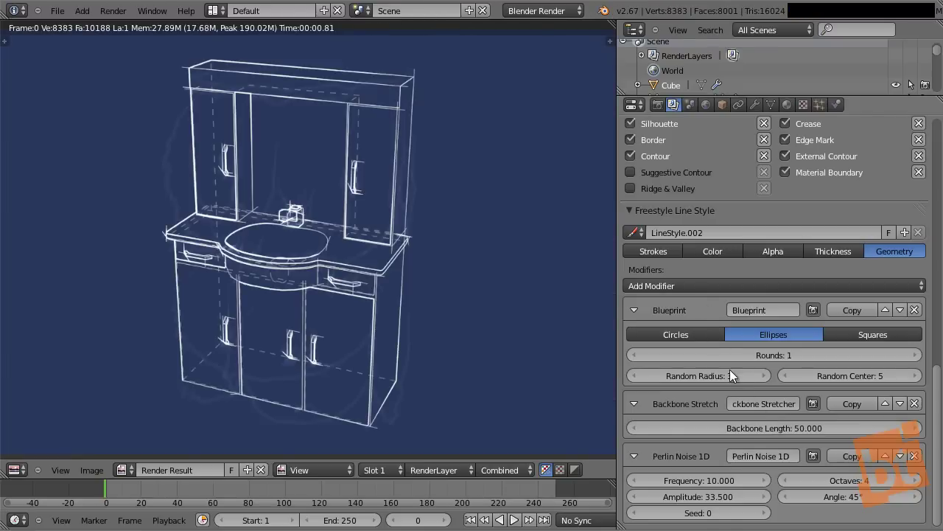
Set the Backbone Stretcher's backbone length to 100.
click(774, 432)
text(100)
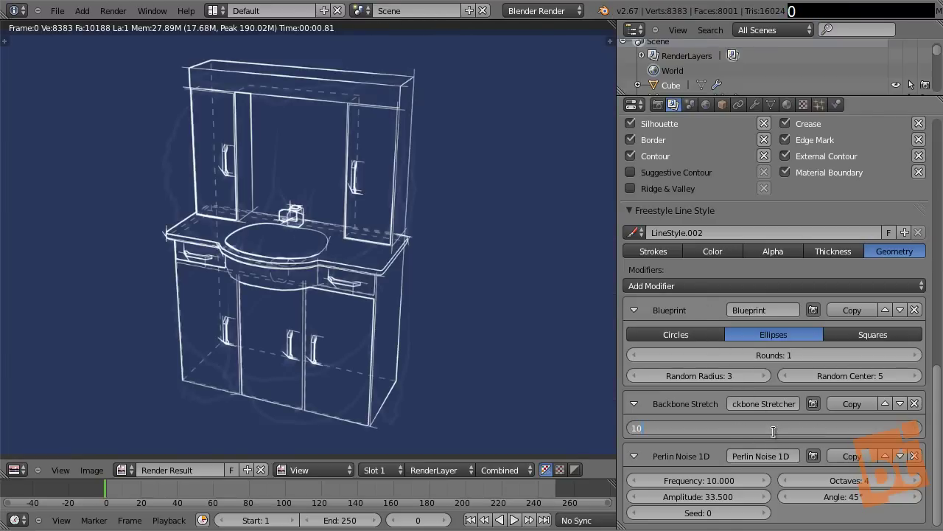
key(Return)
Add a Polygonization geometry modifier above Perlin Noise 1D, set its error to 2 and render the scene.
click(790, 285)
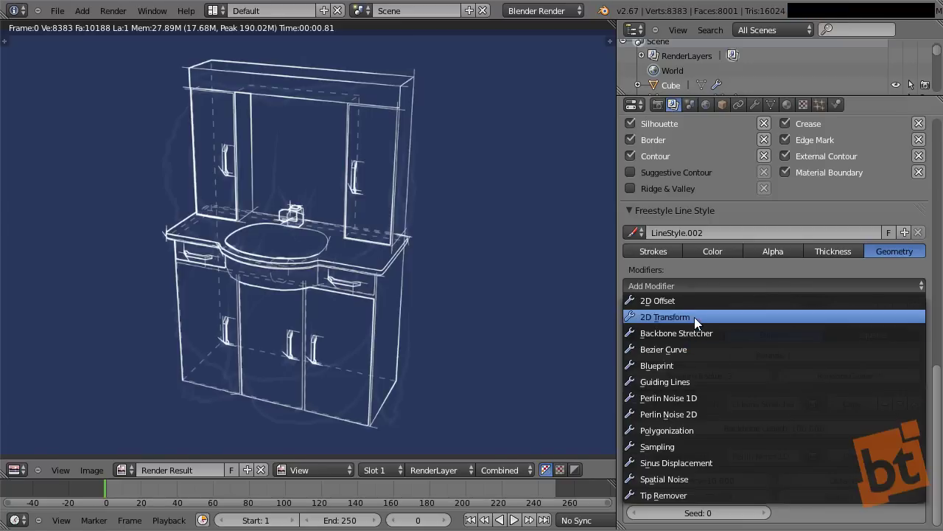
click(705, 429)
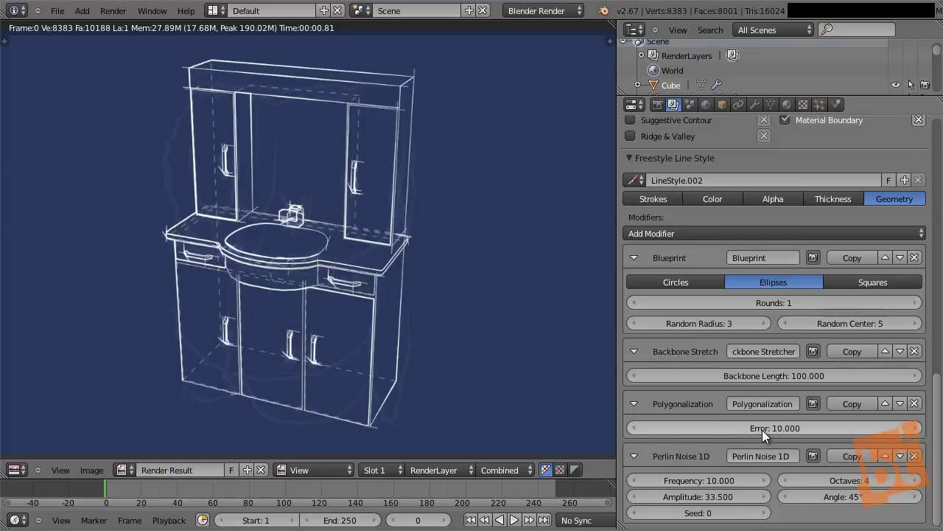
click(762, 430)
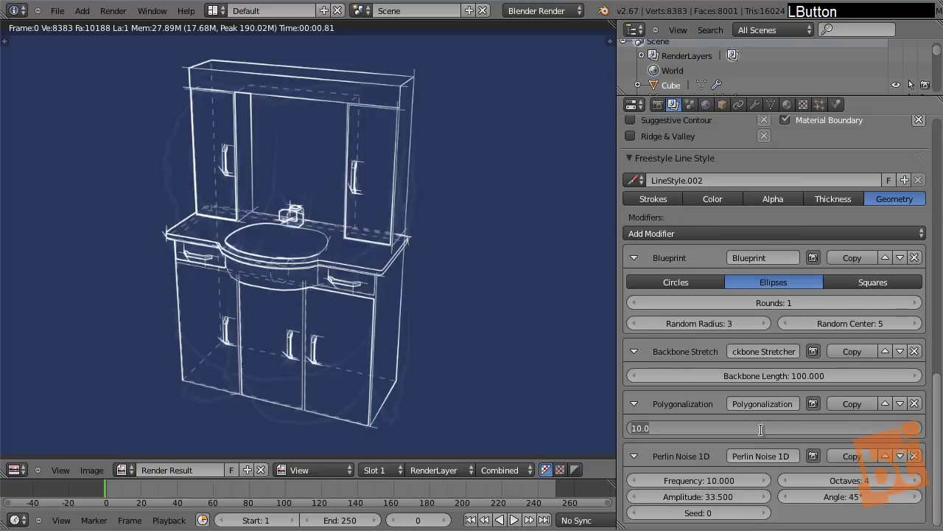
text(2)
key(Return)
key(F12)
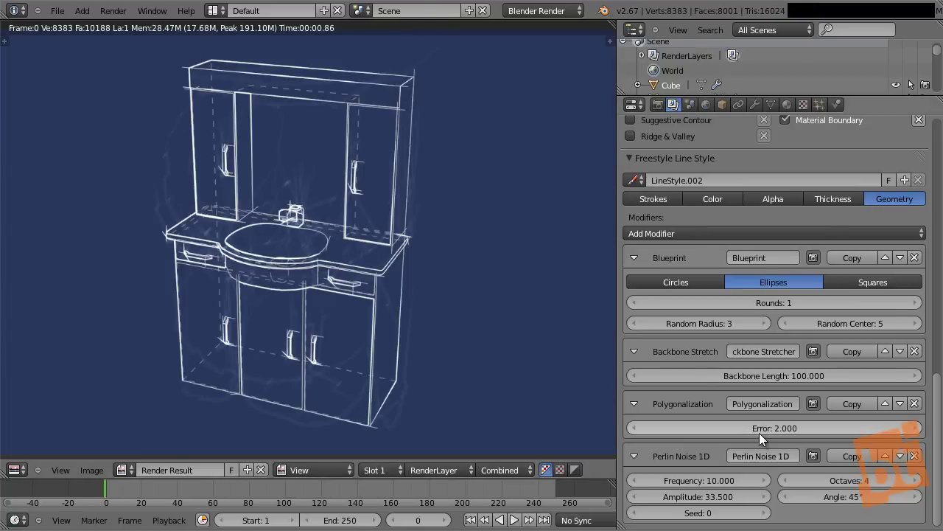
Raise the Polygonization modifier's error to 10.6 and render the scene.
drag(760, 426, 757, 426)
key(F12)
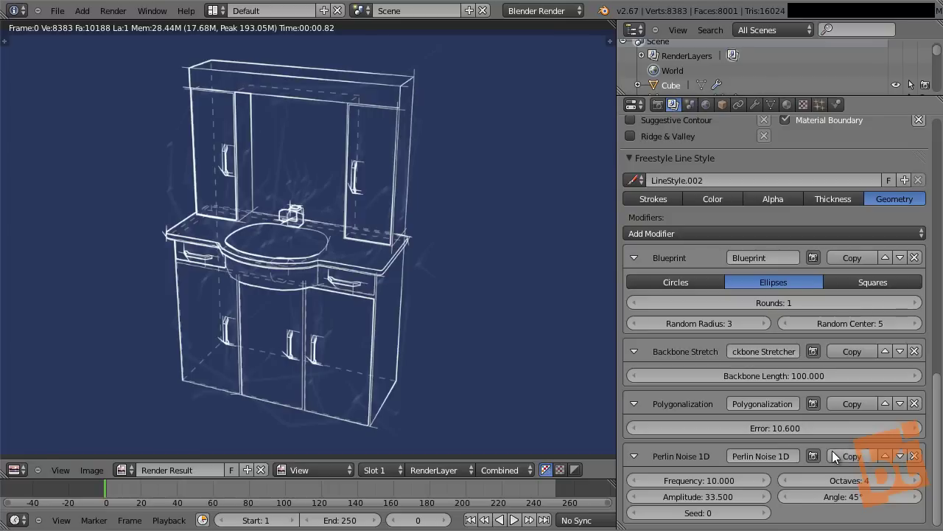
middle_drag(832, 450, 830, 420)
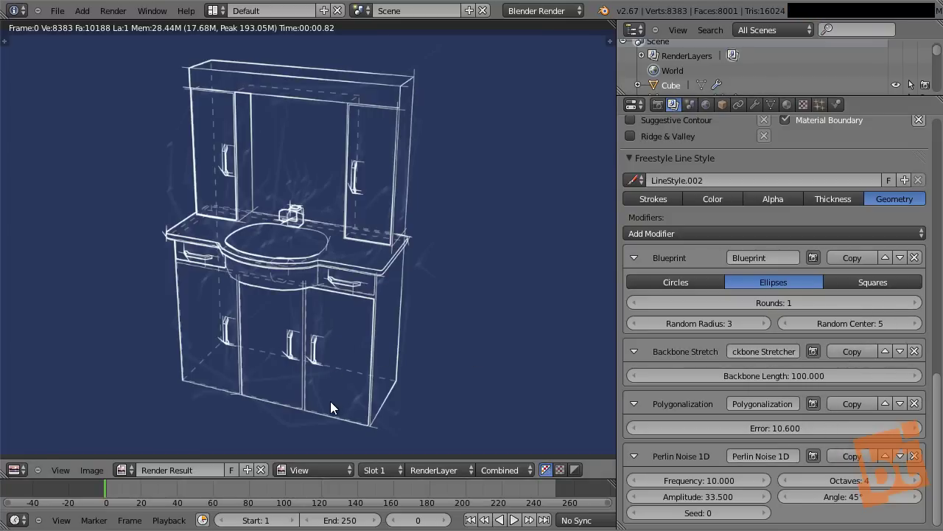
Lower the sketchy line style's base alpha to 0.02 and render the scene.
click(763, 202)
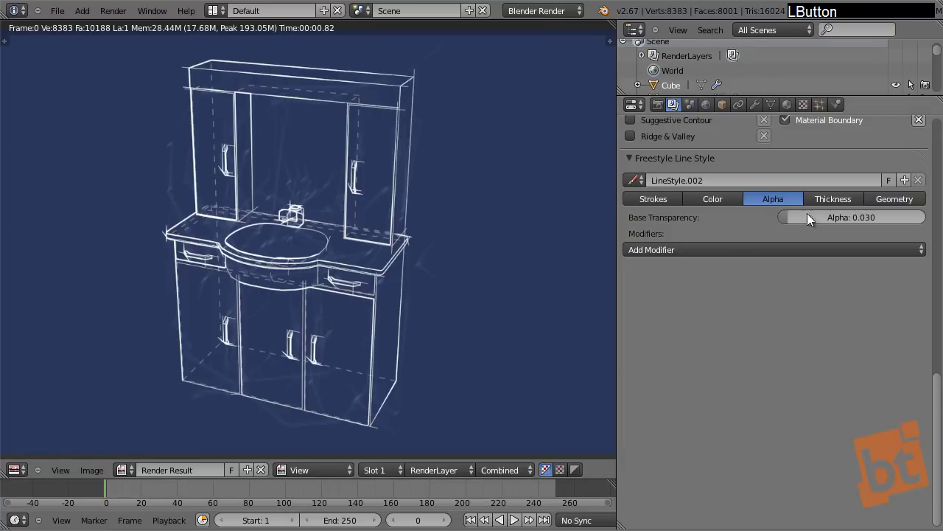
click(854, 219)
key(BackSpace)
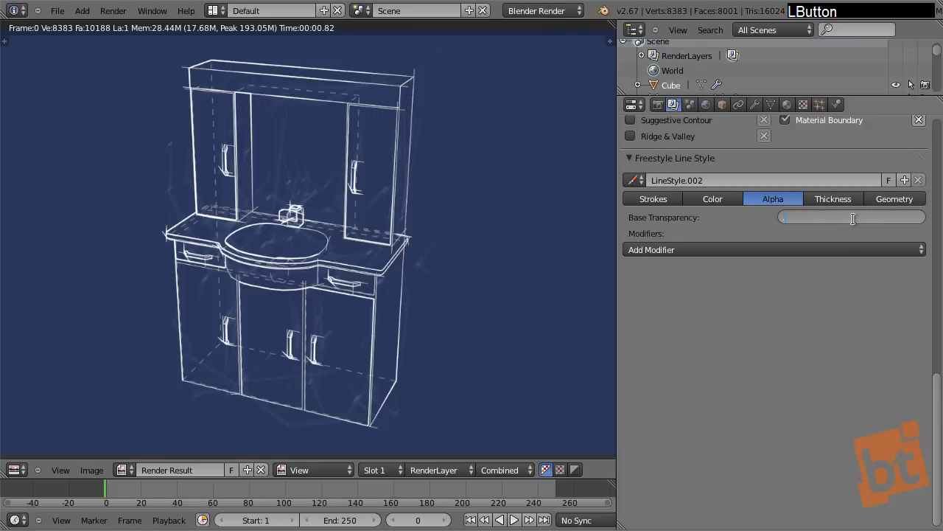
text(0.02)
key(Return)
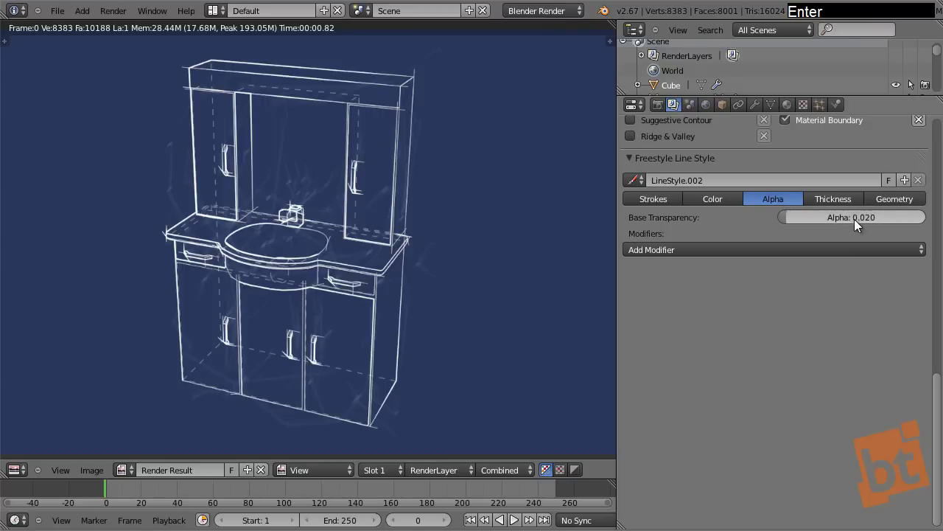
key(F12)
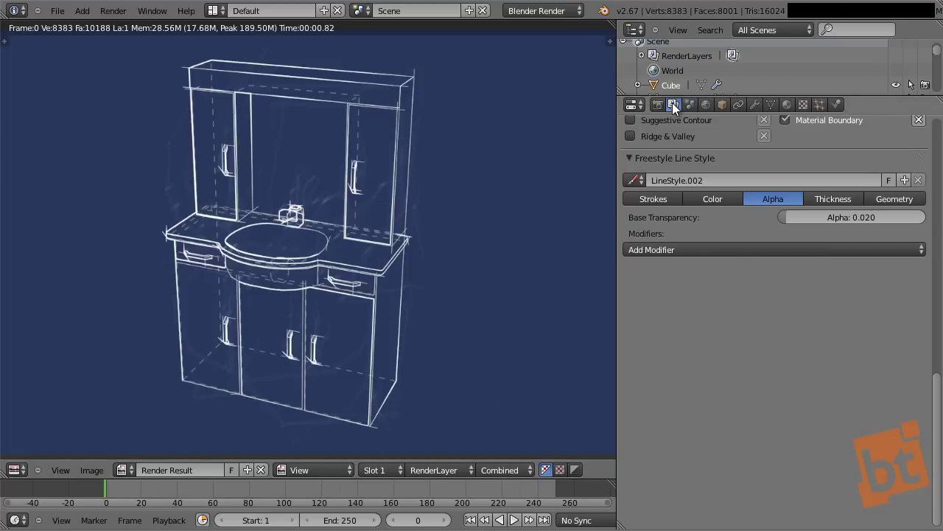
Render the scene with the Combined pass enabled, and disable the pass again and re-render for comparison.
middle_drag(729, 226, 796, 131)
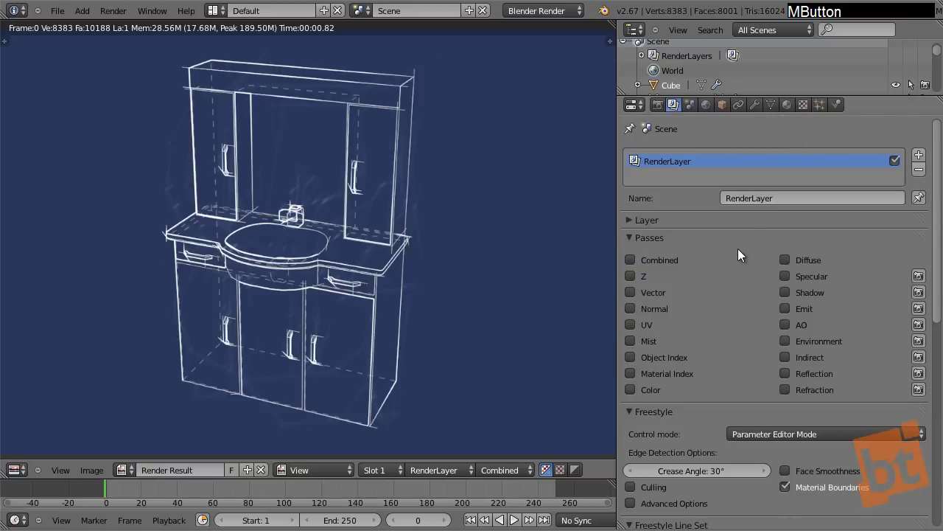
click(631, 260)
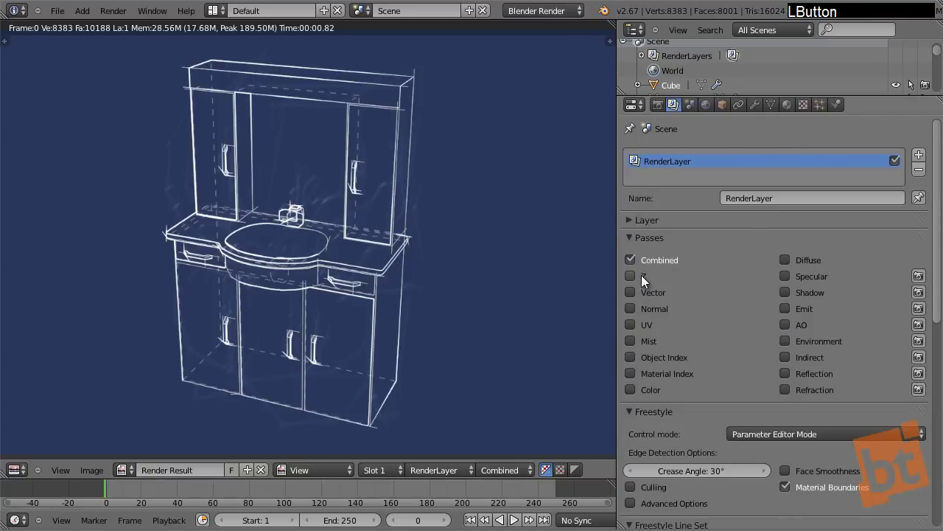
key(F12)
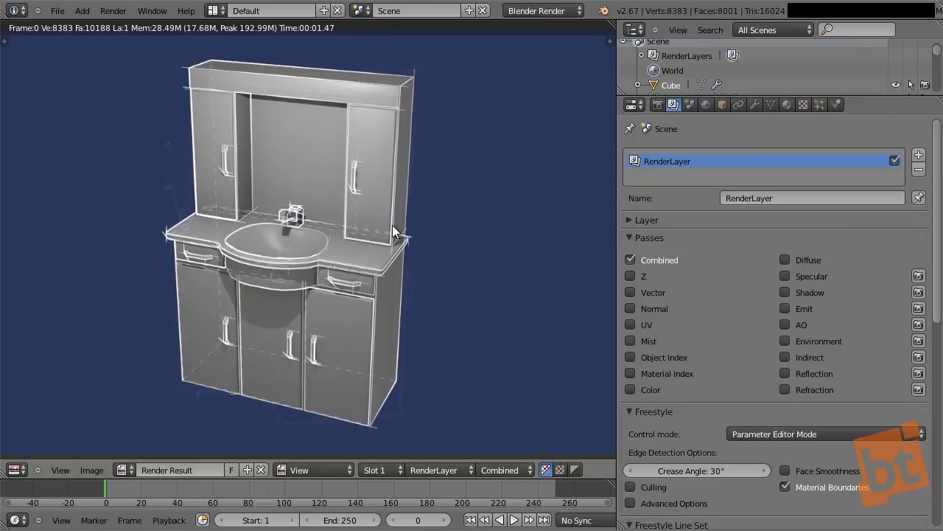
click(631, 259)
key(F12)
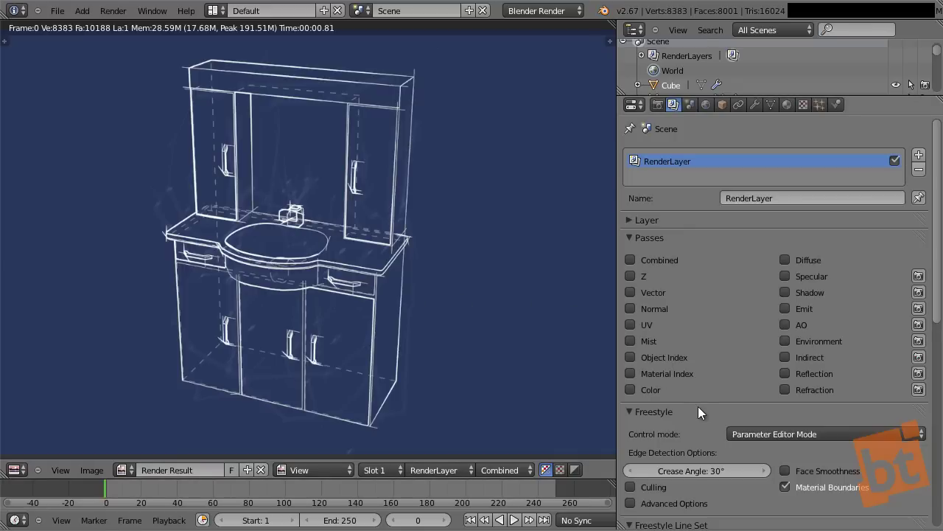
middle_drag(698, 406, 718, 144)
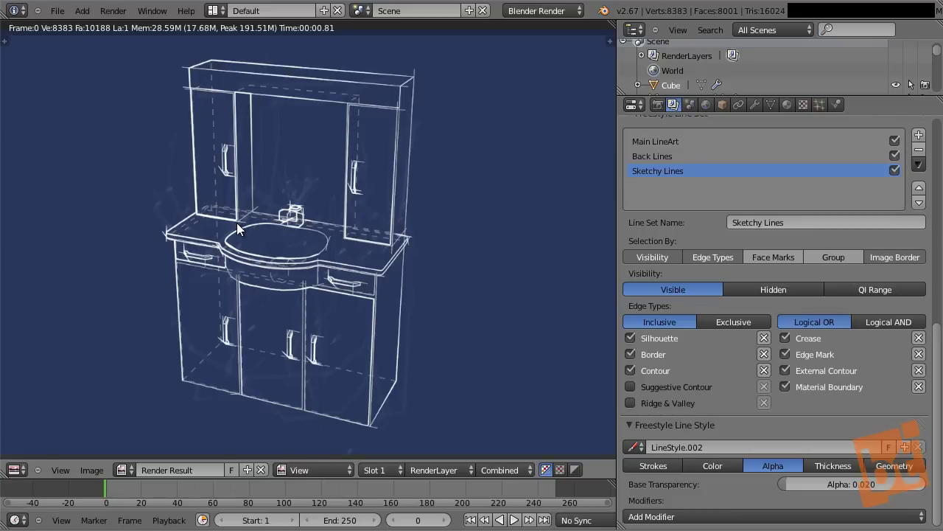
click(15, 470)
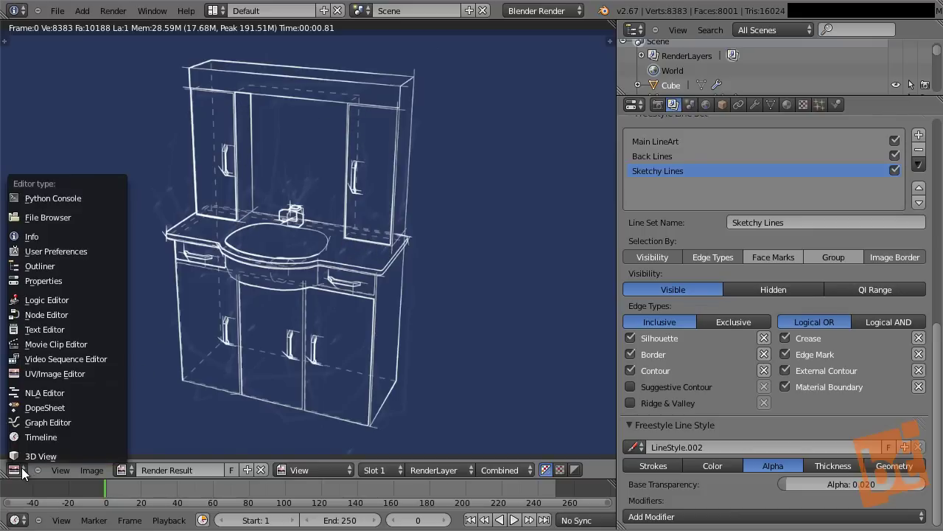
click(49, 373)
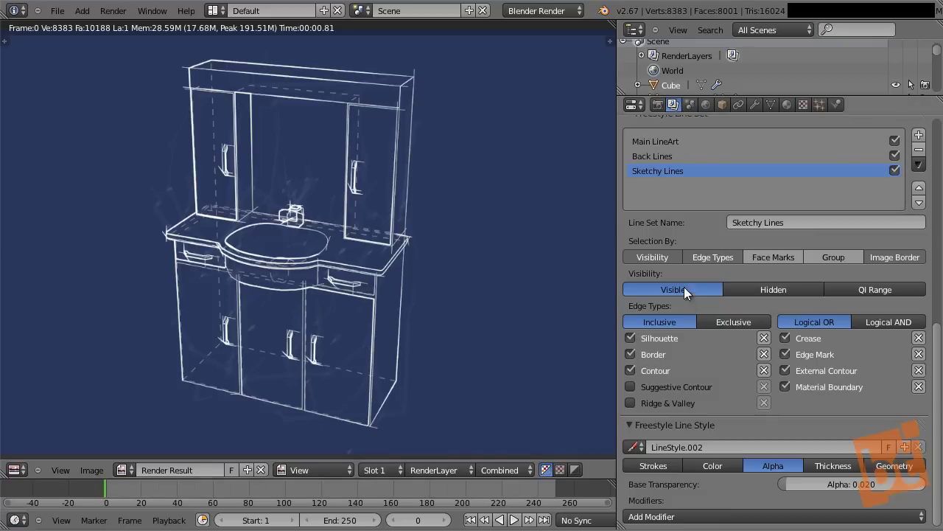
middle_drag(684, 287, 706, 308)
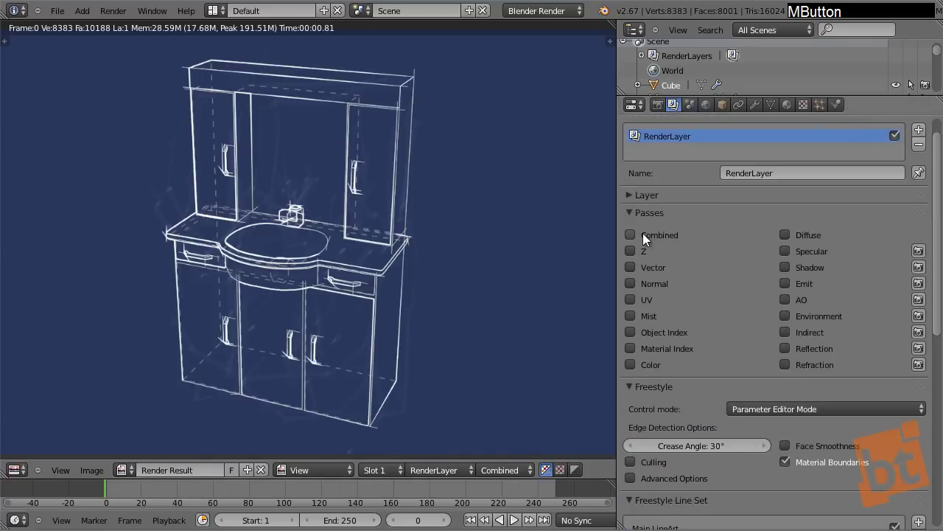